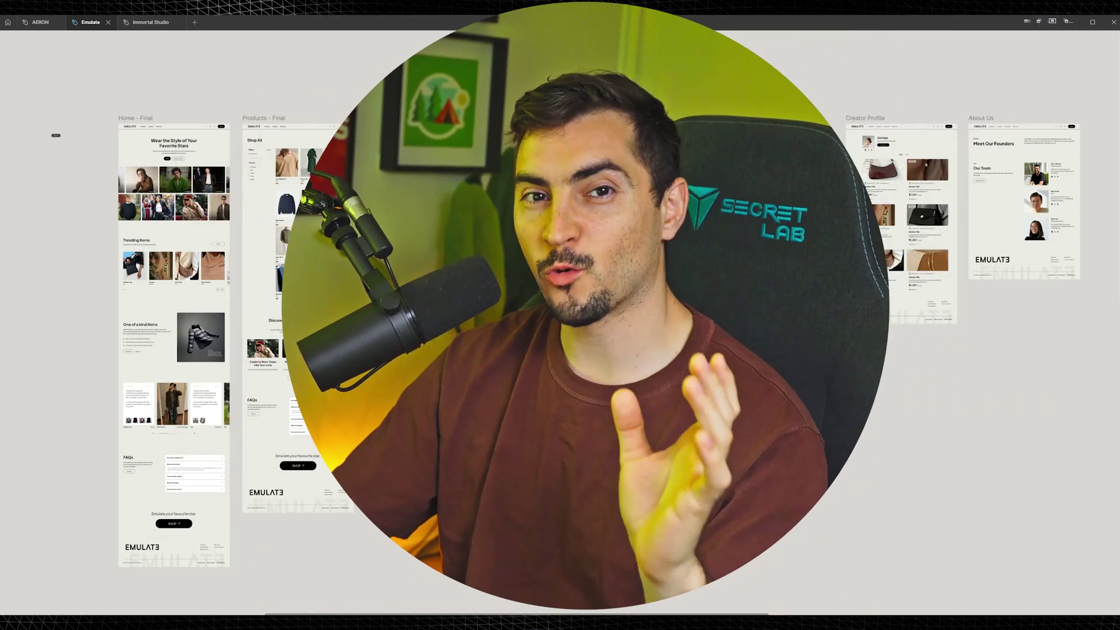
- Examine the finished Emulate page designs, from the Home and Products pages to the creator, buy, rental and auction pages
scroll(135, 128, "up", 5)
left_click_drag(155, 121, 331, 85)
left_click_drag(533, 147, 564, 141)
scroll(758, 263, "down", 6)
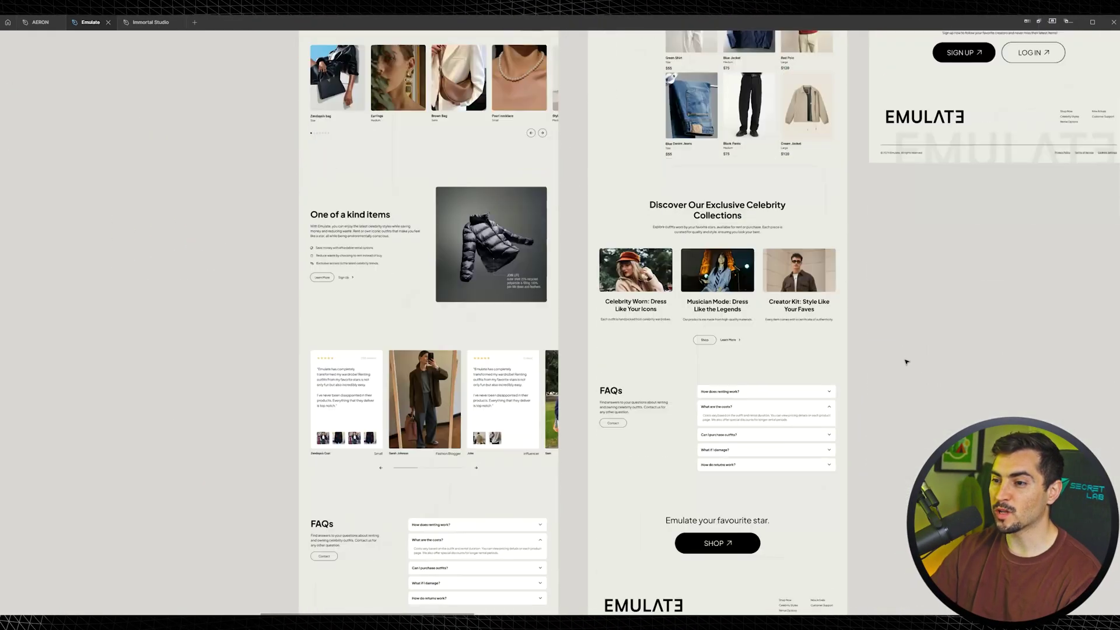
scroll(471, 294, "up", 2)
scroll(472, 295, "down", 9)
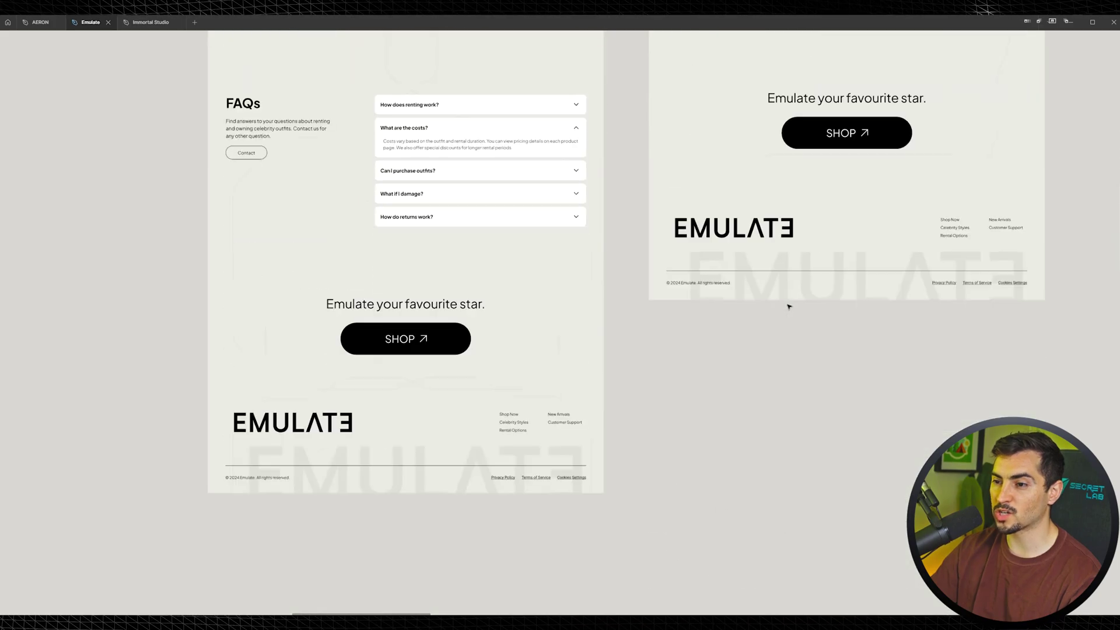
scroll(900, 202, "down", 4)
left_click_drag(740, 92, 693, 528)
scroll(700, 201, "up", 4)
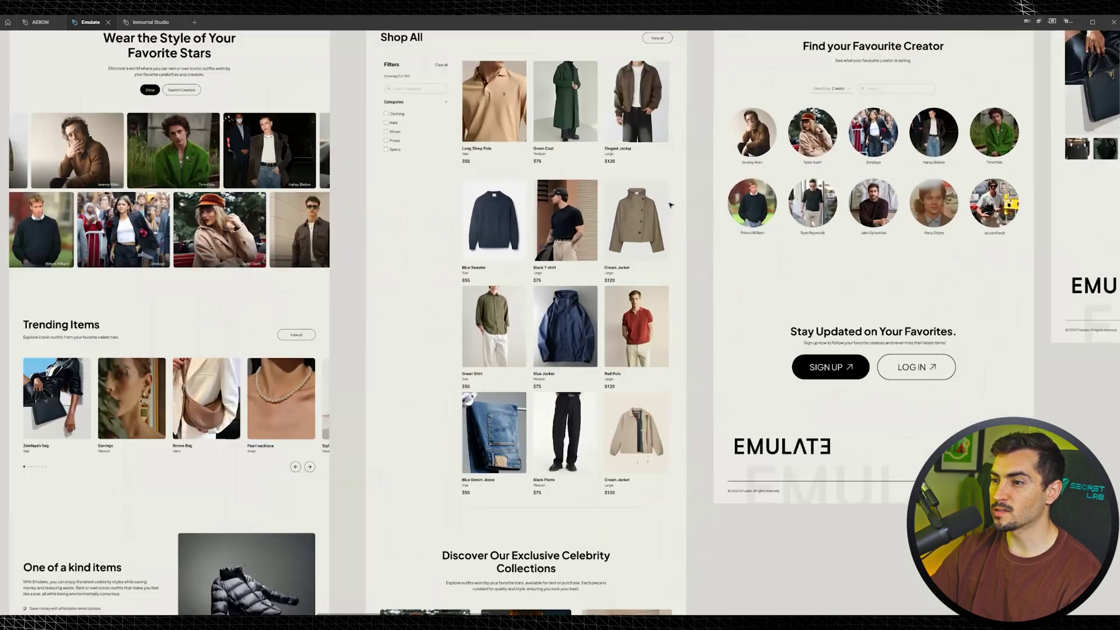
left_click_drag(807, 172, 766, 314)
scroll(765, 315, "right", 20)
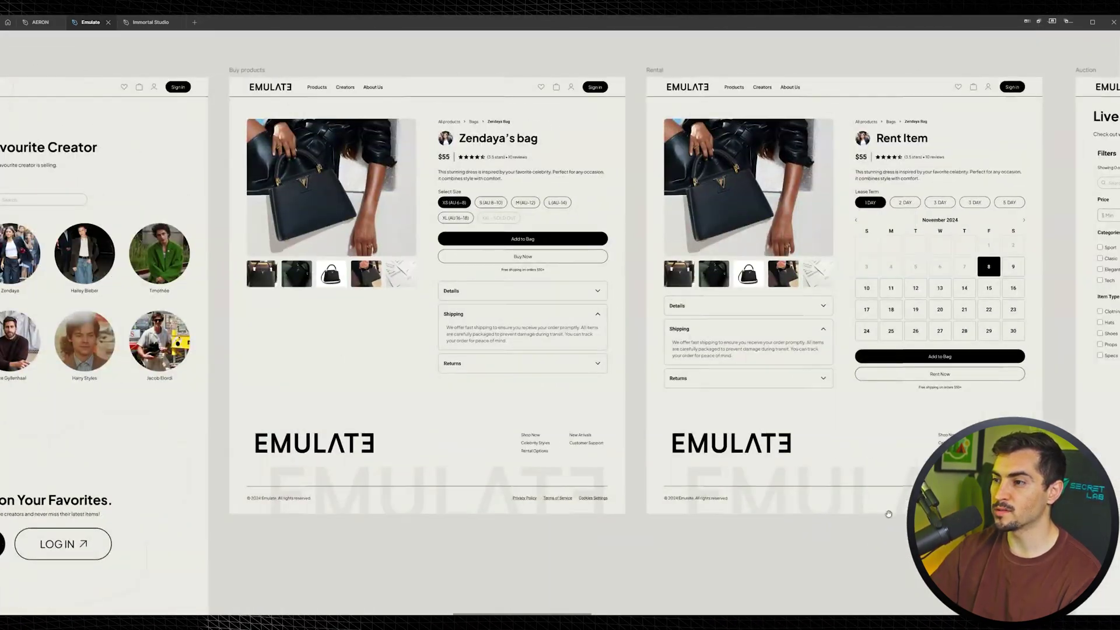
scroll(597, 523, "right", 10)
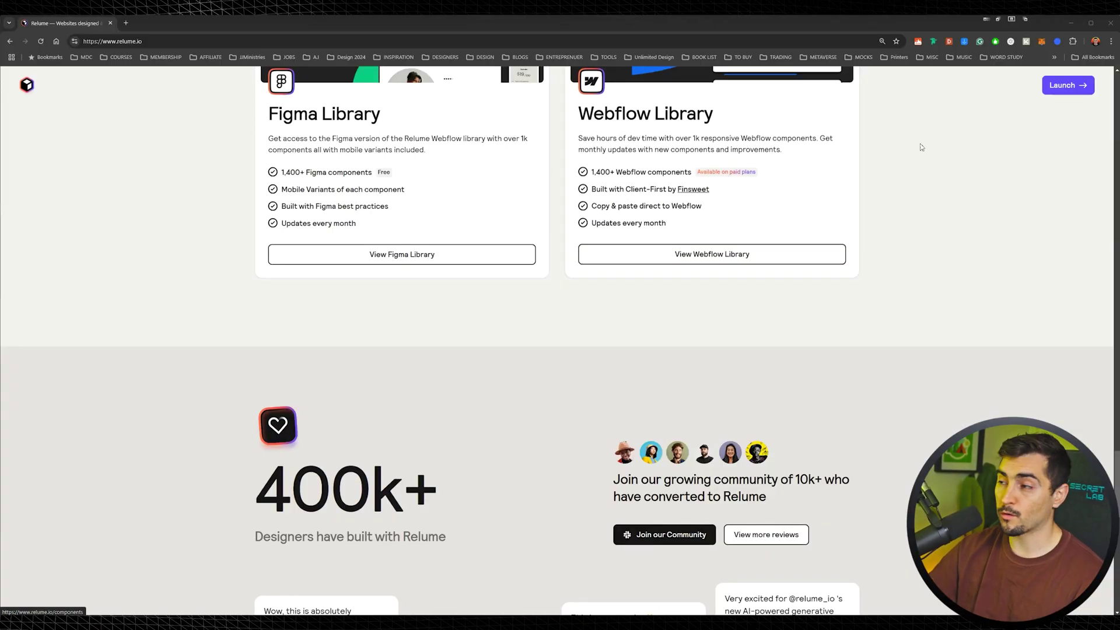
- Launch the Relume builder and write a sitemap prompt describing Immortal studio as a bold, unconventional Sydney design, branding and web studio serving Web3, AI and technology clients
left_click(1059, 90)
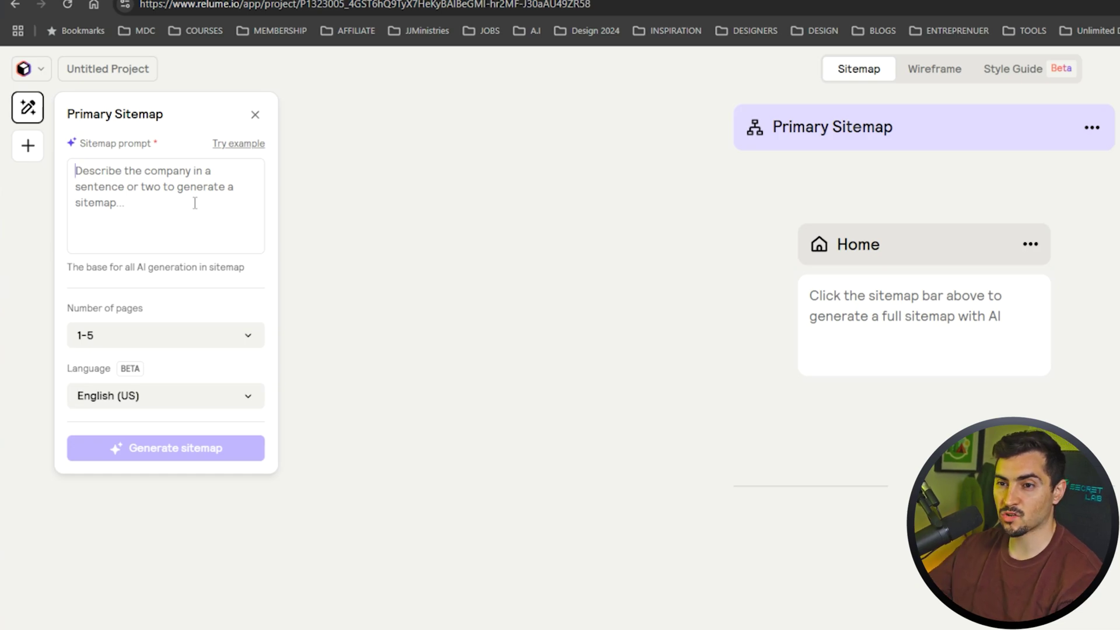
left_click(195, 202)
type("Immortal studio is a sydney based design, branding and web studio.")
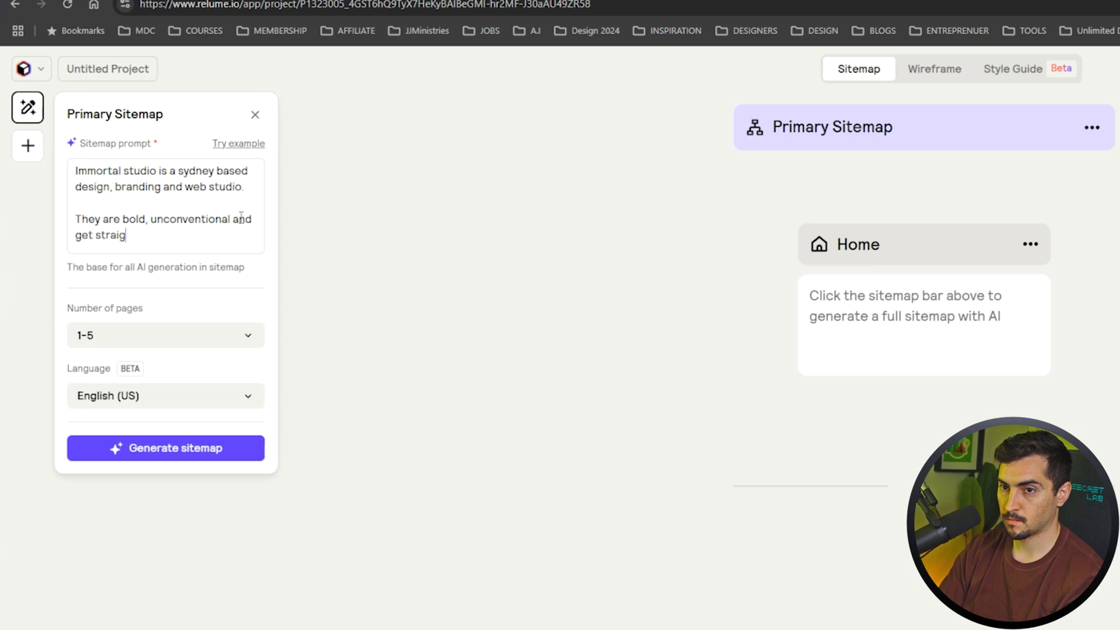
type("ht the the point.")
key("Return")
key("Return")
type("They work with clients in the Web3, ai and technology space.")
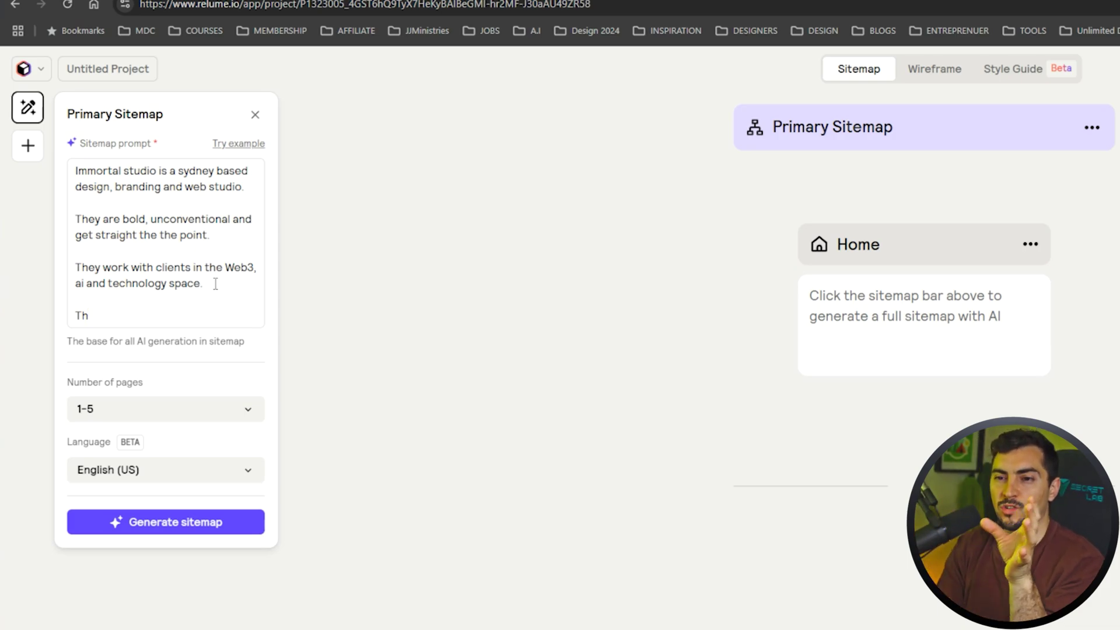
- Keep the number of pages at 1-5 and end the prompt with "it has a home page, case studies/portfolio page, about page, contact"
left_click(124, 408)
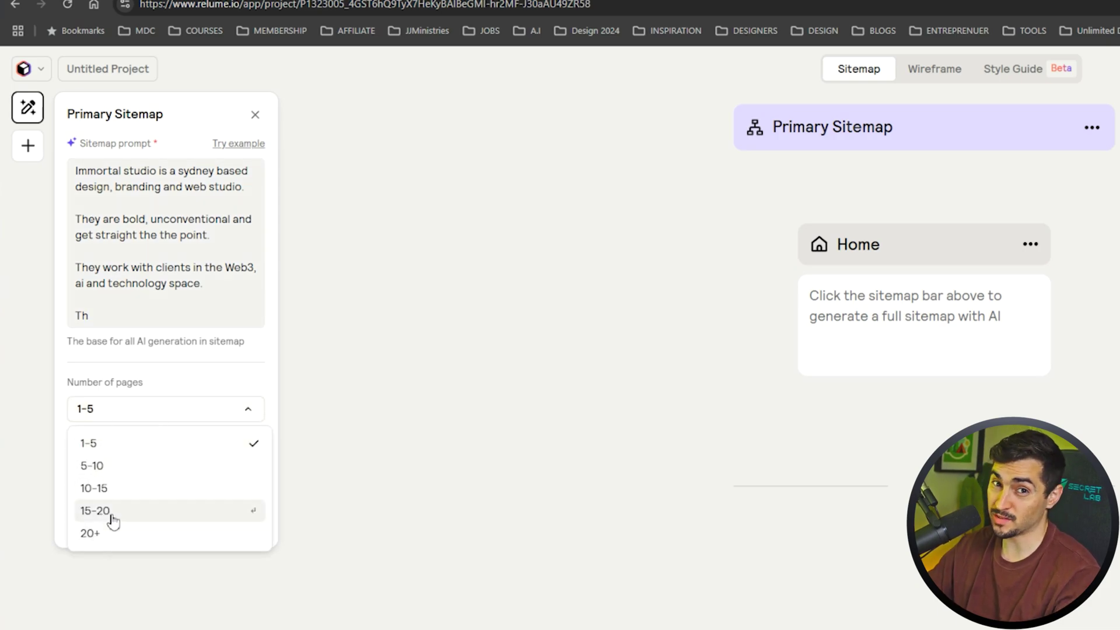
left_click(93, 444)
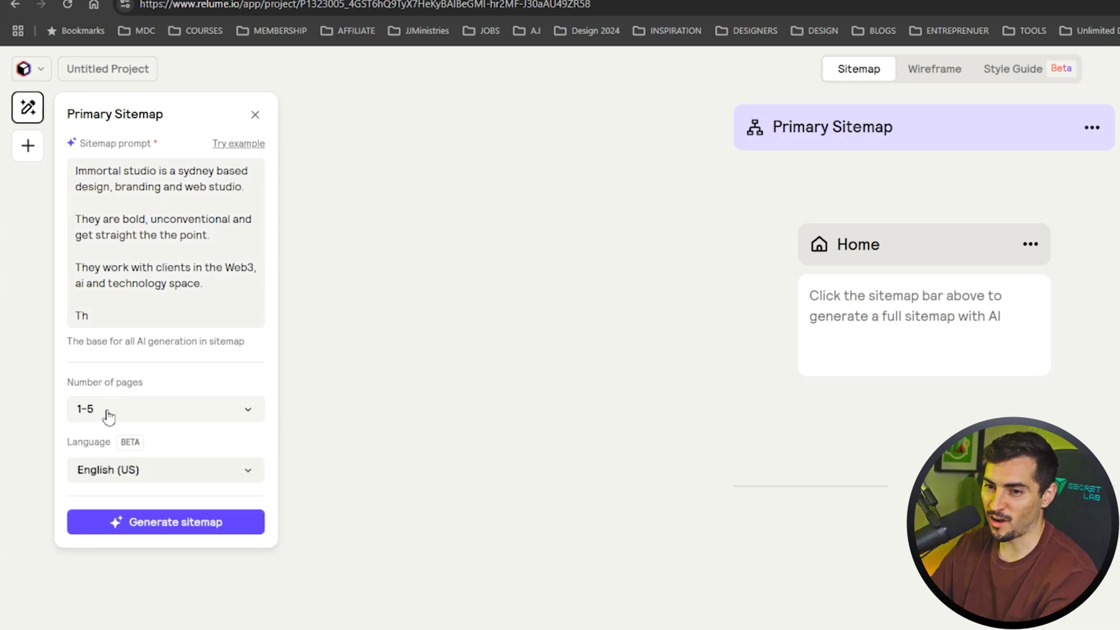
left_click(136, 322)
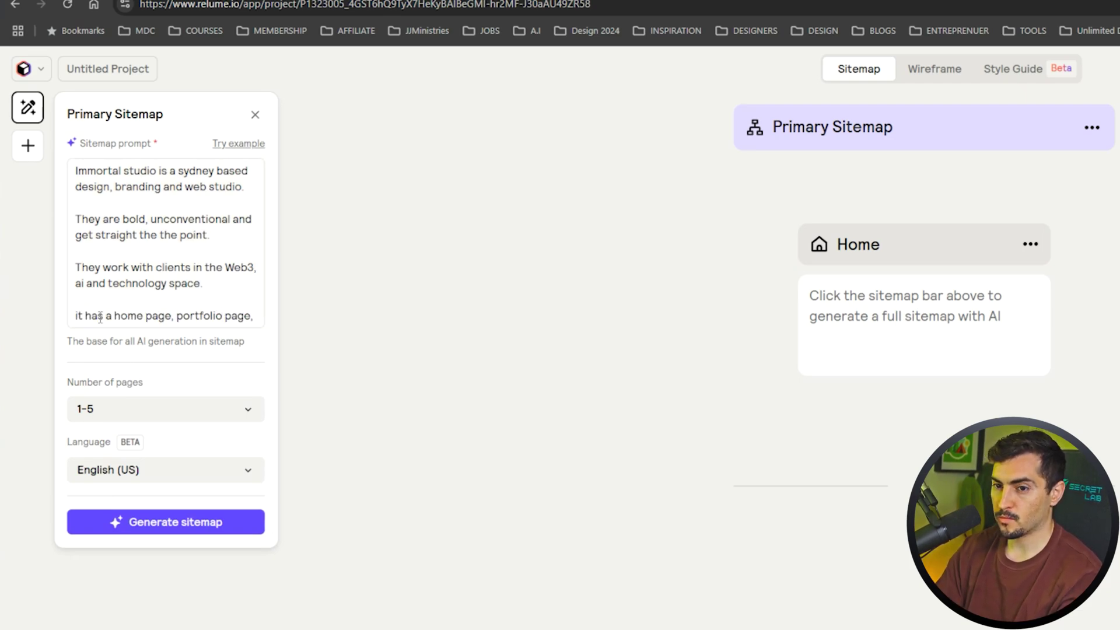
type("dies/portfolio page, about page, contact")
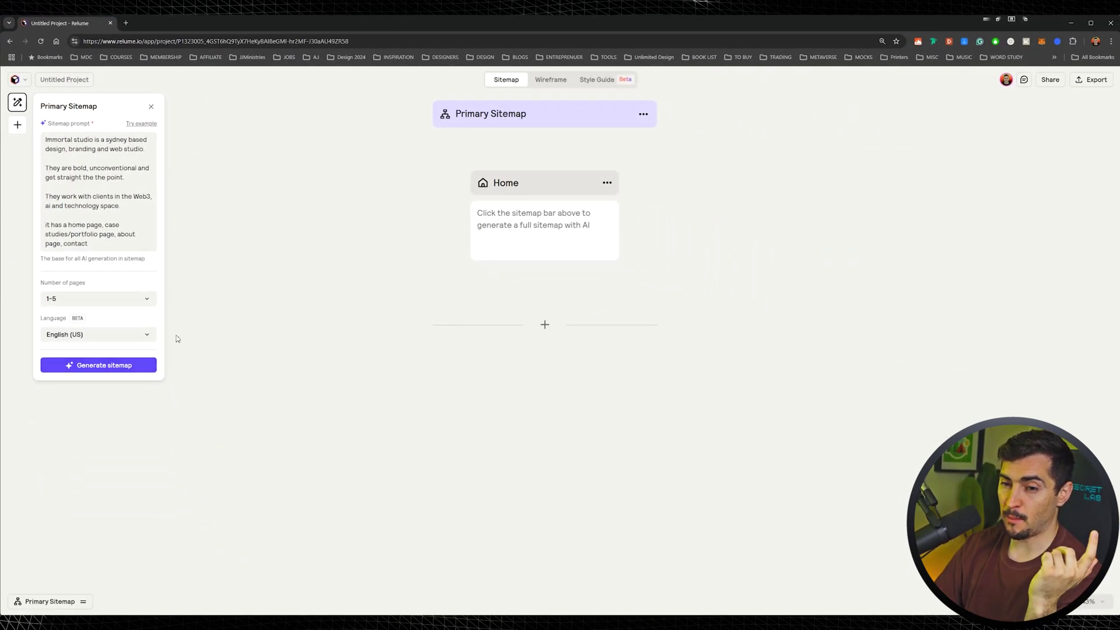
- Generate the sitemap from the prompt and dismiss the AI feedback form
left_click(127, 365)
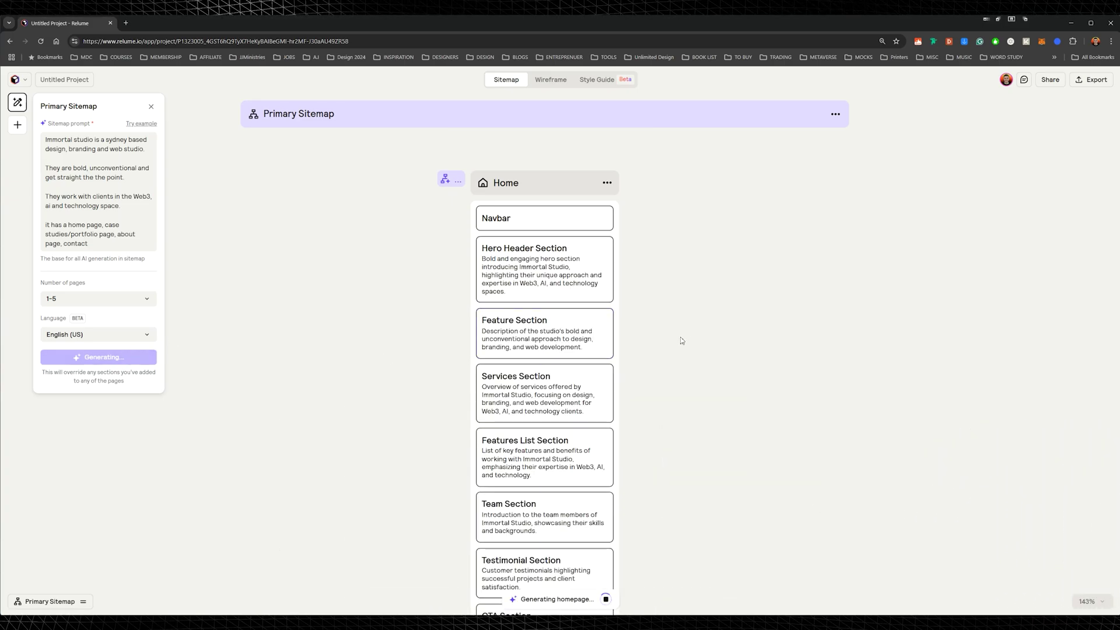
left_click(588, 599)
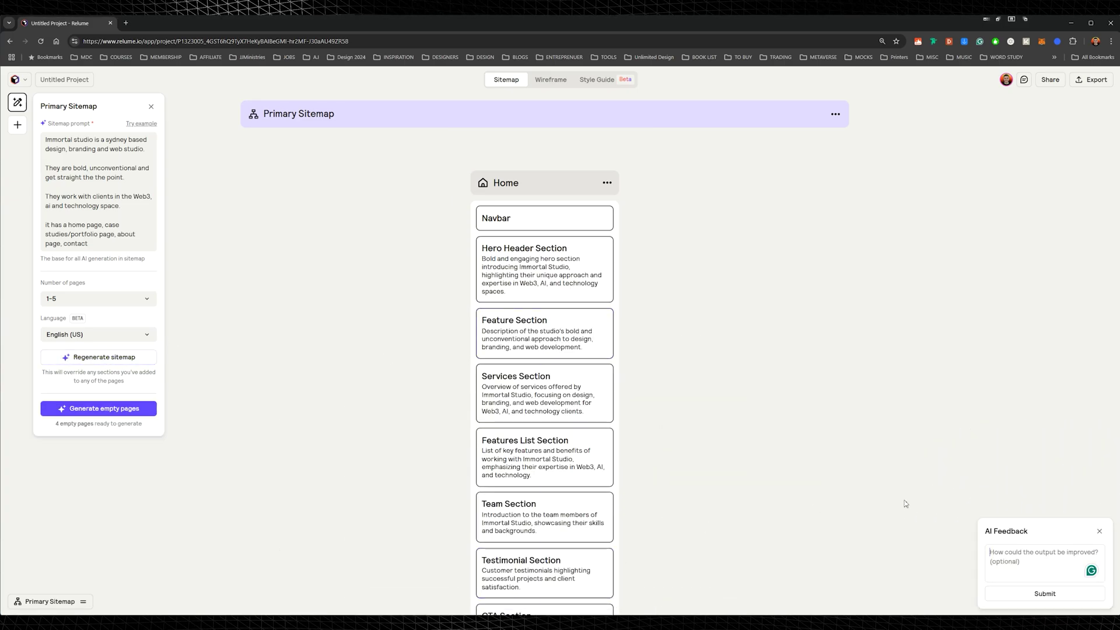
left_click(905, 502)
scroll(877, 410, "down", 3)
left_click_drag(877, 411, 701, 211)
left_click_drag(730, 278, 740, 345)
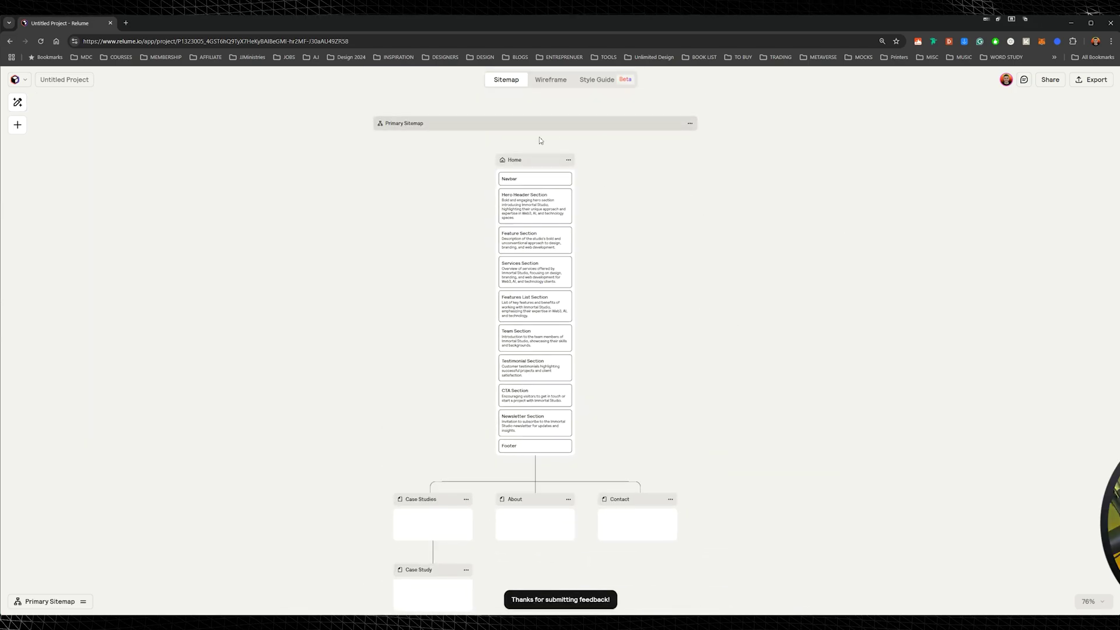
scroll(585, 183, "up", 3)
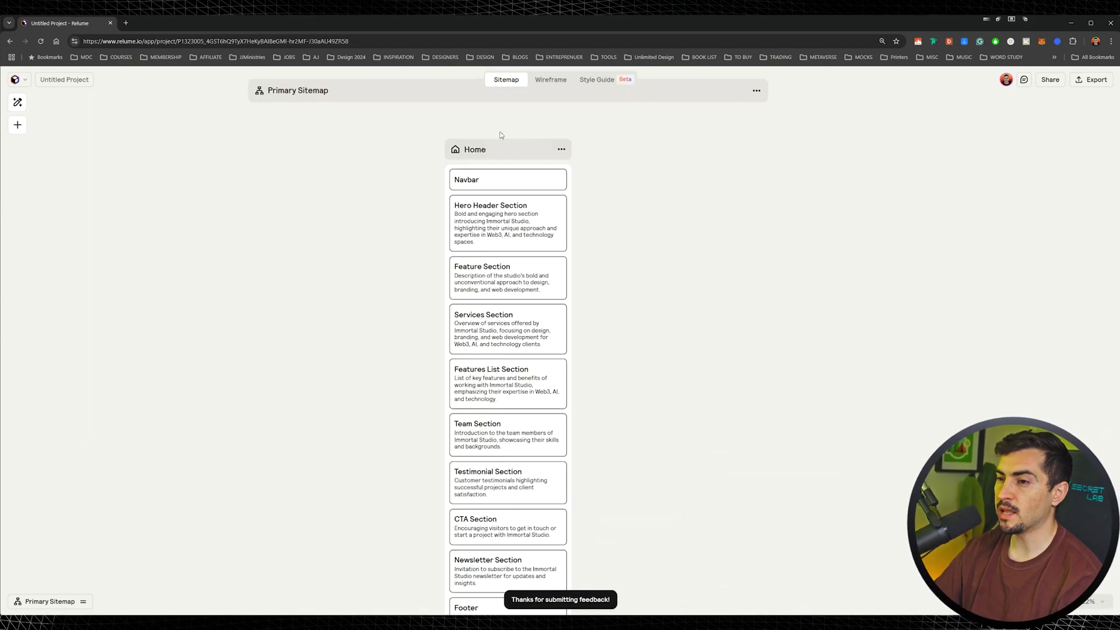
- Examine the actions available for the Home page, including its Ask AI options
left_click(534, 150)
scroll(515, 192, "up", 1)
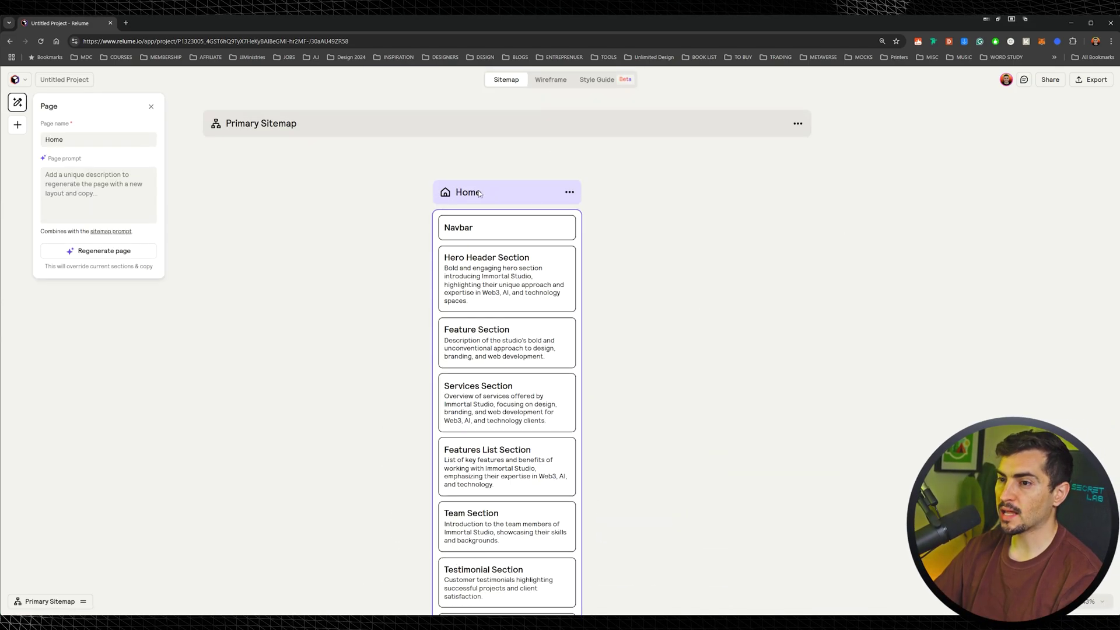
left_click(574, 197)
mouse_move(594, 239)
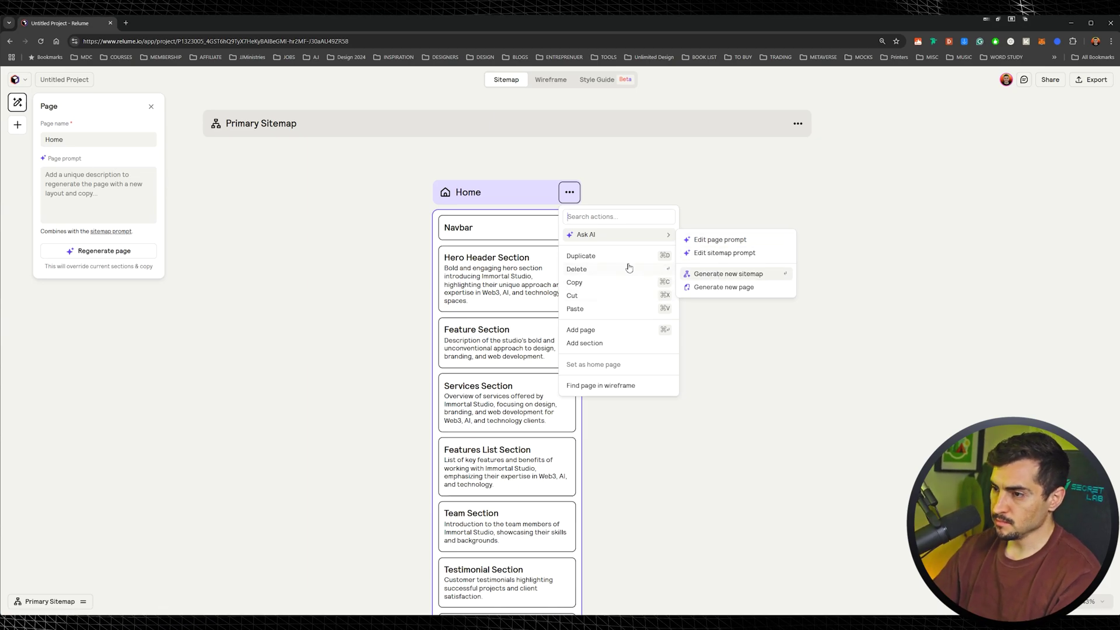
left_click(768, 283)
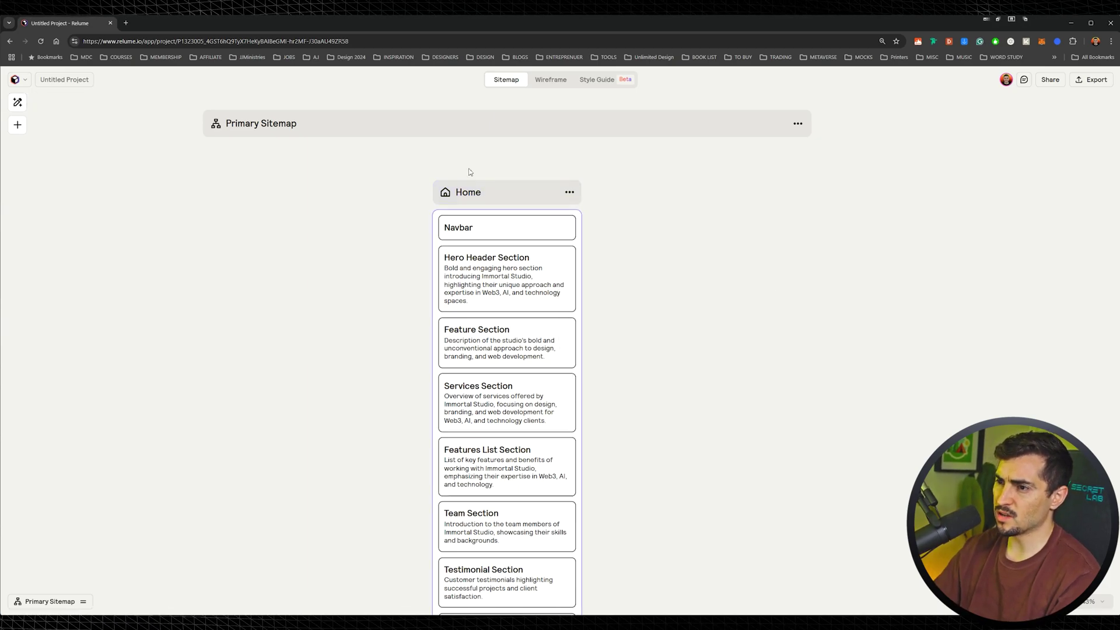
- Arrange the child pages on one level as About, Contact, Case Studies and Case Study, and rename Case Studies as portfolio
scroll(506, 205, "down", 5)
scroll(491, 415, "up", 2)
left_click_drag(524, 412, 434, 421)
scroll(480, 435, "up", 2)
scroll(482, 436, "up", 2)
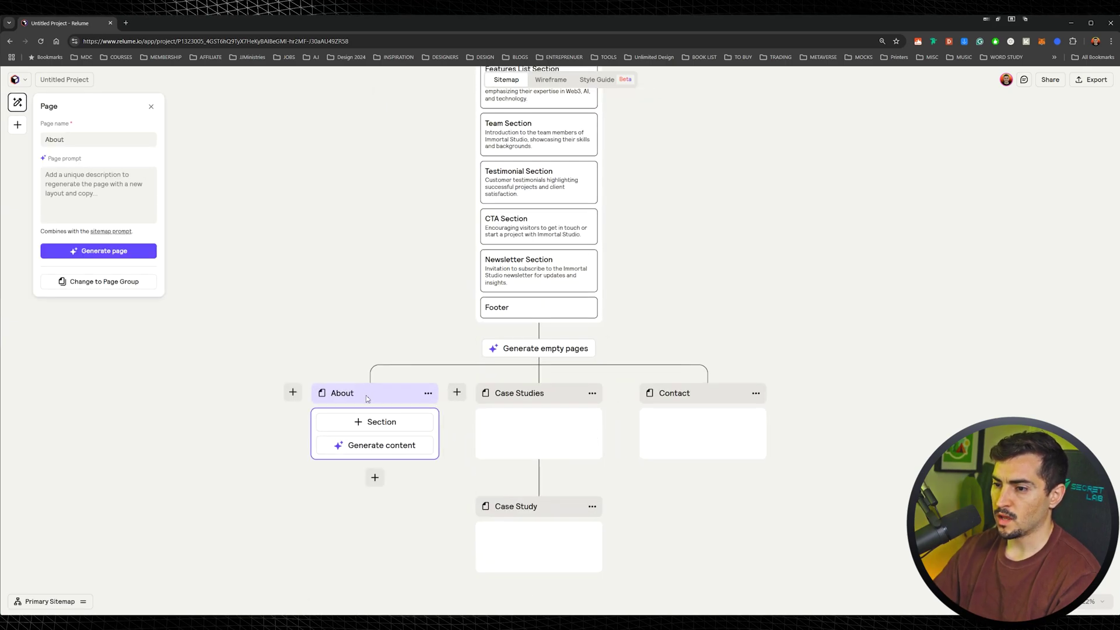
left_click_drag(665, 398, 528, 403)
left_click_drag(697, 502, 817, 440)
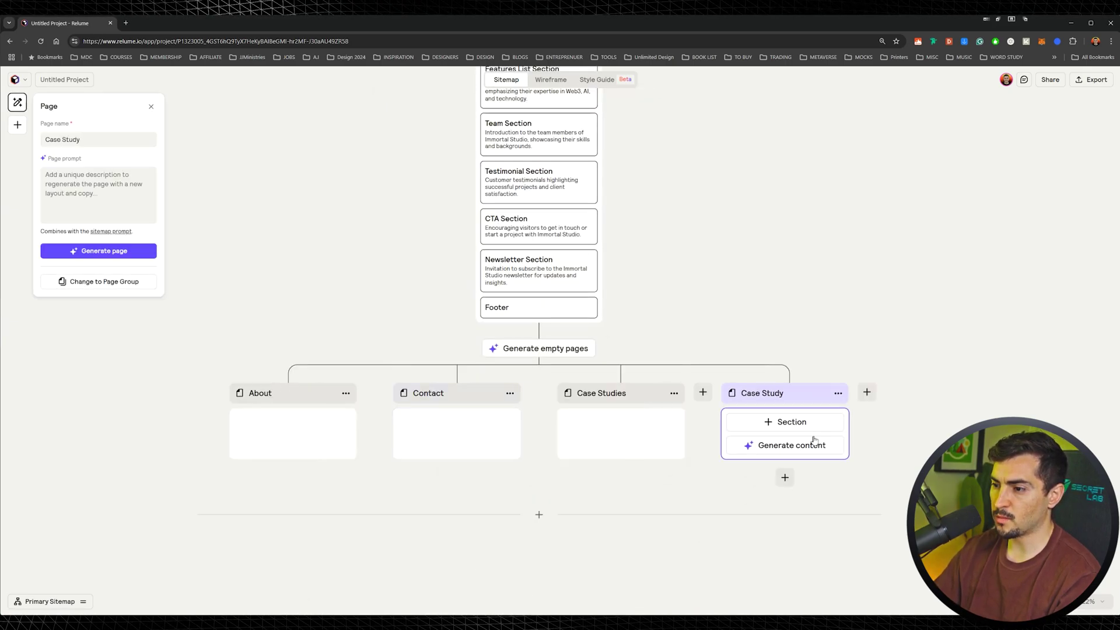
left_click(624, 392)
key("Return")
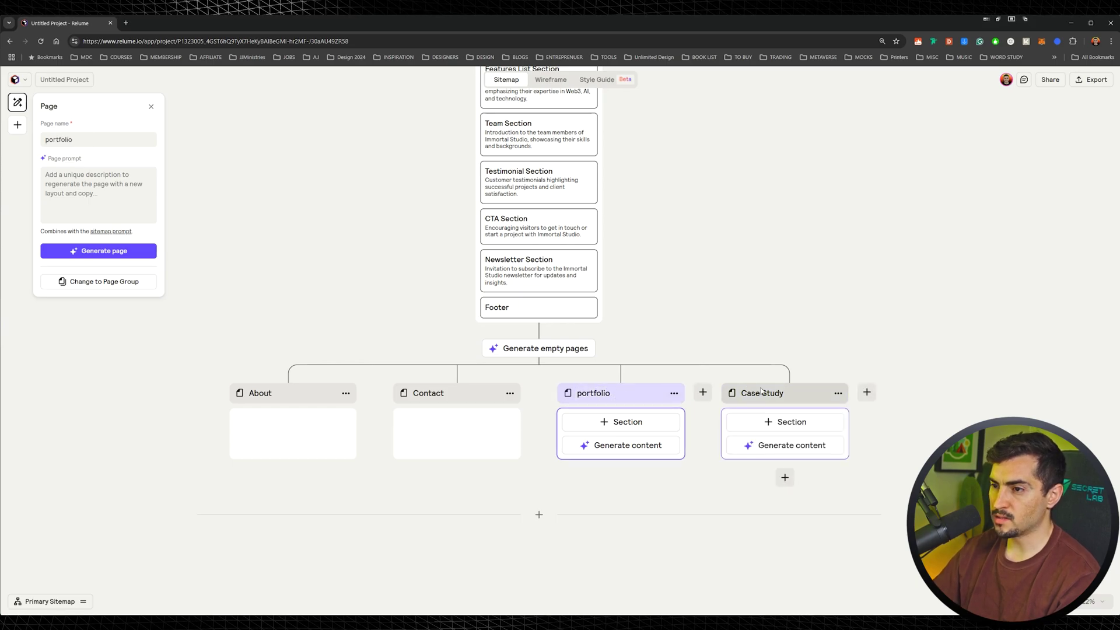
- Add a Hero Header section directly below the Navbar on the Home page
scroll(736, 398, "up", 5)
scroll(538, 180, "up", 3)
left_click(546, 169)
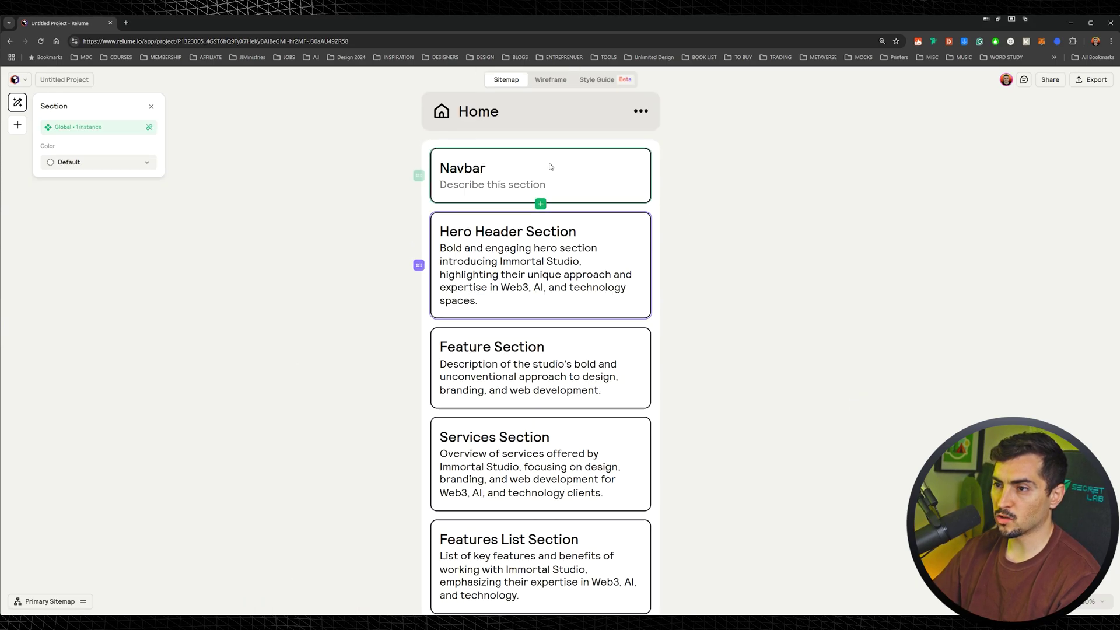
left_click(541, 205)
left_click(102, 225)
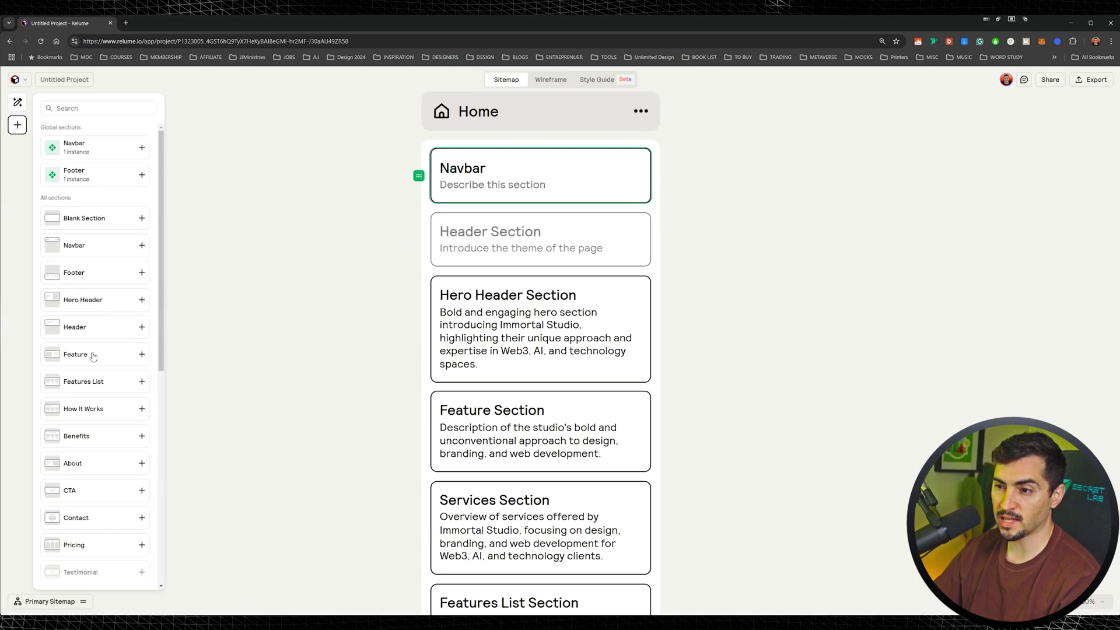
scroll(93, 396, "down", 7)
scroll(111, 380, "up", 7)
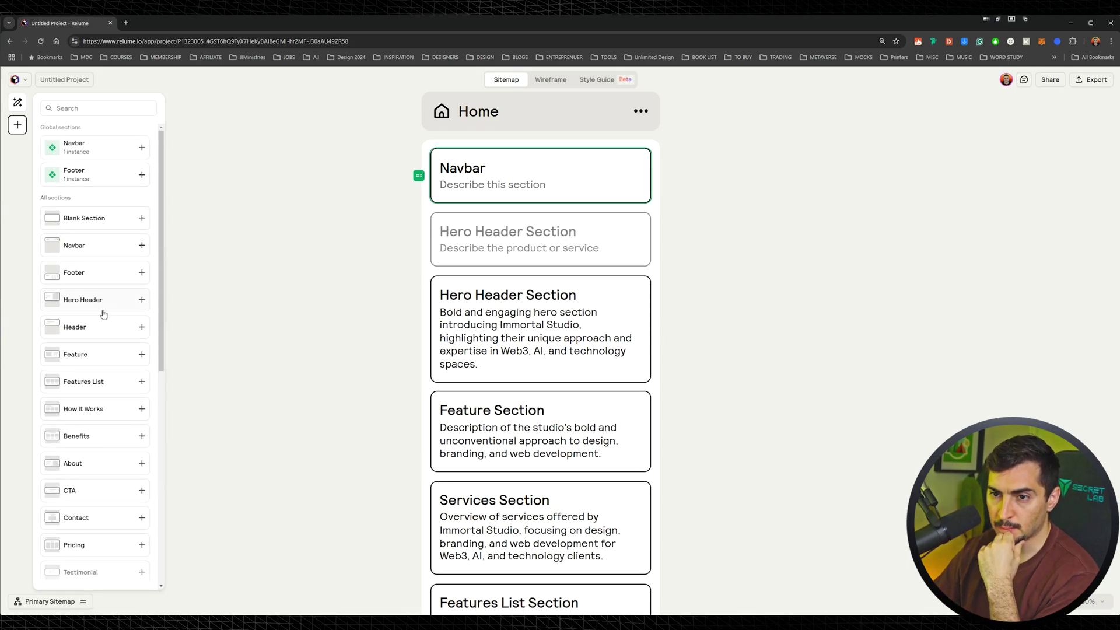
left_click(91, 308)
left_click(585, 275)
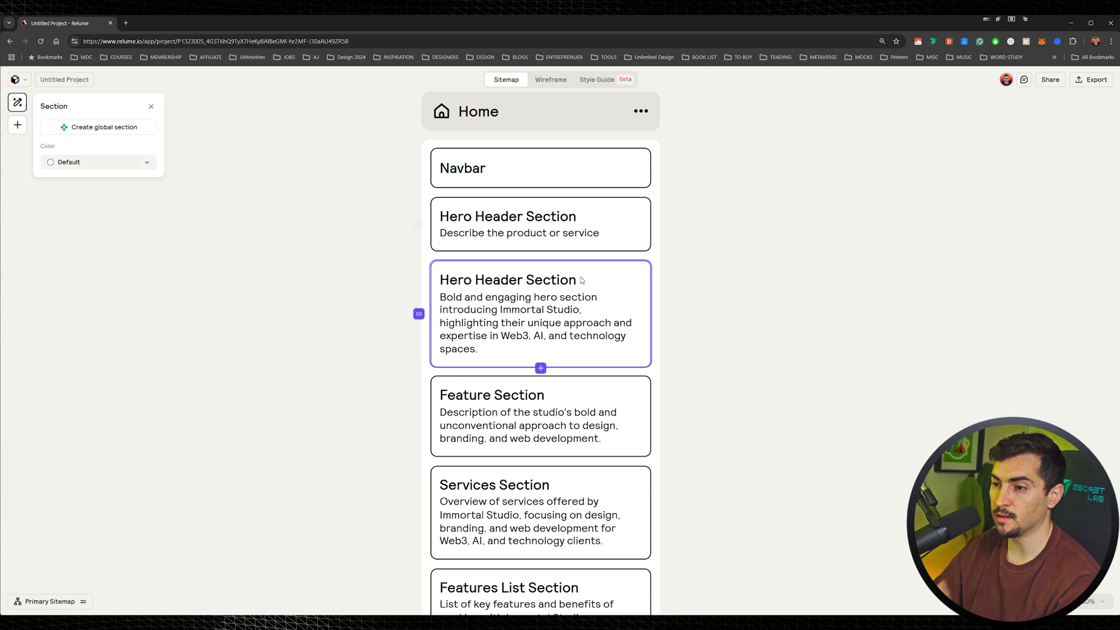
- Delete the Newsletter Section and its description from the Home page
scroll(488, 248, "down", 2)
scroll(555, 194, "down", 1)
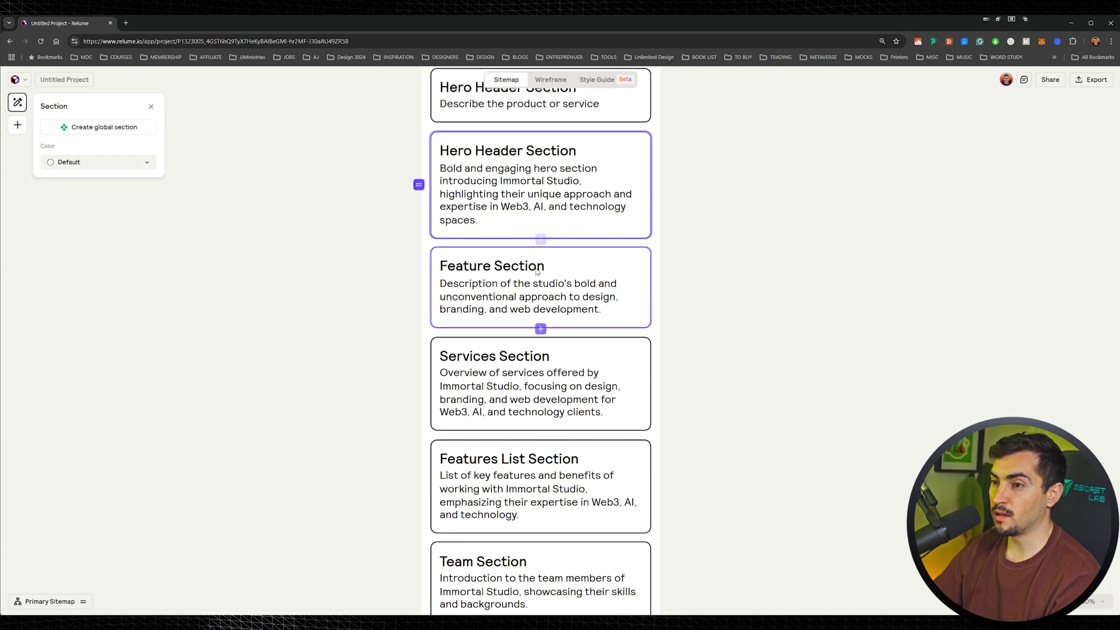
scroll(537, 271, "down", 6)
scroll(657, 303, "right", 1)
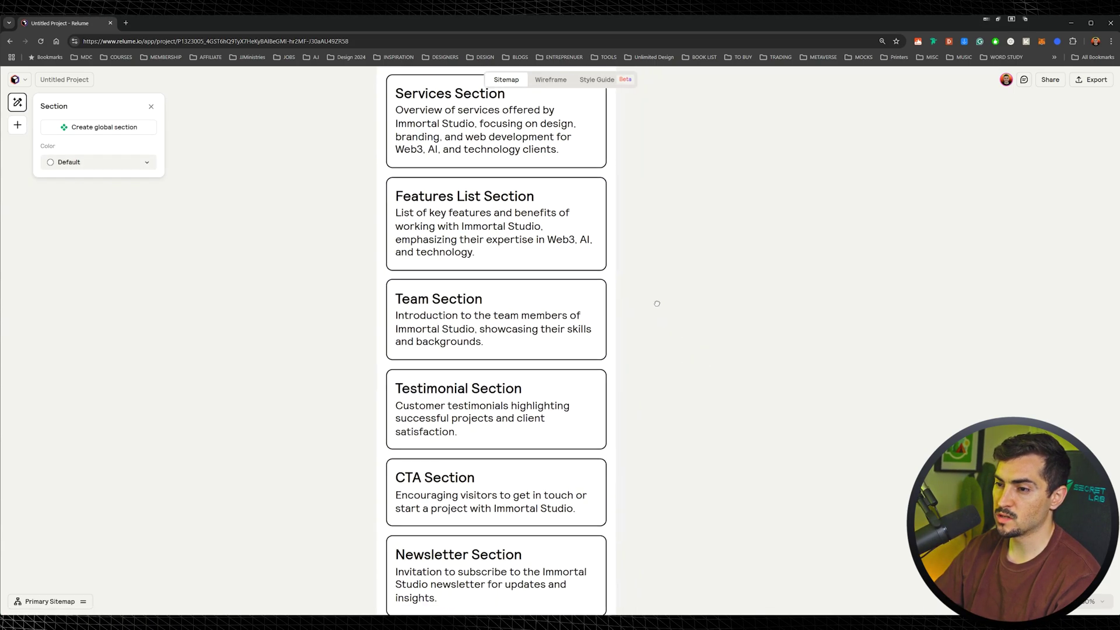
left_click_drag(657, 304, 654, 293)
scroll(526, 373, "down", 2)
left_click_drag(625, 355, 623, 295)
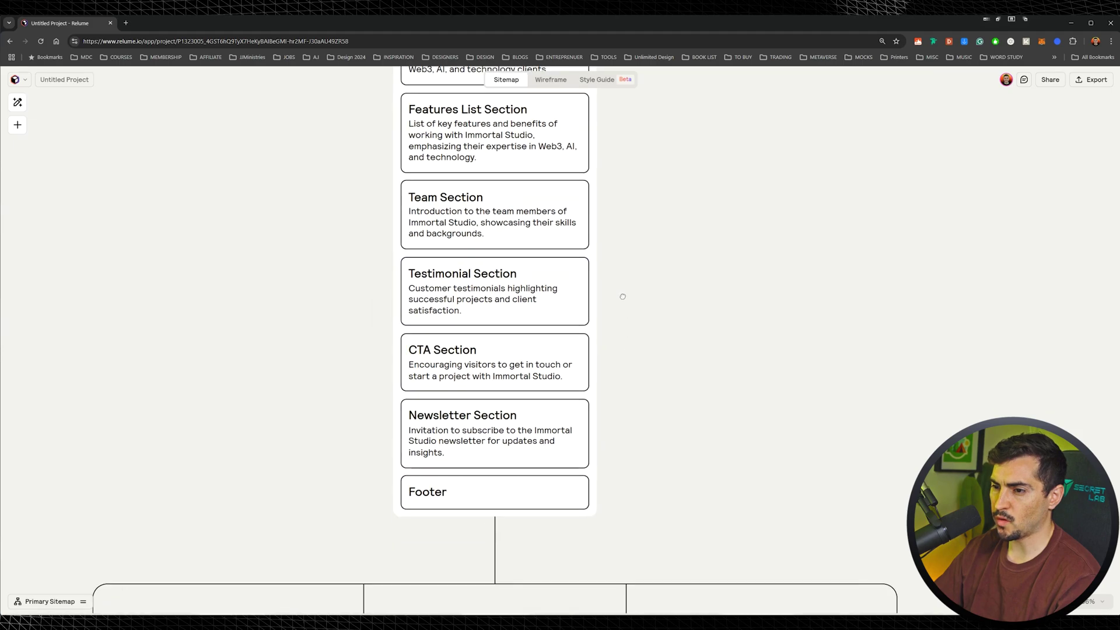
left_click(506, 419)
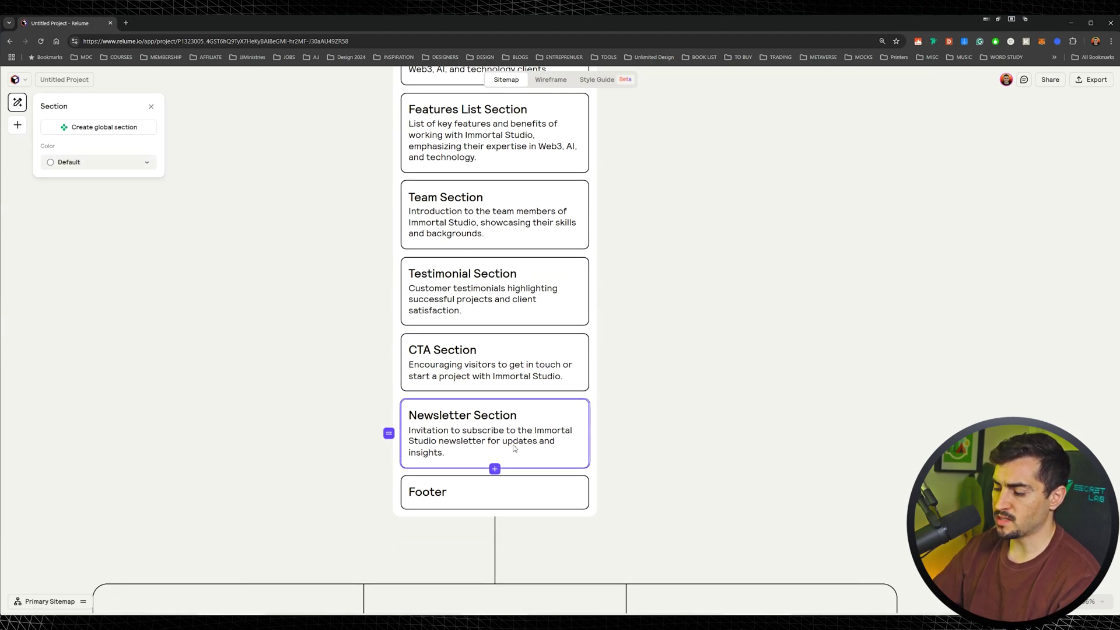
scroll(515, 448, "down", 2)
triple_click(490, 356)
key("BackSpace")
key("Escape")
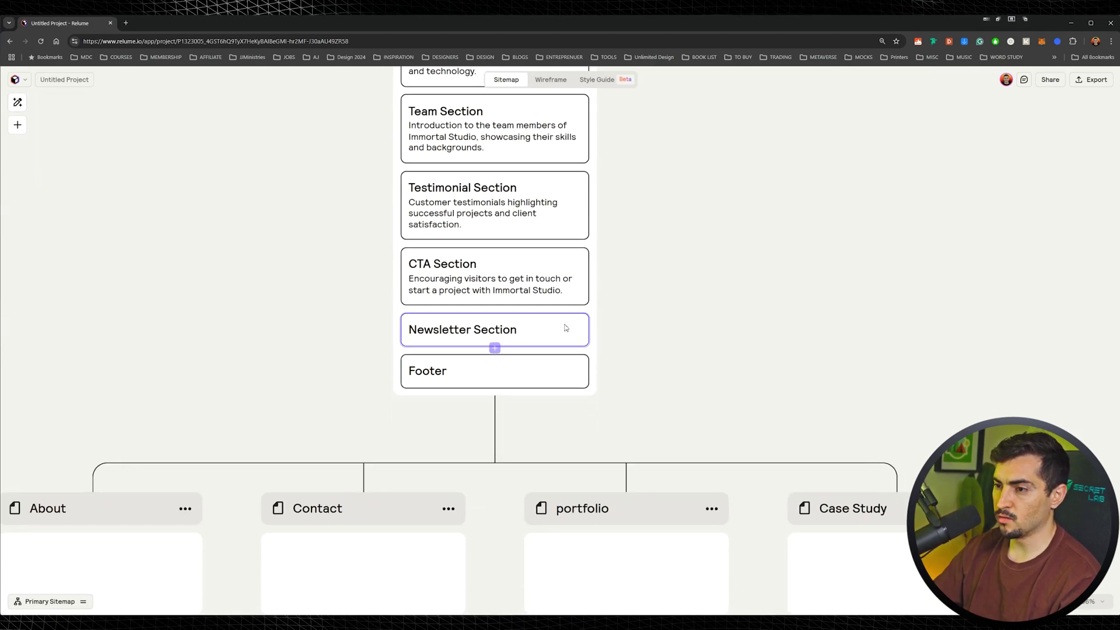
left_click(565, 328)
key("BackSpace")
- Find the Pricing section in the section library and add it below the CTA Section on the Home page
left_click(494, 306)
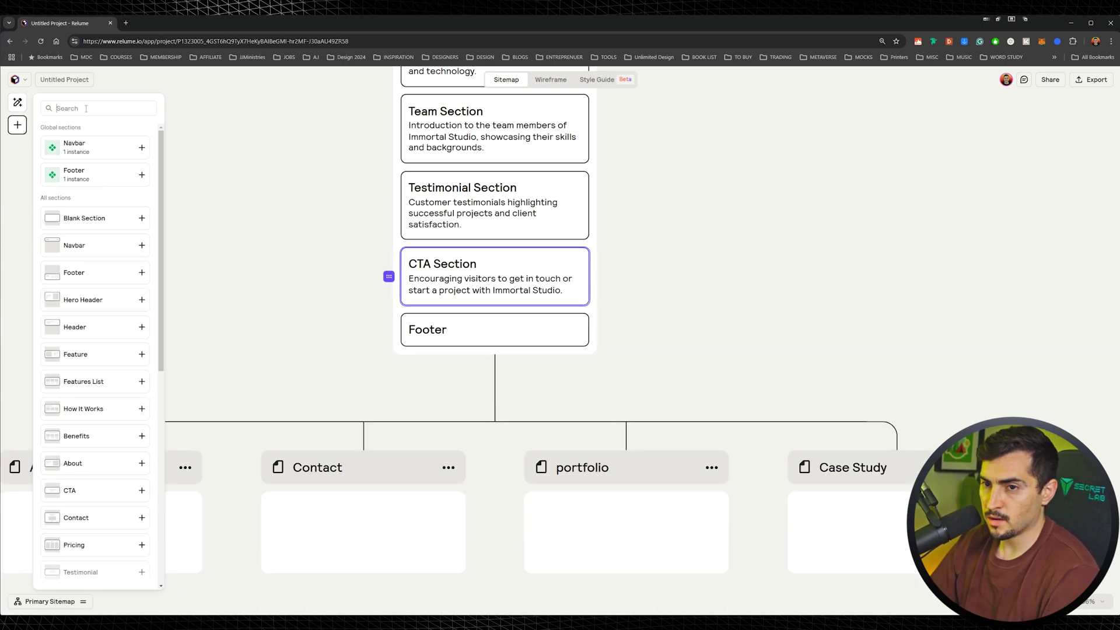
type("pricin")
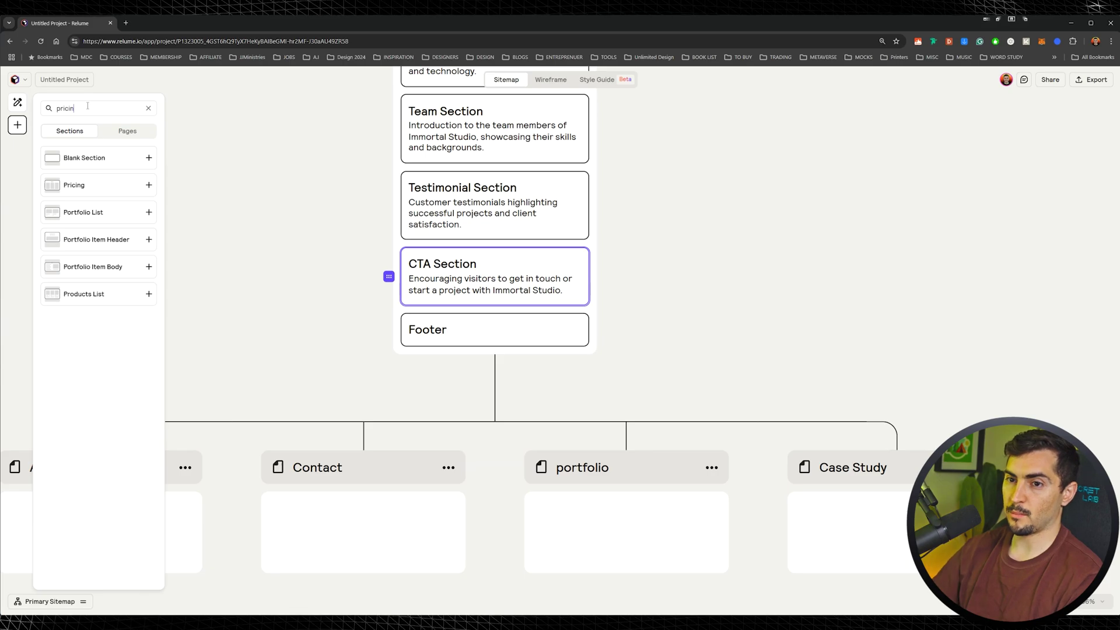
left_click(93, 186)
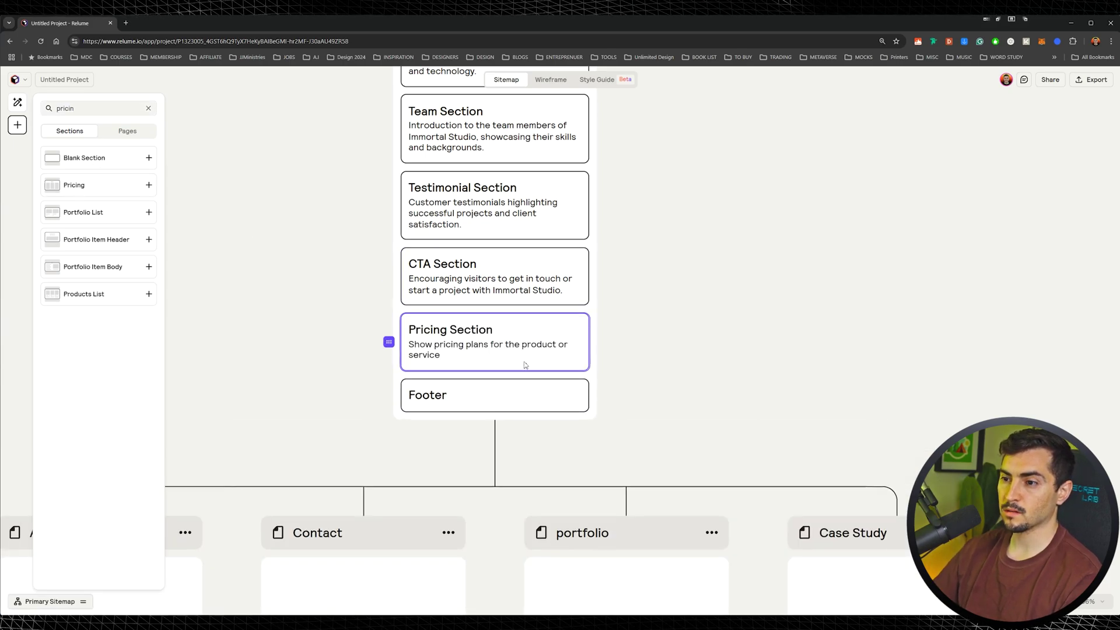
left_click(629, 348)
- Move the Team Section below the Pricing Section, directly above the Footer
scroll(502, 343, "down", 2)
scroll(516, 348, "up", 2)
left_click_drag(490, 266, 488, 418)
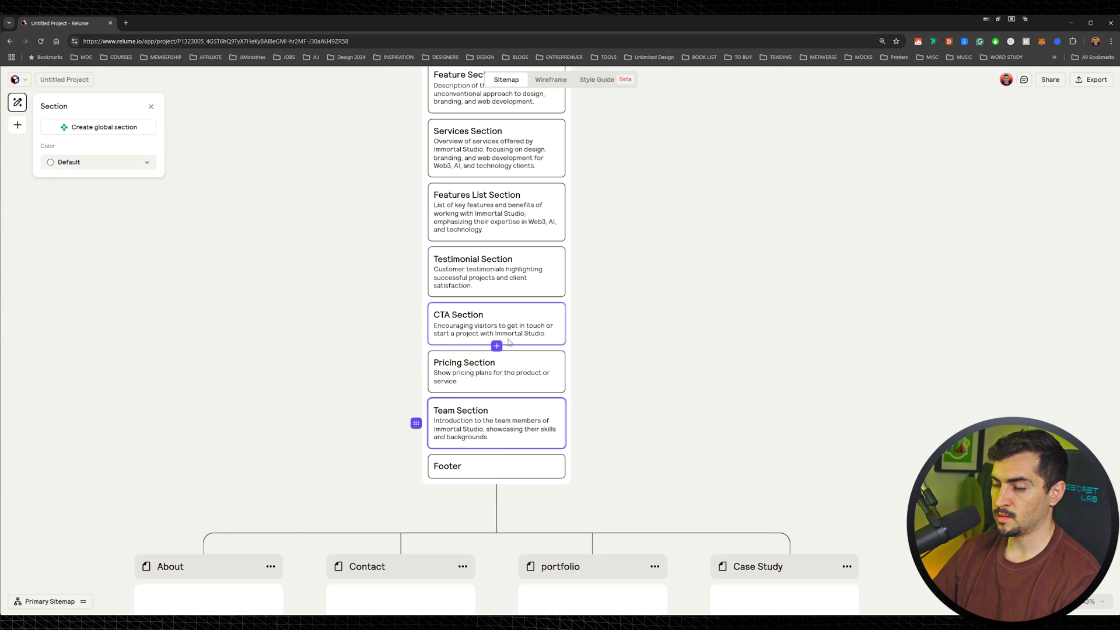
- Move the Pricing Section above the CTA Section, directly below the Testimonial Section on the Home page
left_click_drag(490, 373, 496, 318)
scroll(525, 333, "up", 2)
scroll(525, 333, "up", 1)
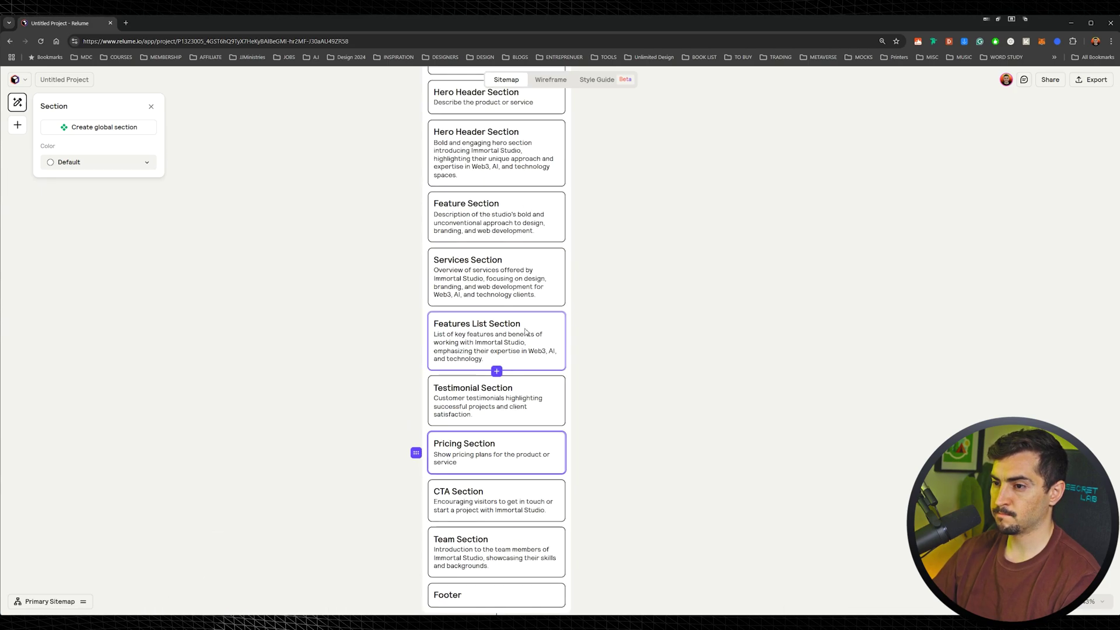
- Rename the Home page's Feature Section to "Portfolio pieces"
scroll(497, 306, "up", 1)
scroll(494, 260, "up", 1)
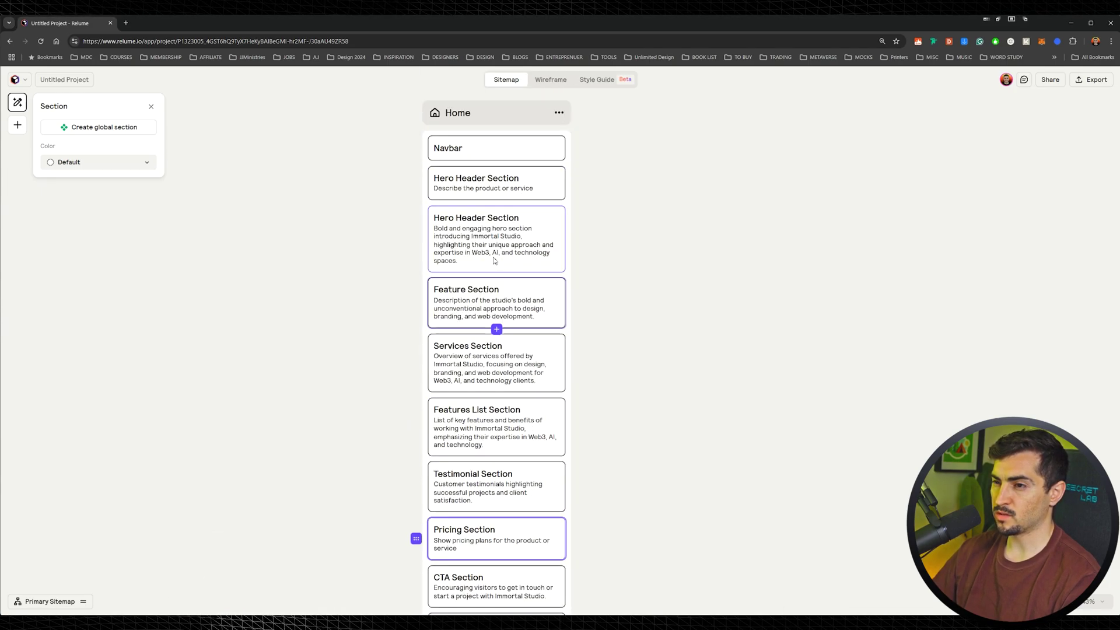
double_click(495, 292)
scroll(495, 295, "up", 3)
left_click_drag(507, 284, 336, 281)
type("P")
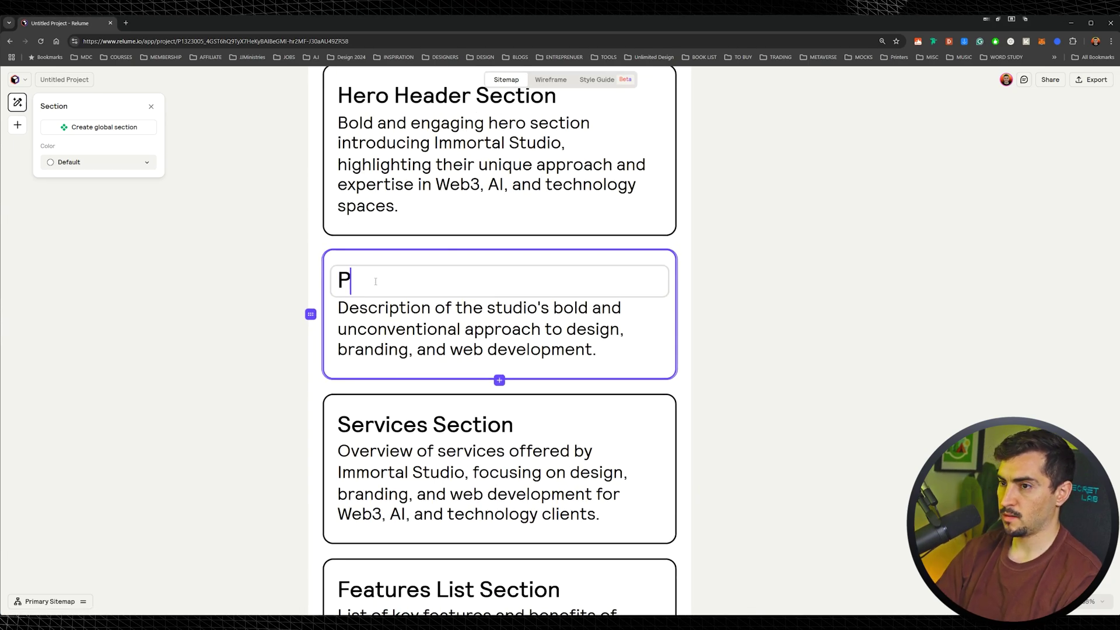
type("ortfolio pieces")
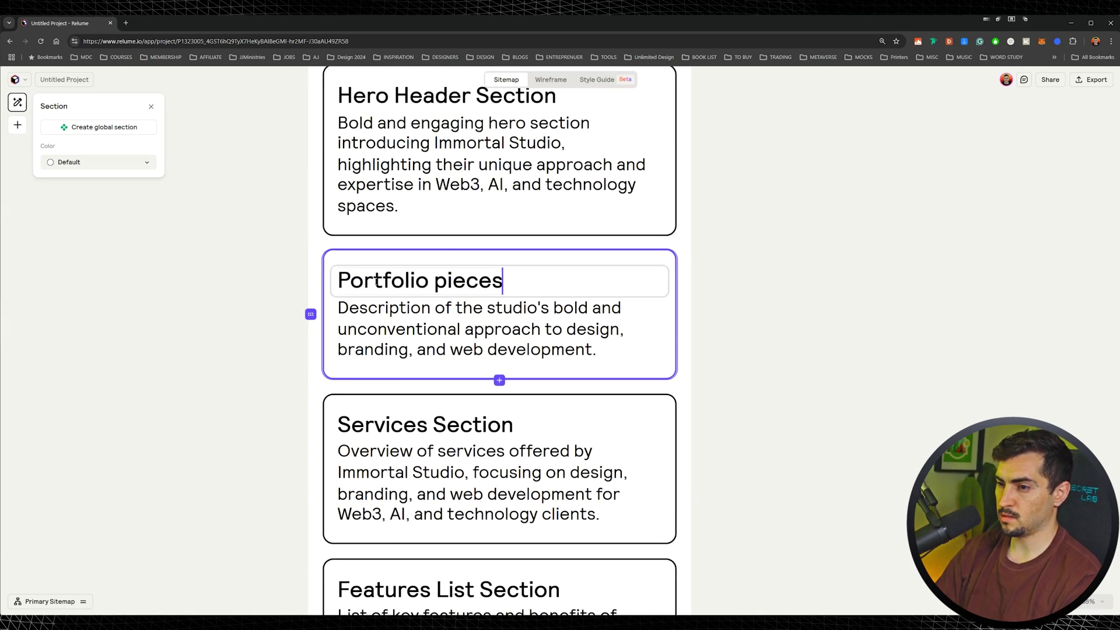
- Shorten the title of the Hero Header Section directly above Portfolio pieces to "Hero", keeping its description
scroll(479, 206, "up", 2)
double_click(509, 179)
triple_click(541, 184)
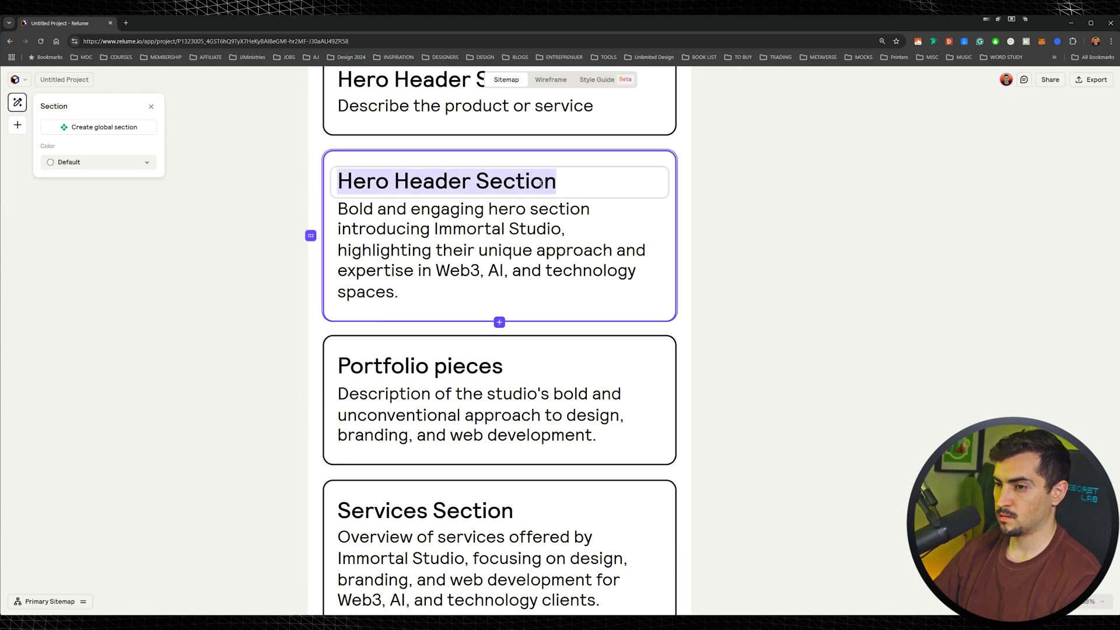
left_click(504, 182)
left_click_drag(395, 181, 580, 181)
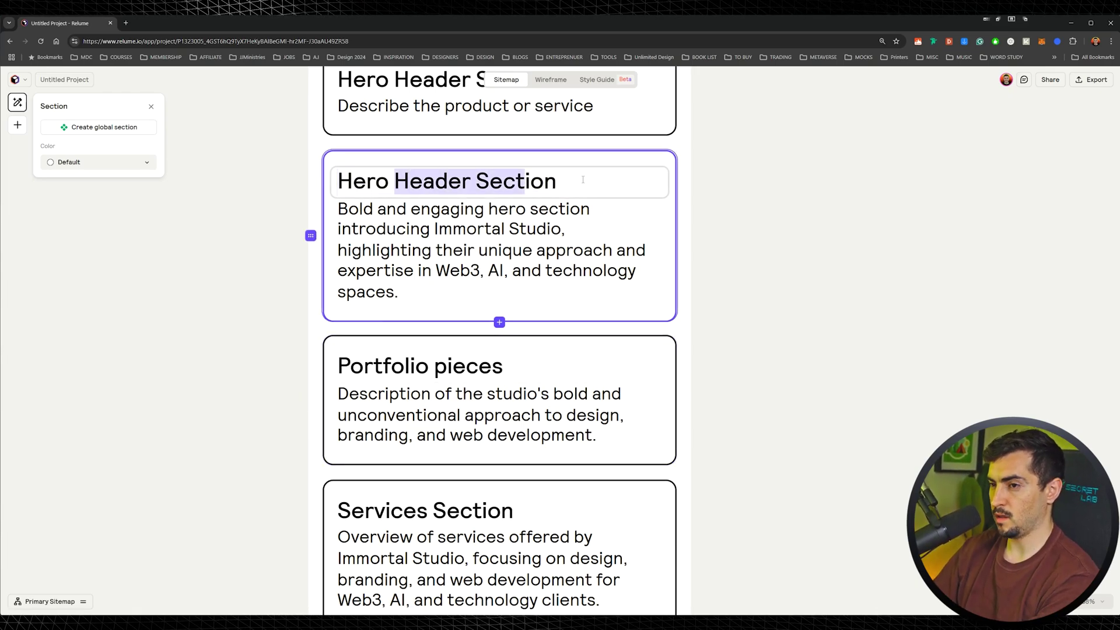
key("BackSpace")
triple_click(484, 209)
left_click(484, 208)
left_click_drag(401, 293, 374, 239)
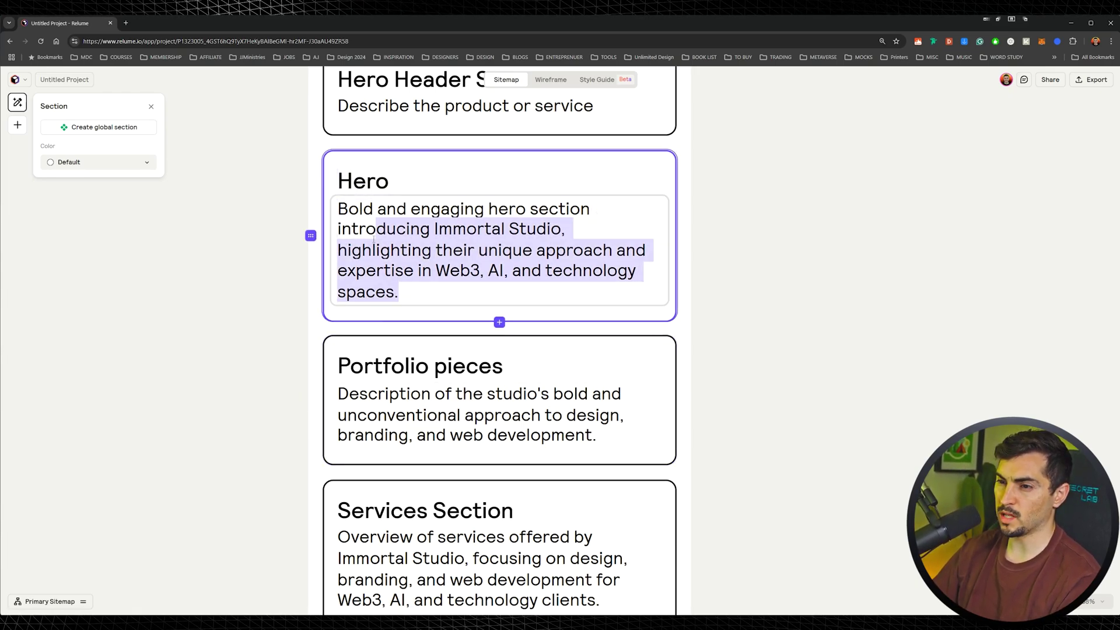
- Replace the Portfolio pieces description with "show 6 design projects work scrolling slider."
scroll(439, 262, "down", 2)
triple_click(512, 325)
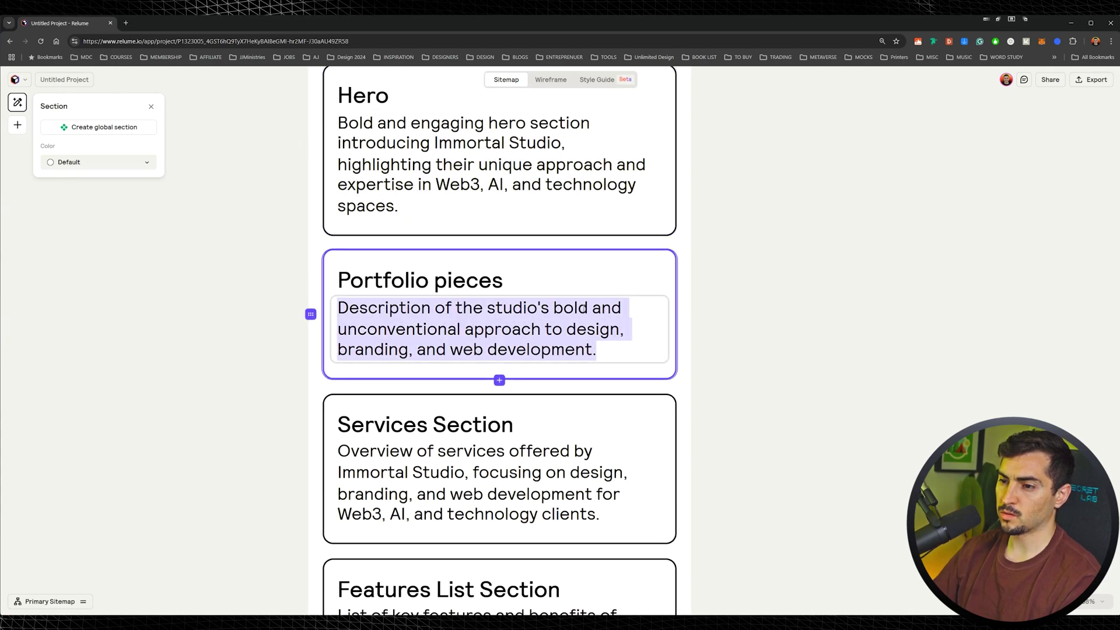
type("show 6 piece")
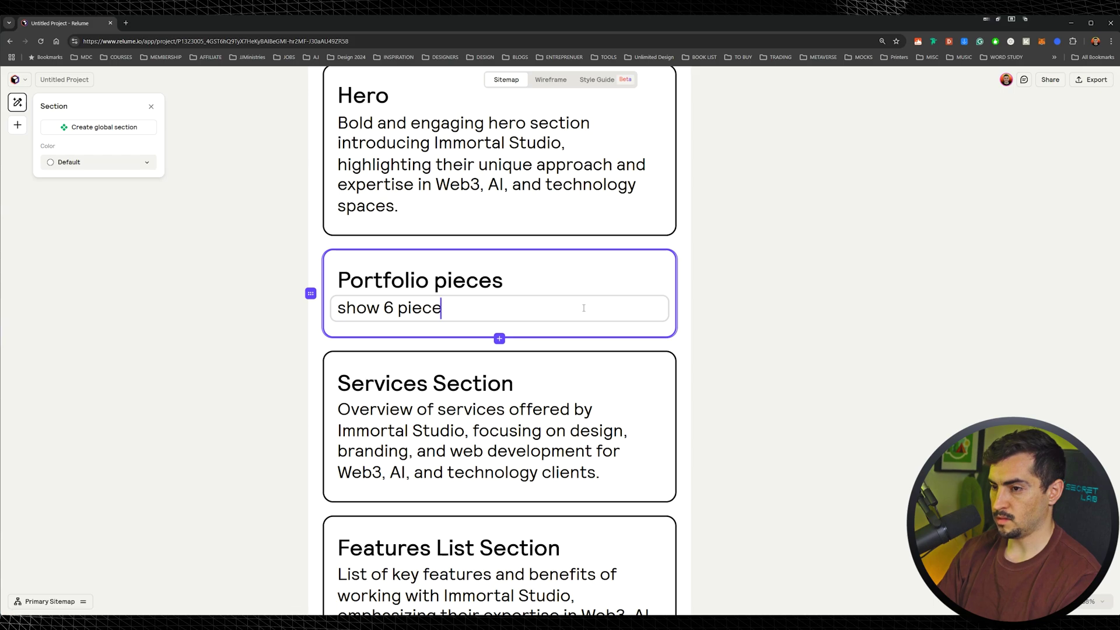
type("s scrolling")
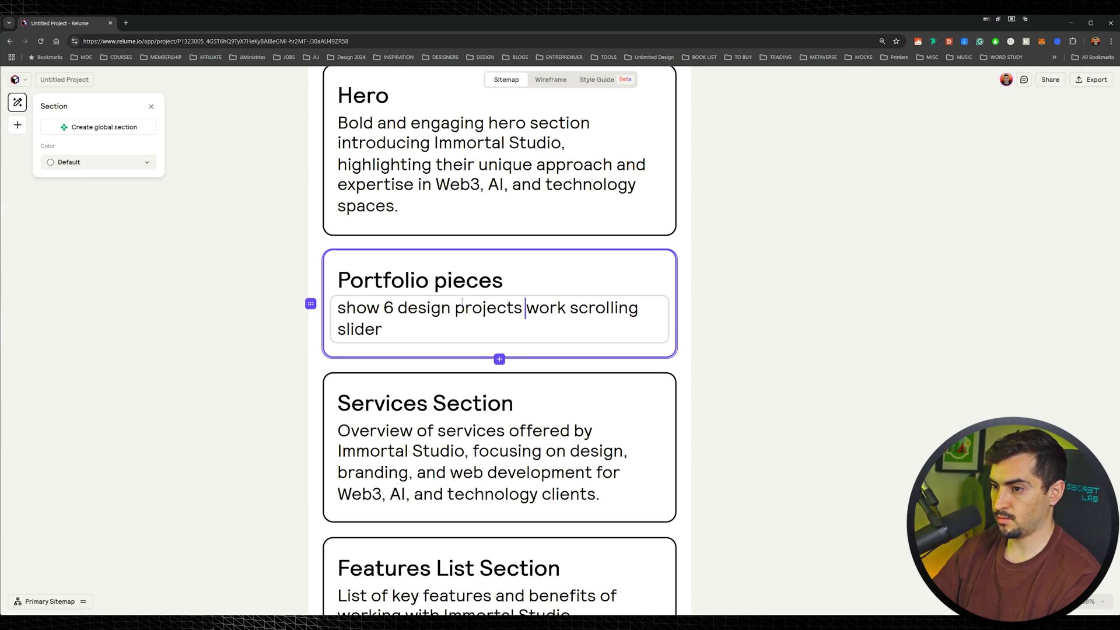
type(".")
- Generate AI content for the empty About, Contact, portfolio and Case Study pages
scroll(528, 287, "down", 3)
scroll(540, 256, "up", 2)
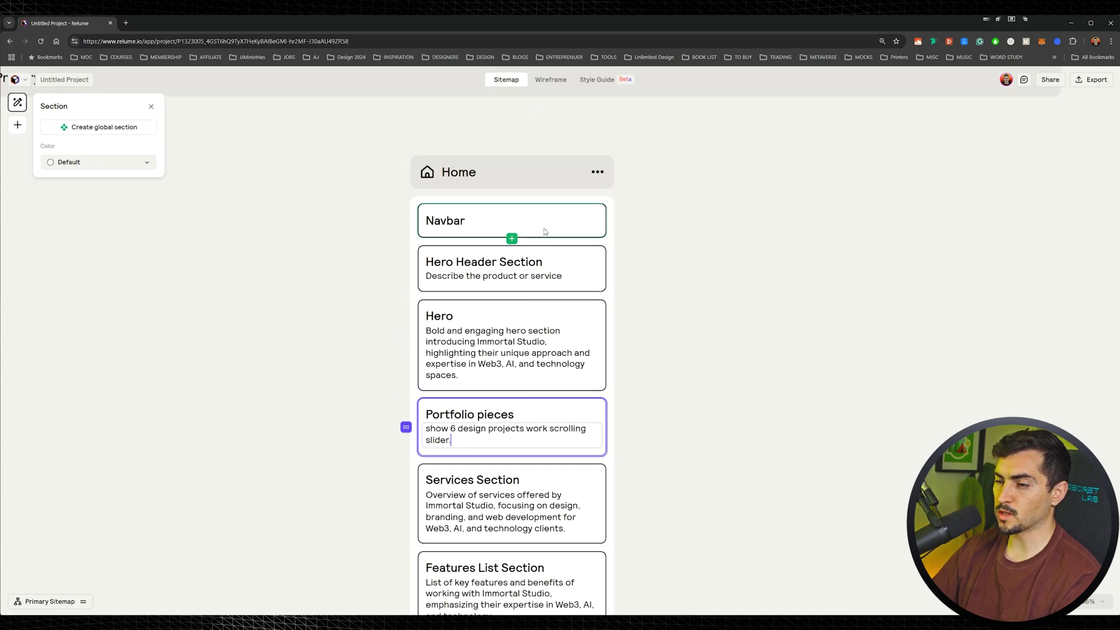
scroll(622, 251, "down", 5)
left_click(685, 345)
left_click_drag(535, 551, 564, 366)
scroll(537, 418, "up", 2)
mouse_move(375, 324)
scroll(350, 324, "up", 3)
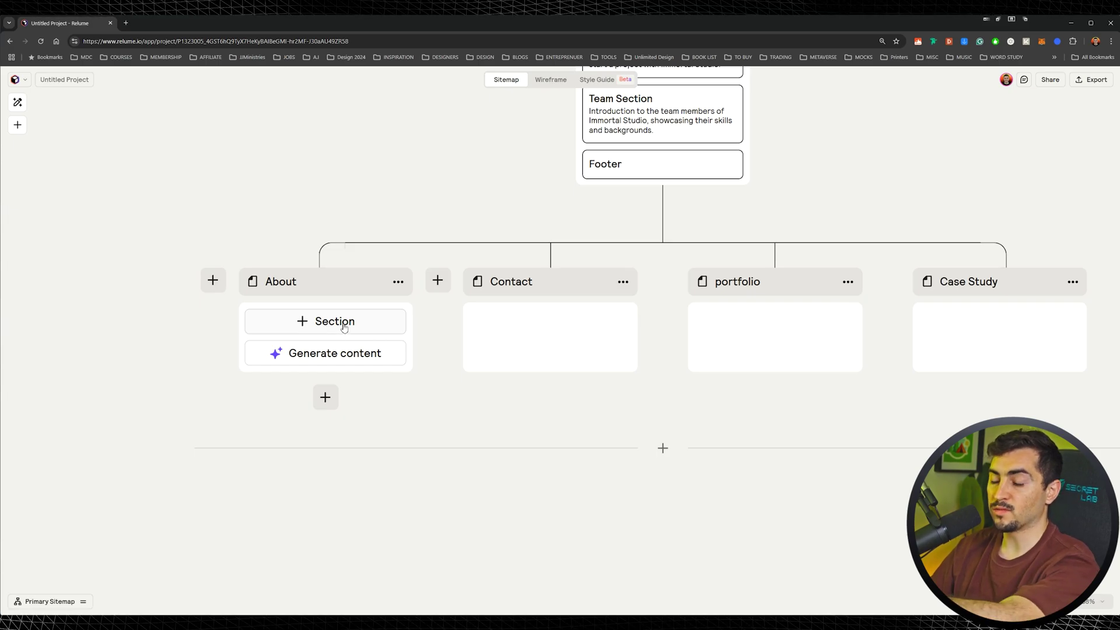
left_click(315, 357)
left_click(578, 356)
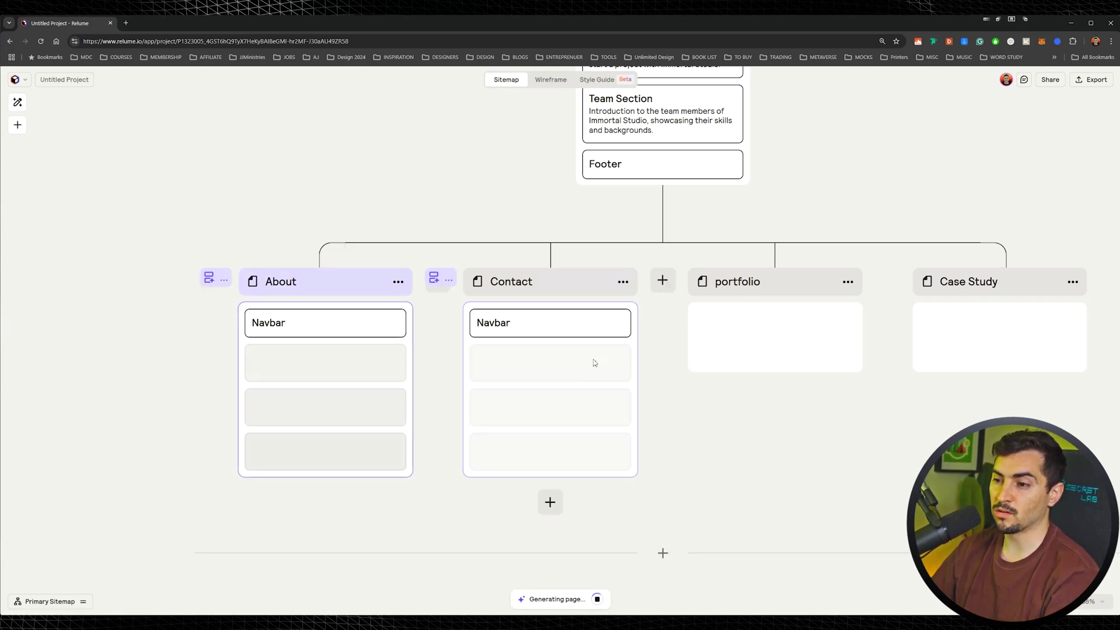
left_click(782, 356)
left_click(990, 357)
- Move the portfolio page's Team Section directly below its header section, and place the Contact page after the portfolio page
left_click_drag(912, 483, 799, 305)
left_click_drag(863, 483, 861, 424)
scroll(857, 431, "down", 4)
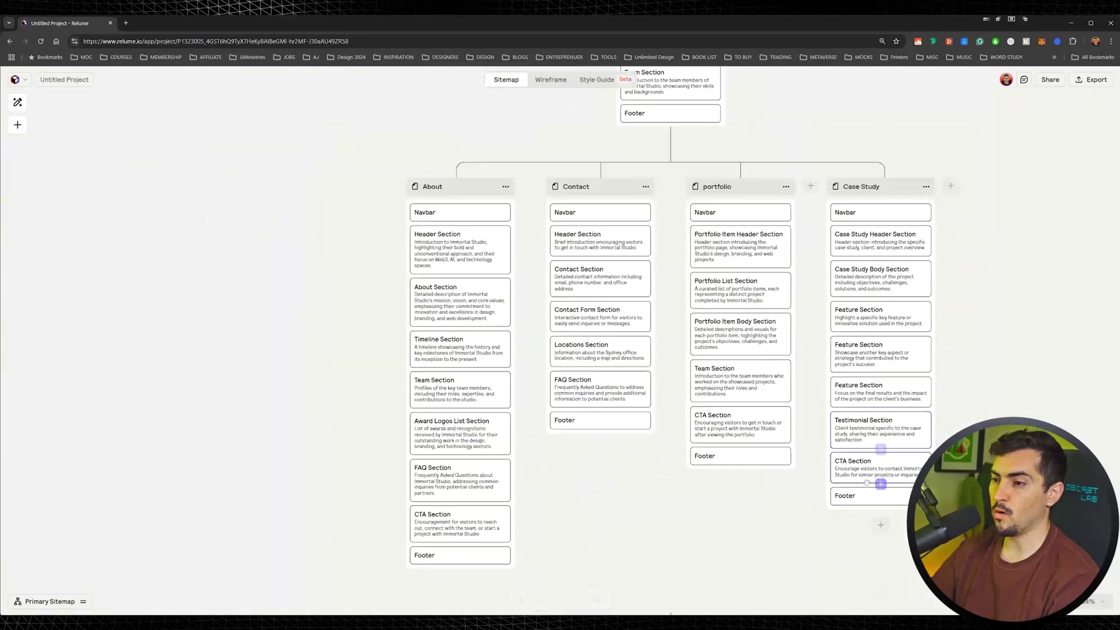
left_click_drag(864, 480, 756, 457)
left_click_drag(635, 353, 635, 345)
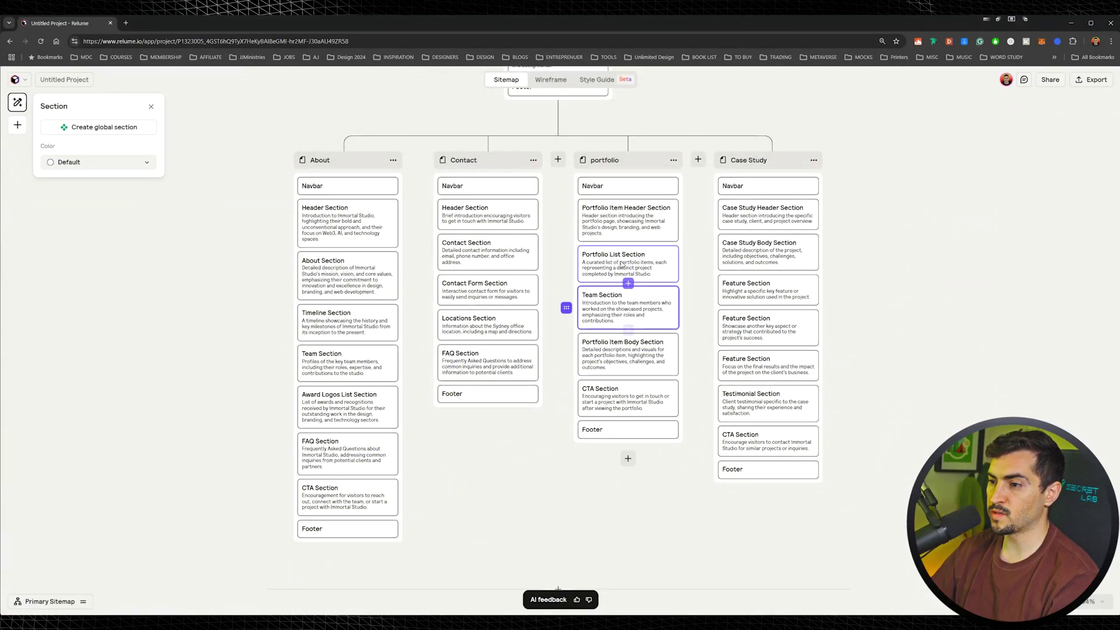
left_click_drag(505, 162, 644, 169)
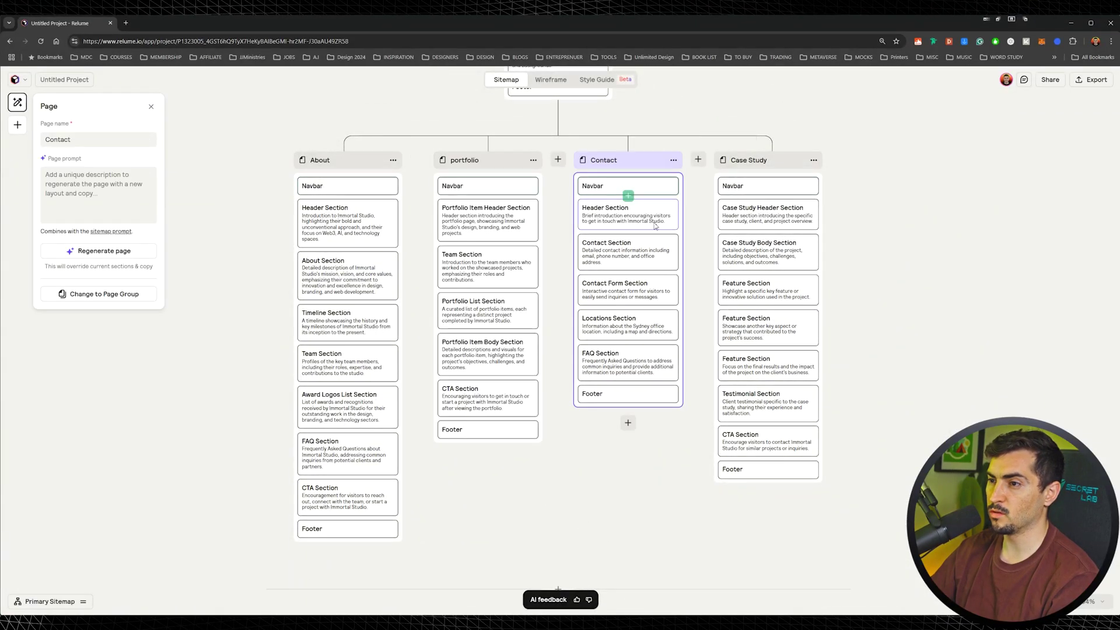
- Move the Contact page's Header Section below its Contact Section, and the Case Study Body Section below the first Feature Section
left_click(624, 393)
left_click_drag(605, 228, 615, 276)
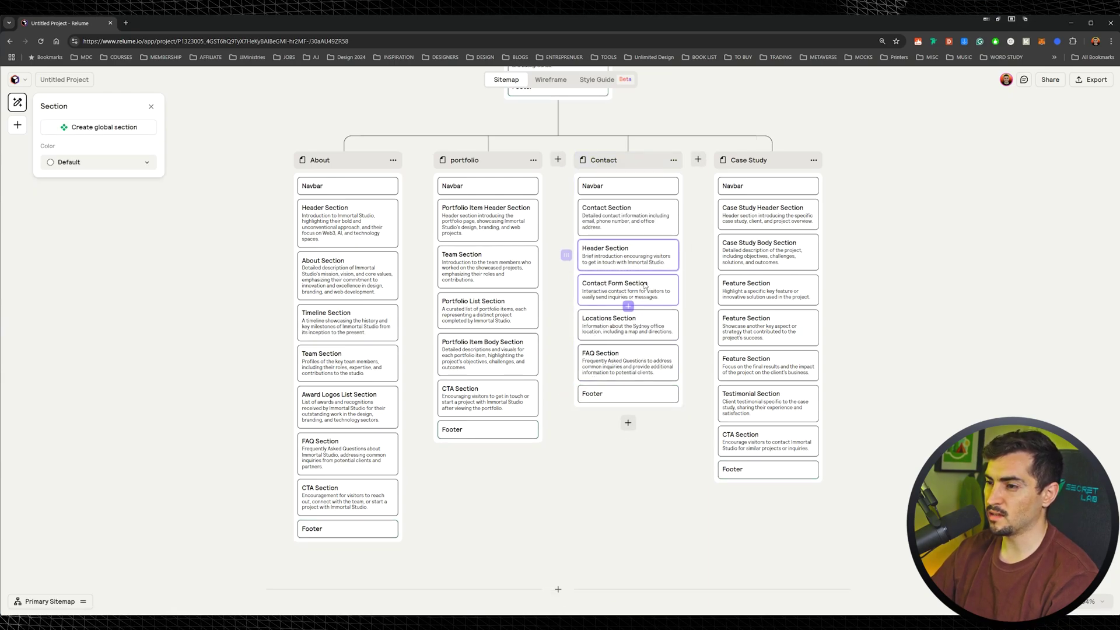
left_click_drag(773, 251, 773, 292)
left_click(848, 285)
- Add a page named FAQ between Contact and Case Study and generate its content
scroll(767, 240, "up", 2)
scroll(877, 195, "down", 2)
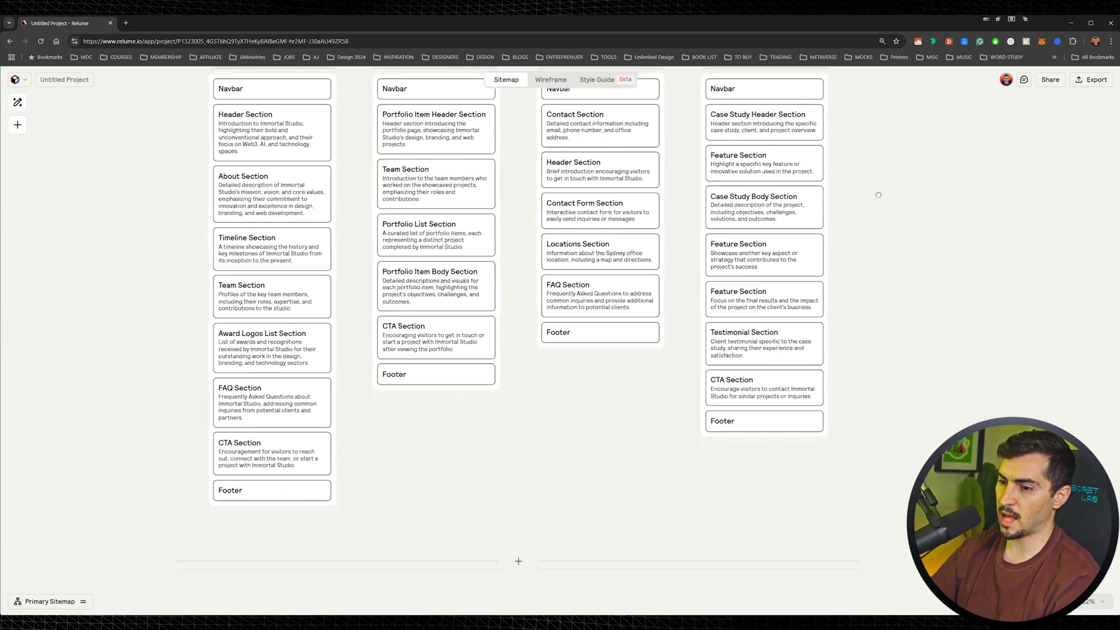
scroll(878, 195, "up", 8)
left_click_drag(733, 432, 770, 179)
scroll(397, 285, "down", 2)
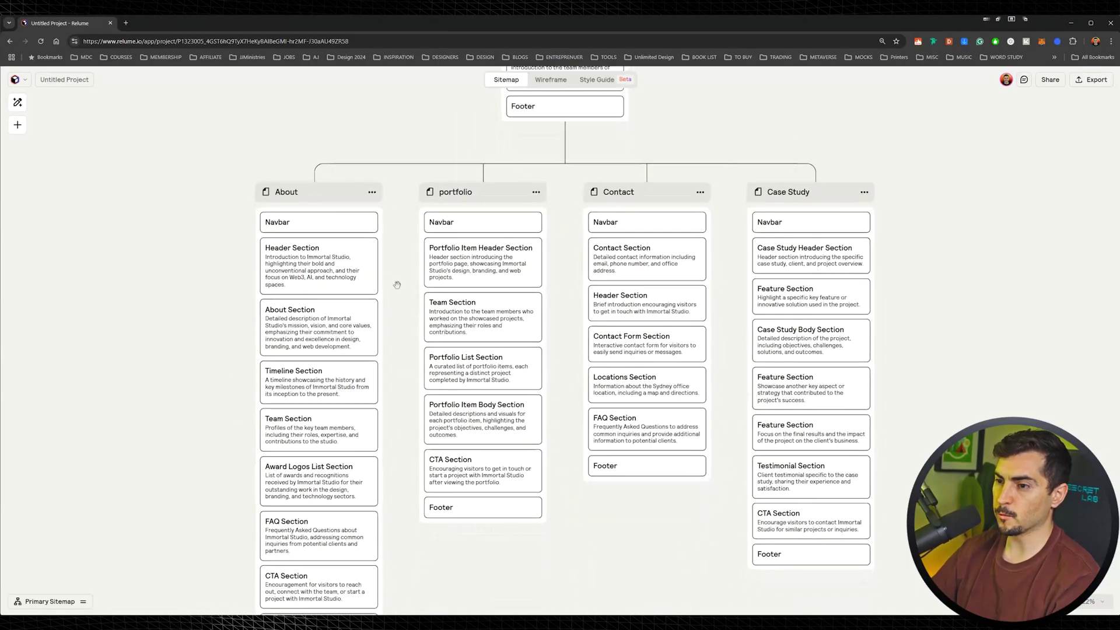
scroll(512, 256, "down", 2)
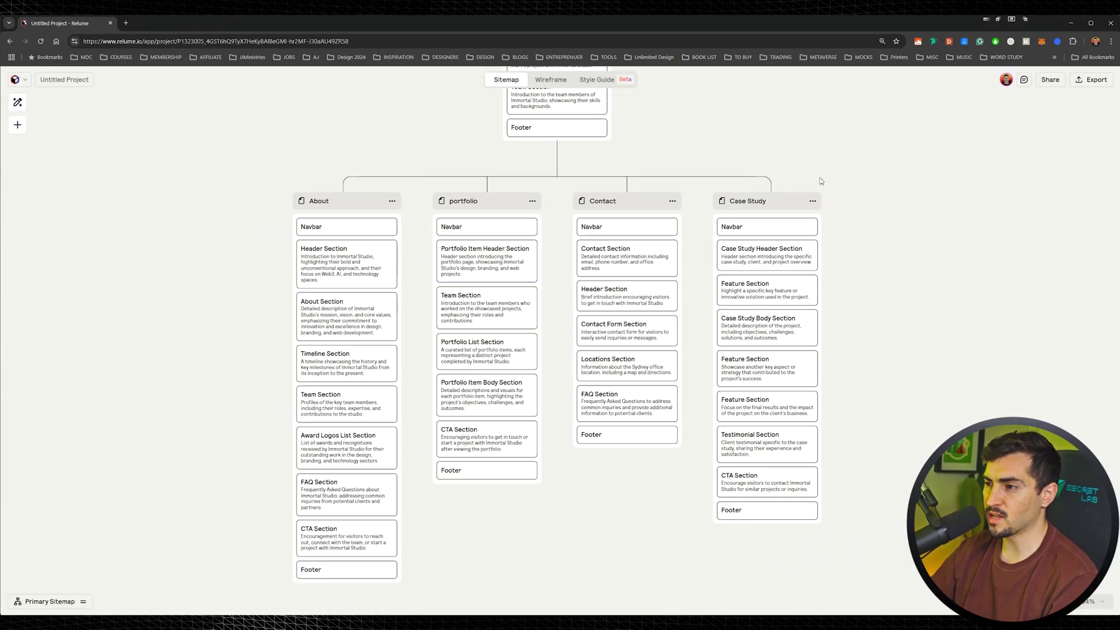
left_click(698, 202)
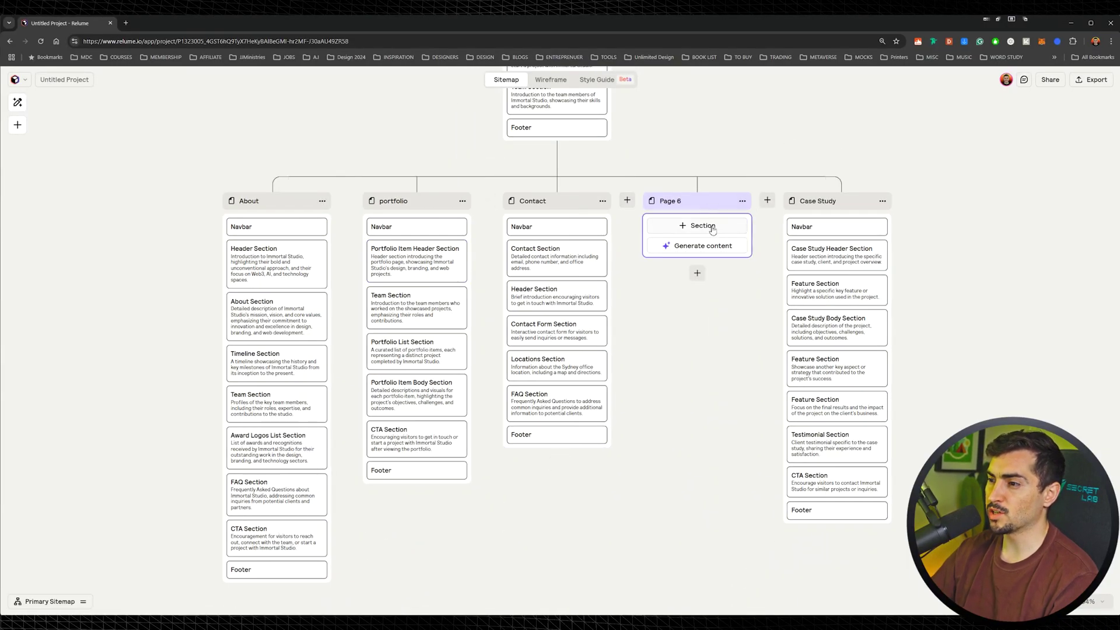
left_click(697, 246)
left_click(98, 143)
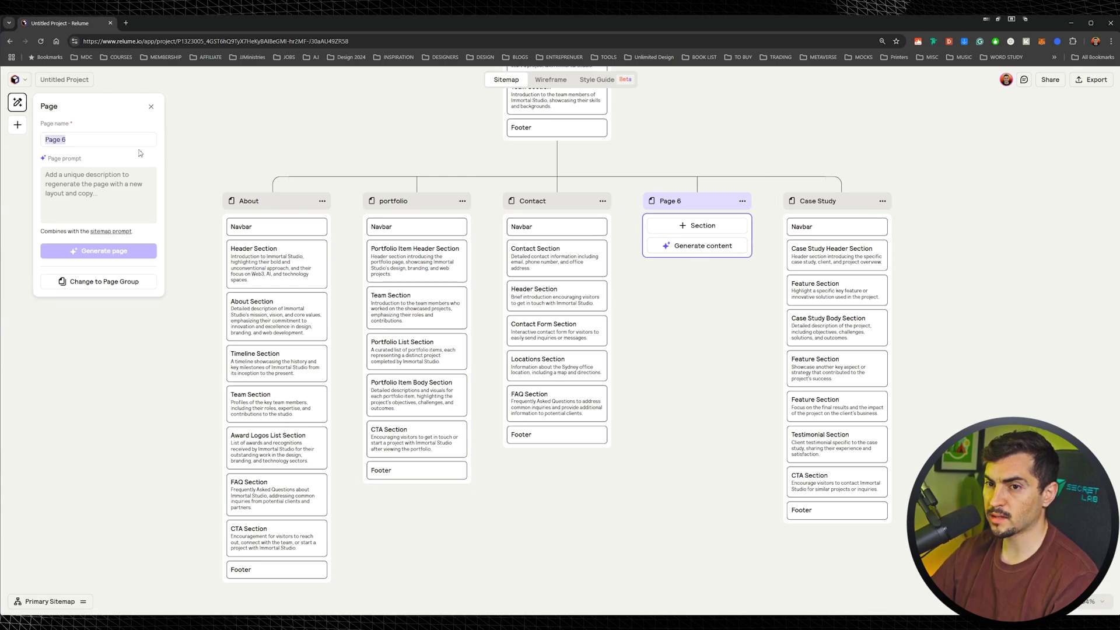
type("FAQ")
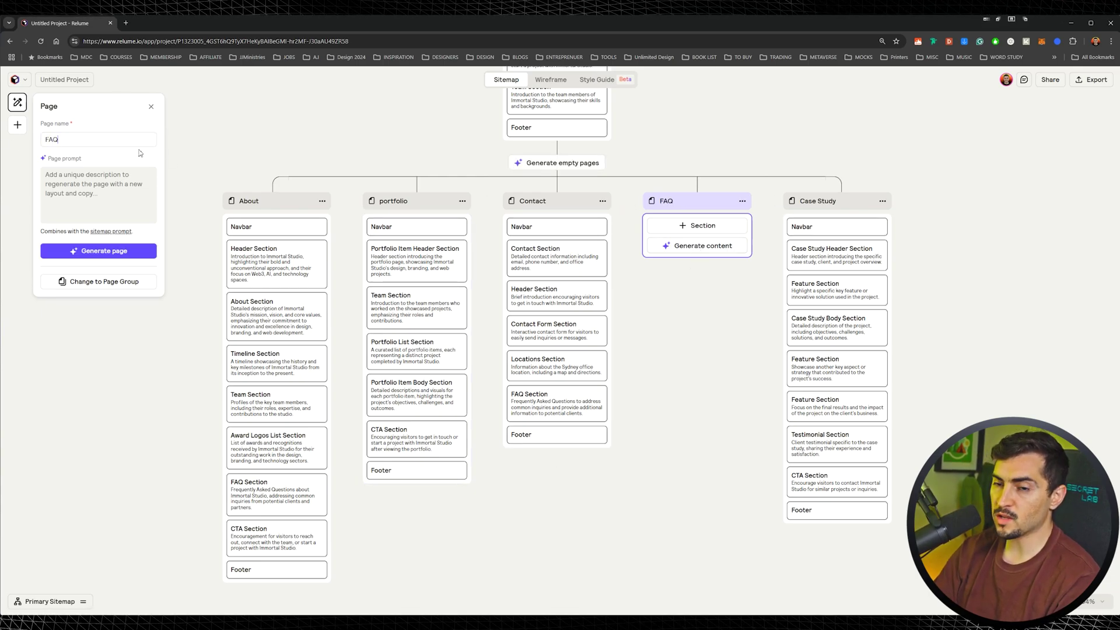
left_click(98, 250)
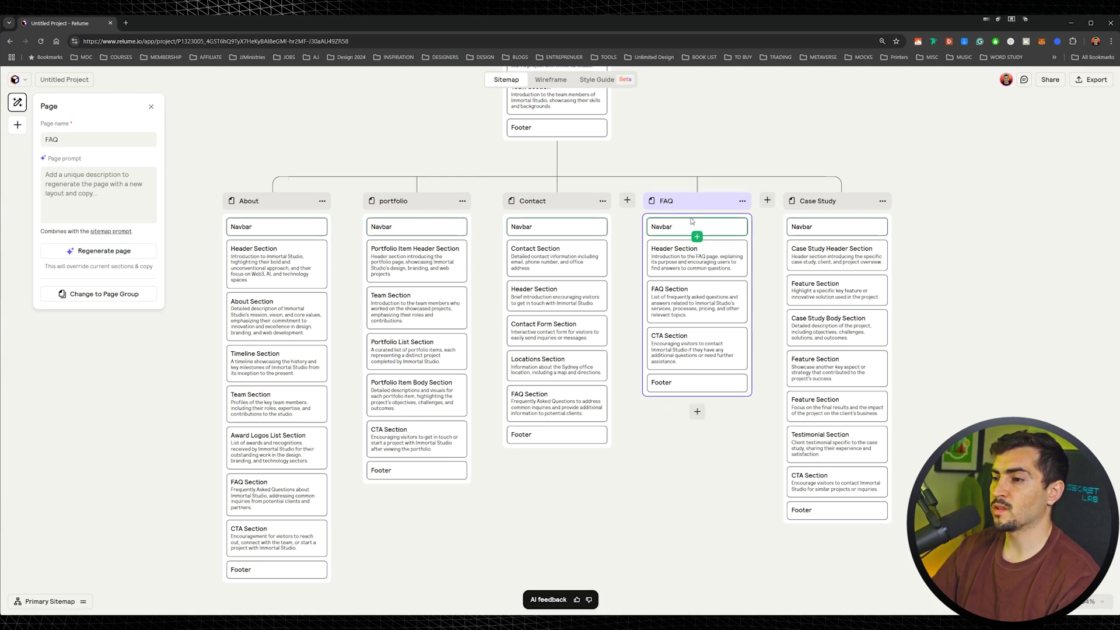
- Rename the Case Study page to Case Studies and order the subpages as portfolio, Case Studies, Contact, About, FAQ
scroll(691, 225, "up", 3)
scroll(652, 380, "down", 4)
left_click_drag(698, 284, 667, 306)
scroll(675, 244, "down", 2)
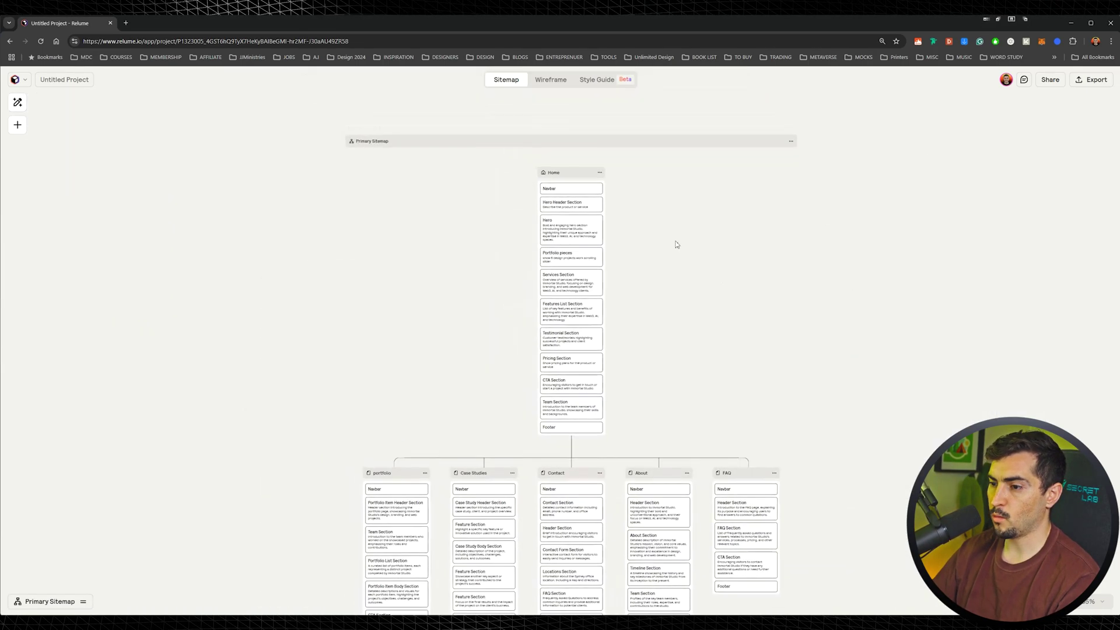
- Switch from the sitemap to the wireframe view to generate wireframes for all pages
scroll(670, 239, "up", 4)
left_click(547, 220)
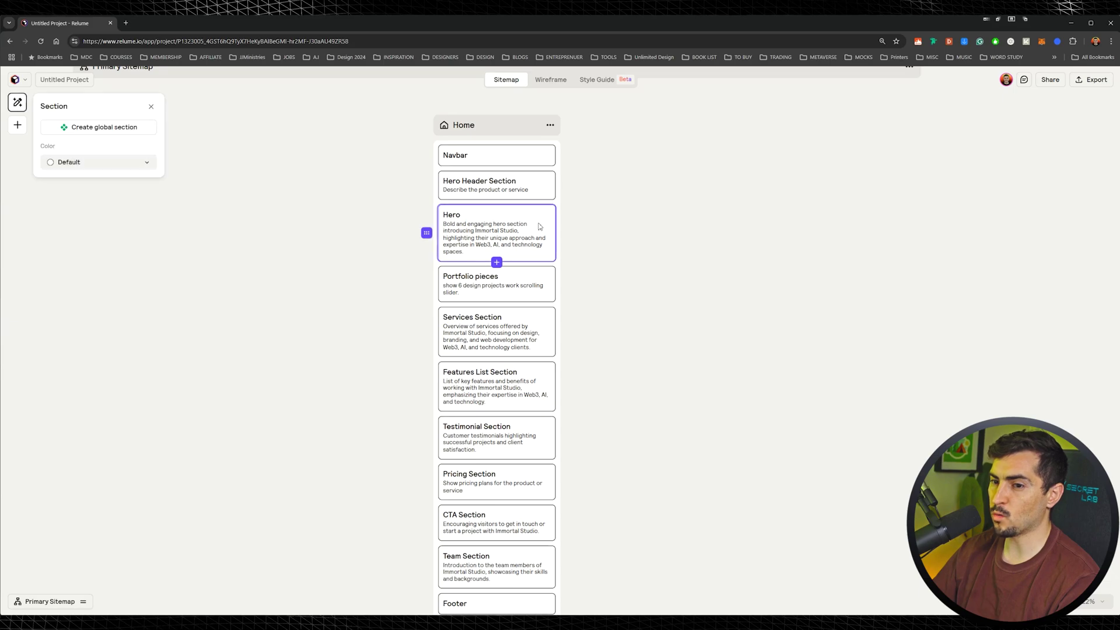
left_click(646, 184)
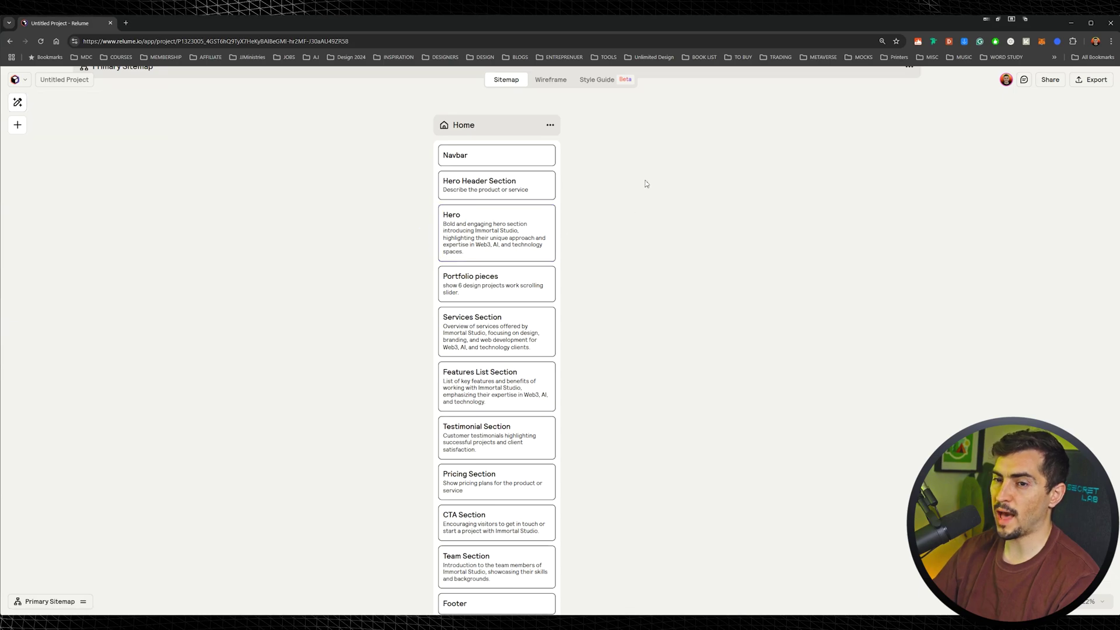
left_click(551, 86)
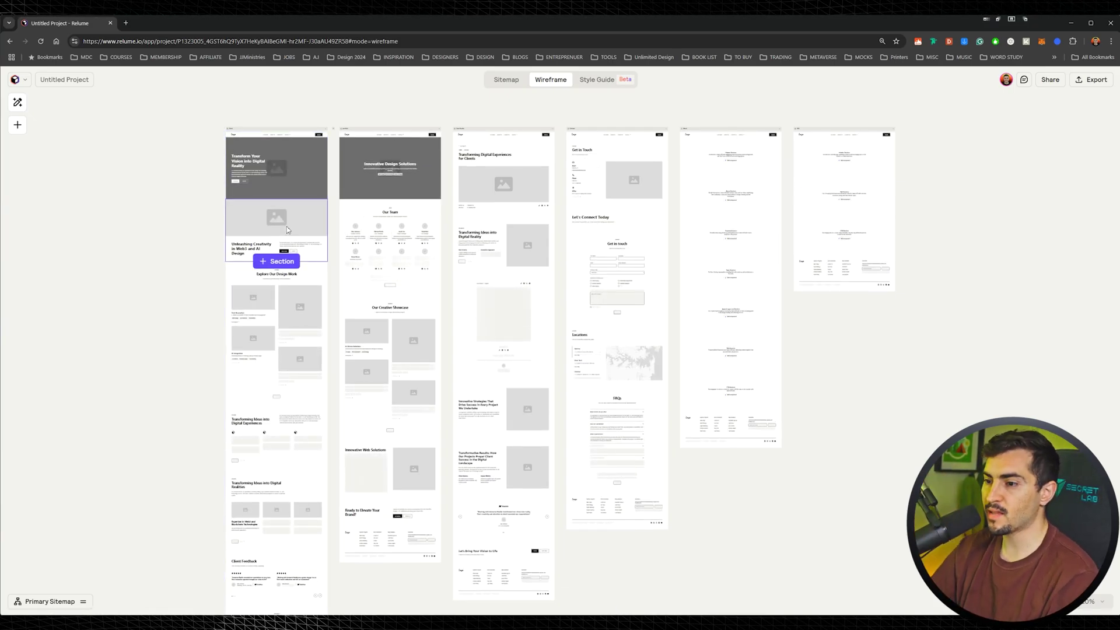
- Examine the generated page wireframes, comparing the page layouts and looking closely at the top of the Home page
scroll(174, 210, "up", 5)
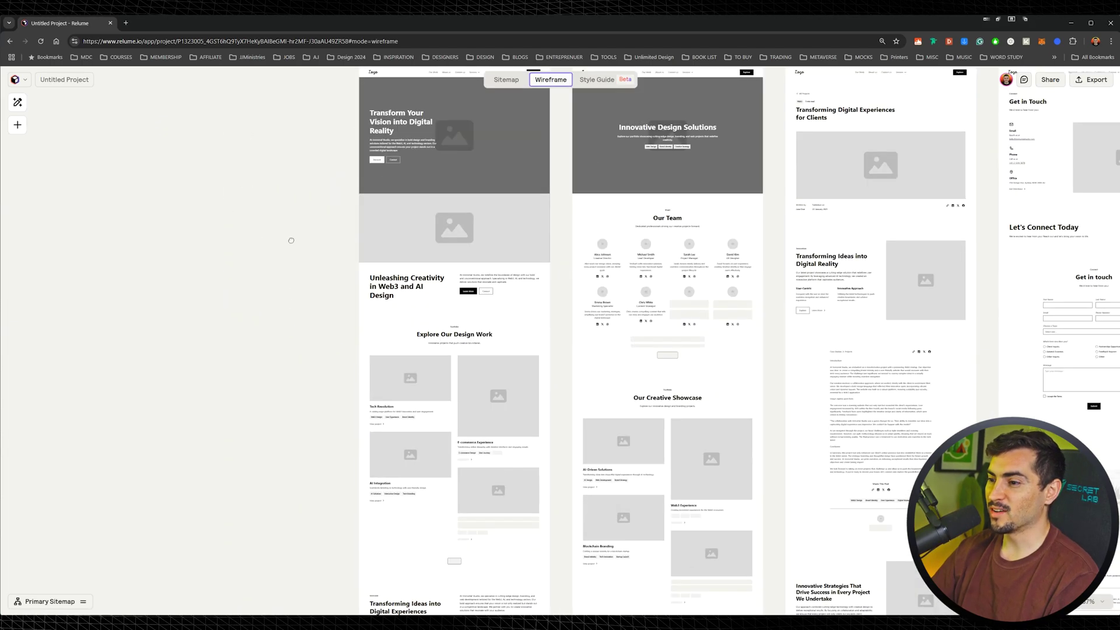
left_click_drag(325, 384, 333, 429)
left_click_drag(673, 227, 283, 247)
left_click_drag(471, 246, 234, 251)
left_click_drag(331, 248, 583, 239)
left_click_drag(257, 233, 582, 229)
scroll(326, 170, "up", 3)
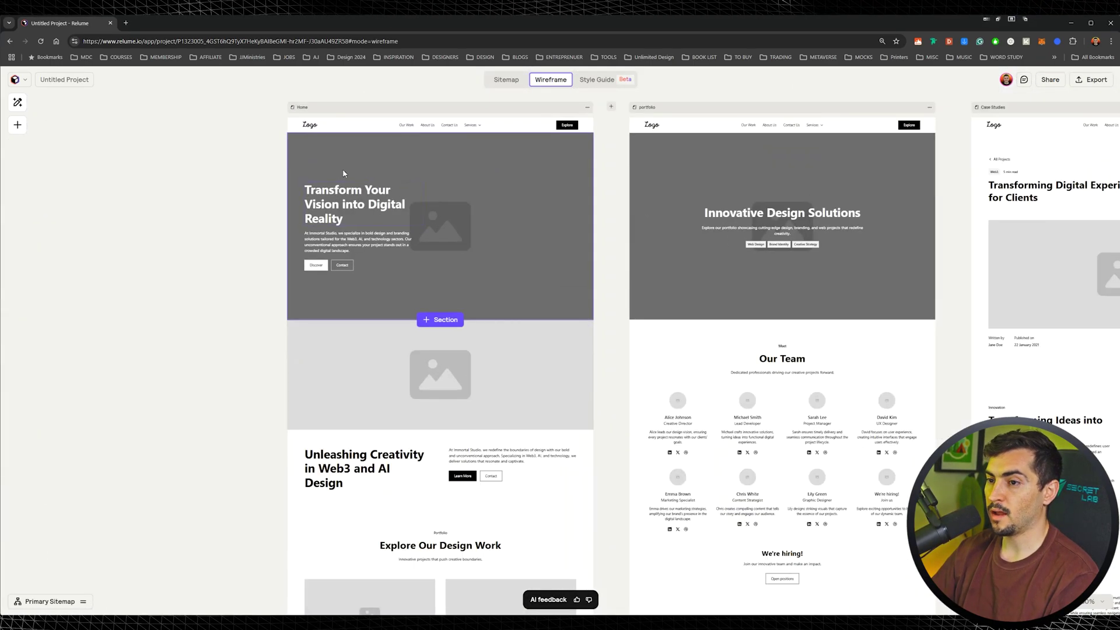
left_click_drag(335, 172, 403, 207)
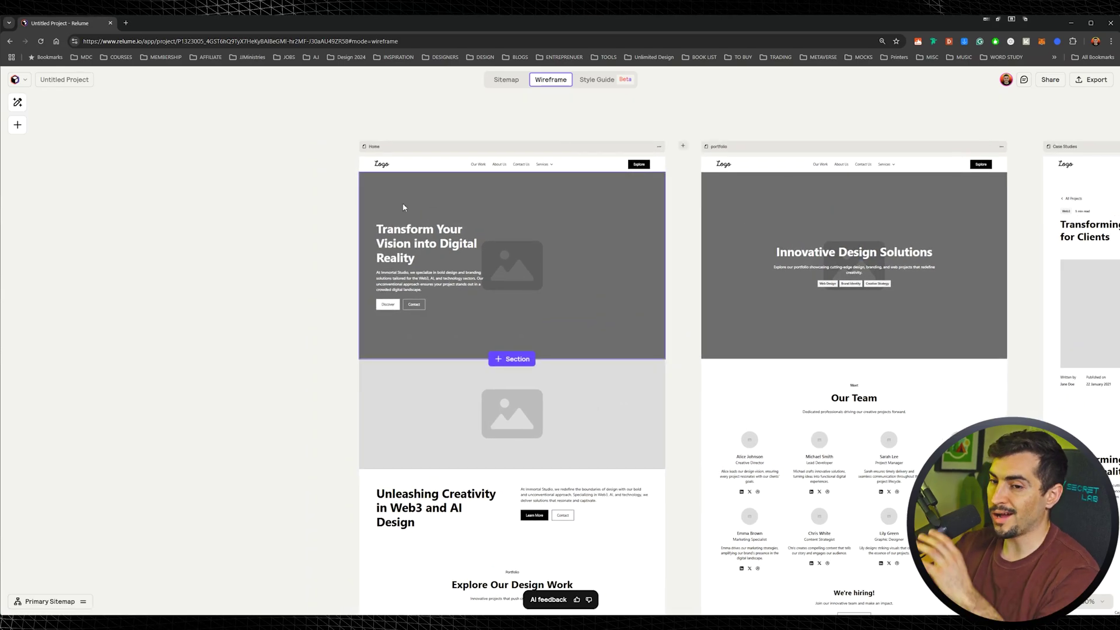
scroll(403, 207, "up", 3)
scroll(350, 220, "left", 3)
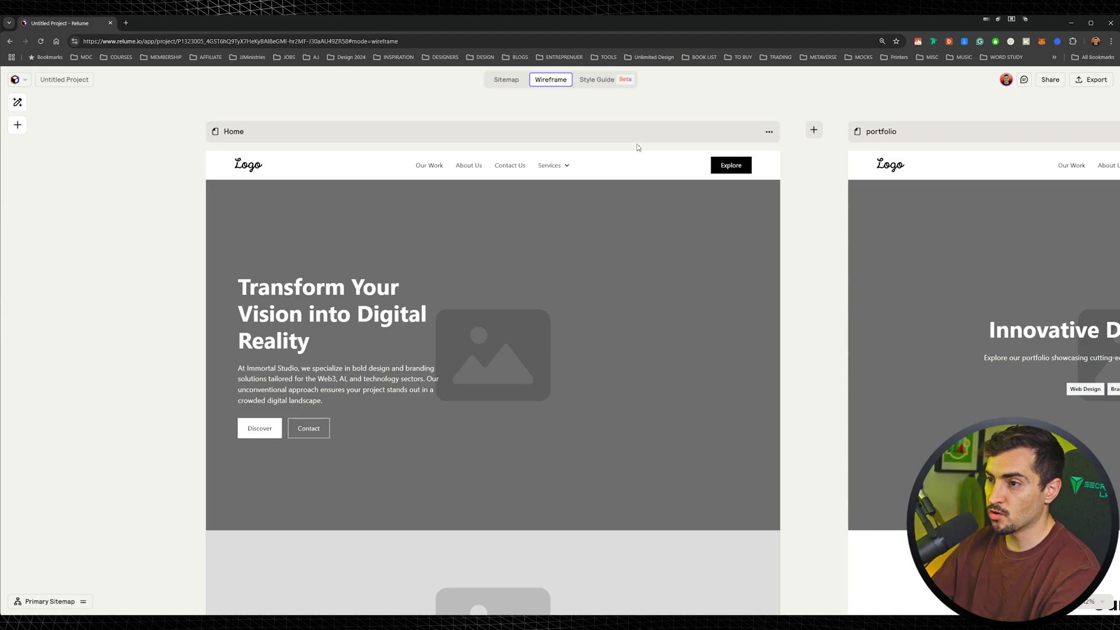
- Select the Home wireframe's Navbar and inspect its links, Explore button and the hero section below it
left_click(587, 165)
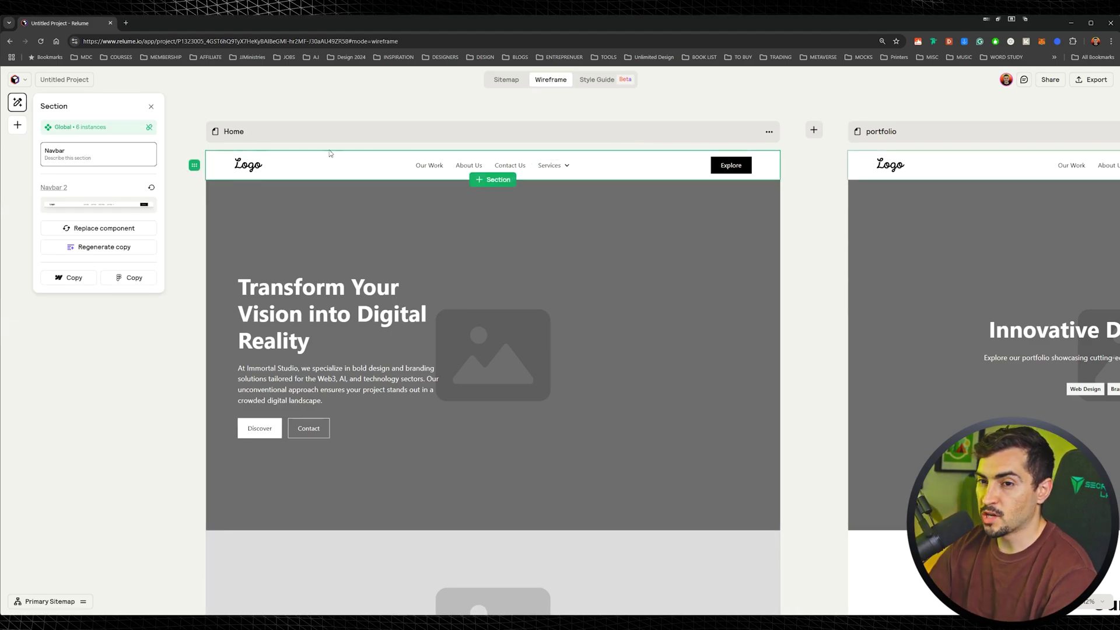
scroll(535, 172, "up", 3)
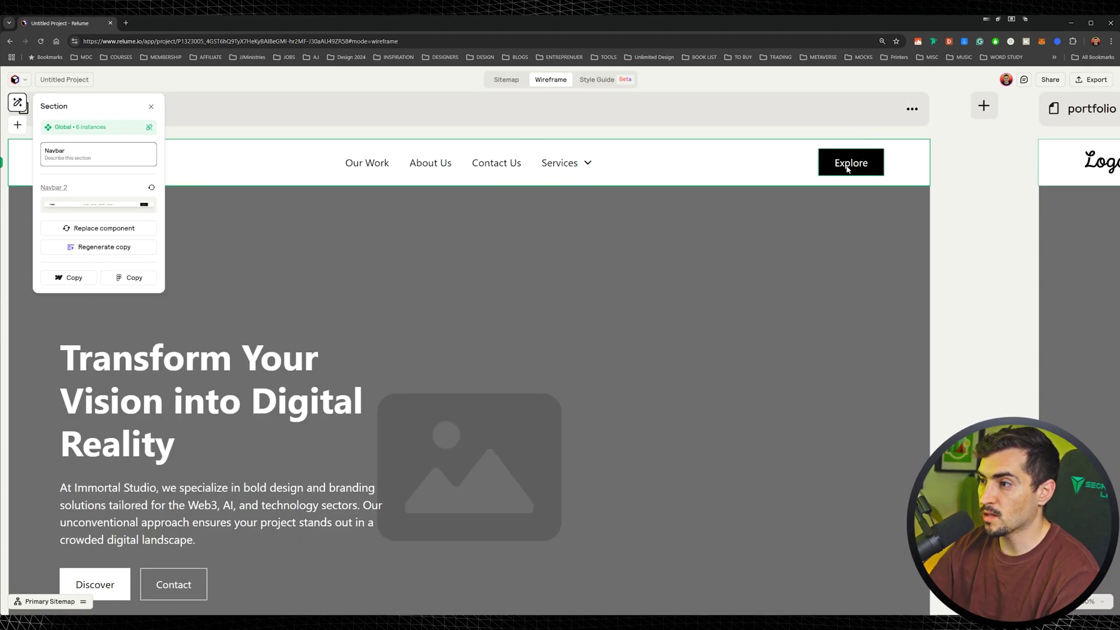
scroll(847, 167, "down", 3)
left_click_drag(640, 243, 551, 173)
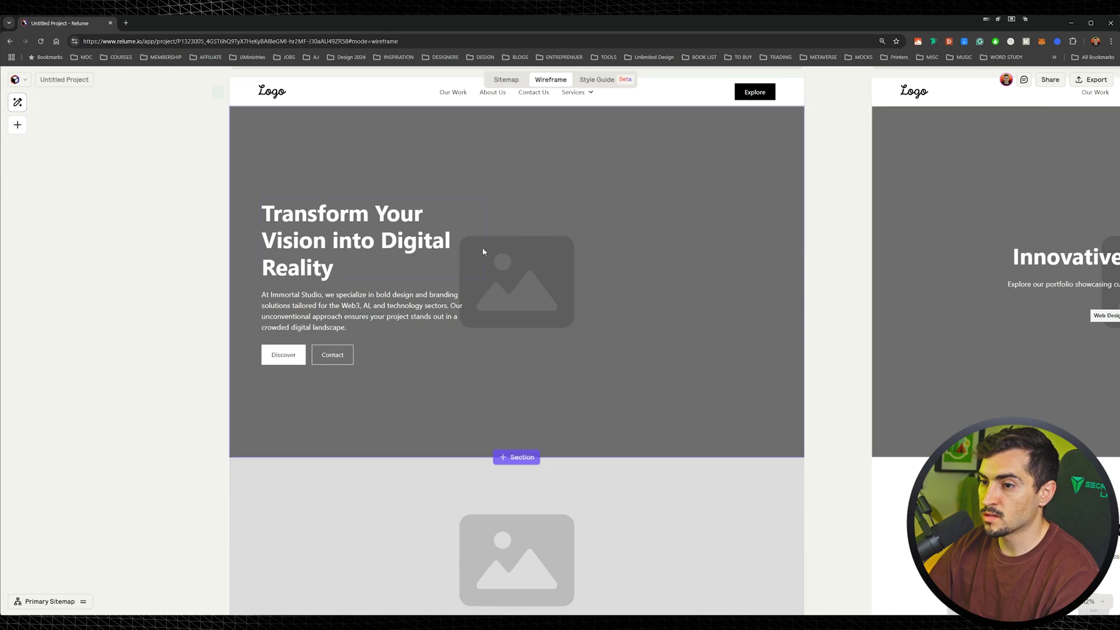
- Examine the Home wireframe's sections from the hero header through the portfolio projects, selecting the hero and portfolio sections
left_click(610, 213)
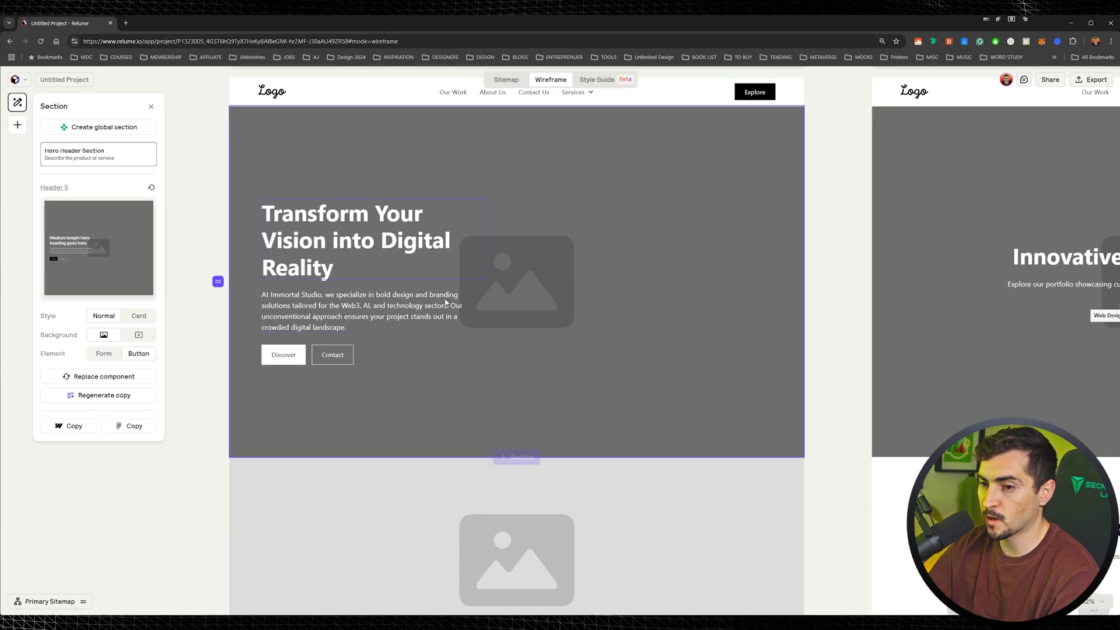
scroll(446, 302, "down", 6)
scroll(618, 215, "down", 2)
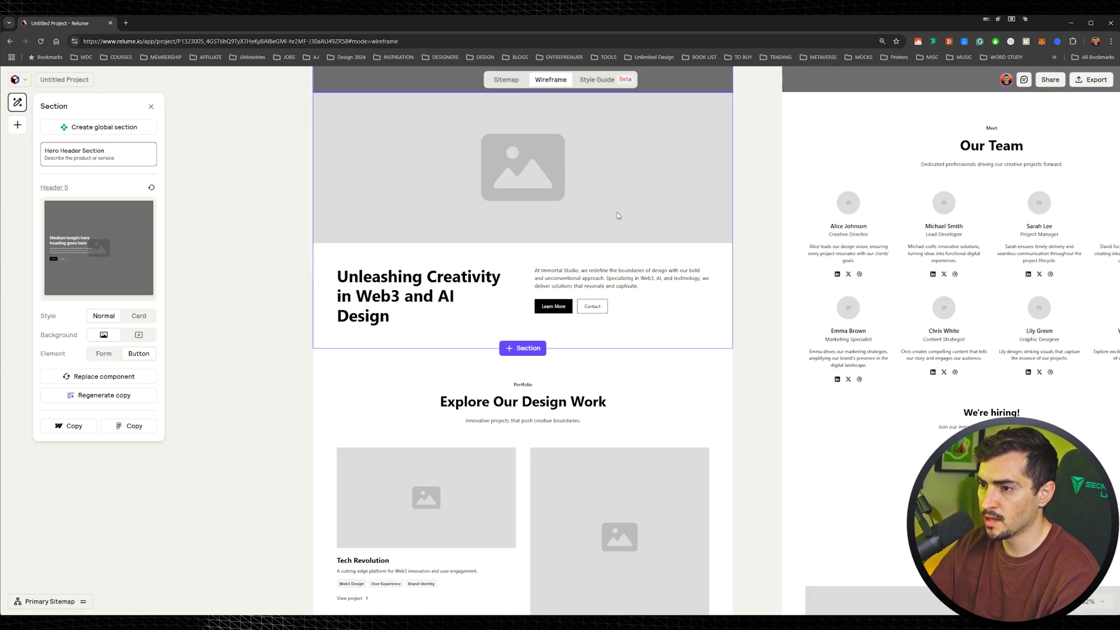
scroll(618, 215, "up", 1)
scroll(618, 233, "down", 6)
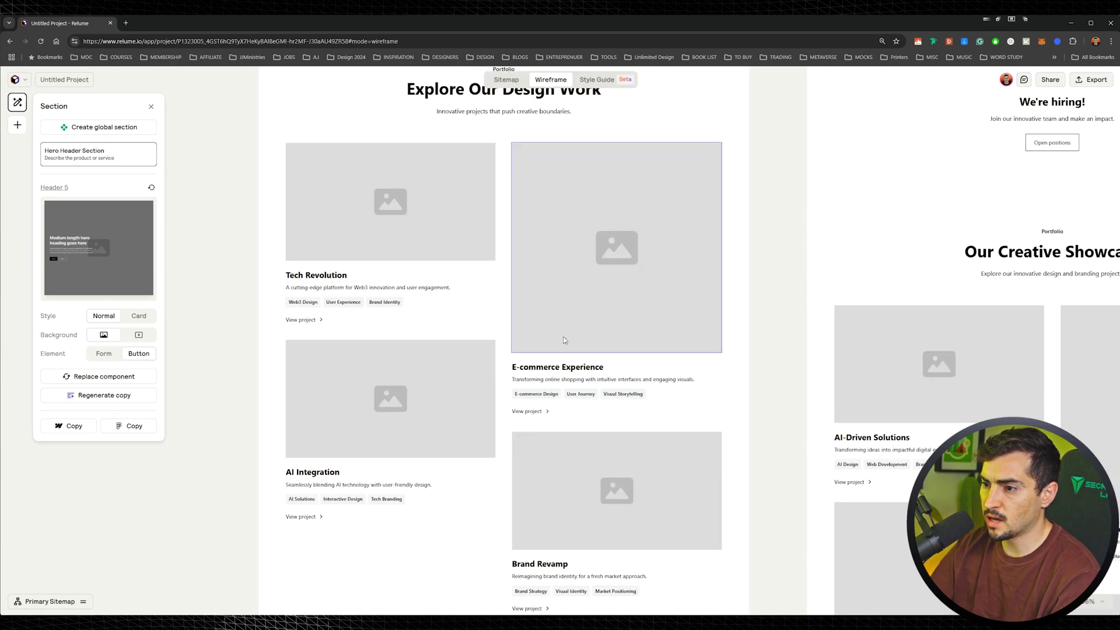
scroll(579, 392, "up", 5)
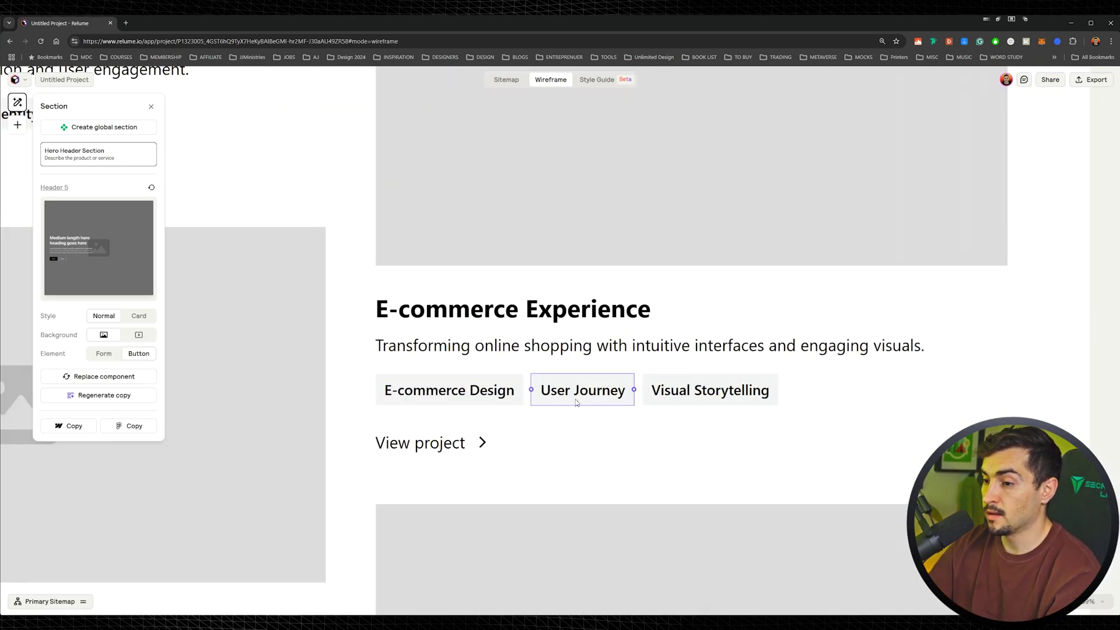
left_click(523, 388)
scroll(651, 389, "down", 5)
scroll(651, 389, "down", 8)
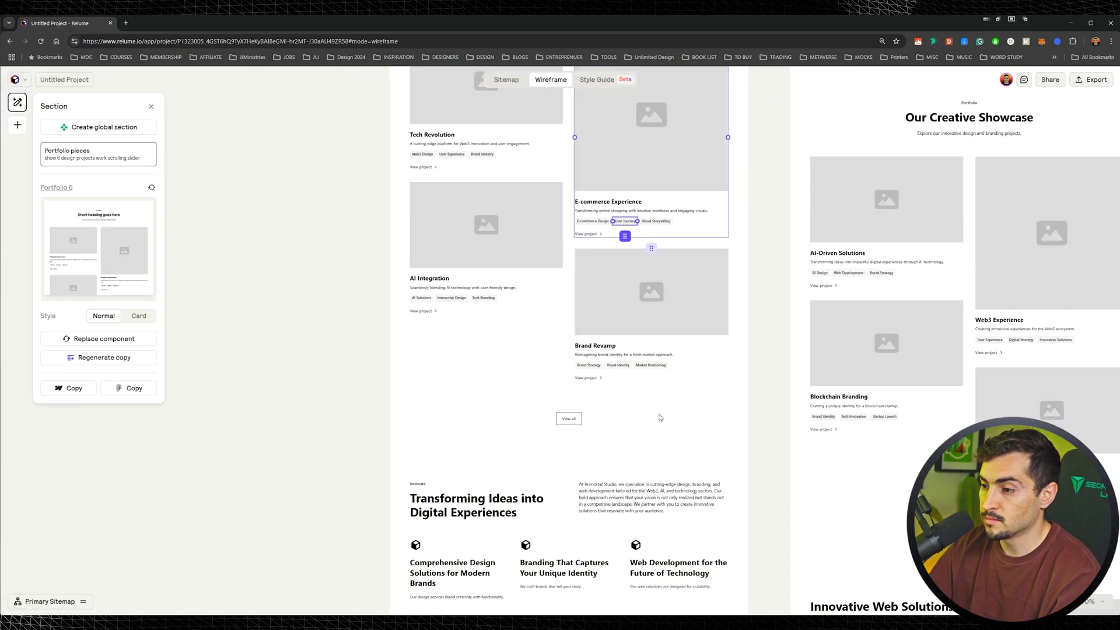
scroll(649, 389, "down", 10)
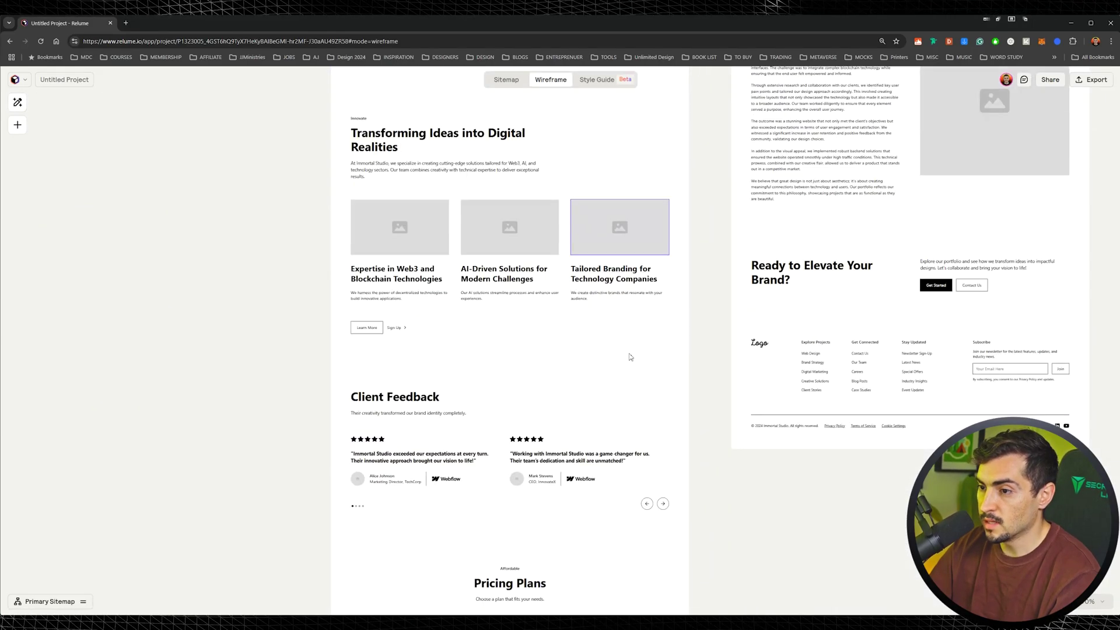
- Review the rest of the Home wireframe, from Client Feedback and Pricing Plans through the team section to the footer
scroll(587, 327, "down", 8)
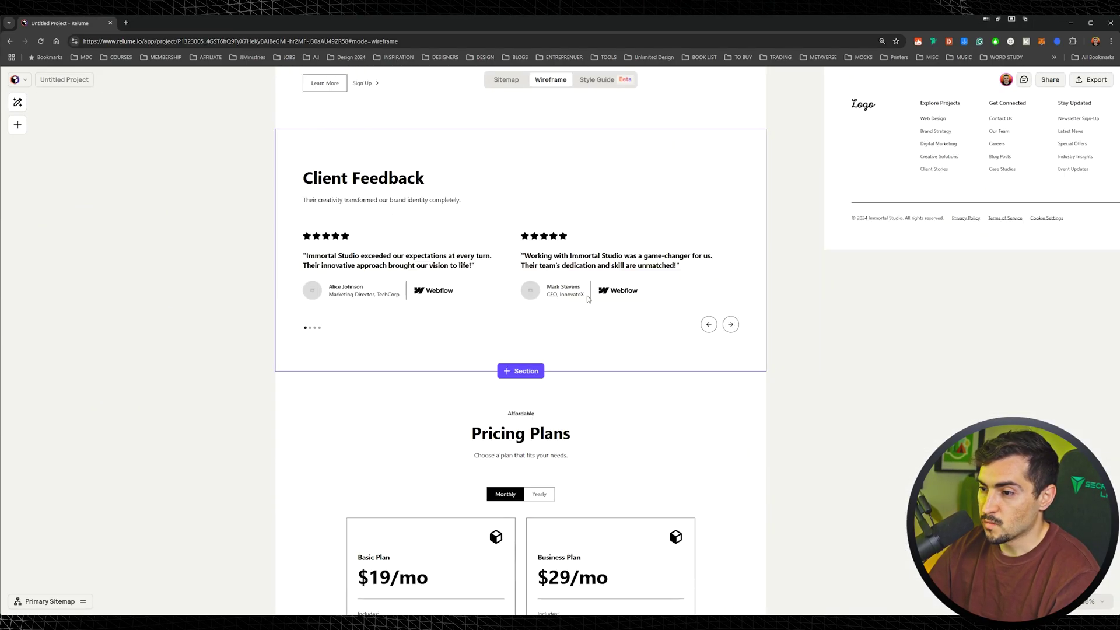
scroll(589, 299, "up", 3)
scroll(590, 298, "down", 10)
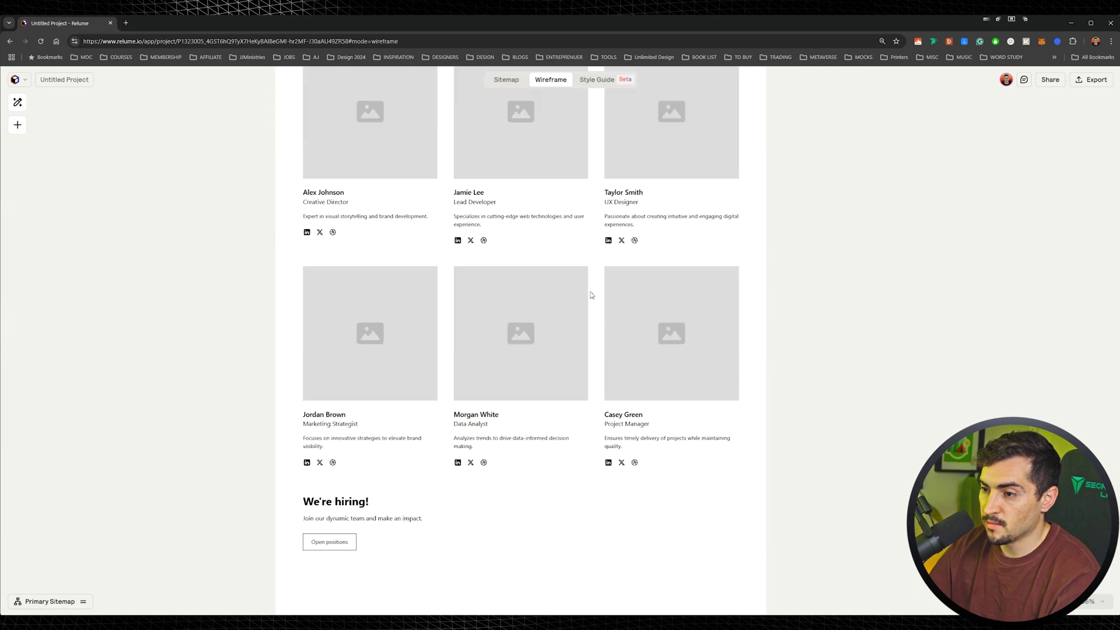
scroll(560, 385, "up", 3)
scroll(577, 361, "down", 3)
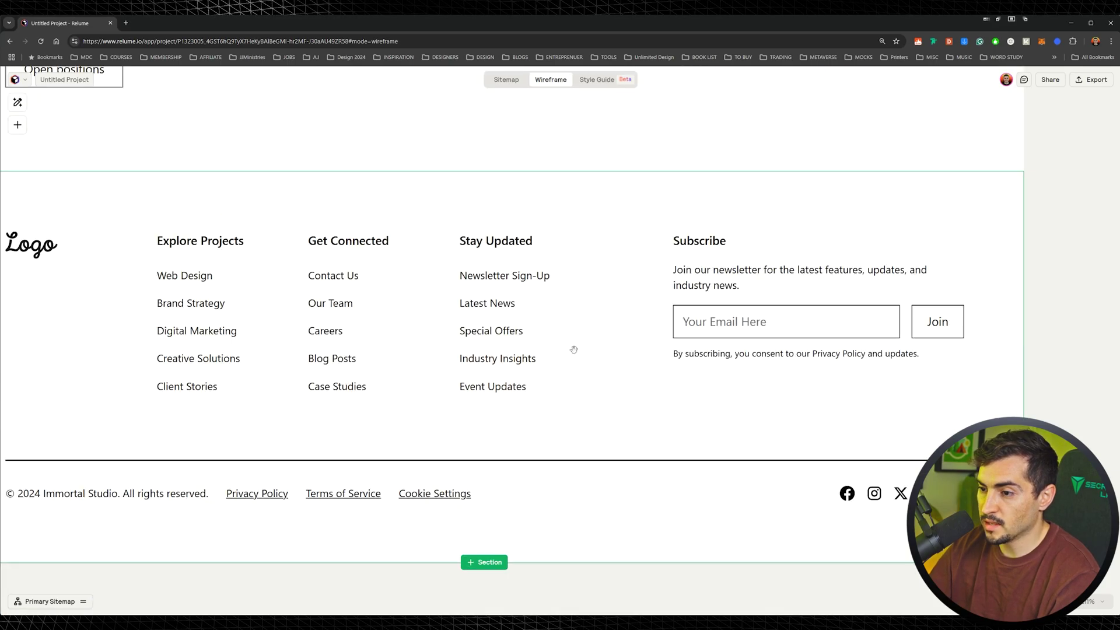
- Review the portfolio, Case Studies, Contact and About wireframes, comparing their section layouts
scroll(618, 354, "left", 2)
scroll(711, 330, "down", 8)
scroll(642, 280, "up", 10)
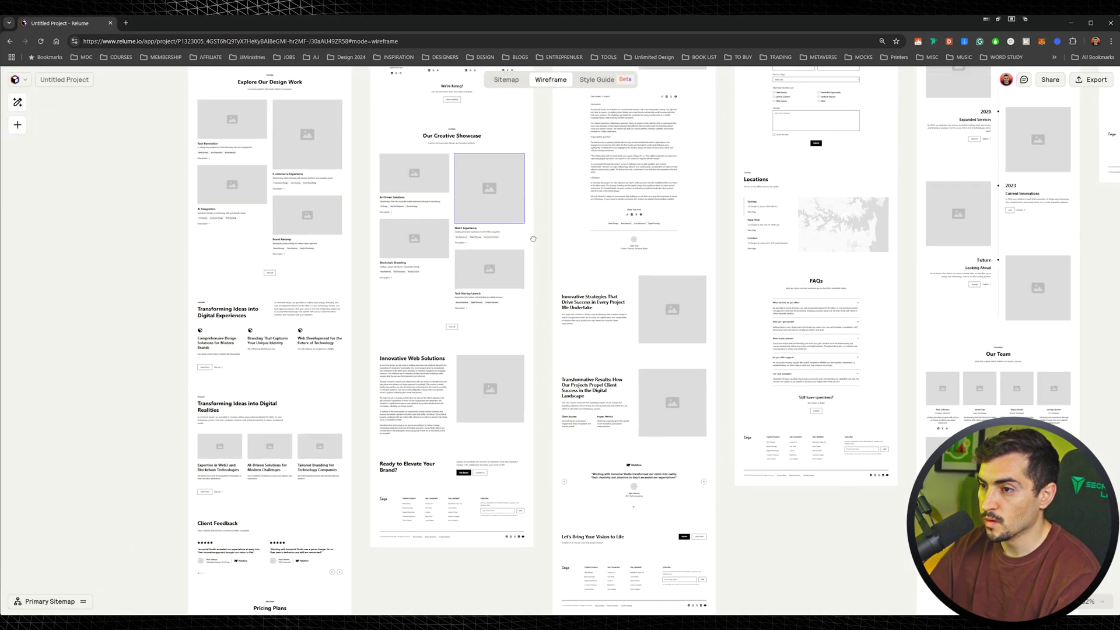
scroll(606, 270, "down", 10)
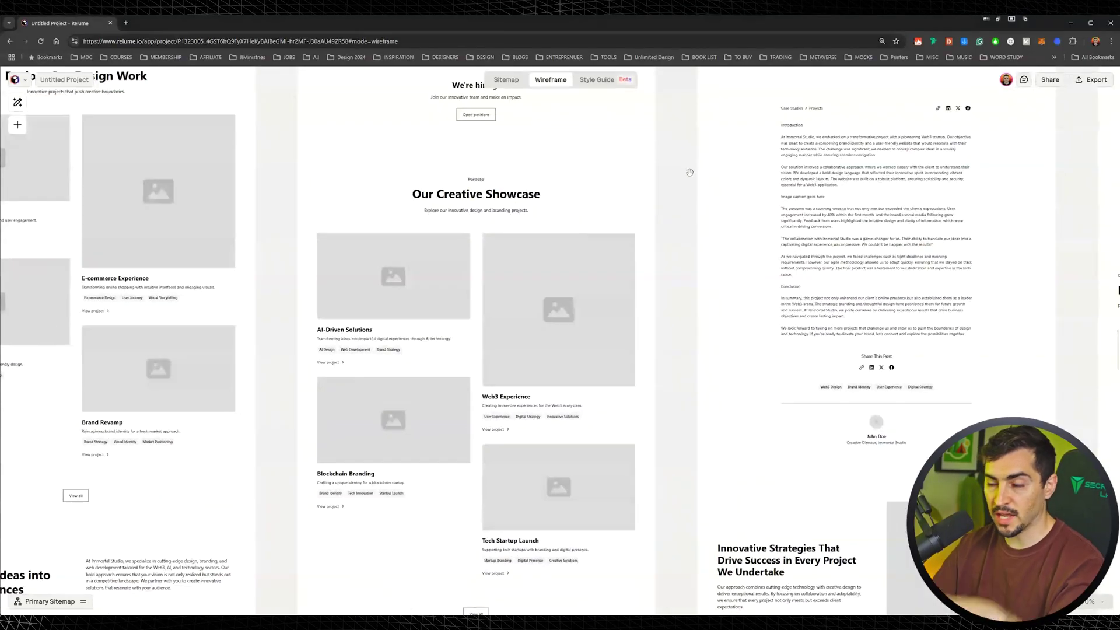
scroll(641, 205, "right", 4)
scroll(673, 144, "up", 5)
scroll(641, 233, "right", 5)
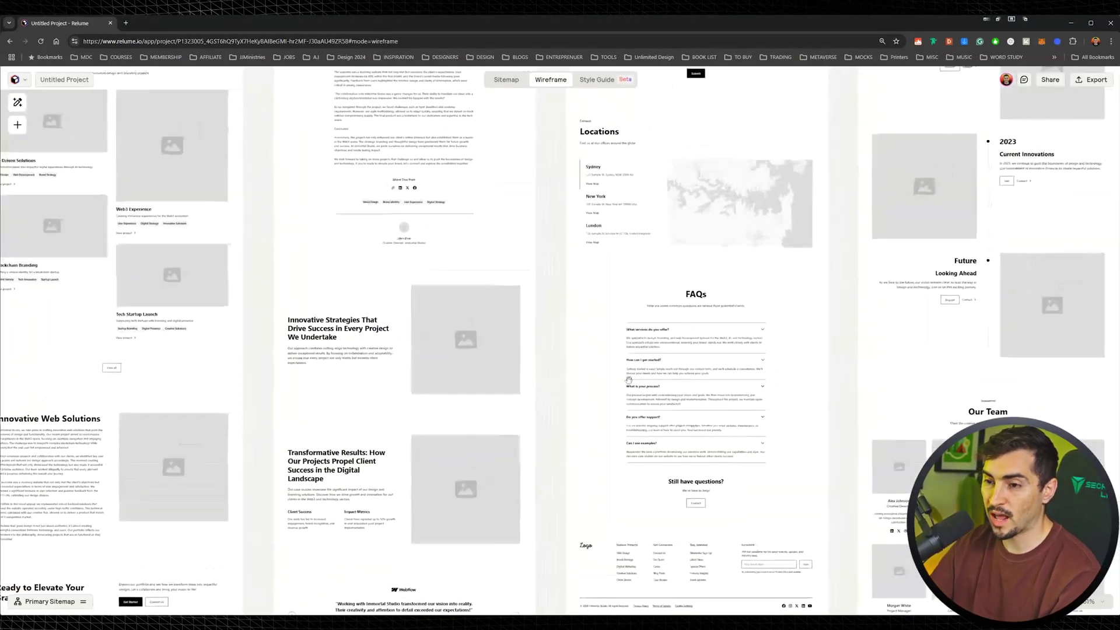
scroll(629, 276, "up", 6)
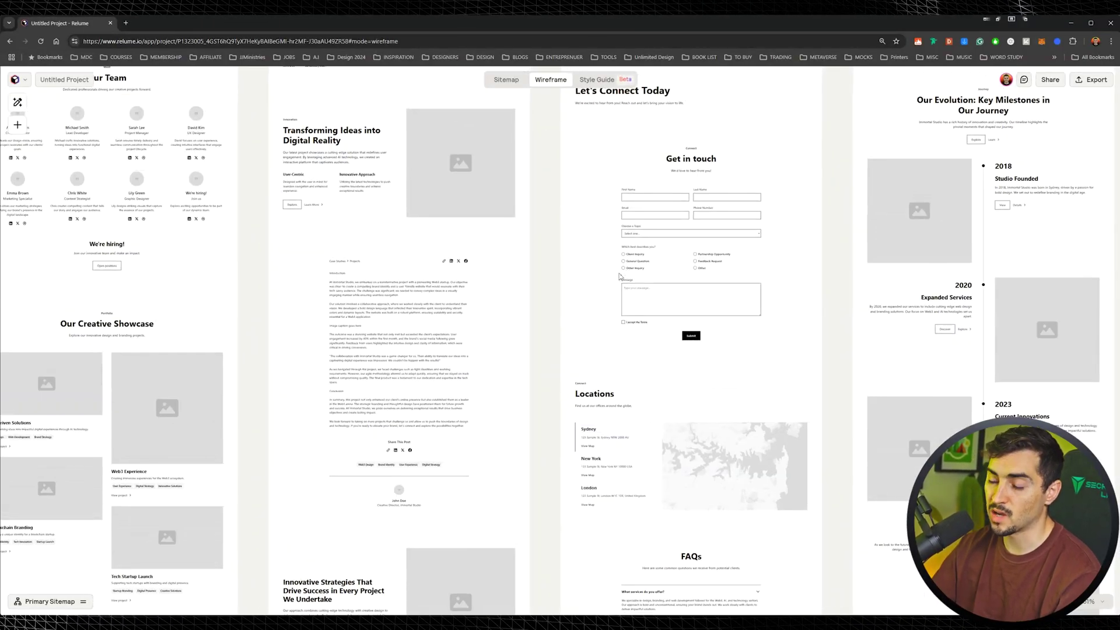
scroll(571, 347, "up", 5)
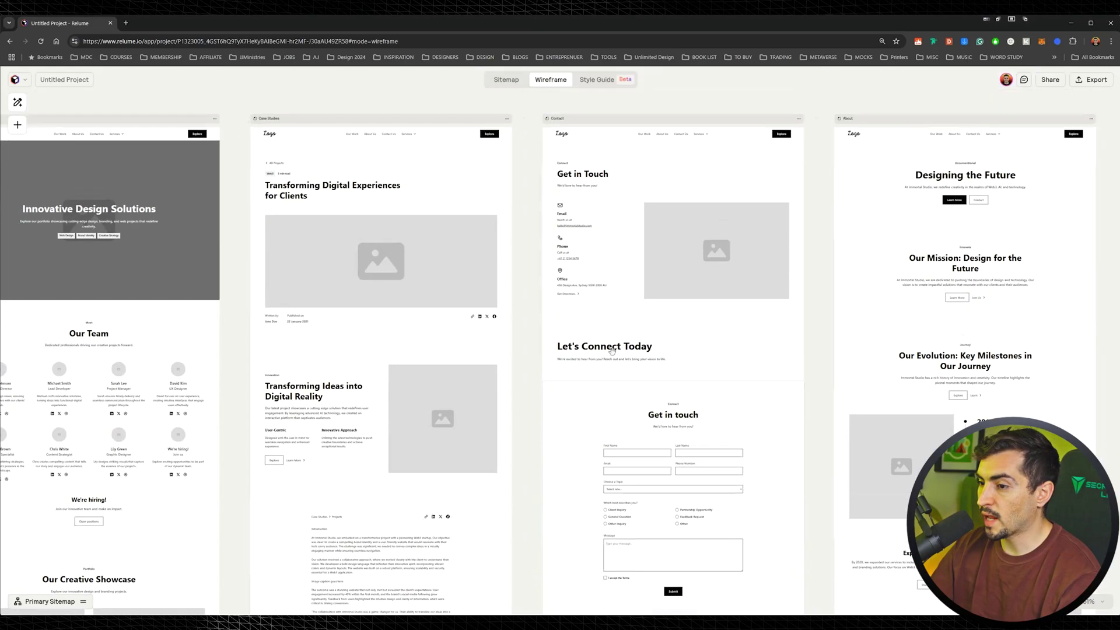
- Replace the global Navbar component on the Home wireframe with the Navbar 11 variant
scroll(577, 314, "right", 10)
scroll(577, 314, "down", 2)
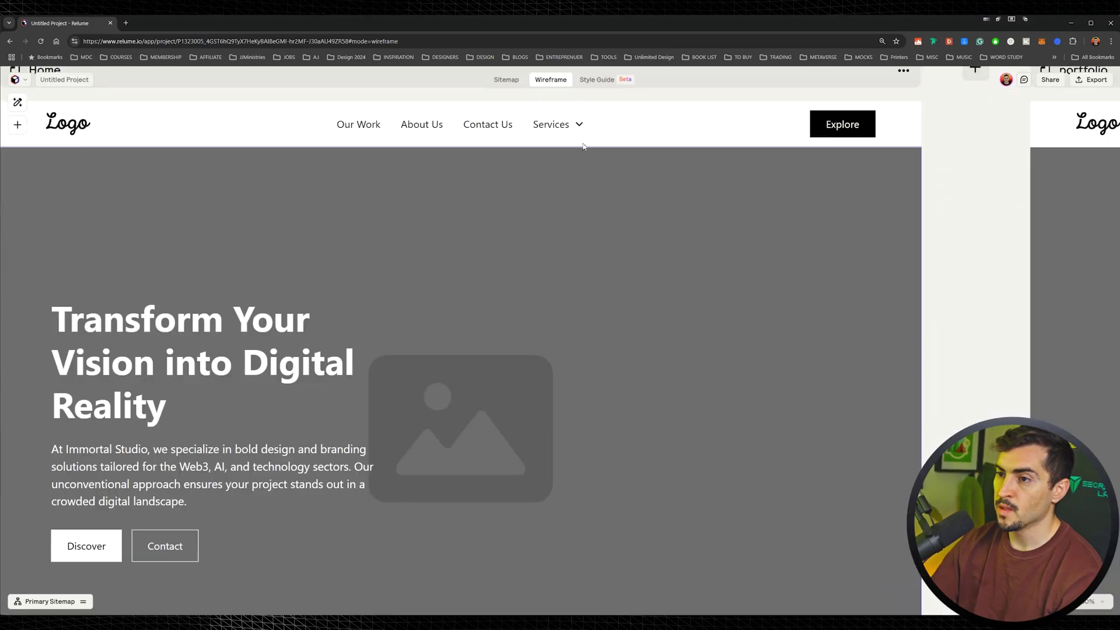
left_click(551, 125)
left_click_drag(444, 196, 507, 268)
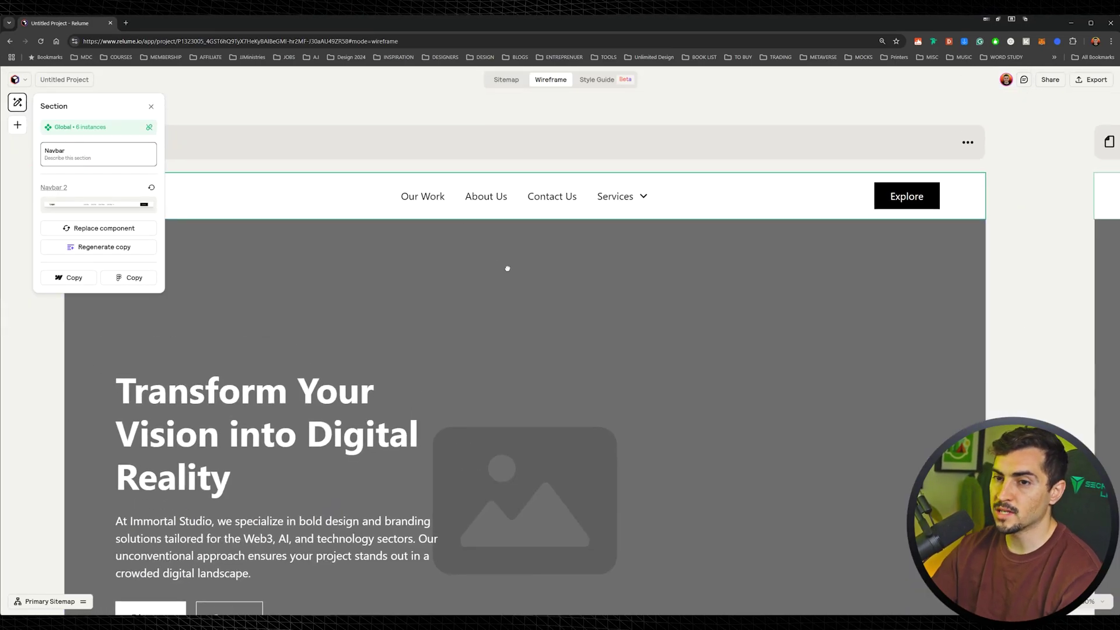
left_click(183, 169)
left_click(173, 194)
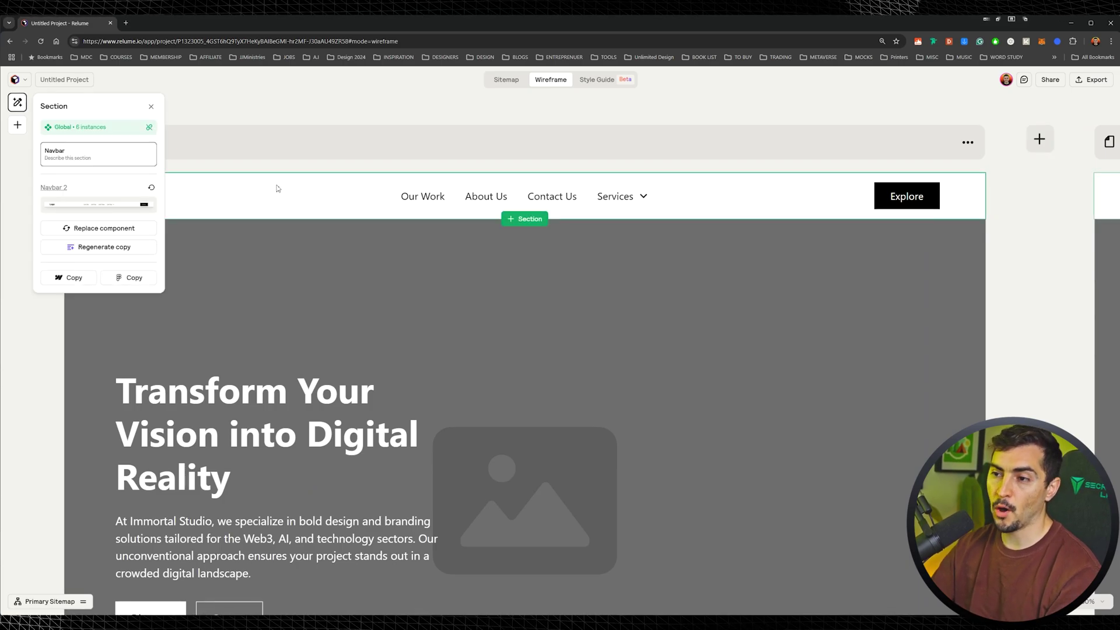
left_click(97, 232)
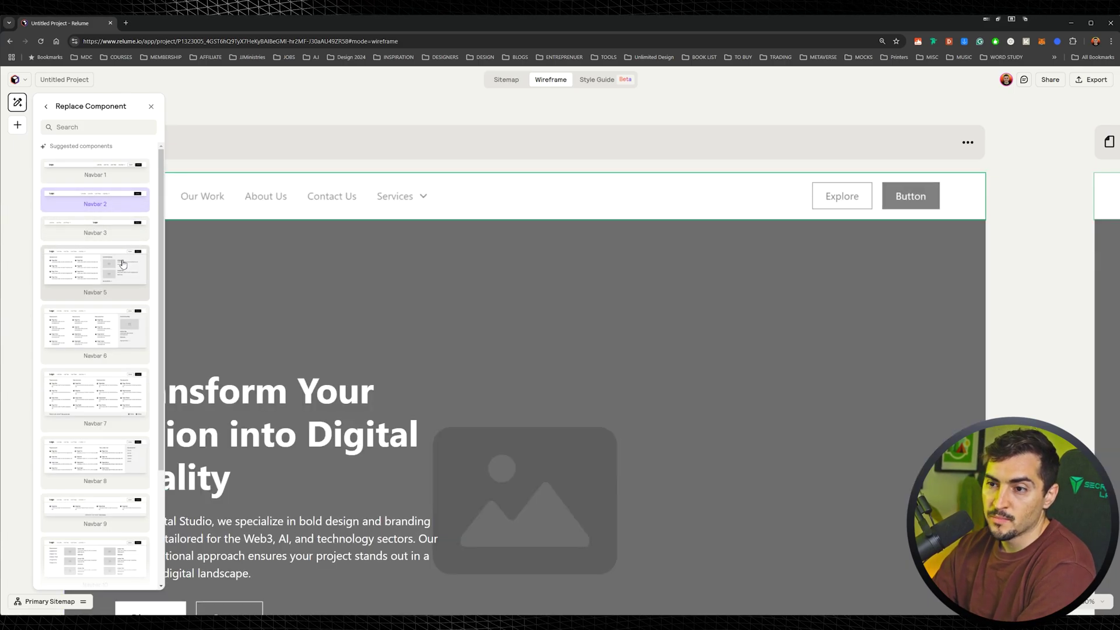
scroll(92, 350, "down", 1)
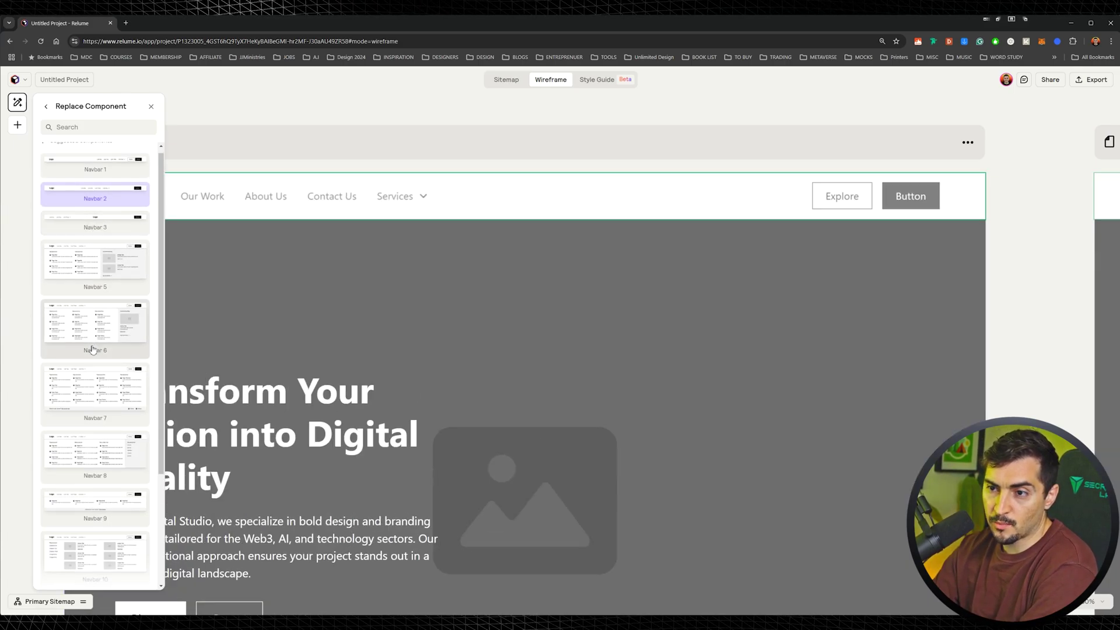
scroll(92, 349, "down", 3)
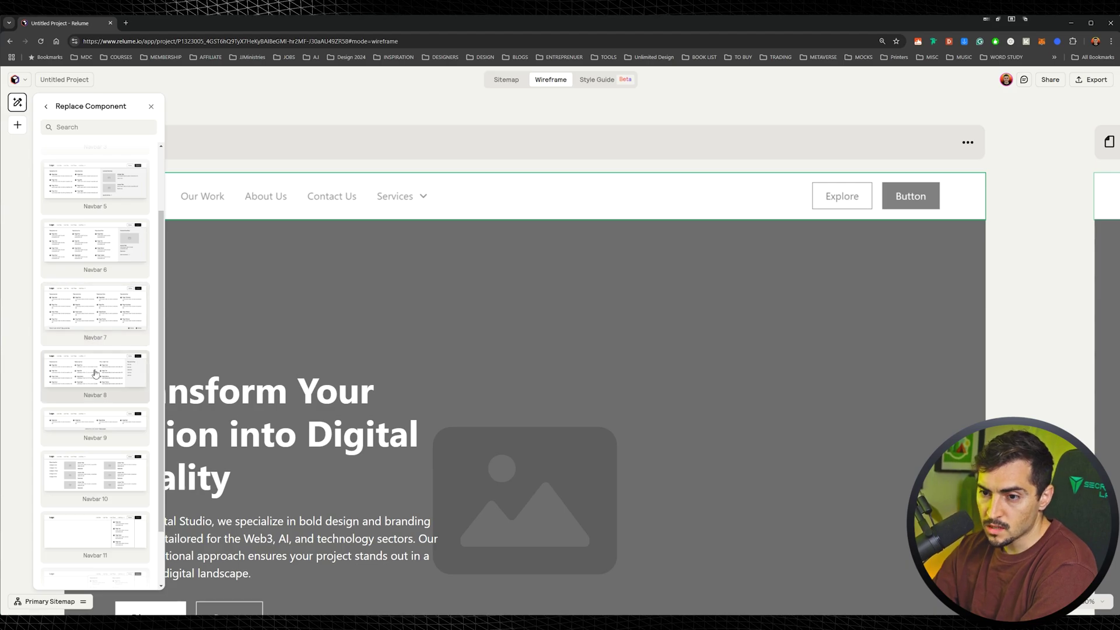
scroll(93, 341, "down", 2)
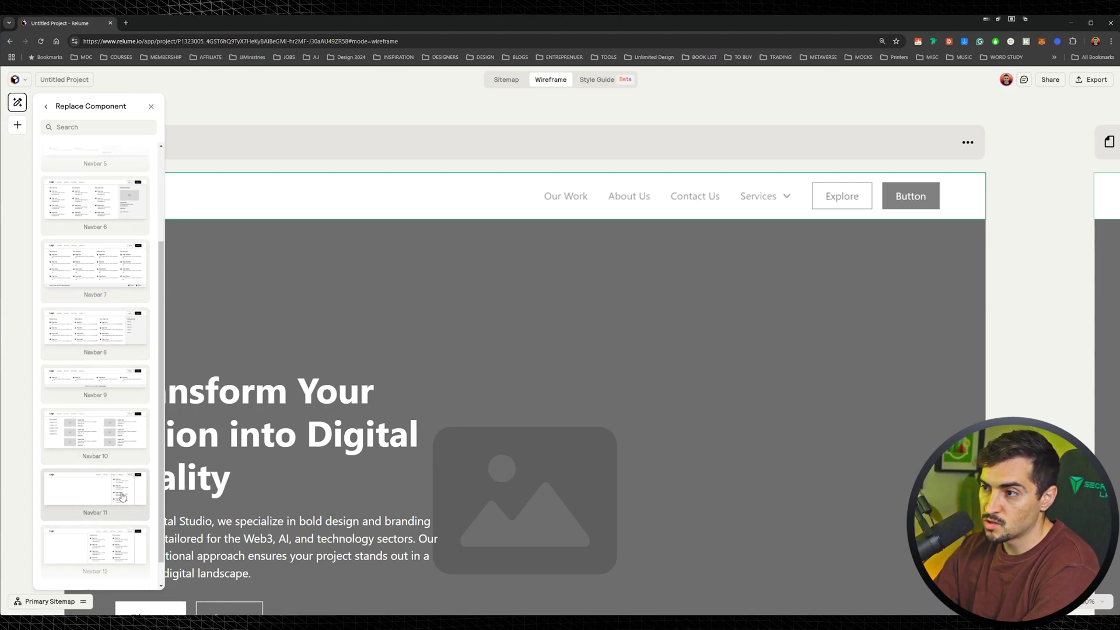
left_click(114, 493)
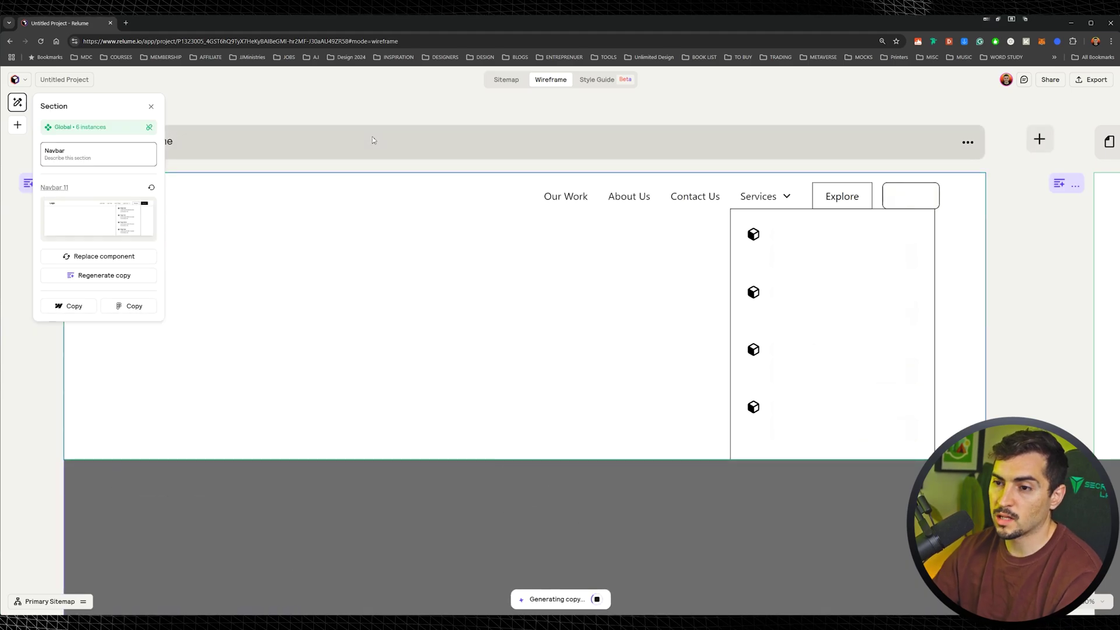
- Inspect the replaced navbar's links, Services dropdown and buttons on the Home and portfolio wireframes
scroll(662, 181, "down", 3)
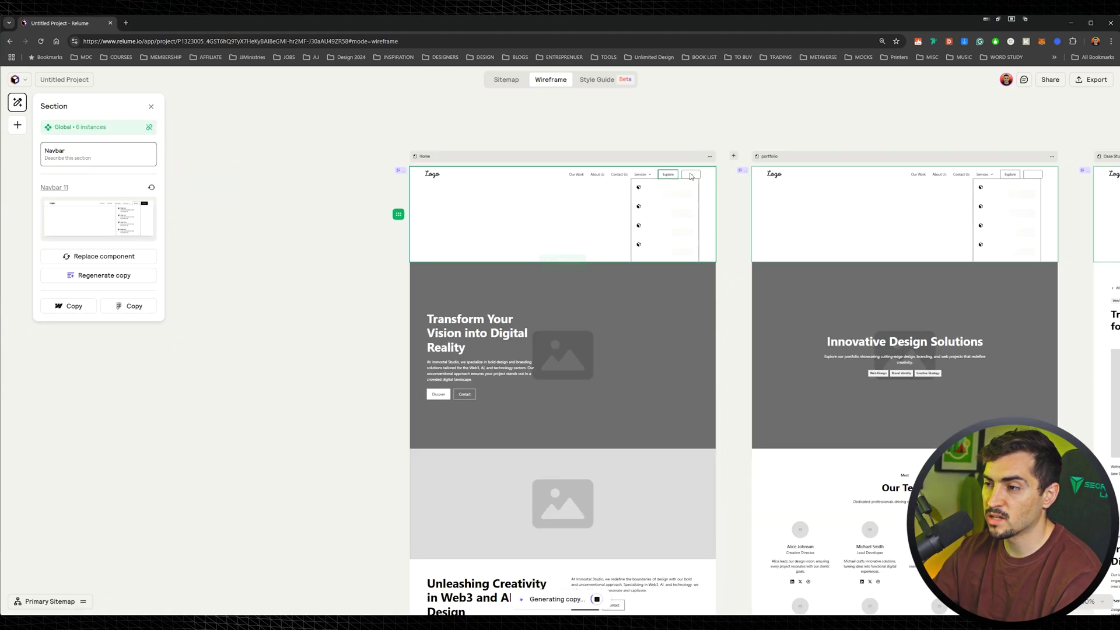
left_click_drag(672, 146, 640, 150)
left_click(640, 150)
scroll(617, 193, "up", 3)
left_click(383, 172)
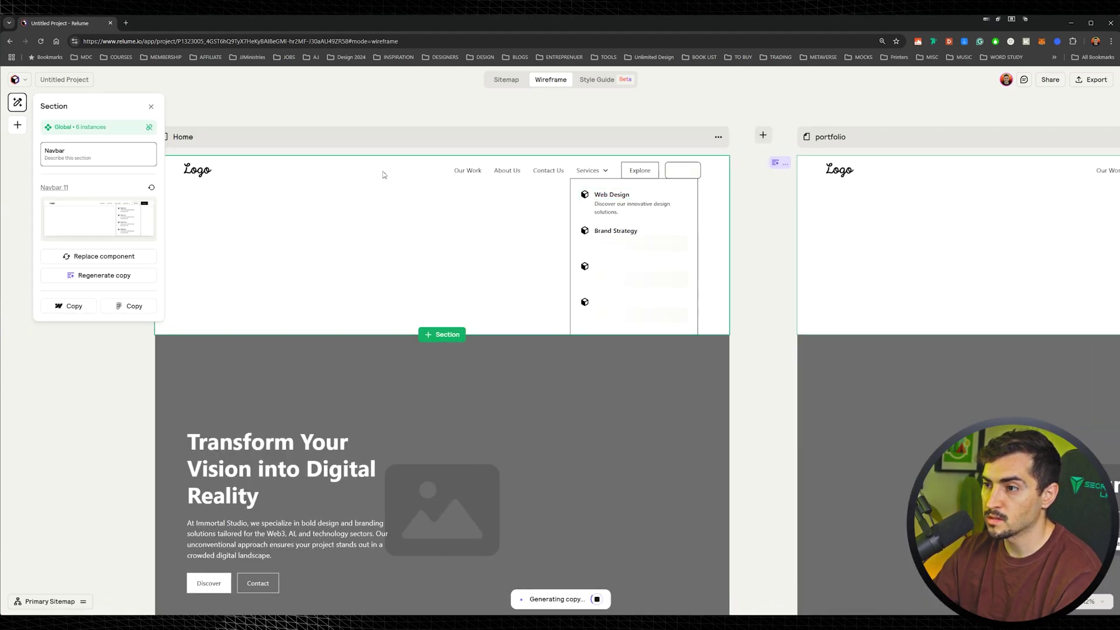
scroll(580, 338, "up", 5)
scroll(550, 284, "down", 5)
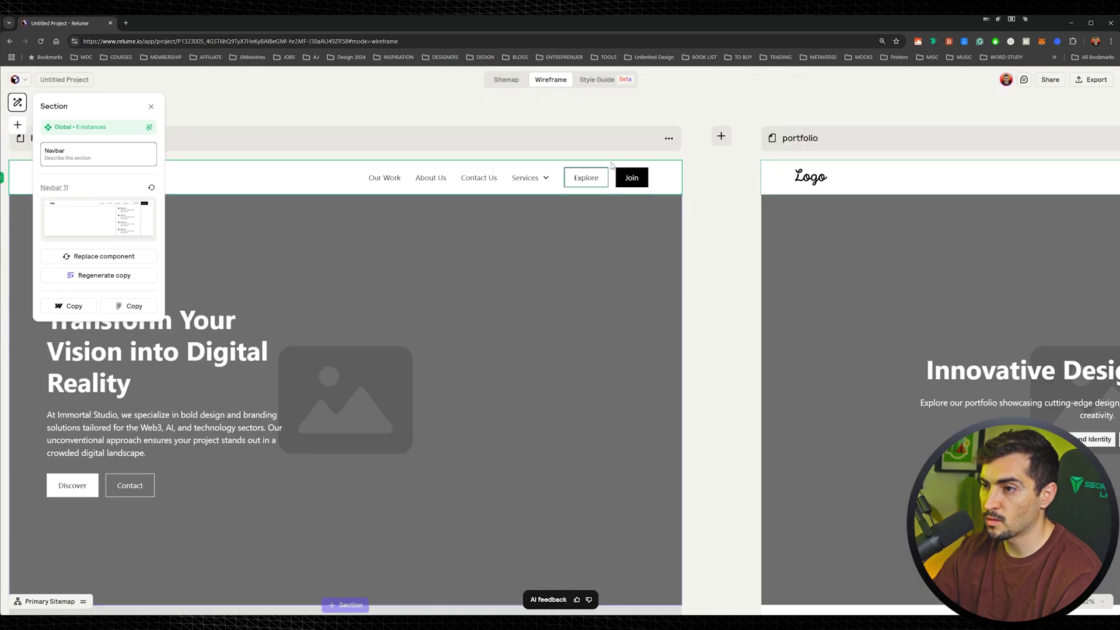
- Set the Home Hero Header Section to Card style with a video background and a form element
scroll(573, 216, "up", 3)
left_click(574, 215)
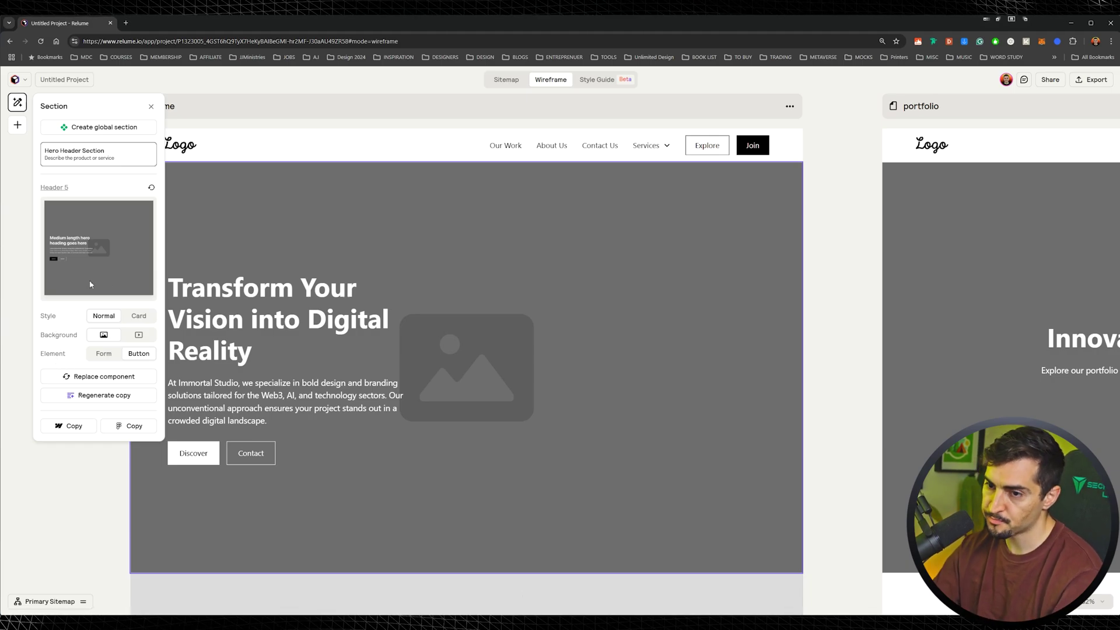
left_click(139, 315)
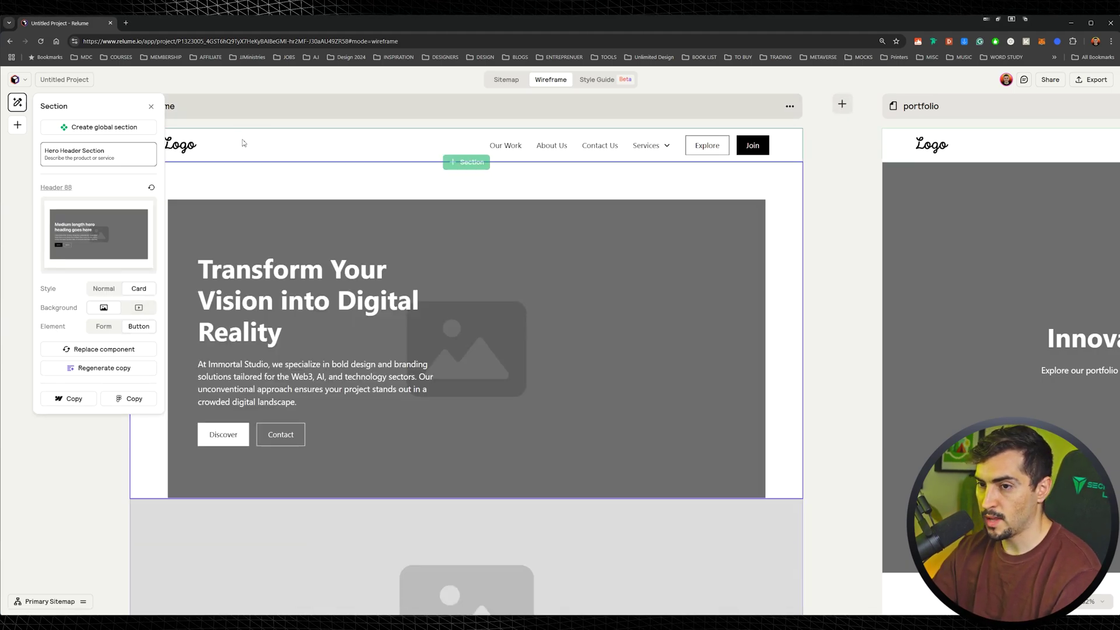
left_click_drag(260, 149, 322, 137)
left_click(151, 106)
left_click(243, 225)
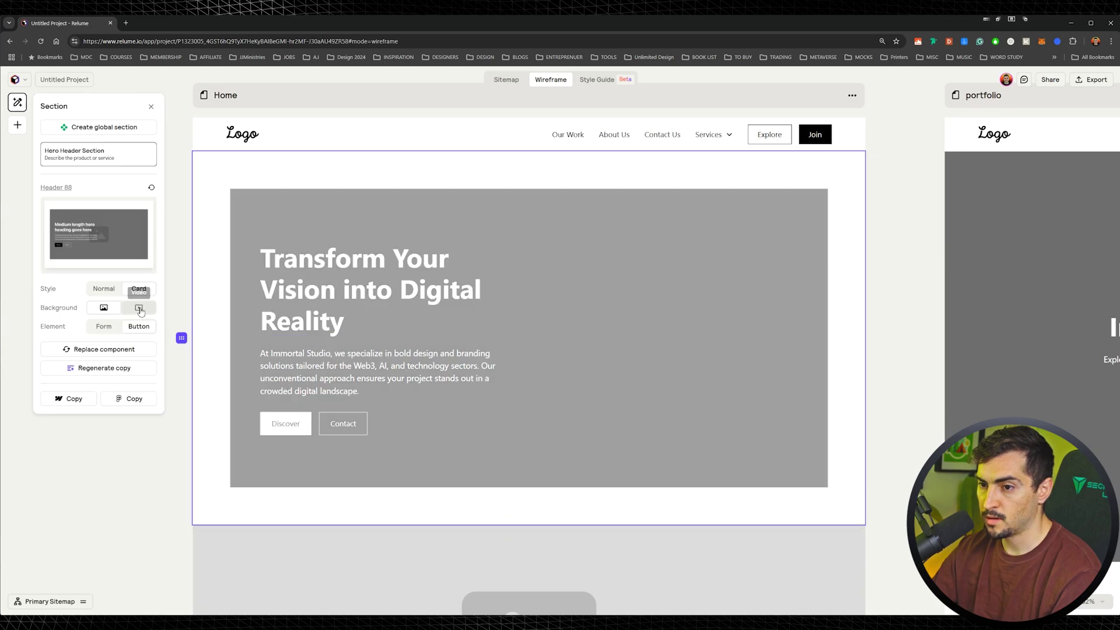
left_click(139, 308)
left_click(105, 328)
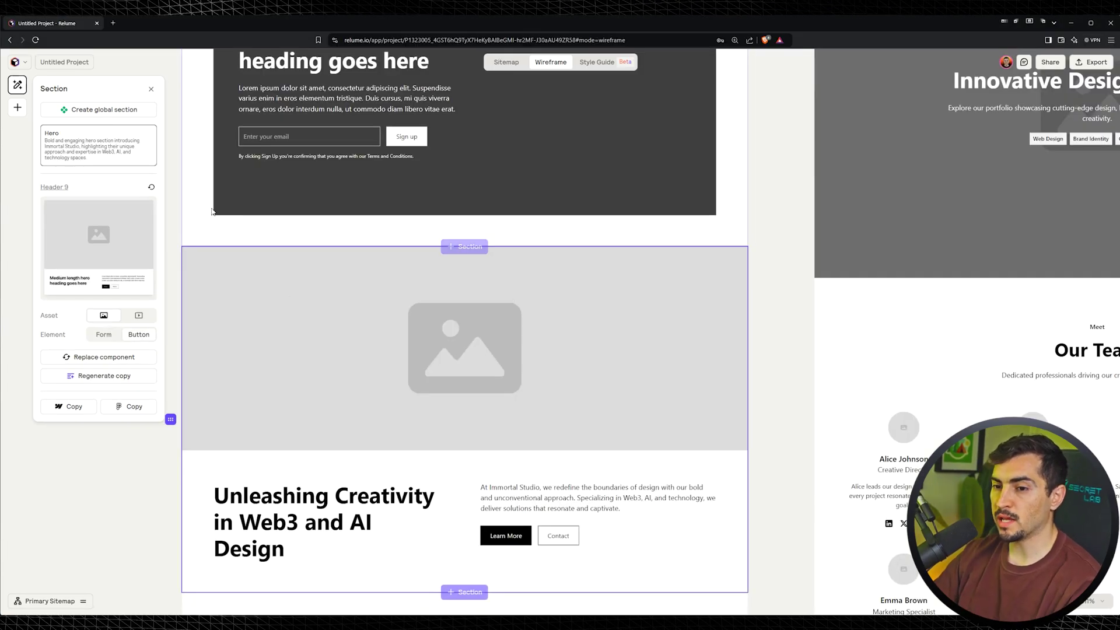
- Replace the "Unleashing Creativity in Web3 and AI Design" section's component with a header layout pairing text with staggered image columns
left_click(85, 358)
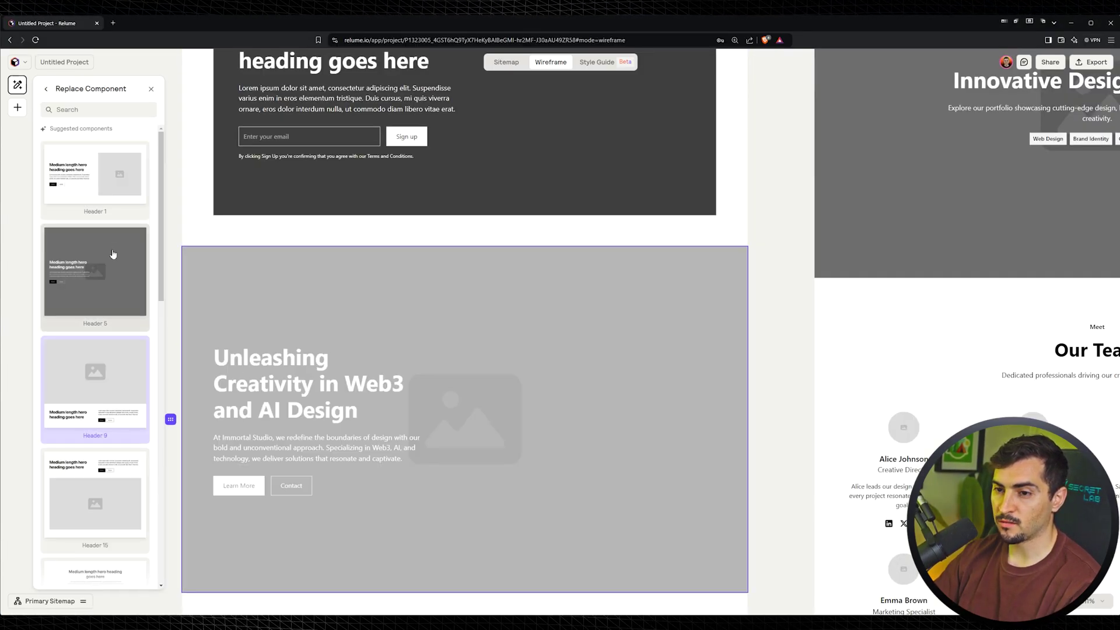
scroll(105, 461, "down", 5)
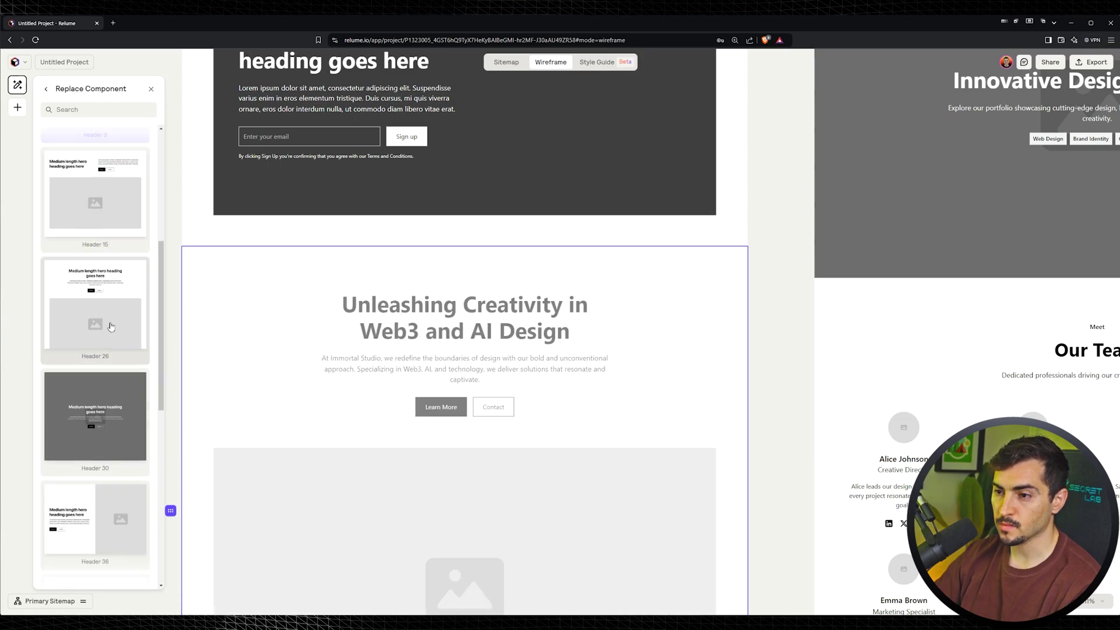
scroll(111, 327, "down", 3)
scroll(110, 373, "down", 2)
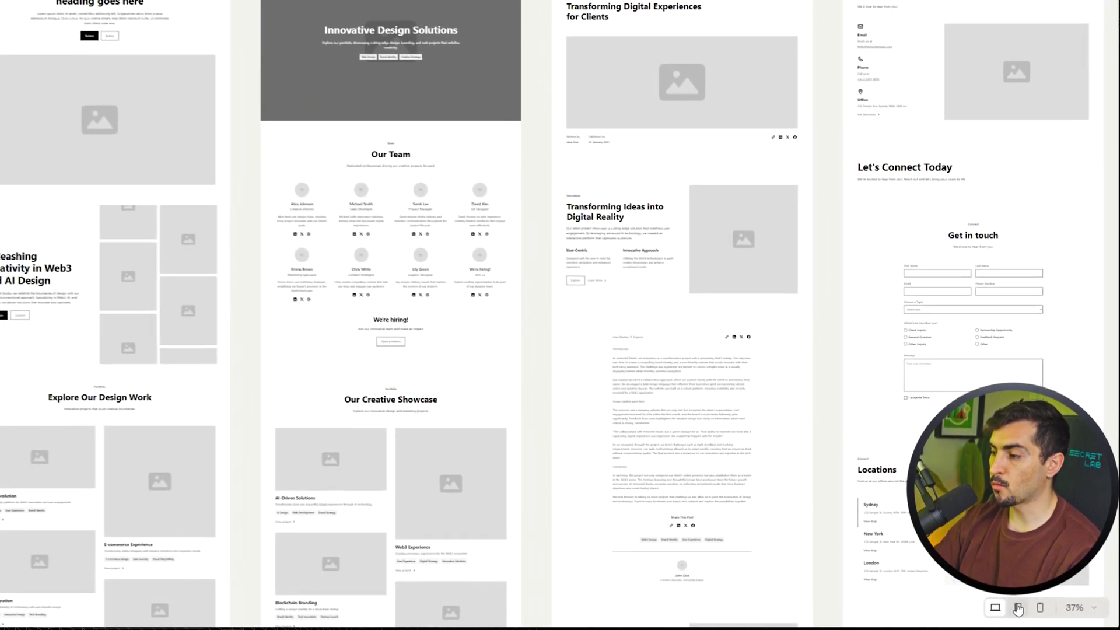
- Preview the page wireframes at tablet width and at mobile width to check their responsive layouts
left_click(1018, 610)
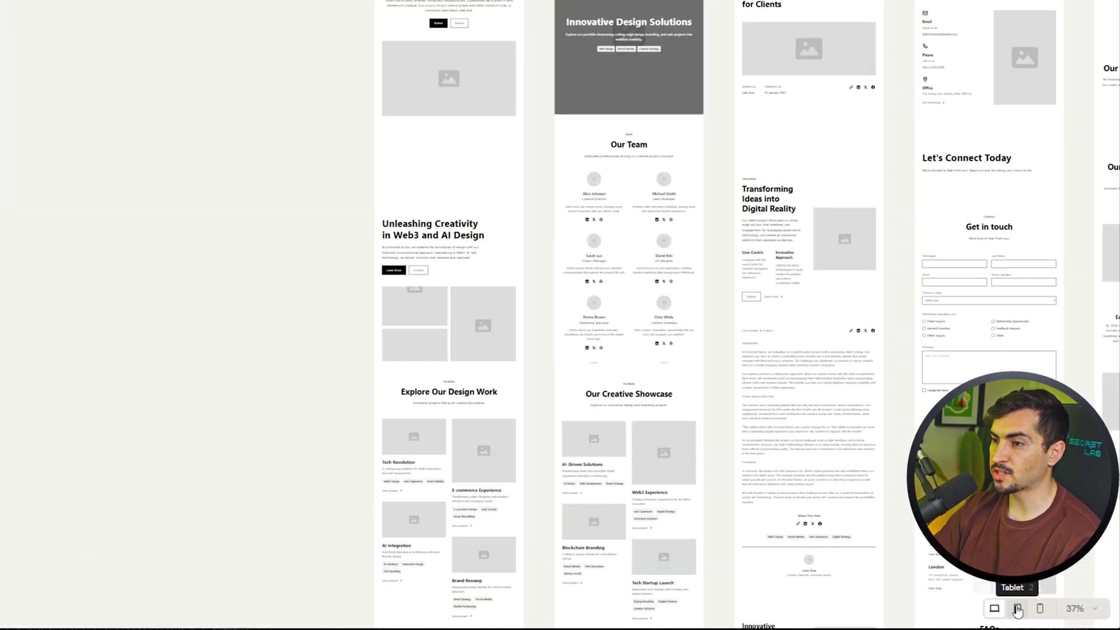
scroll(704, 37, "up", 3)
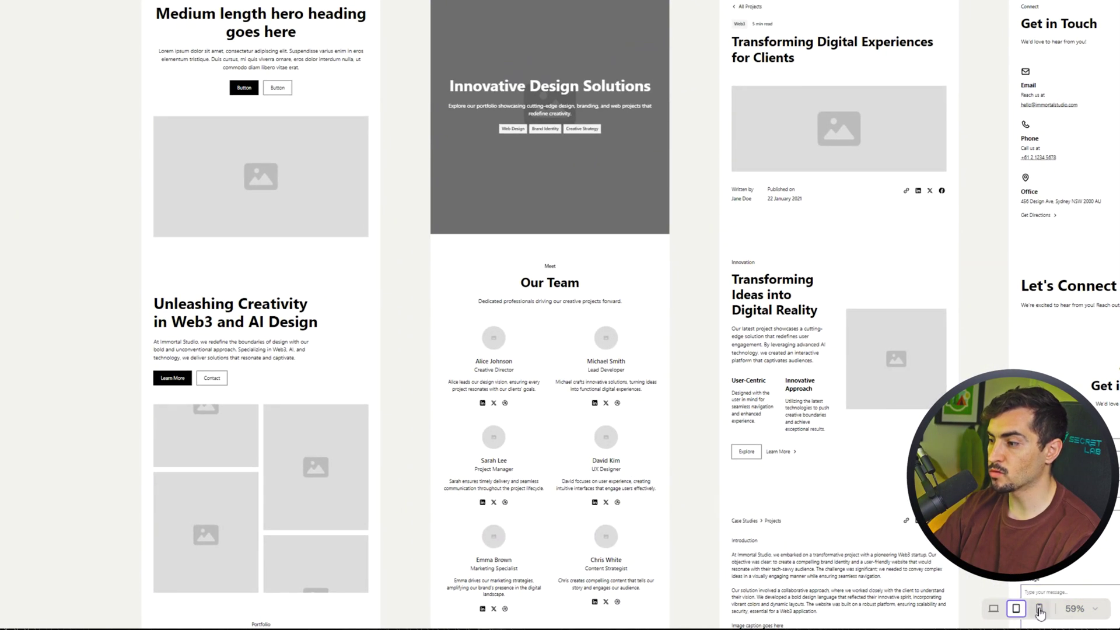
left_click(1039, 610)
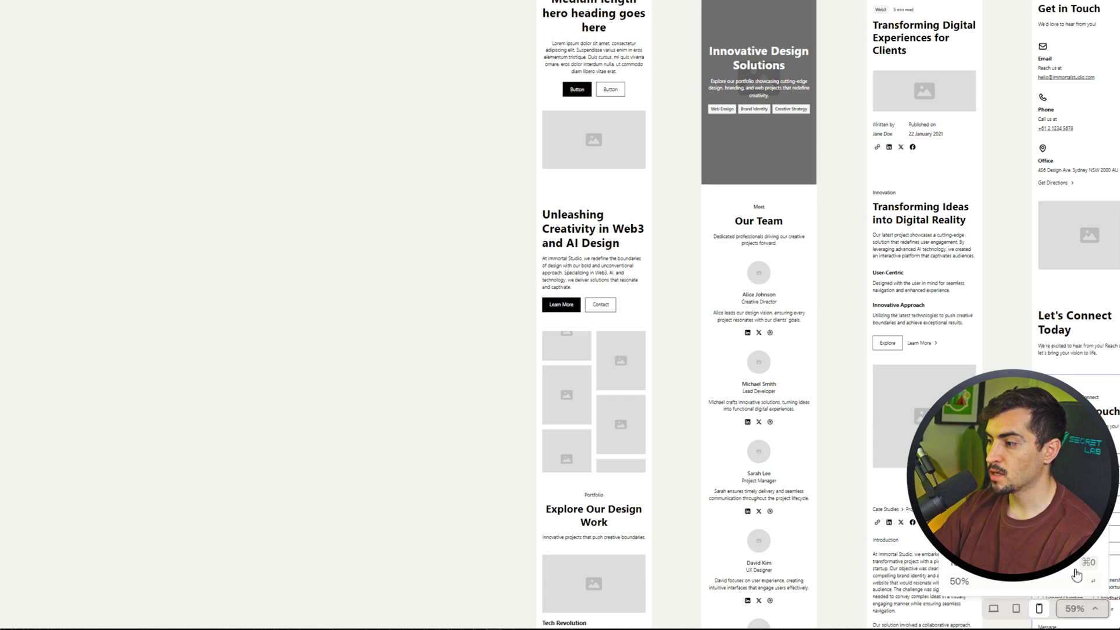
- Check the mobile layouts of all pages down to their footers and return the wireframes to desktop width
scroll(257, 251, "down", 10)
scroll(257, 252, "right", 8)
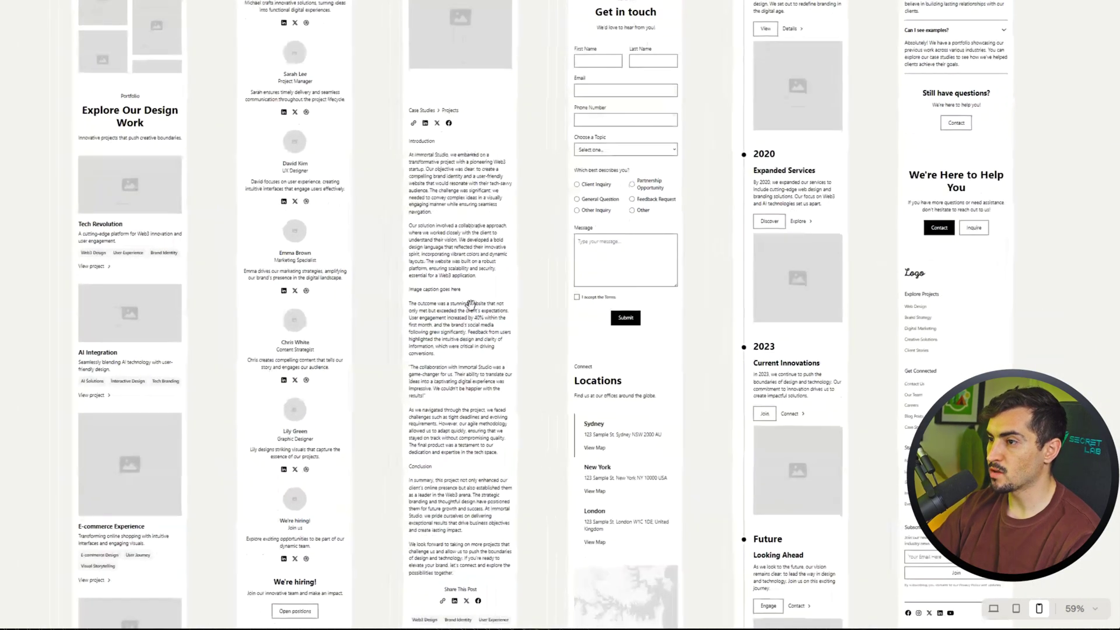
scroll(258, 251, "down", 10)
scroll(265, 248, "up", 12)
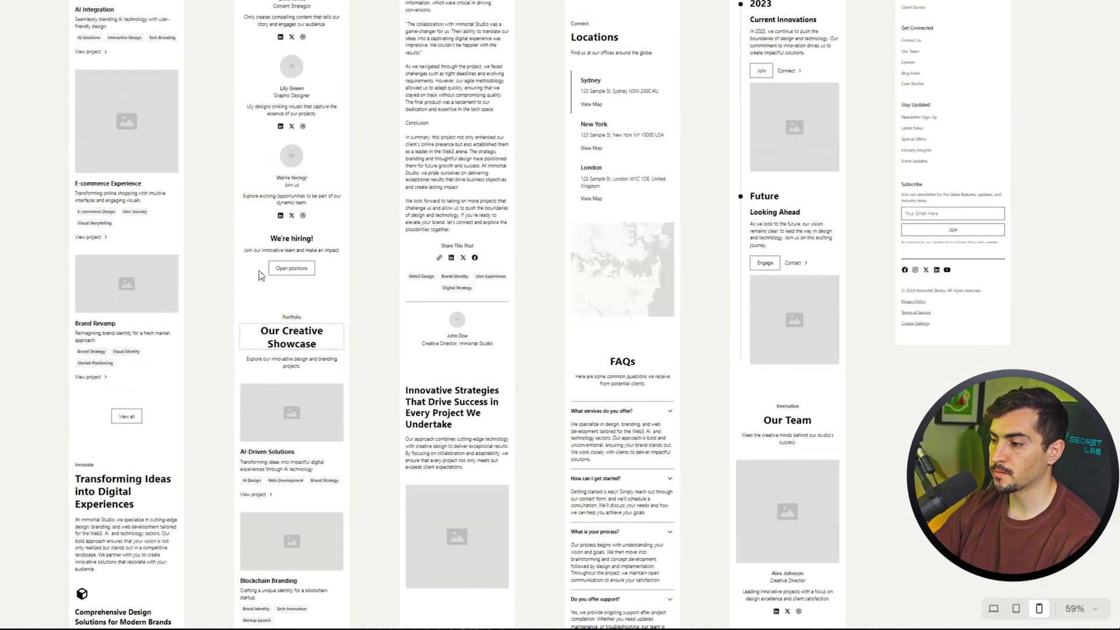
left_click(995, 609)
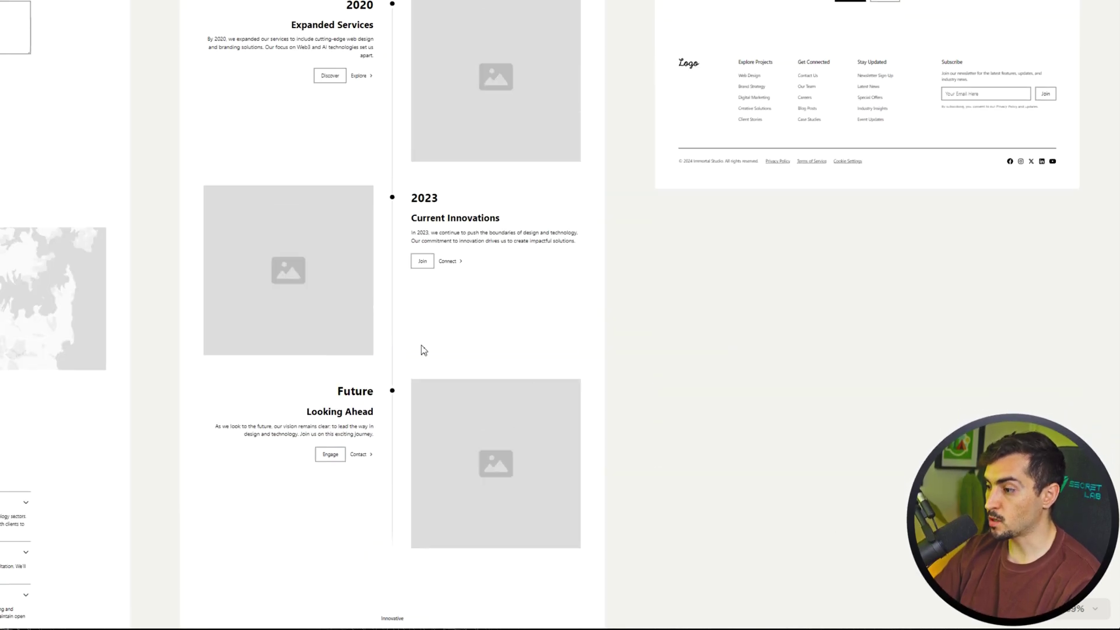
- Examine the desktop wireframes of the Home page and its neighboring pages, from their headers to the lower sections
left_click_drag(213, 82, 505, 267)
scroll(433, 91, "down", 5)
scroll(174, 13, "up", 6)
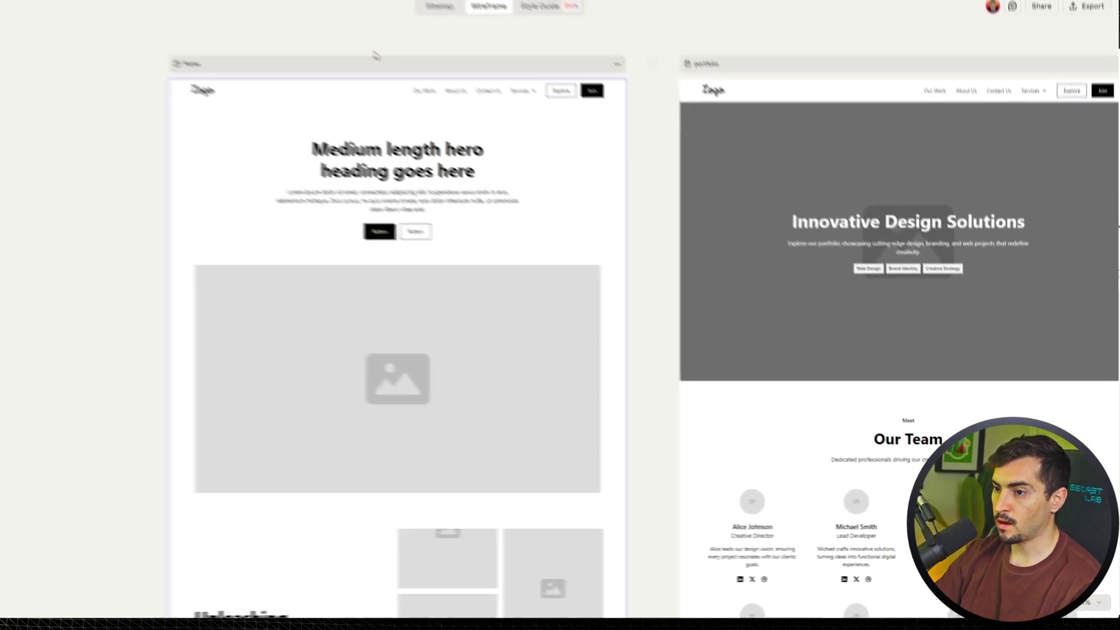
scroll(374, 54, "down", 6)
left_click_drag(525, 532, 552, 345)
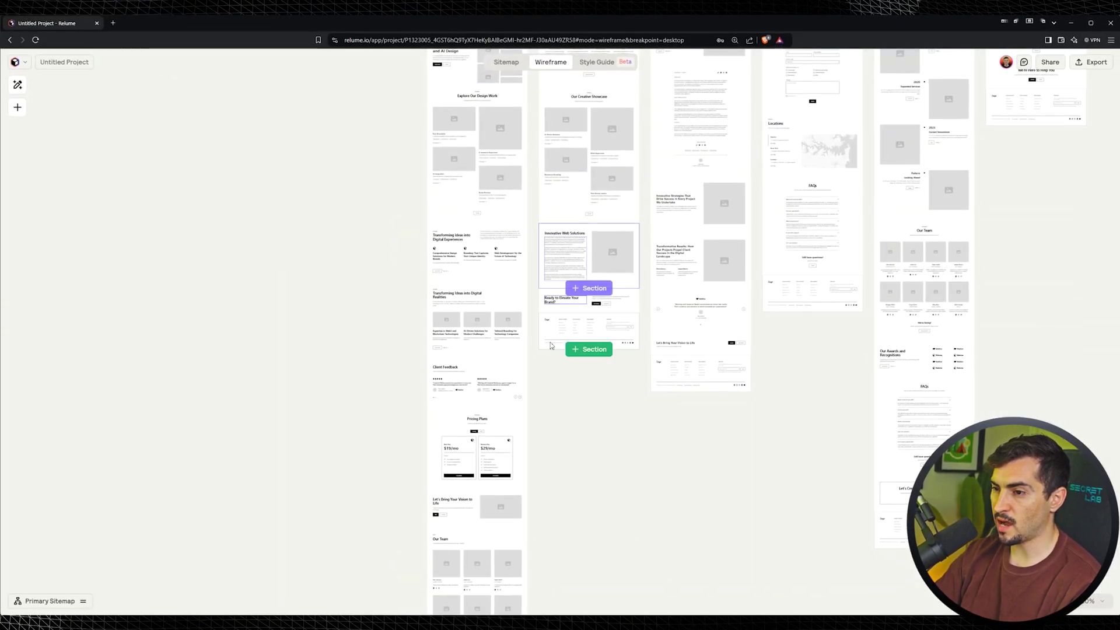
scroll(485, 315, "up", 4)
left_click_drag(436, 340, 477, 191)
scroll(475, 191, "up", 10)
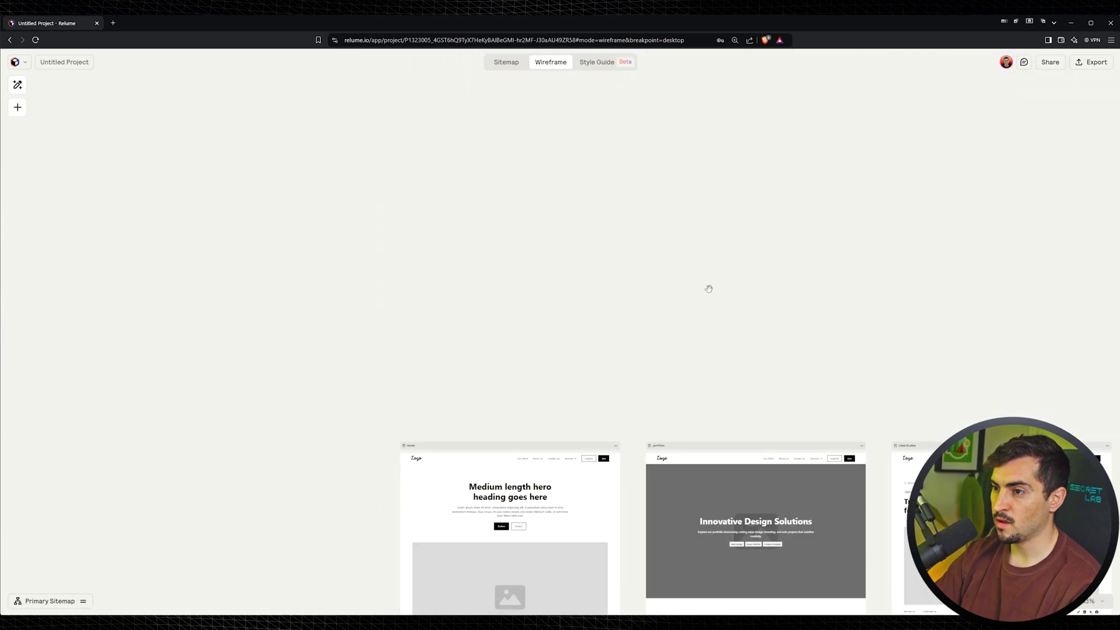
scroll(570, 333, "down", 3)
scroll(392, 434, "up", 3)
left_click_drag(393, 434, 533, 63)
scroll(550, 359, "up", 2)
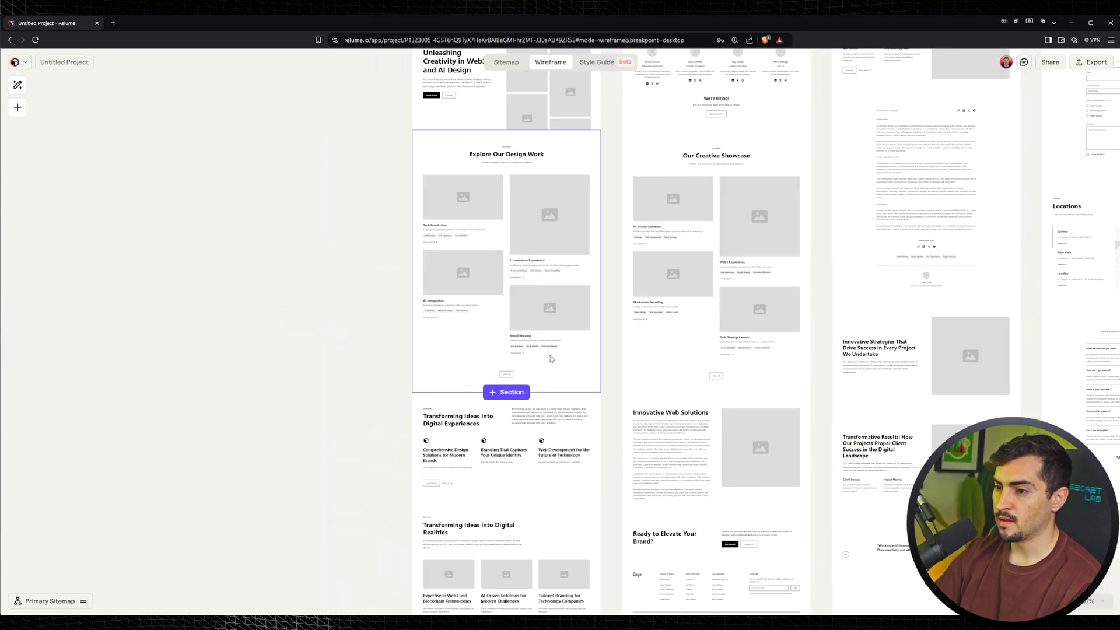
- Replace the Home page's "Explore Our Design Work" component with a portfolio layout of stacked rows pairing images with text
scroll(562, 378, "up", 3)
left_click(563, 378)
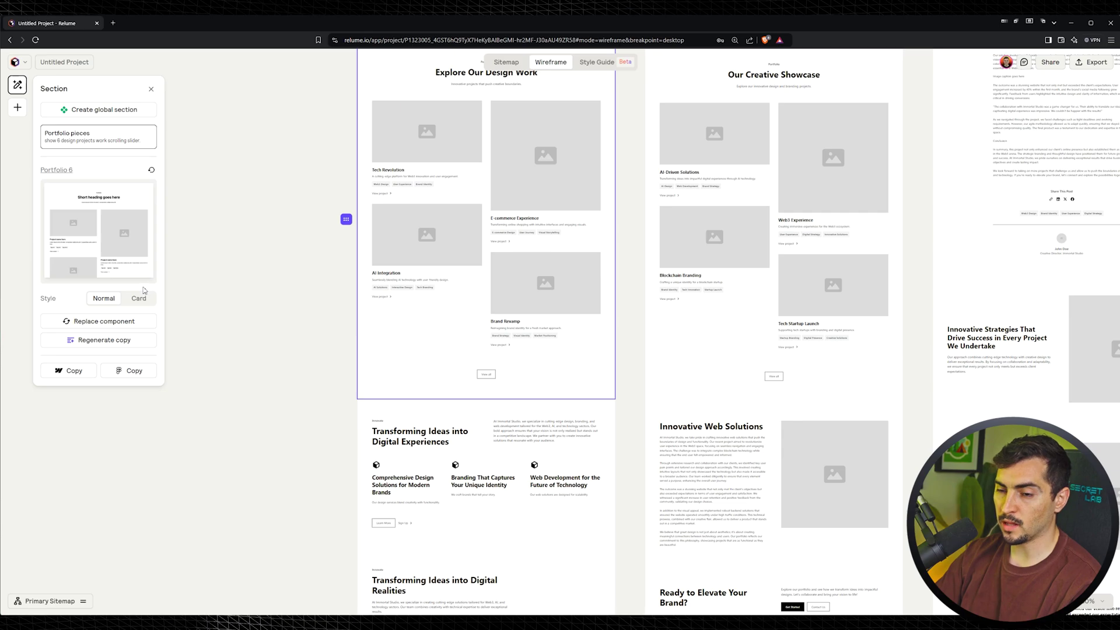
left_click(98, 322)
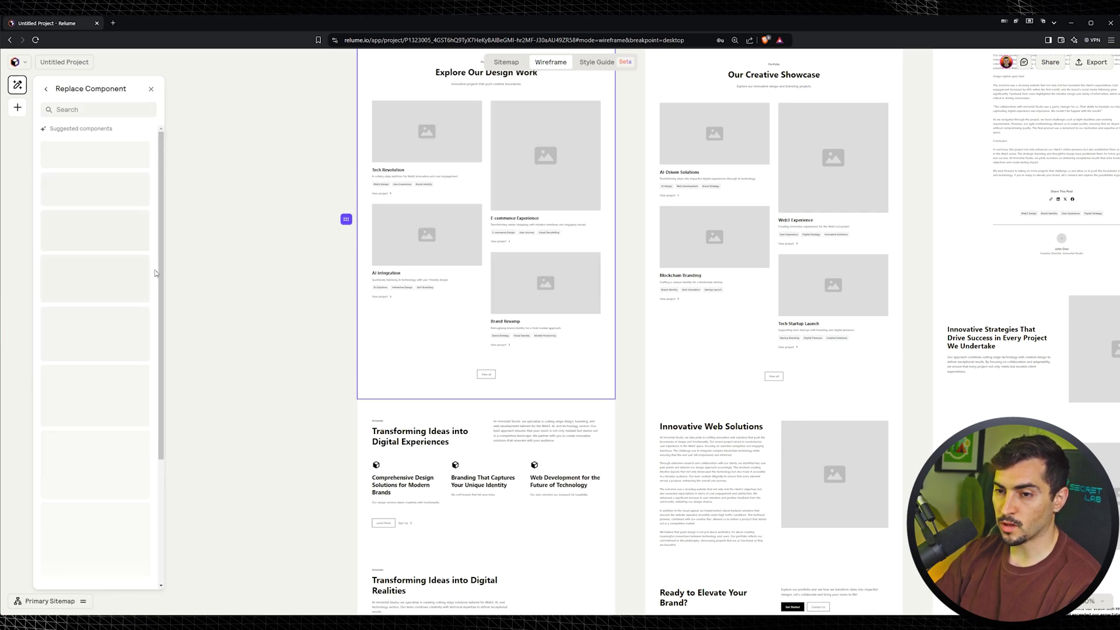
scroll(140, 246, "down", 8)
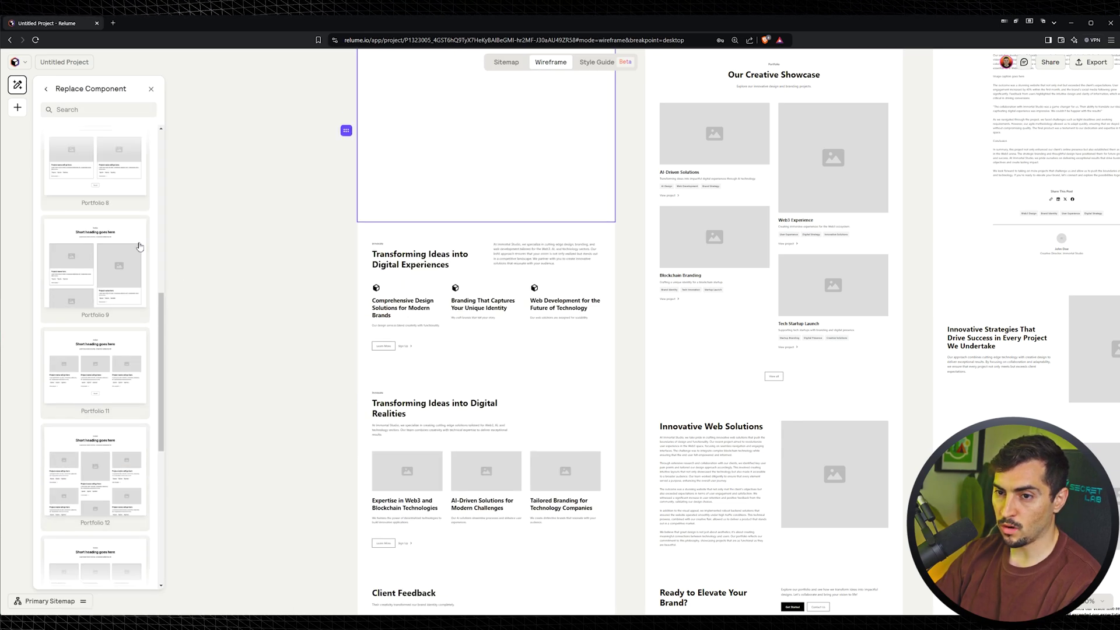
scroll(113, 362, "down", 3)
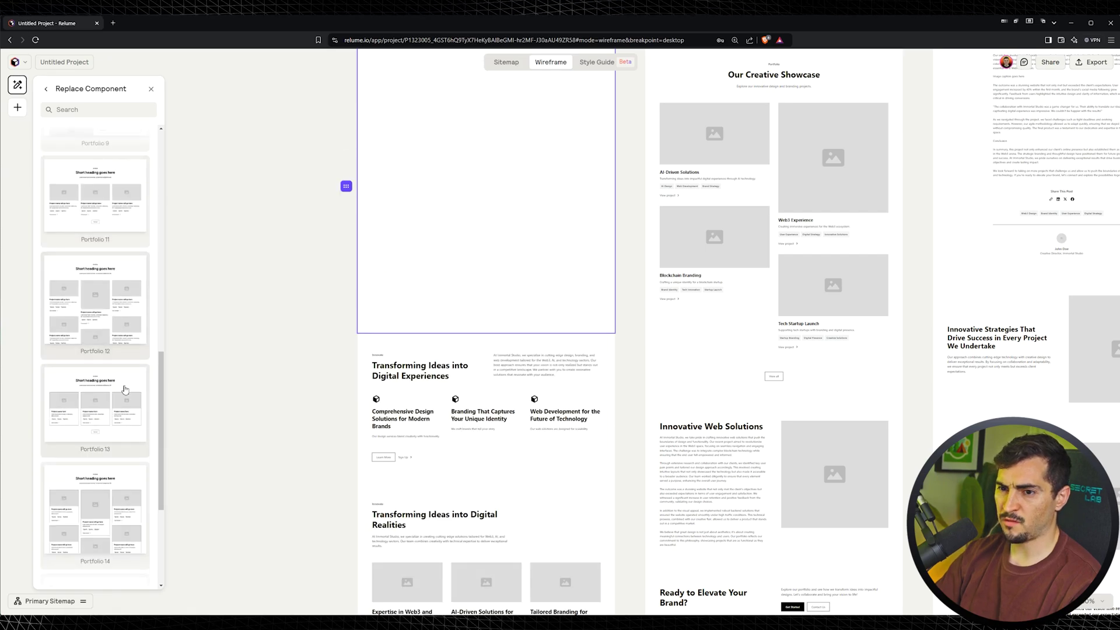
scroll(124, 390, "down", 3)
scroll(121, 460, "down", 1)
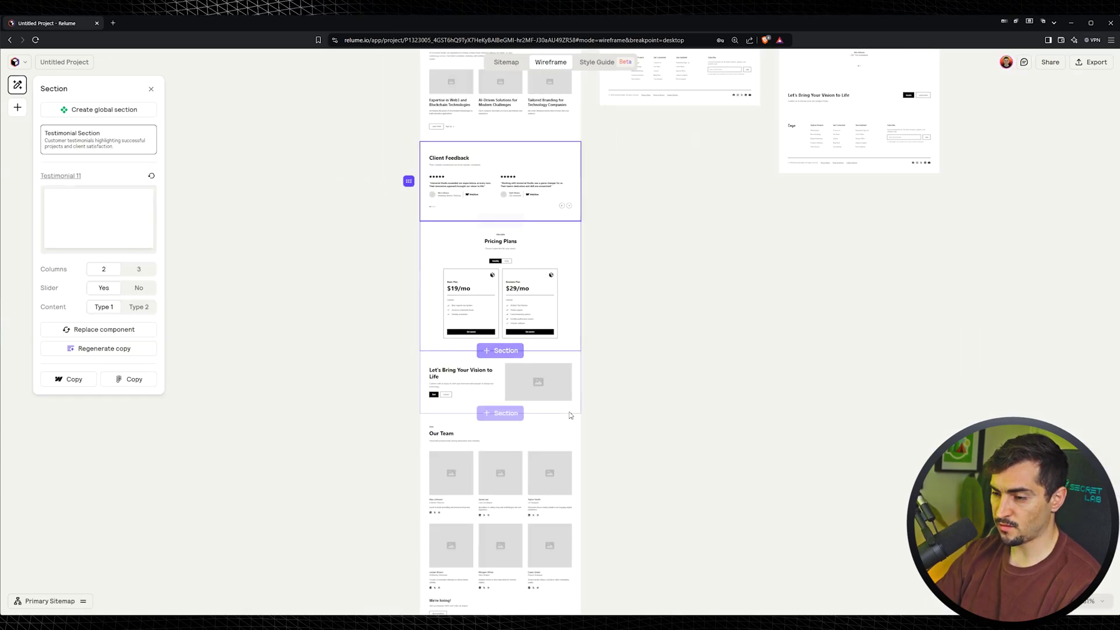
- Delete the "Let's Bring Your Vision to Life" and "Our Team" sections below Pricing Plans on the Home page
left_click(567, 286)
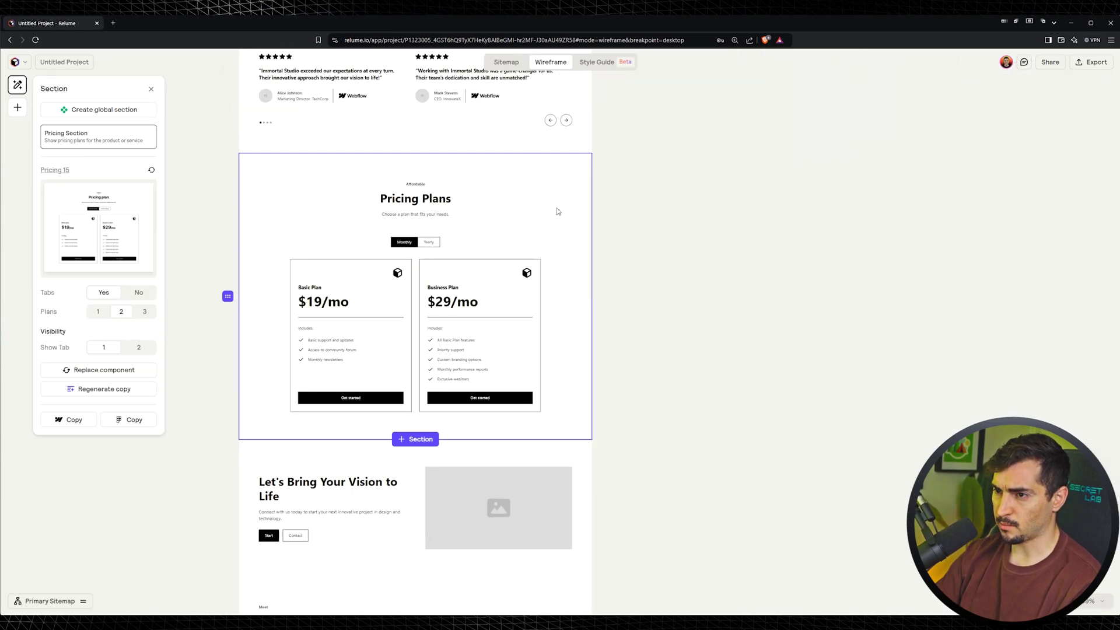
scroll(474, 225, "down", 8)
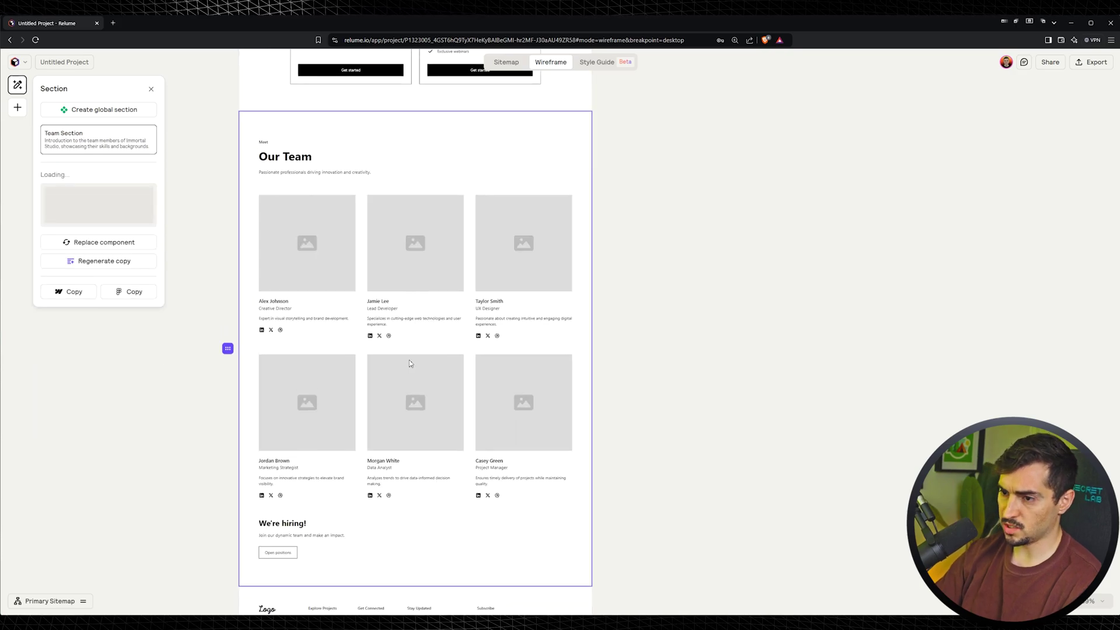
scroll(429, 173, "down", 5)
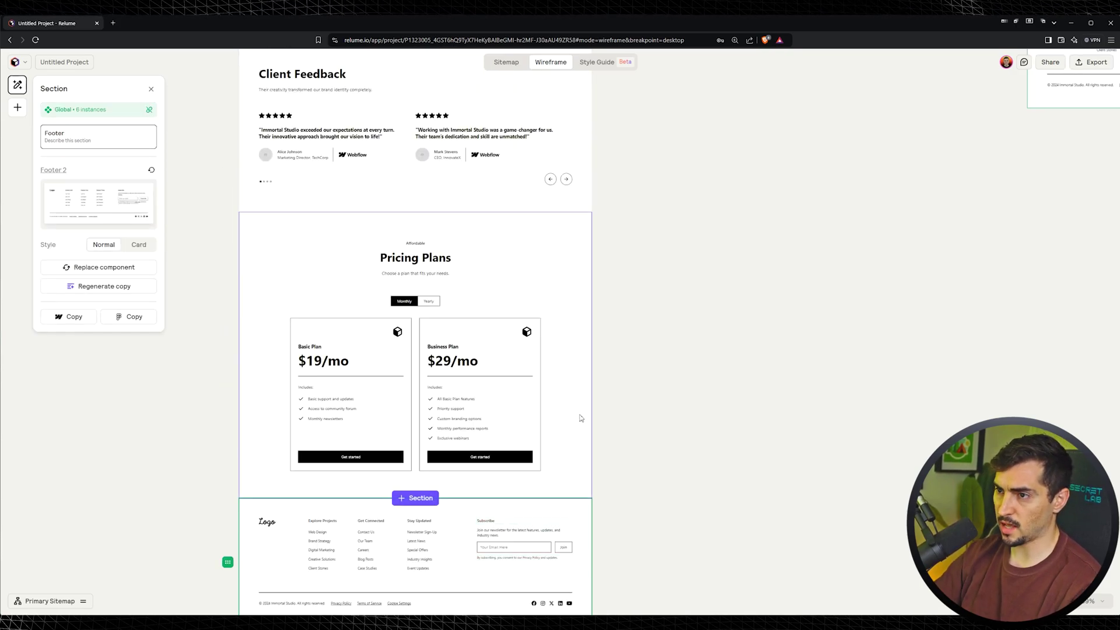
- Replace the global footer component with Footer 3 and rename the project as Immortal Studio
left_click(109, 268)
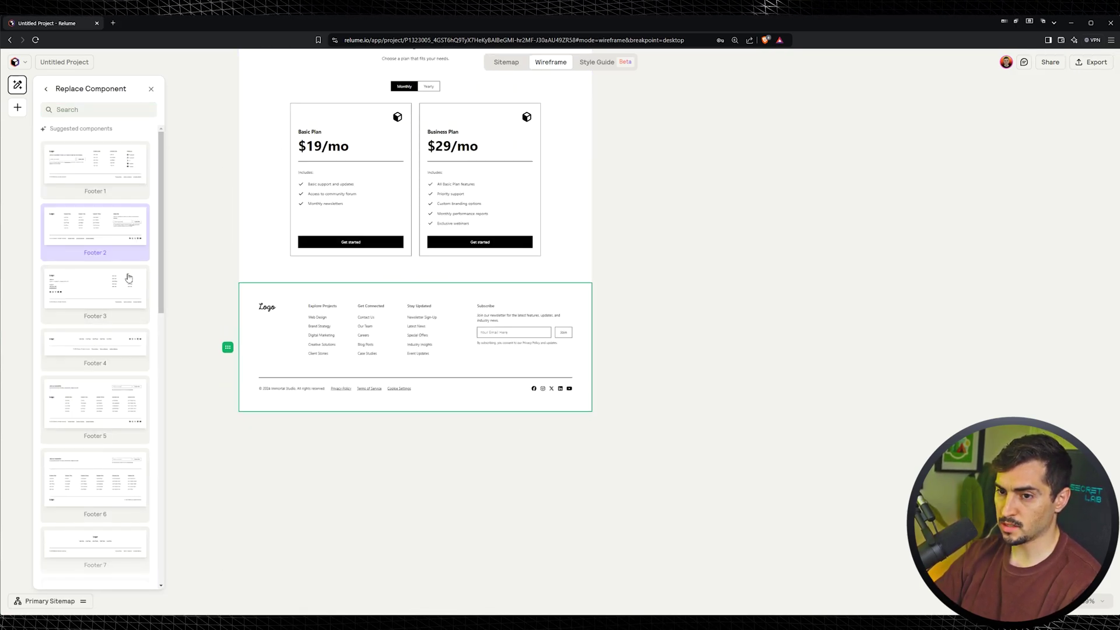
left_click(109, 274)
scroll(661, 255, "up", 20)
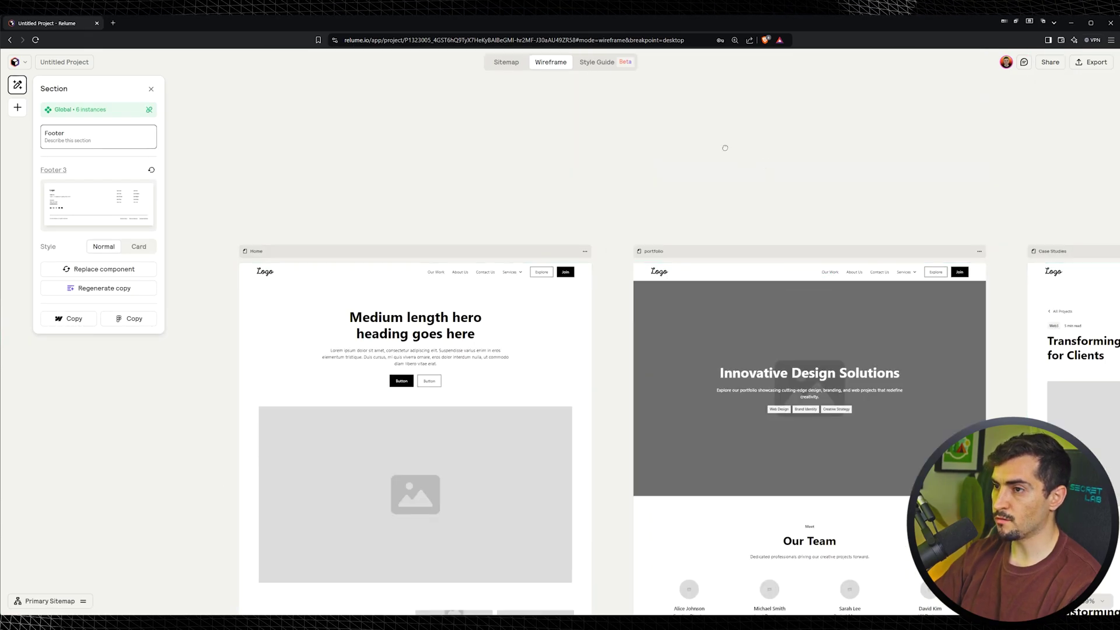
left_click_drag(307, 129, 261, 105)
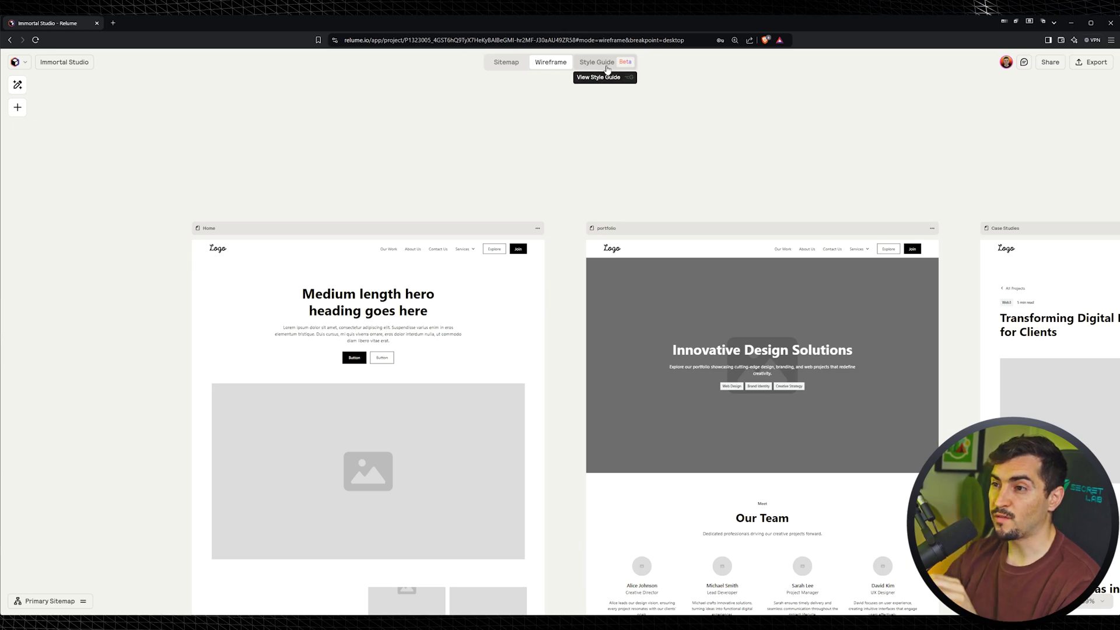
- Open the project's Style Guide builder and dismiss the feedback tip
left_click(606, 63)
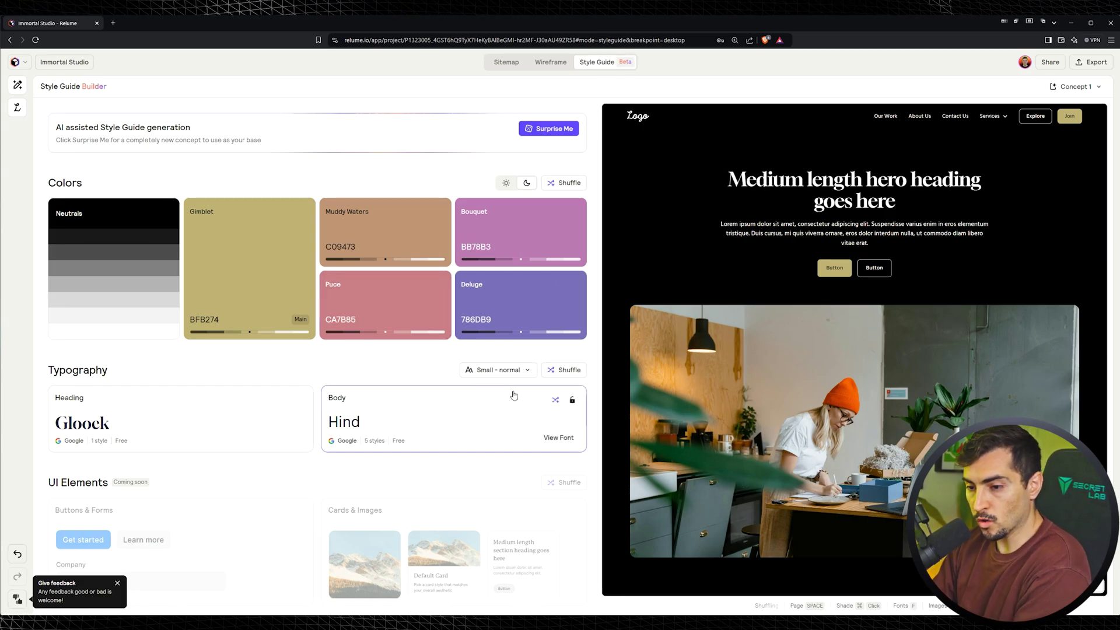
left_click(118, 584)
scroll(232, 499, "down", 1)
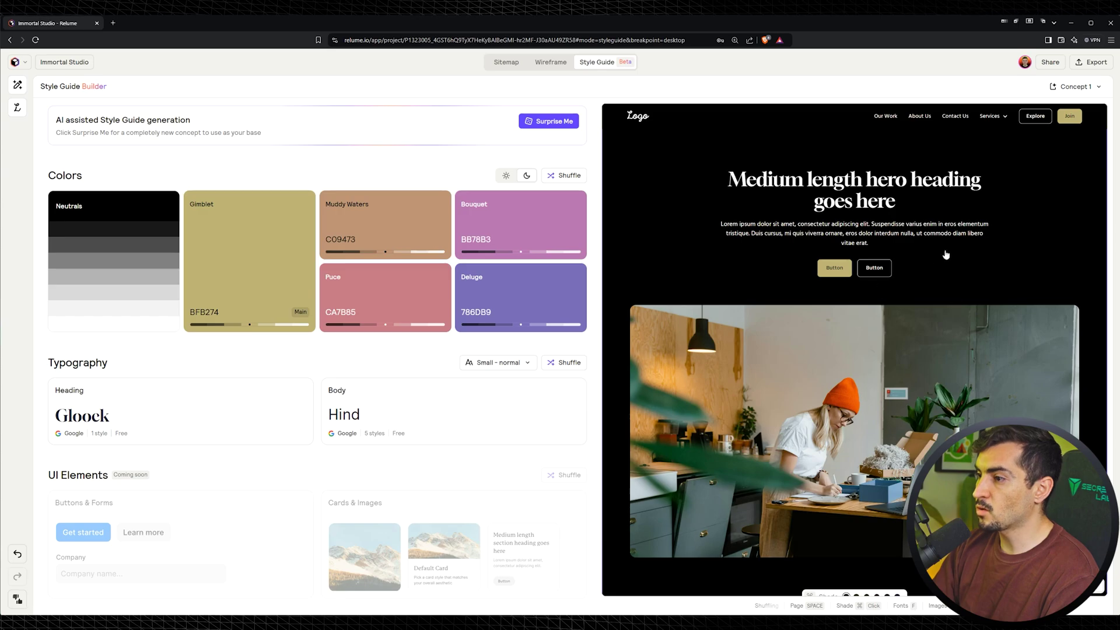
- Examine the styled Home page preview from the hero through the portfolio, services and pricing sections to the footer
scroll(946, 255, "down", 8)
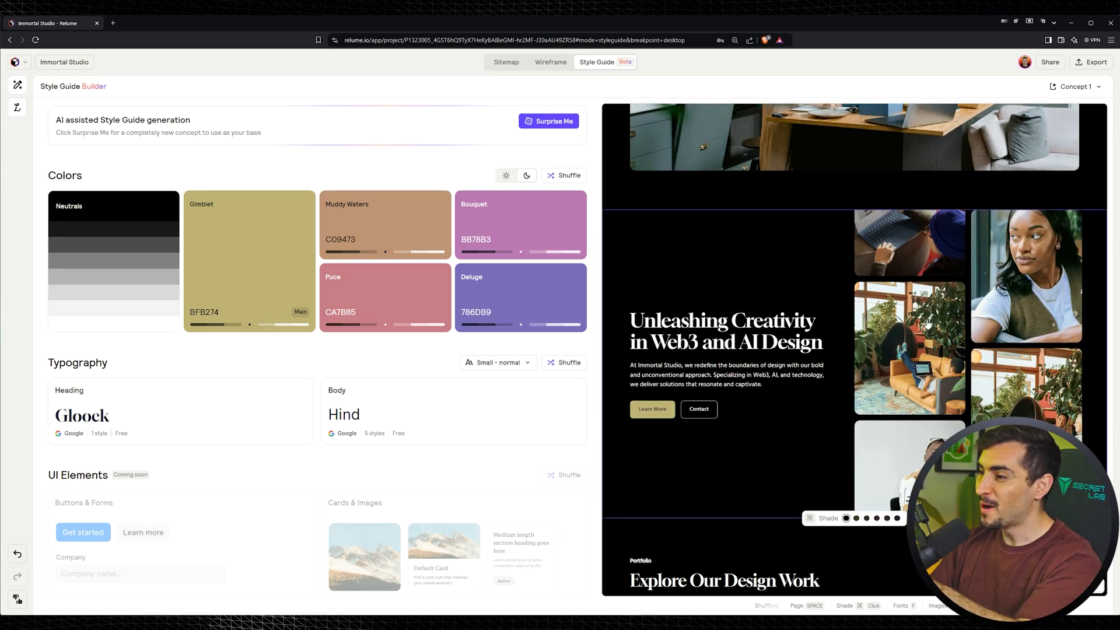
scroll(957, 359, "down", 10)
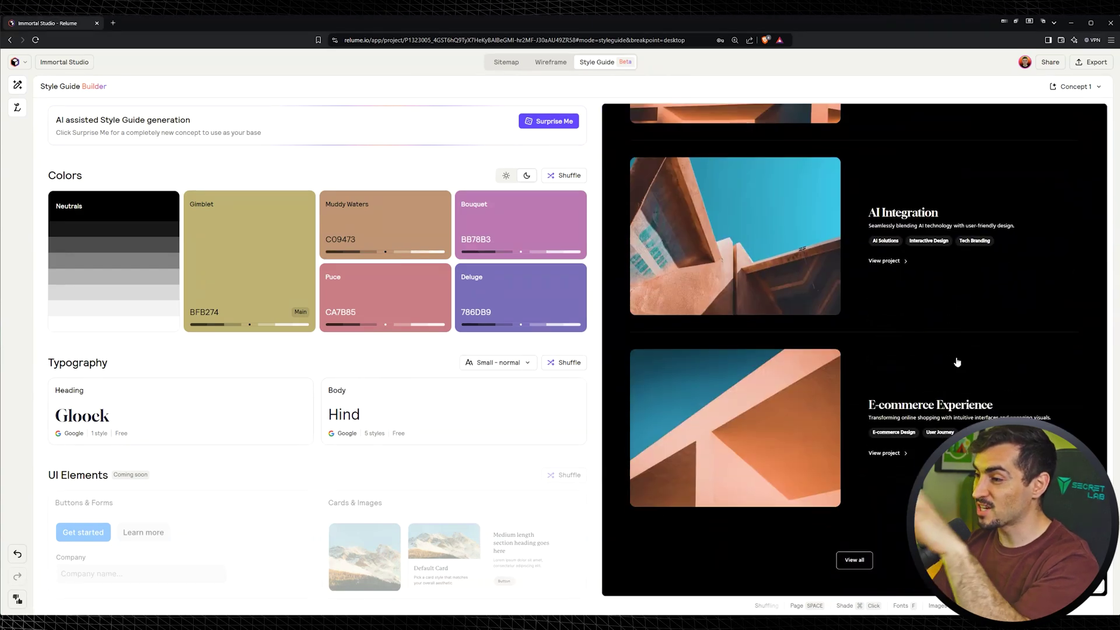
scroll(759, 233, "up", 1)
scroll(761, 179, "down", 15)
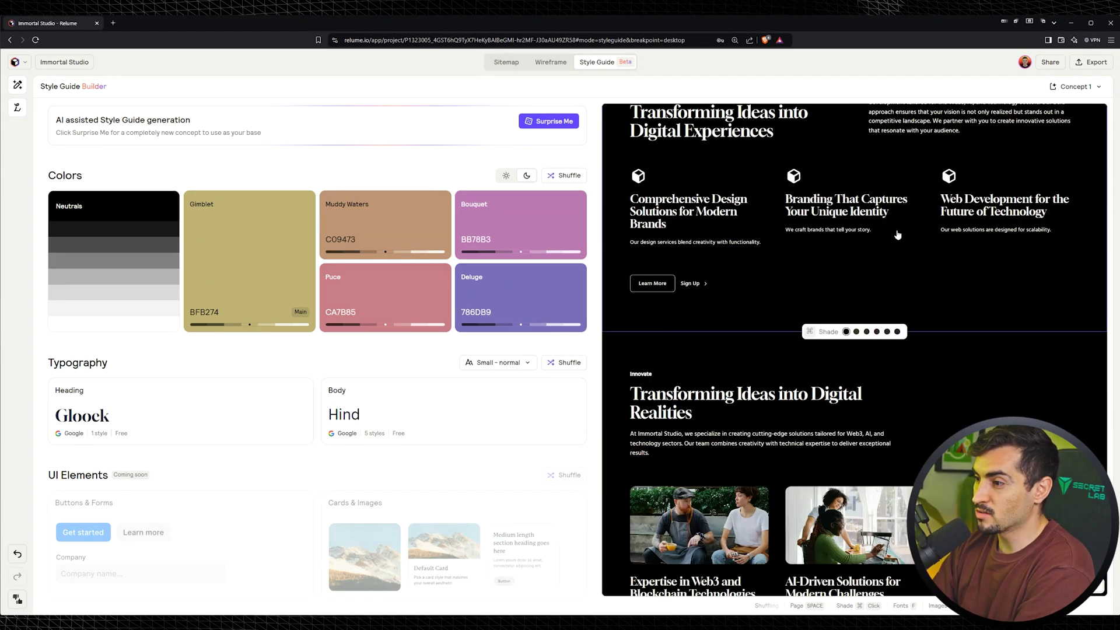
scroll(877, 260, "down", 5)
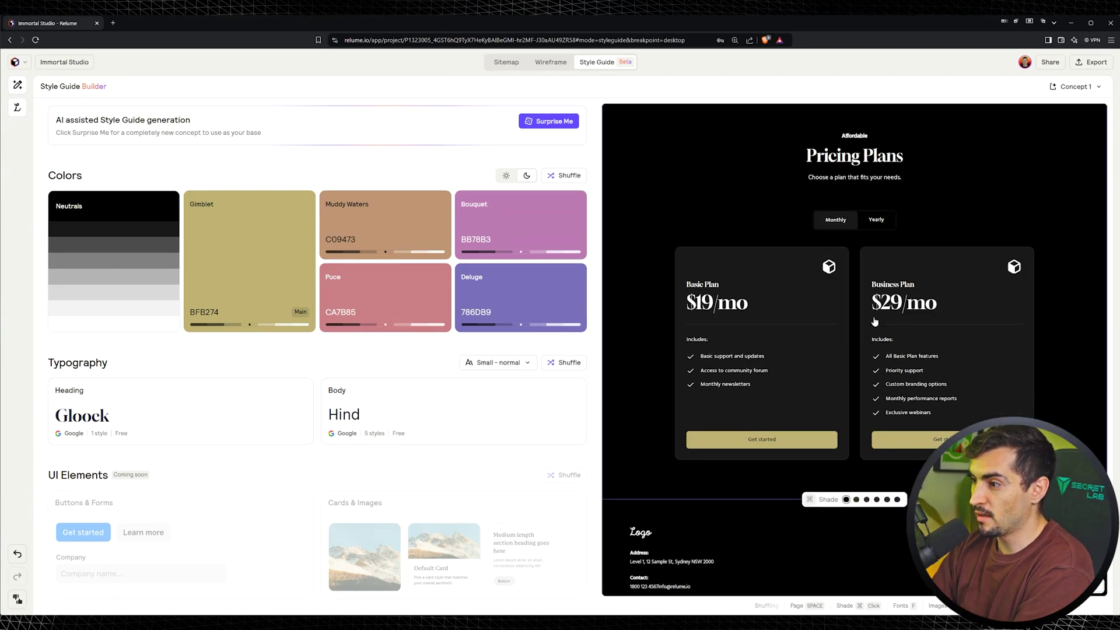
scroll(874, 322, "down", 2)
scroll(934, 362, "up", 15)
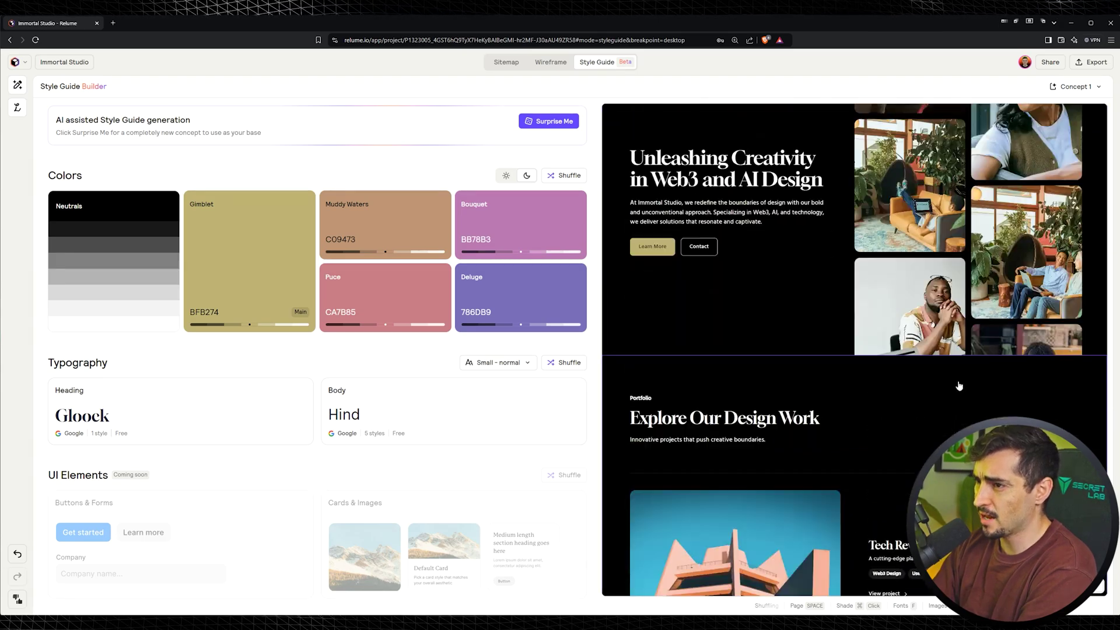
- Generate new AI-assisted style concepts until one with a Nunito heading font and Raleway body font is produced
key("space")
left_click(551, 127)
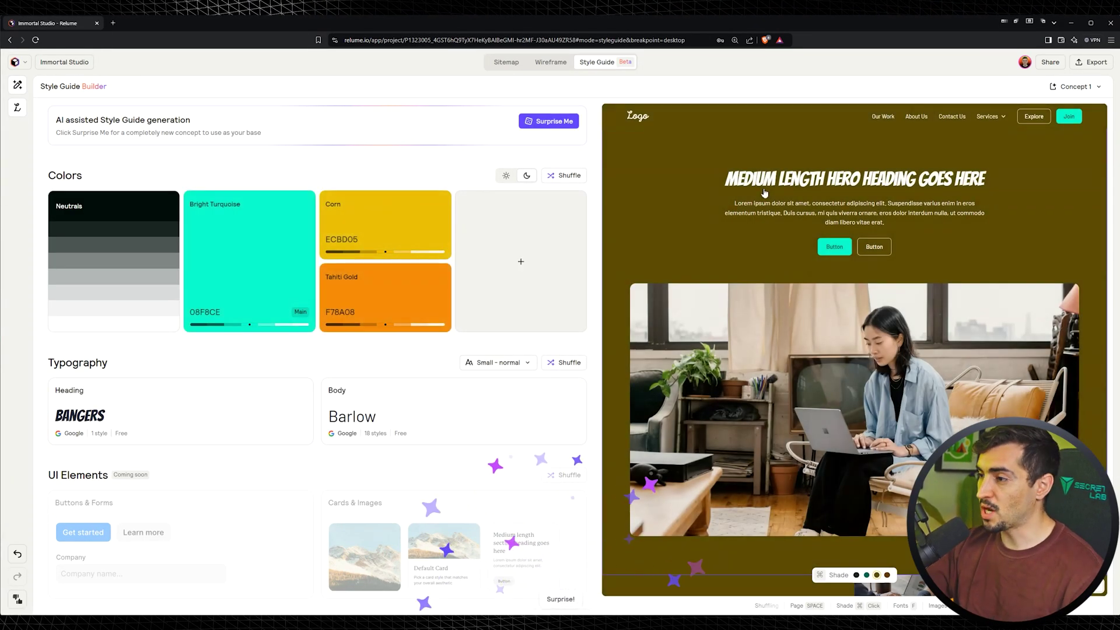
scroll(907, 295, "down", 5)
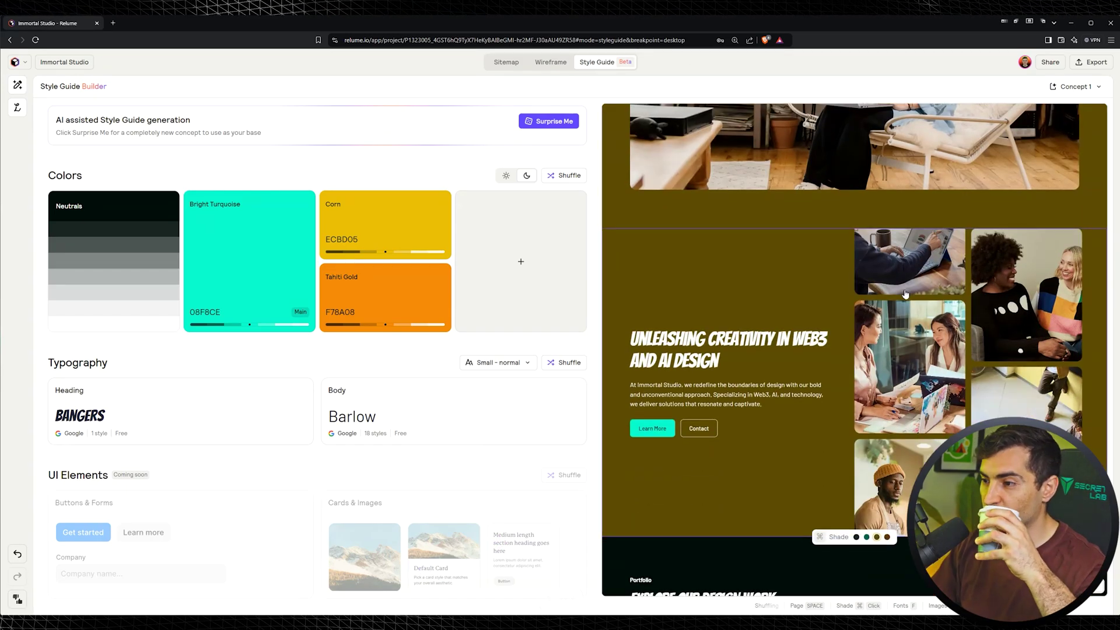
scroll(700, 233, "up", 5)
left_click(550, 121)
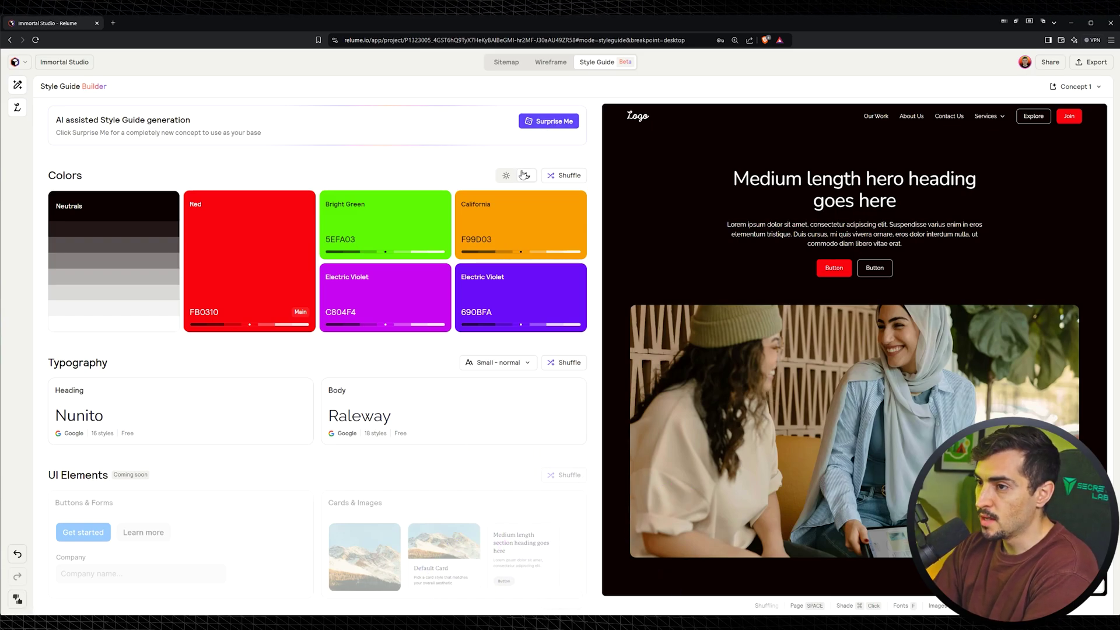
- Shuffle the color palette three times, comparing the light and dark schemes and ending on the dark scheme
left_click(560, 176)
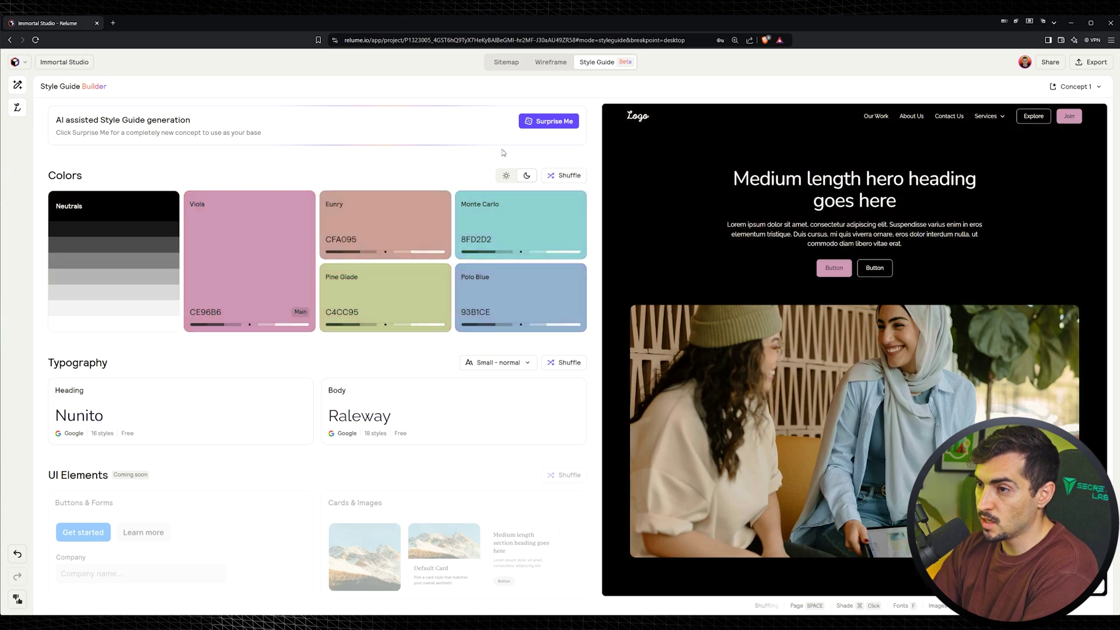
left_click(505, 176)
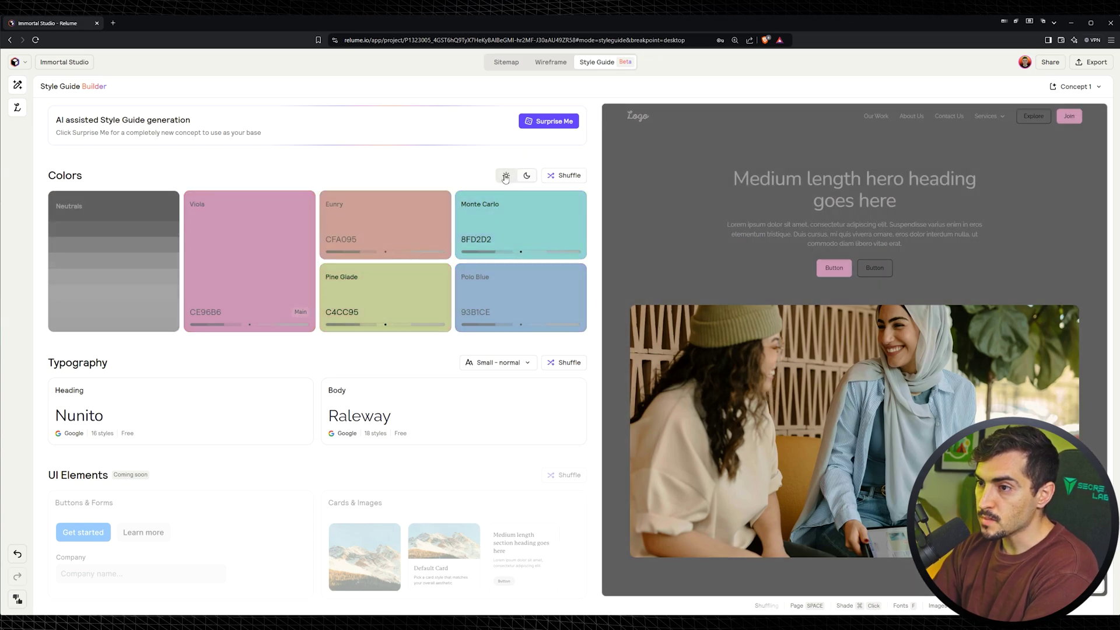
left_click(561, 176)
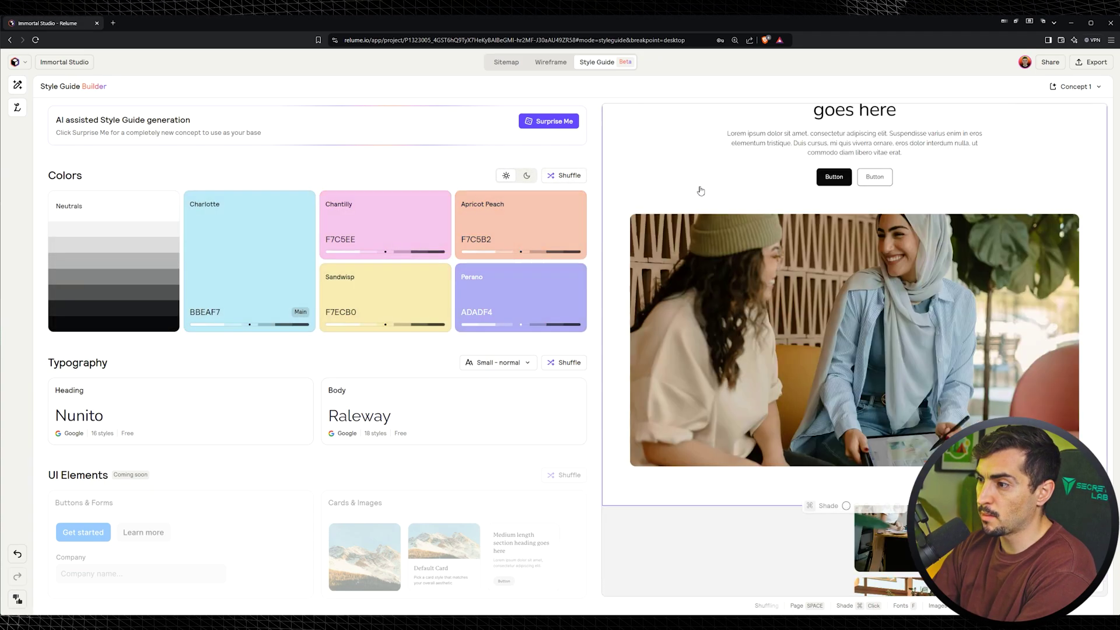
left_click(527, 175)
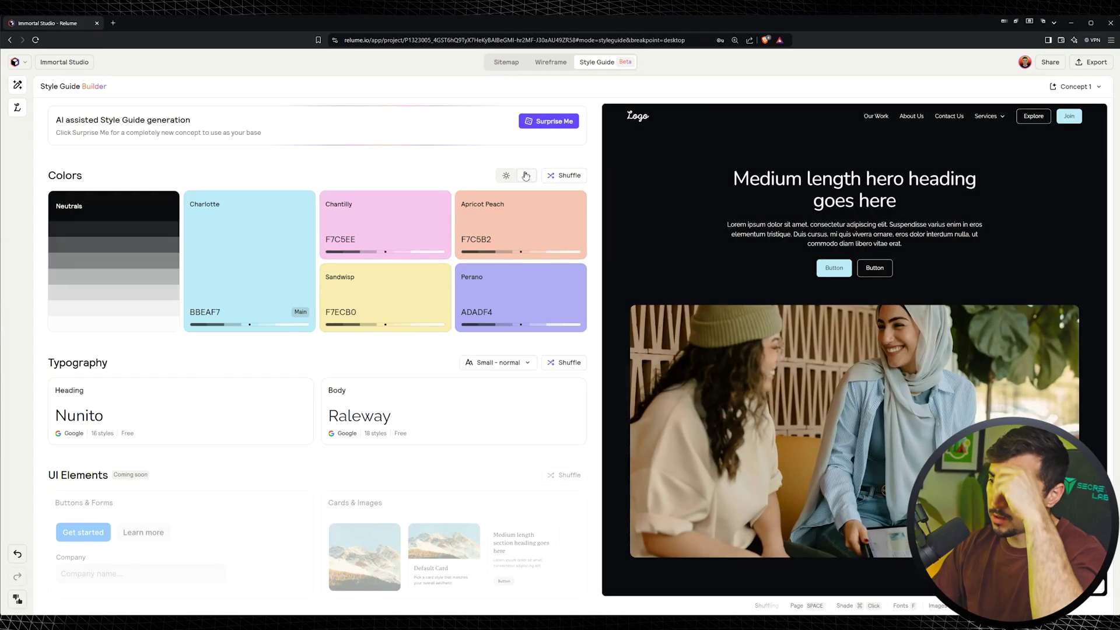
left_click(560, 175)
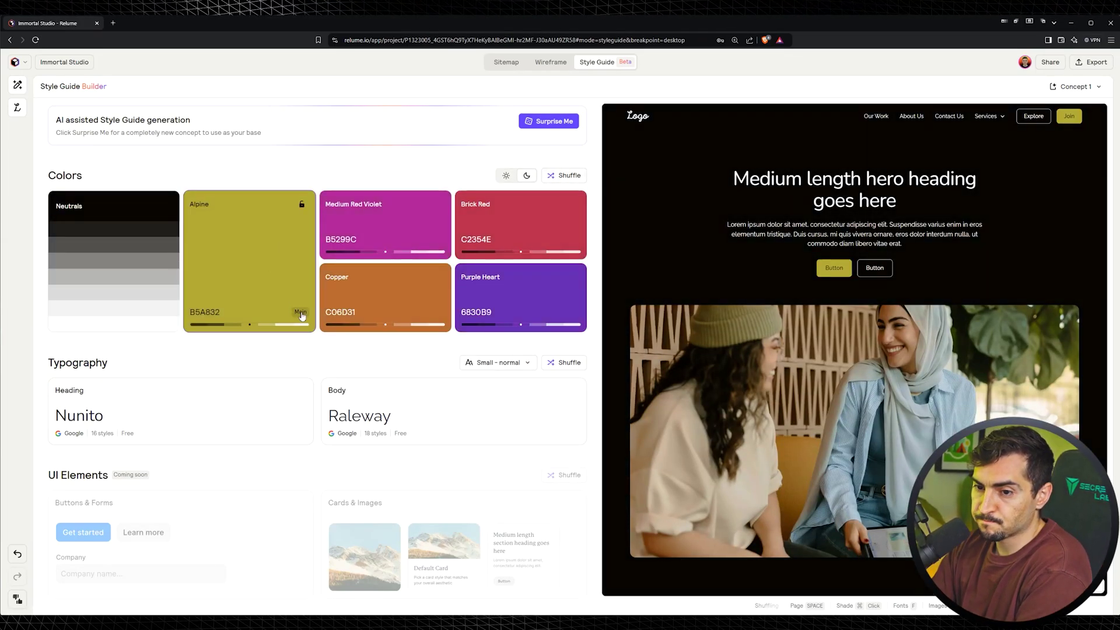
- Change the palette's main color to the orange D2590A and check its generated shades
left_click(270, 243)
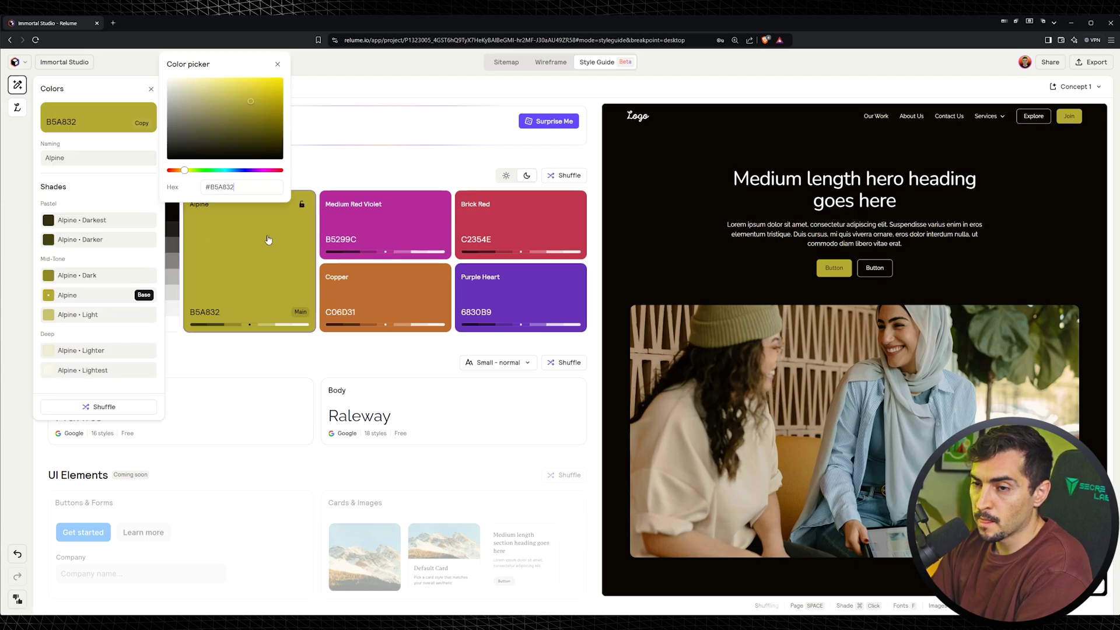
left_click(253, 171)
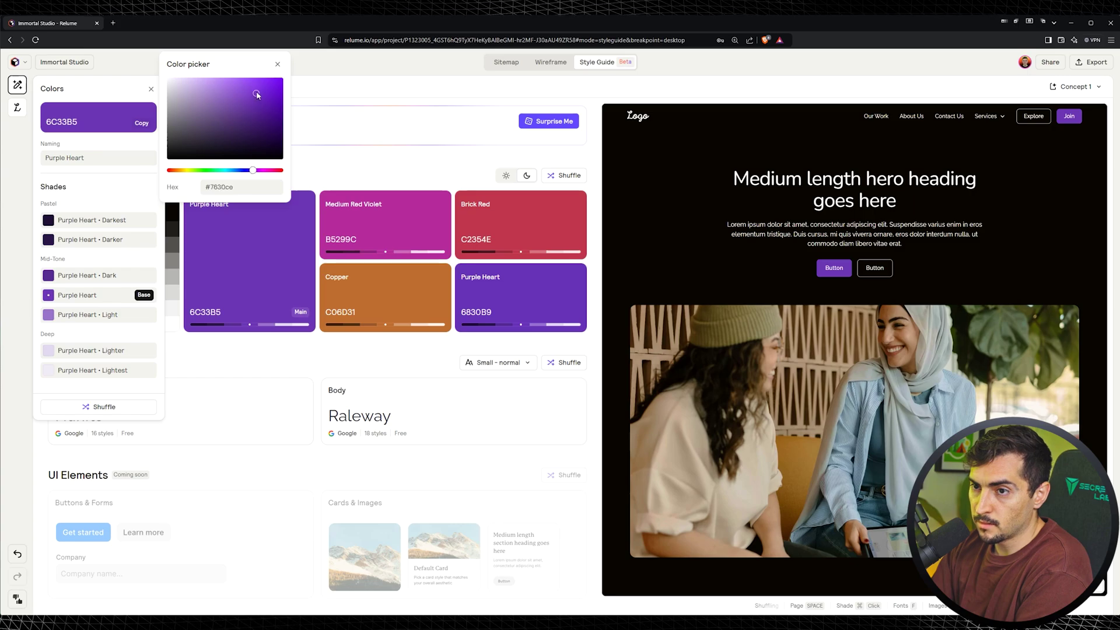
left_click_drag(256, 95, 269, 88)
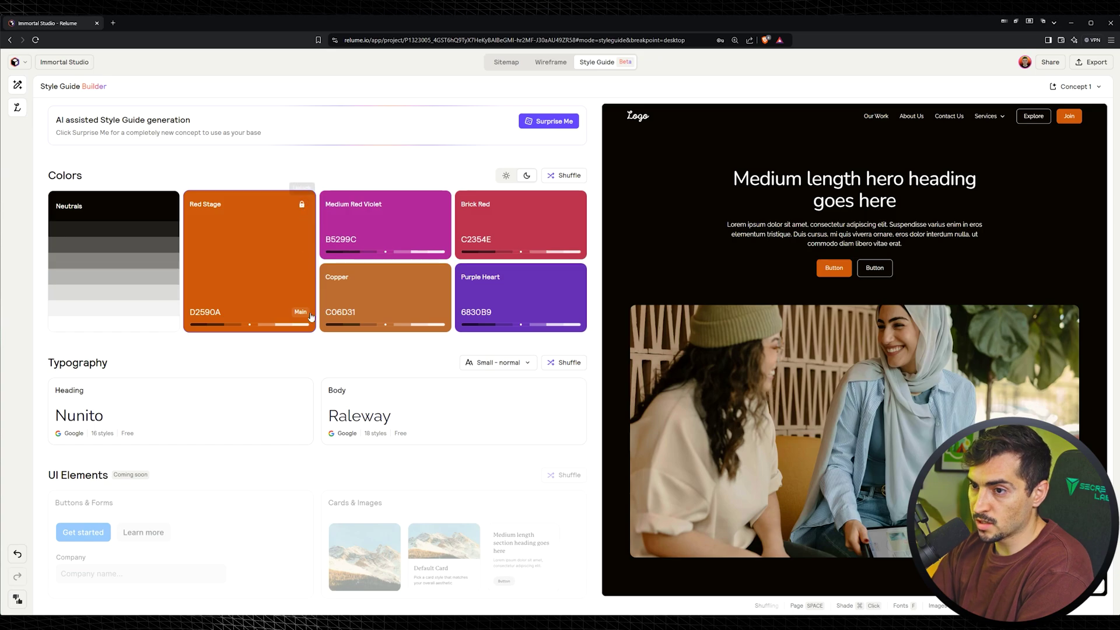
left_click(210, 320)
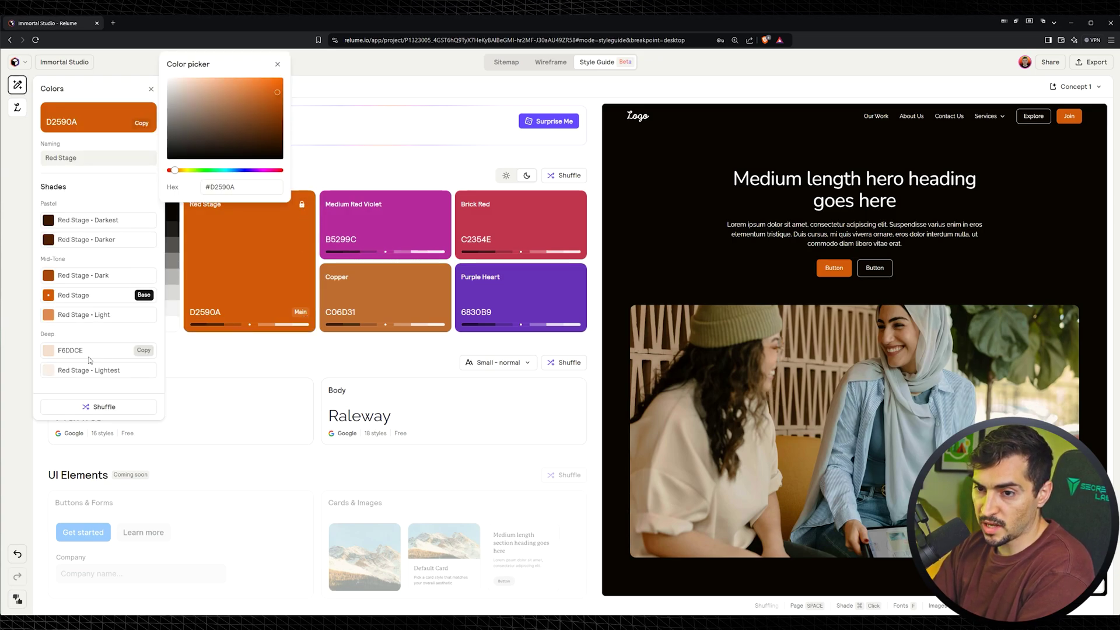
left_click(406, 147)
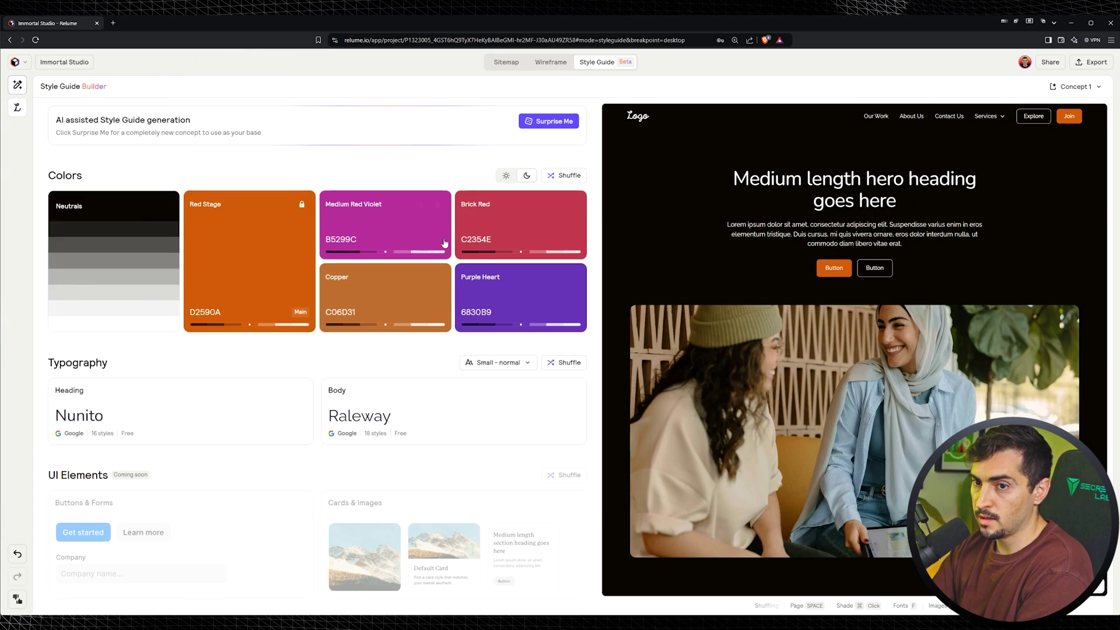
- Shuffle the unlocked palette colors four times, and remove the Red Violet and Crimson swatches
left_click(568, 176)
left_click(569, 176)
left_click(569, 176)
left_click(569, 176)
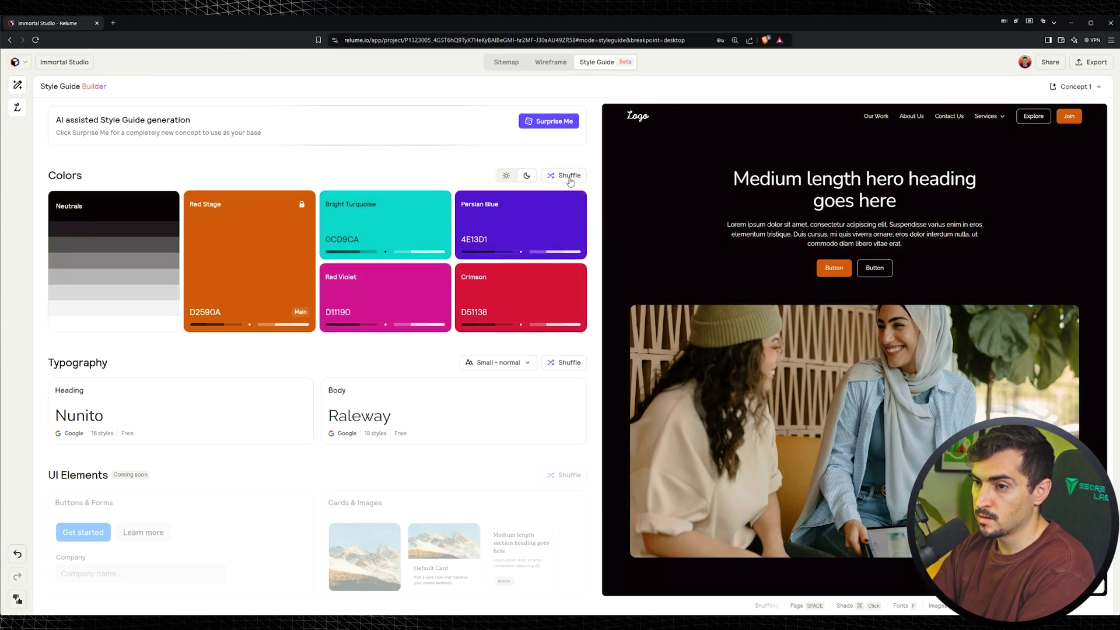
left_click(419, 281)
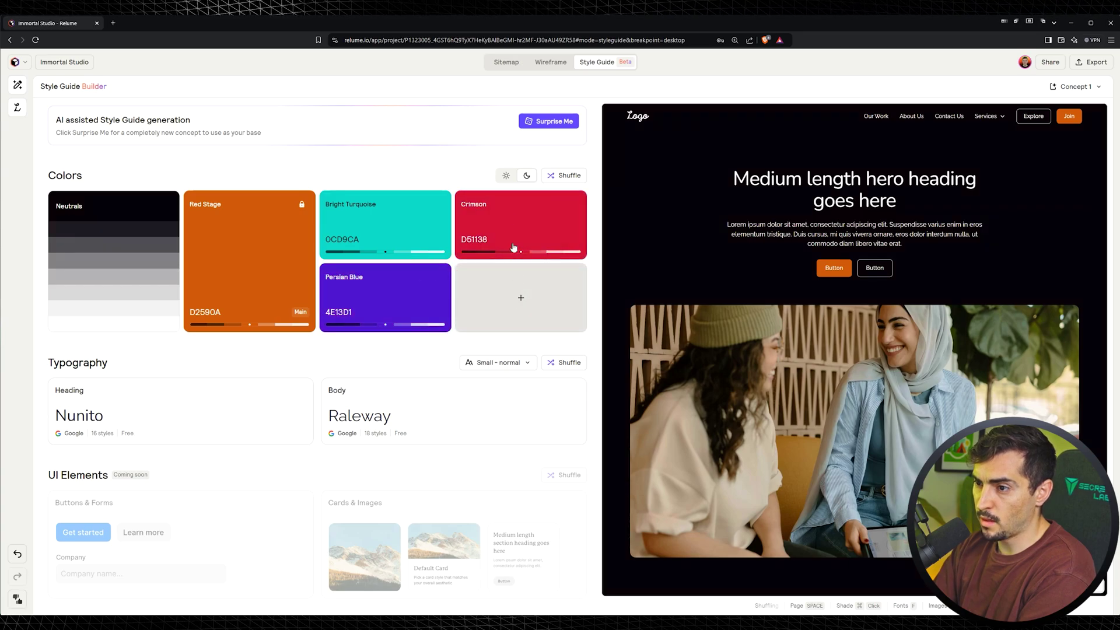
left_click(555, 204)
- Change the Bright Turquoise swatch to the muted gray 545E5D
left_click(386, 230)
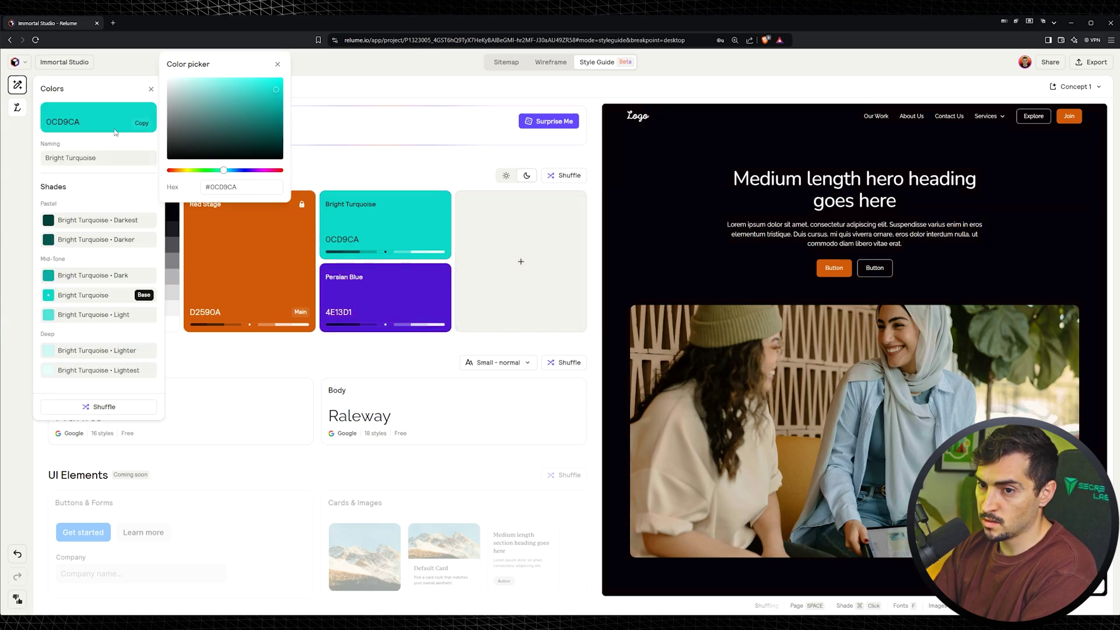
left_click(178, 129)
left_click(390, 167)
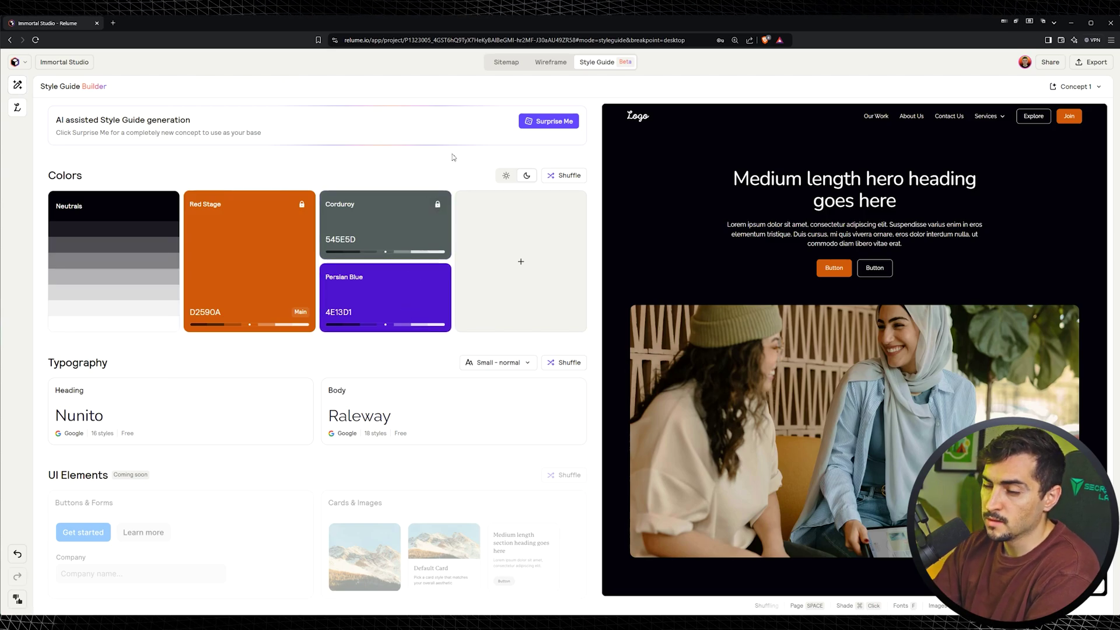
- Try the dark palette shades on the hero section's background, ending on the deep crimson one
scroll(887, 315, "down", 7)
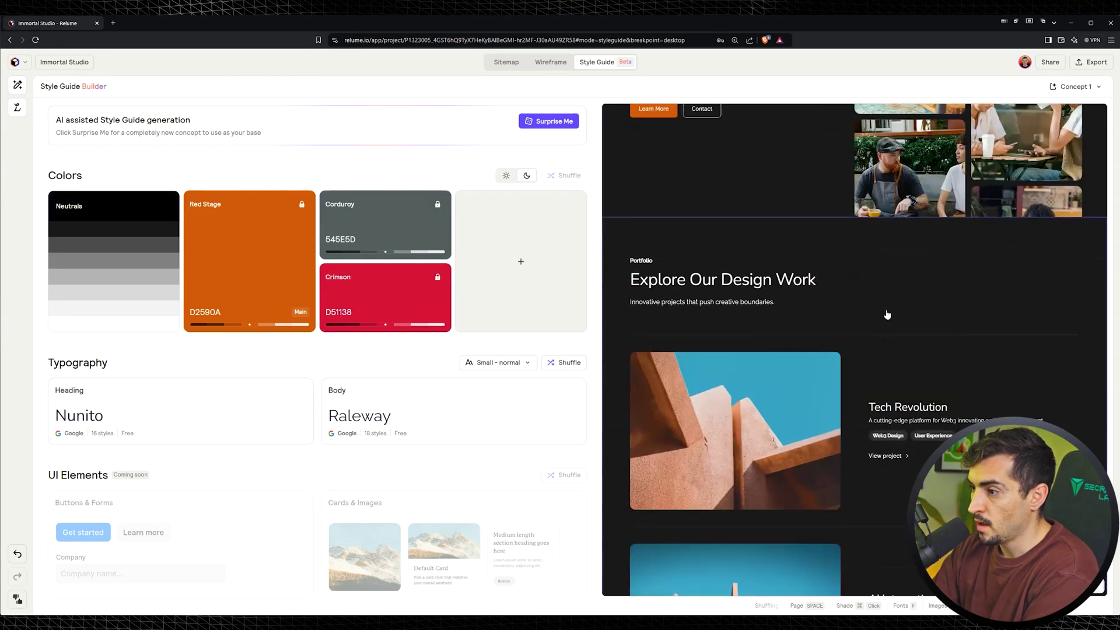
scroll(869, 294, "up", 7)
scroll(869, 295, "up", 3)
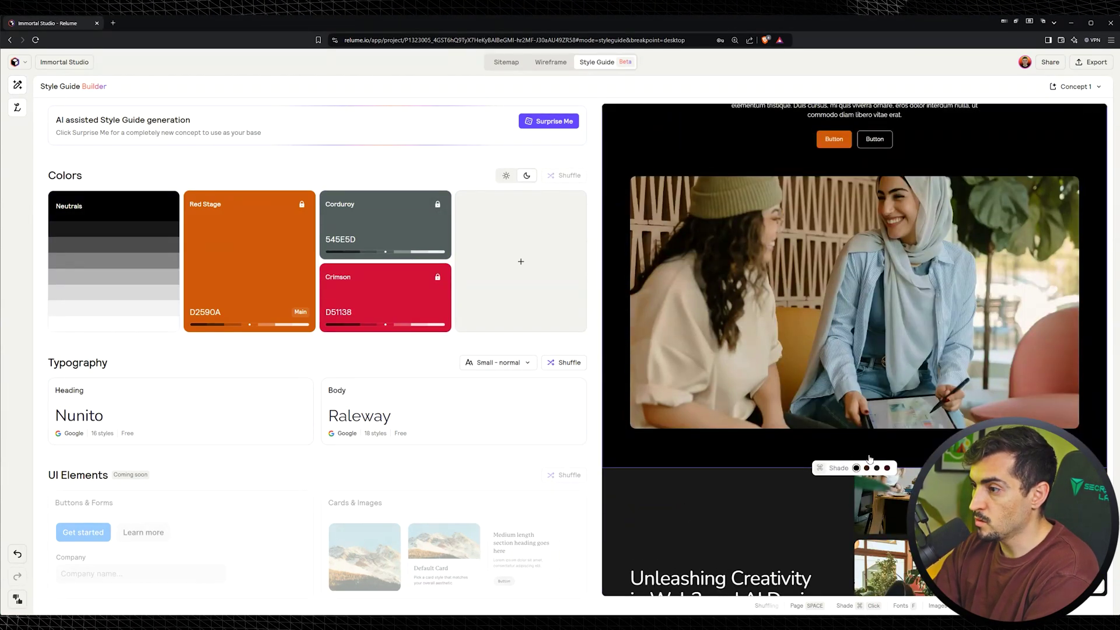
scroll(861, 275, "up", 3)
scroll(860, 293, "down", 3)
scroll(910, 441, "down", 2)
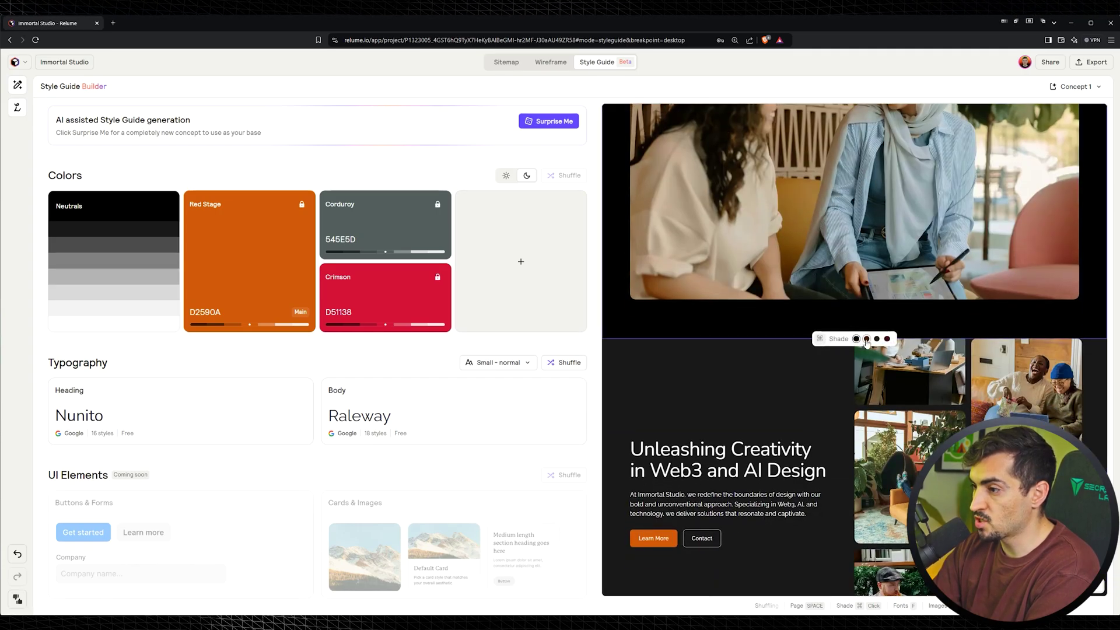
left_click(866, 340)
left_click(888, 340)
scroll(886, 409, "up", 2)
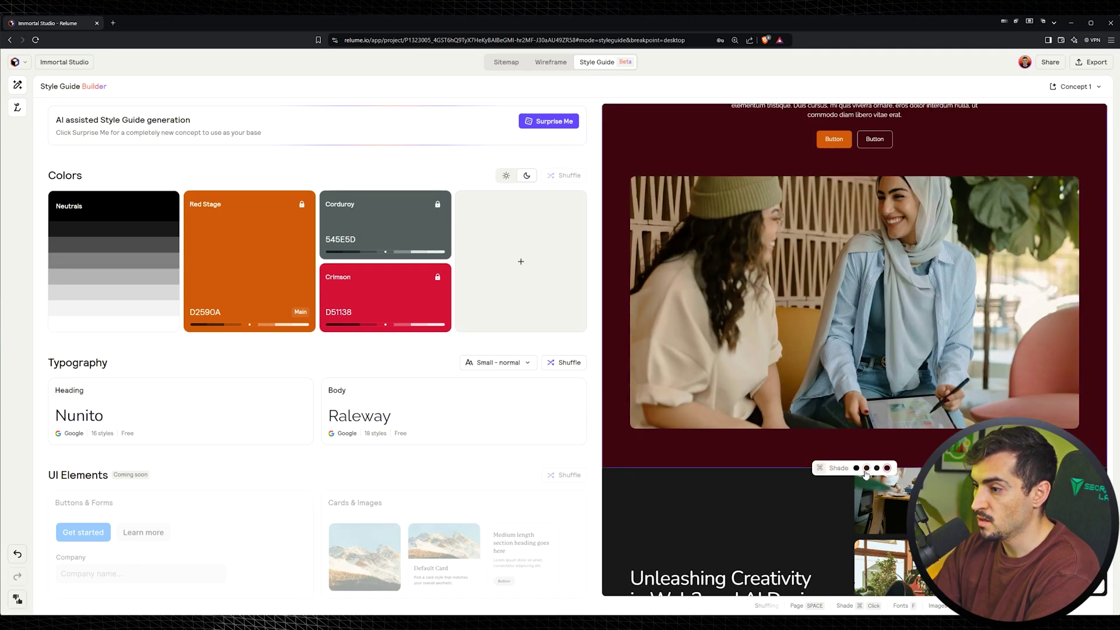
- Check the Red Stage color's shades and try light, orange, gray and bright crimson backgrounds on the hero section
left_click(191, 222)
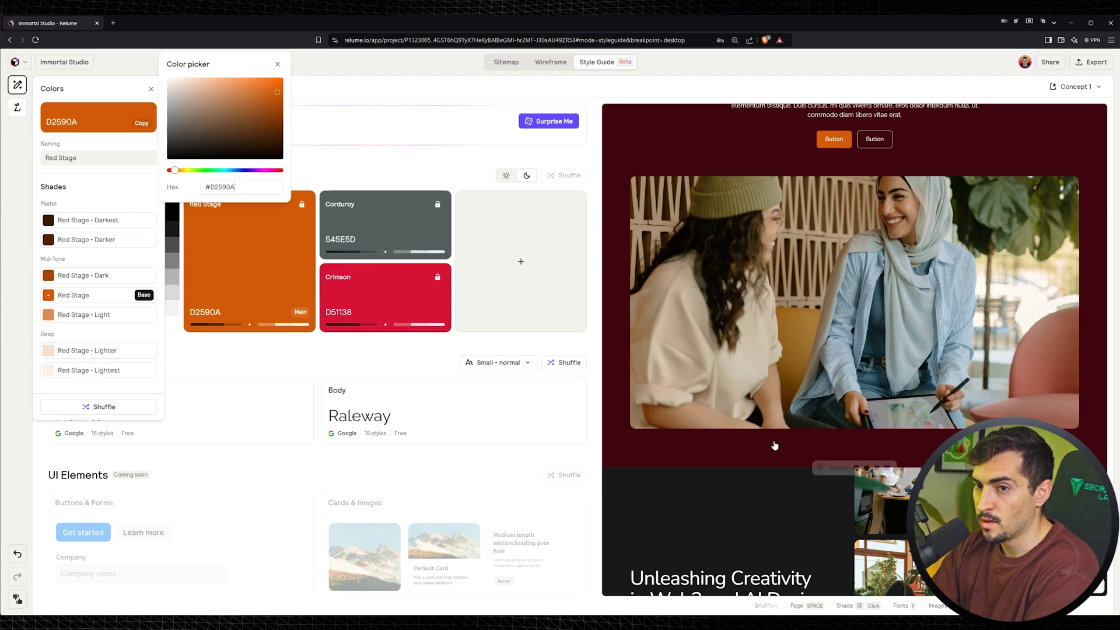
left_click(393, 357)
left_click(827, 472)
left_click(829, 471)
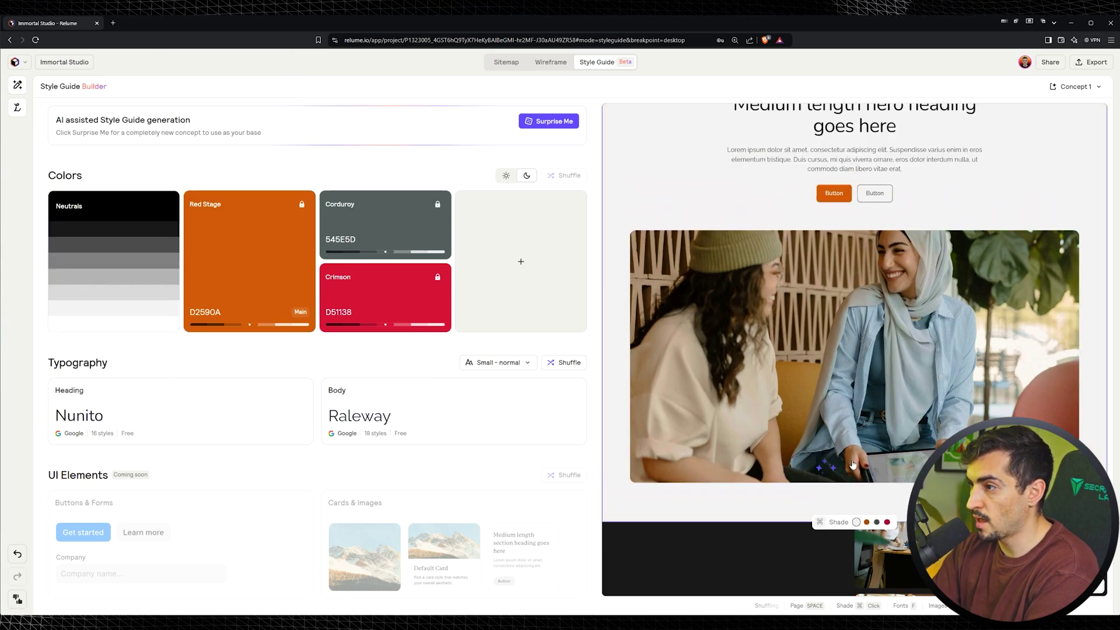
left_click(866, 467)
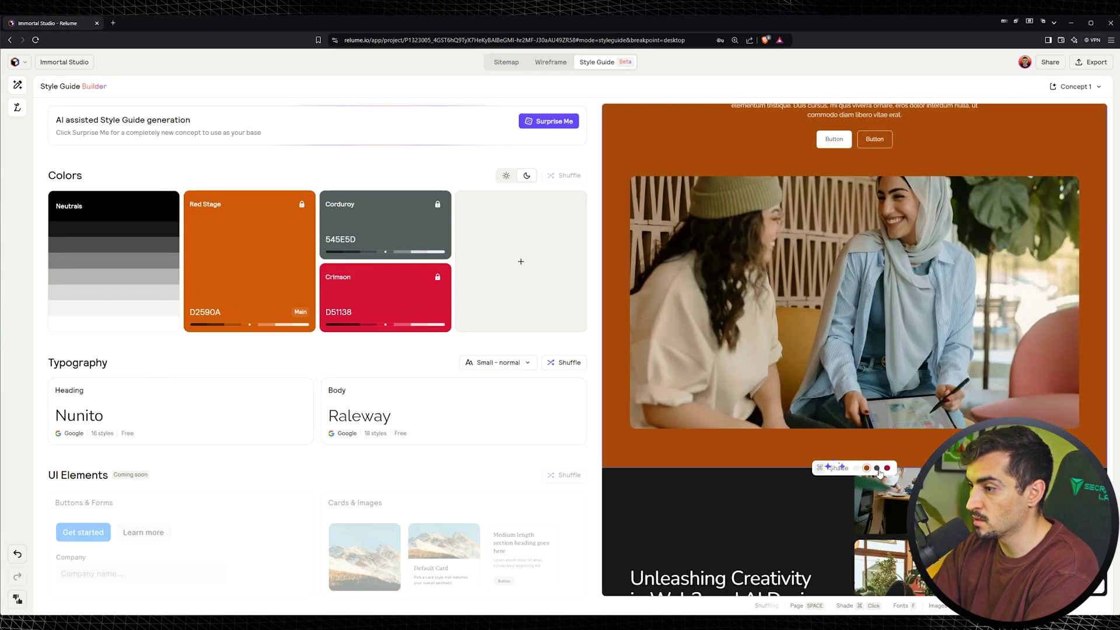
left_click(877, 467)
left_click(886, 382)
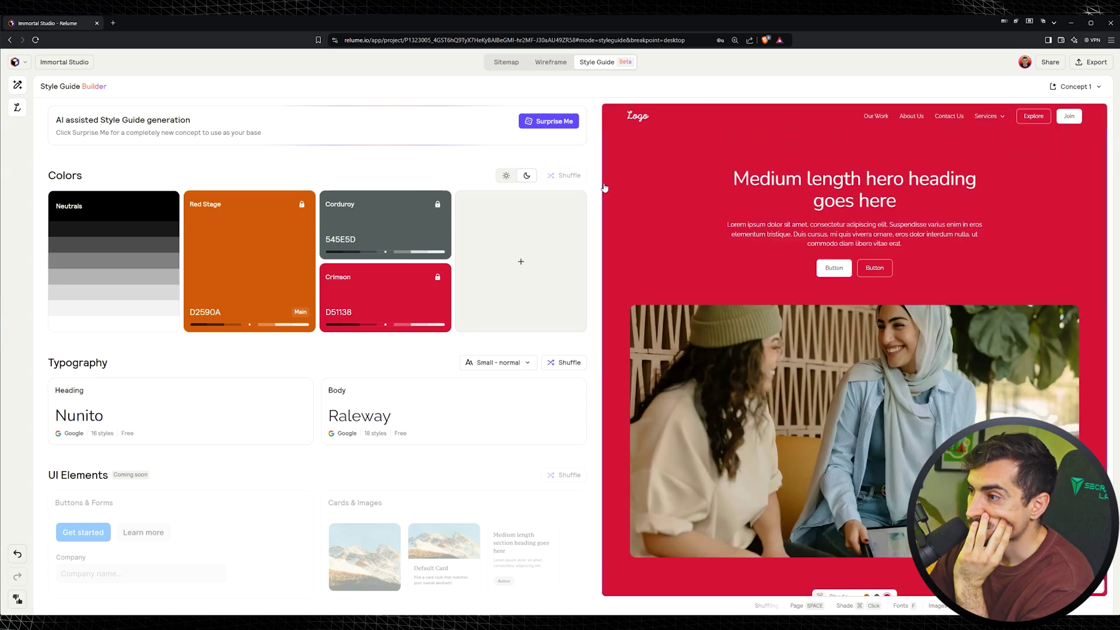
- Generate a new AI-assisted concept with Yaldevi headings and Titillium Web body text, and try light, beige and dark gray hero backgrounds
key("space")
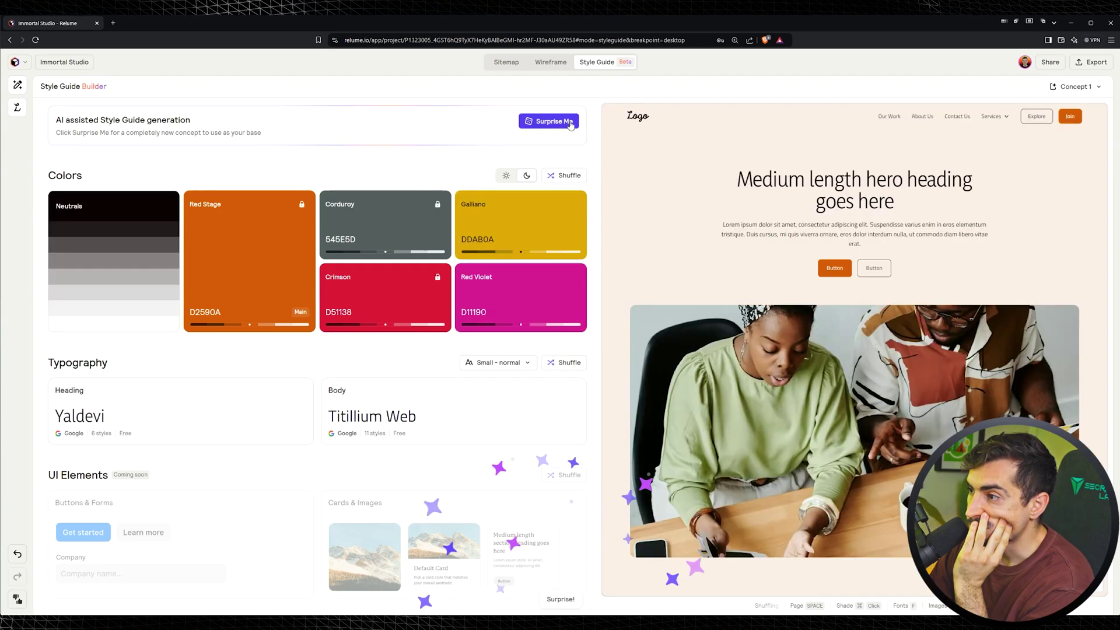
left_click(698, 147, "ctrl")
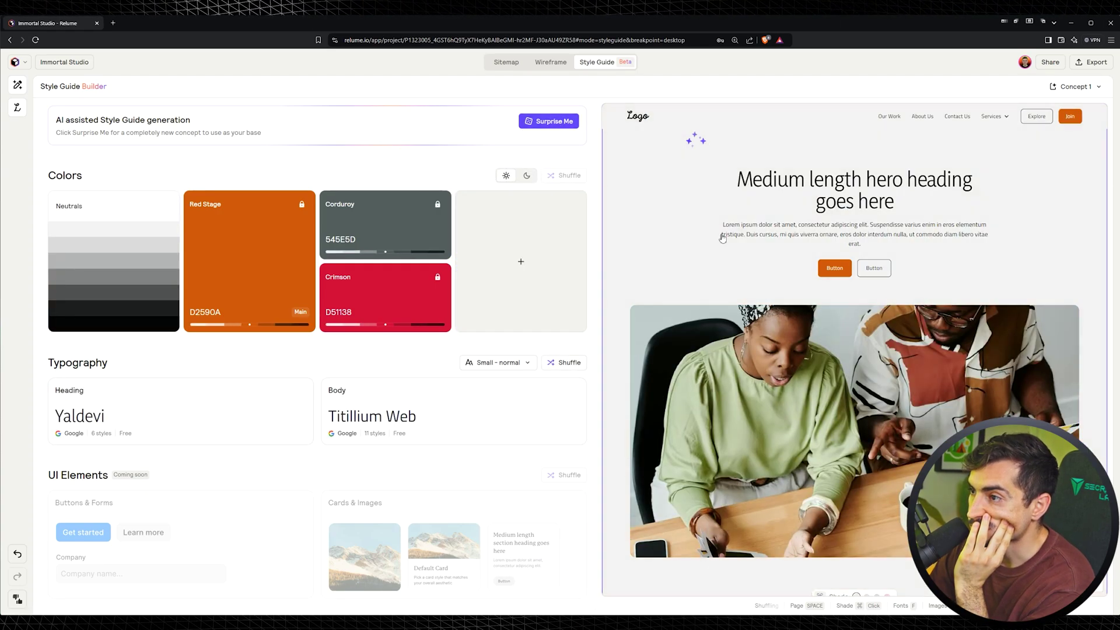
left_click(689, 169, "ctrl")
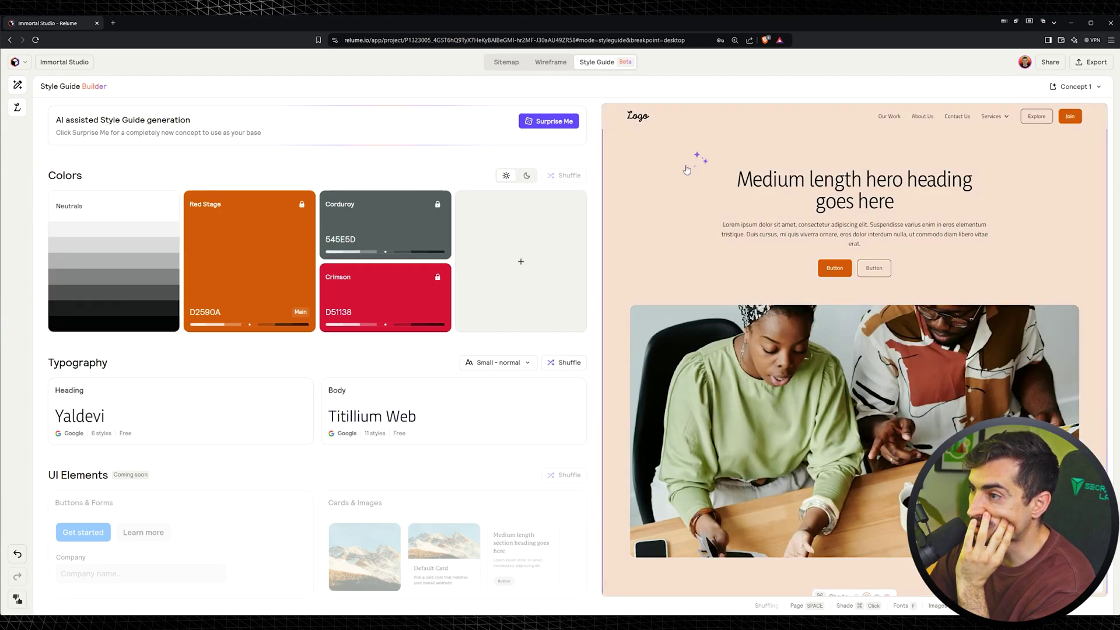
left_click(696, 197, "ctrl")
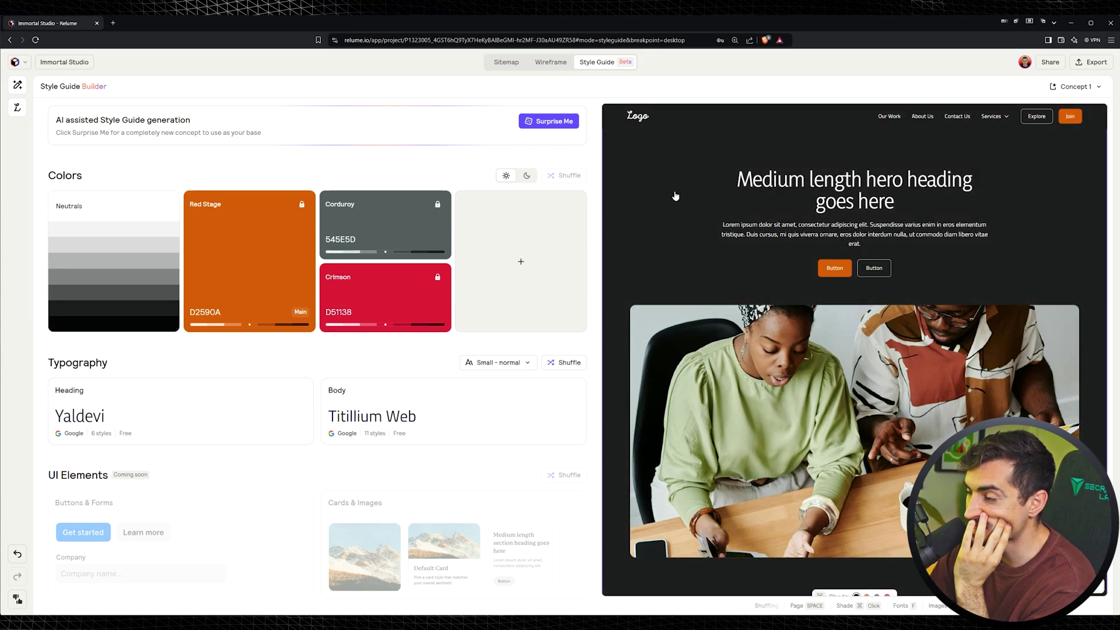
- Cycle through further hero background shades and switch the palette to the dark scheme
left_click(672, 189, "ctrl")
left_click(670, 192, "ctrl")
left_click(665, 195, "ctrl")
key("space")
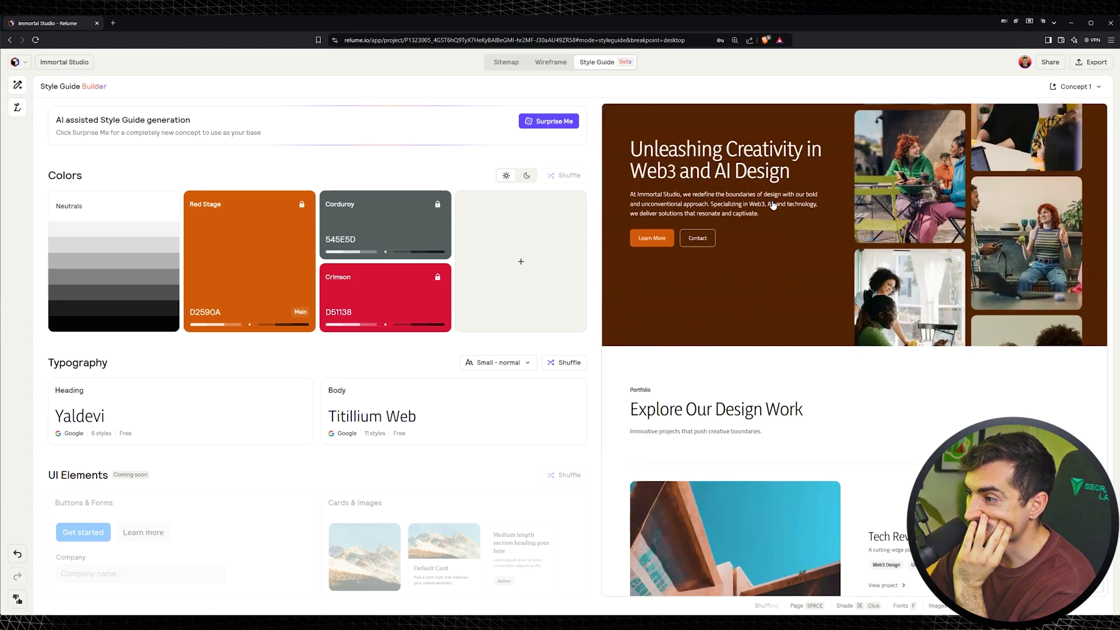
left_click(526, 175)
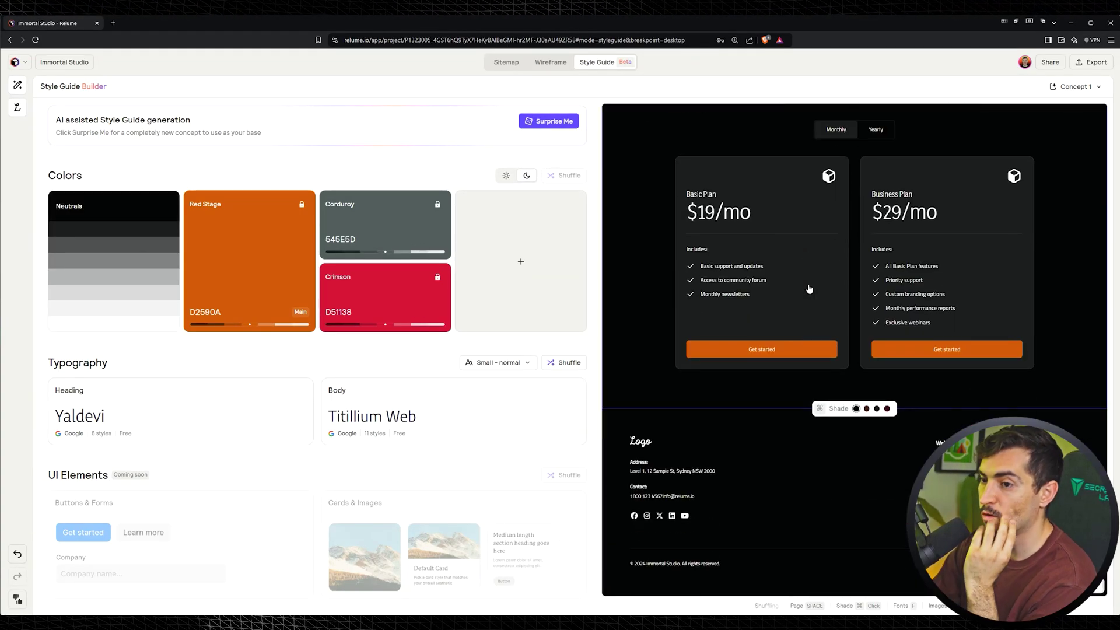
- Browse the heading font collections and set the heading font to Figtree from the Clean collection
left_click(97, 400)
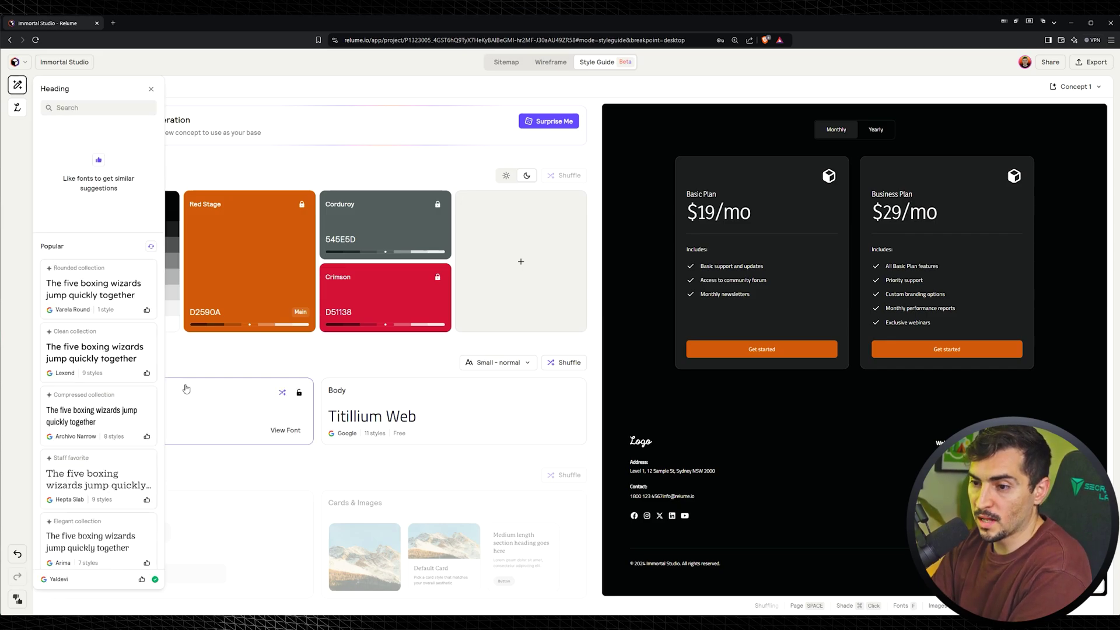
scroll(87, 262, "down", 8)
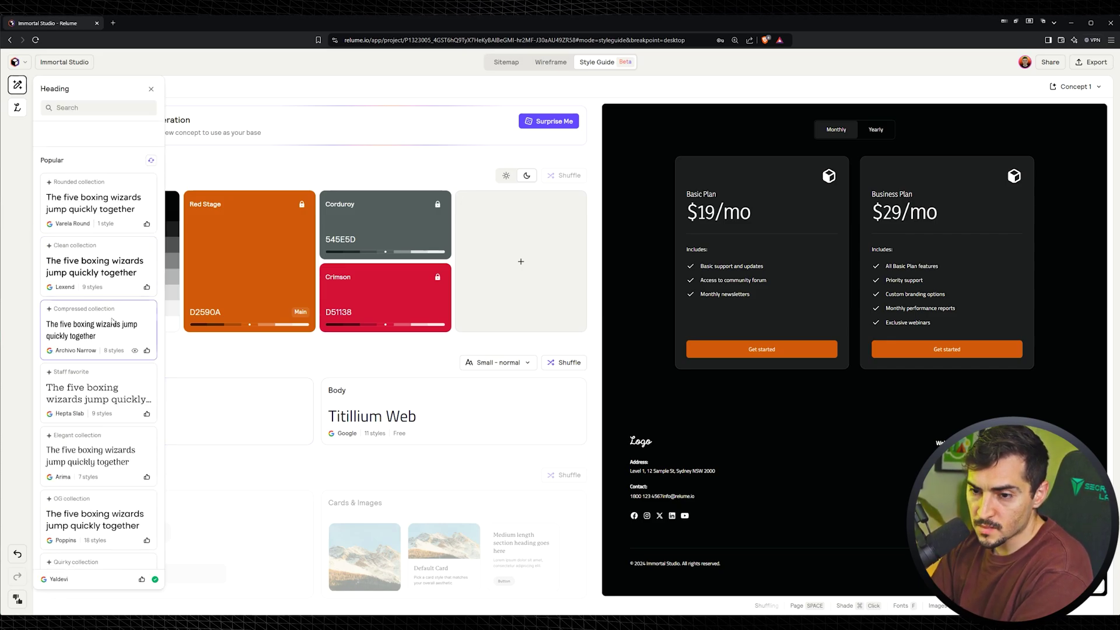
scroll(113, 319, "down", 1)
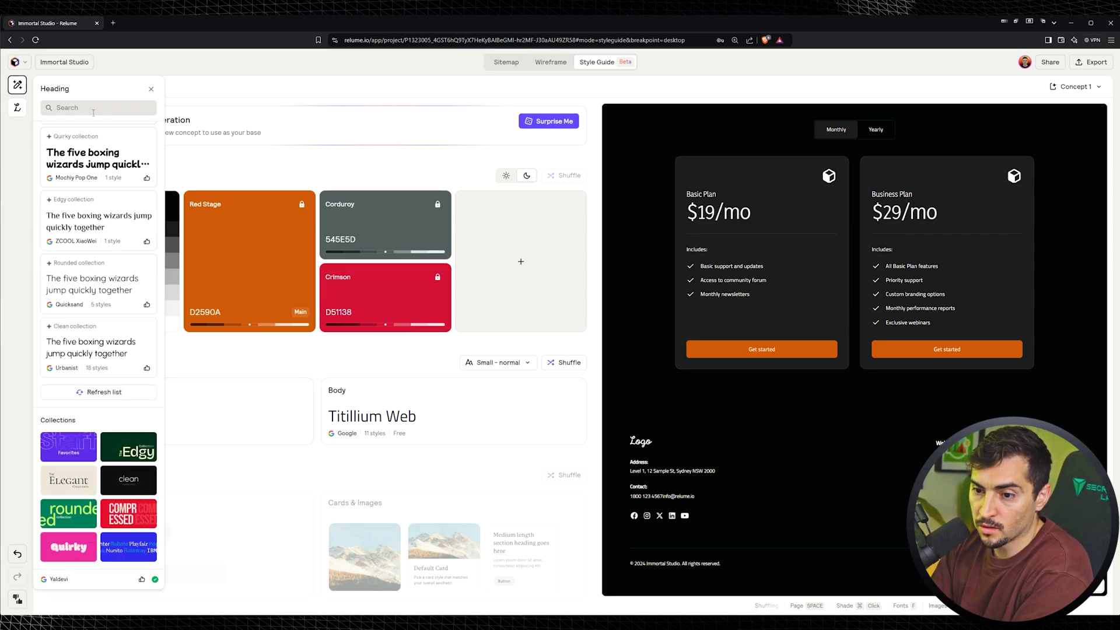
left_click(130, 484)
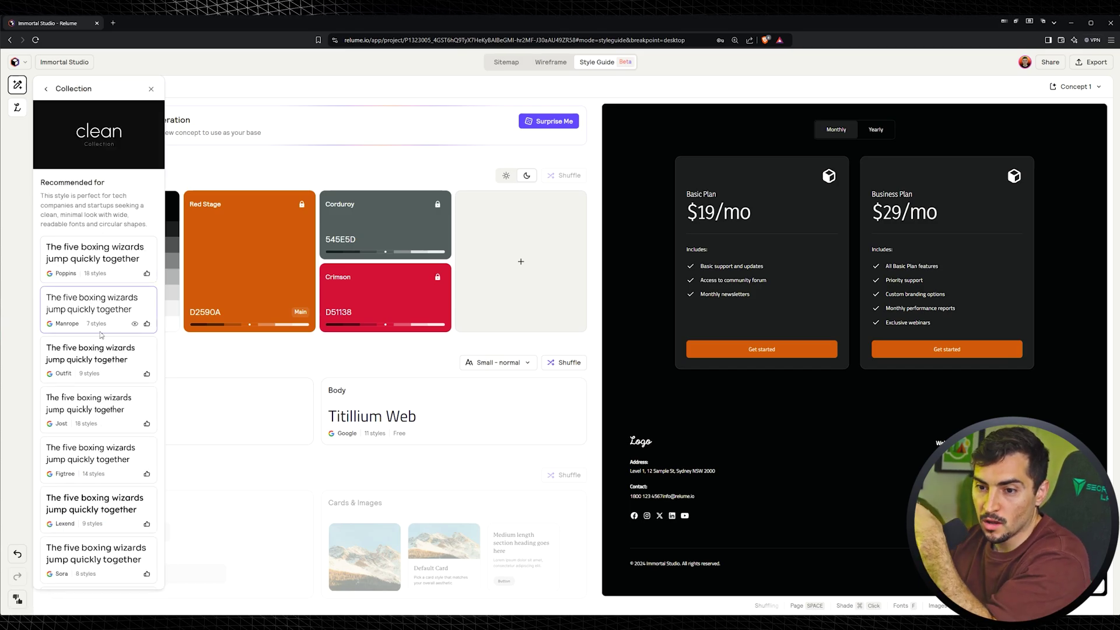
scroll(101, 335, "down", 3)
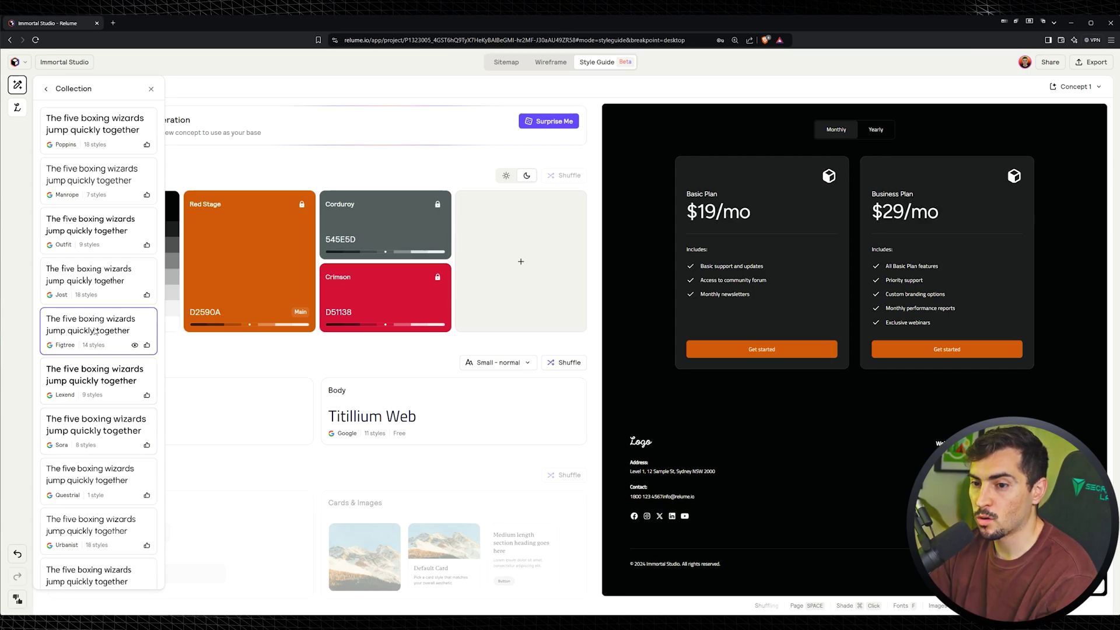
left_click(259, 412)
- Search the body fonts for "fig" and set the body font to Figtree
left_click(394, 400)
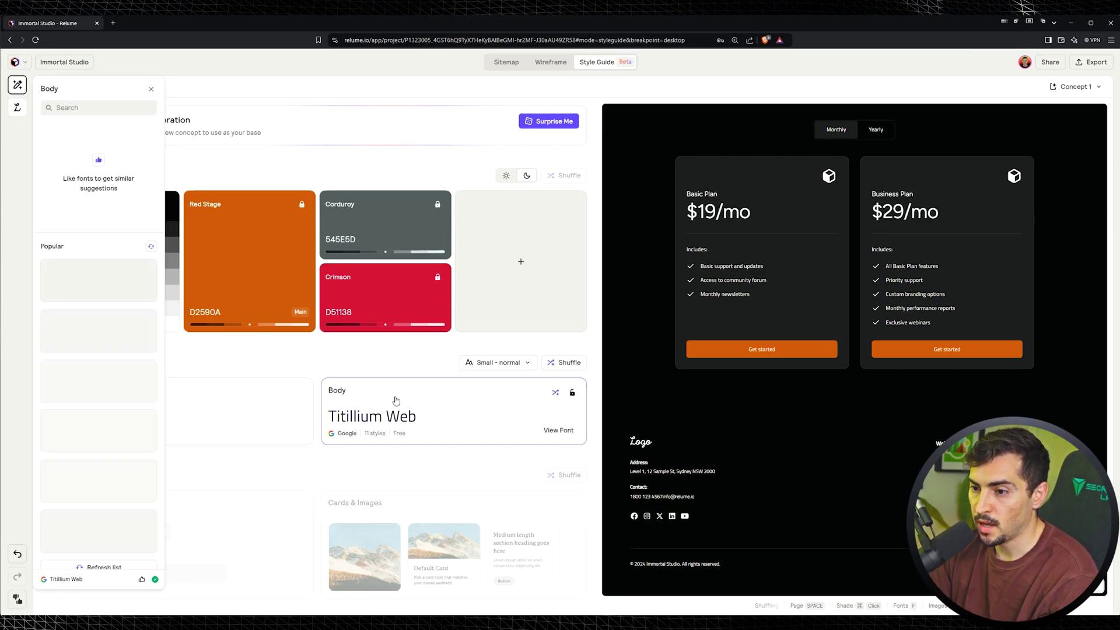
left_click(89, 108)
type("fig tree")
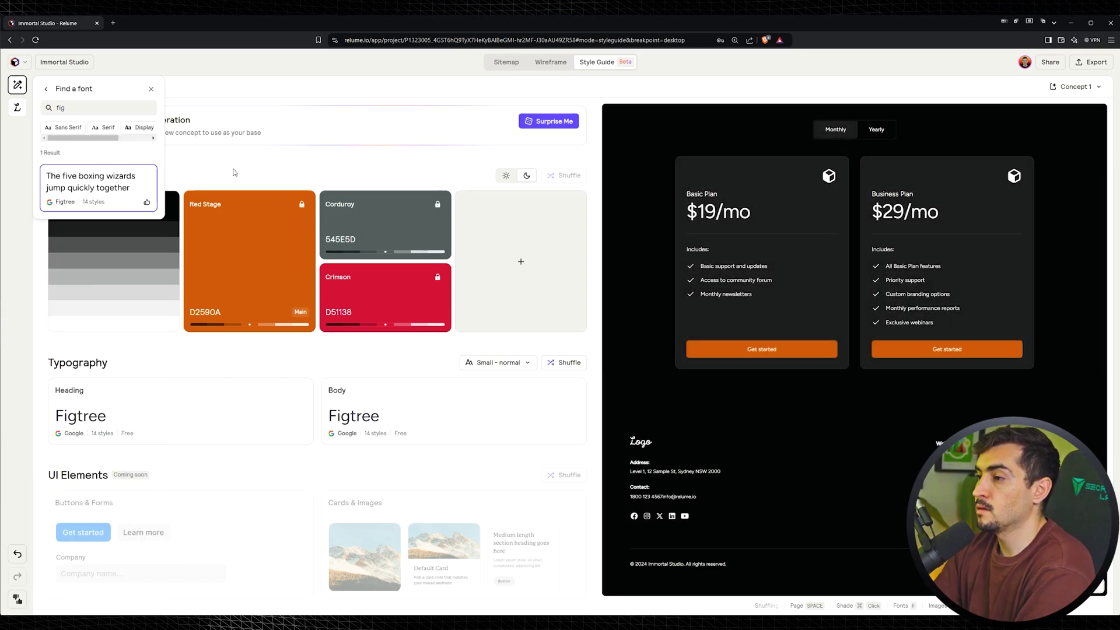
left_click(235, 172)
left_click(146, 396)
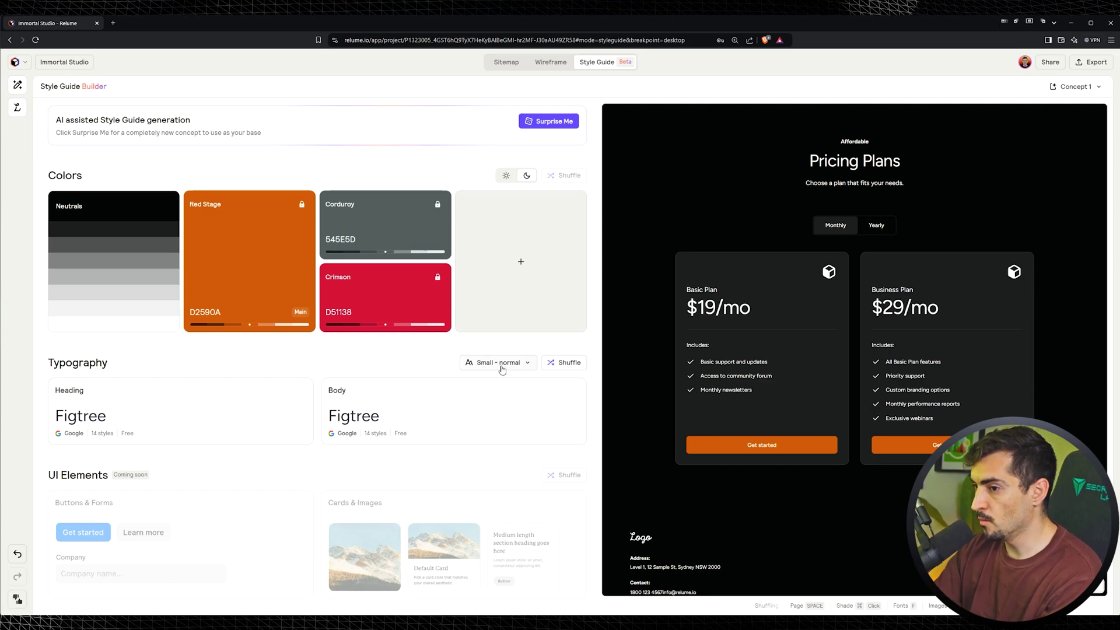
- Try a shuffled heading and body font pairing, and restore Figtree for both
left_click(570, 362)
scroll(726, 337, "up", 1)
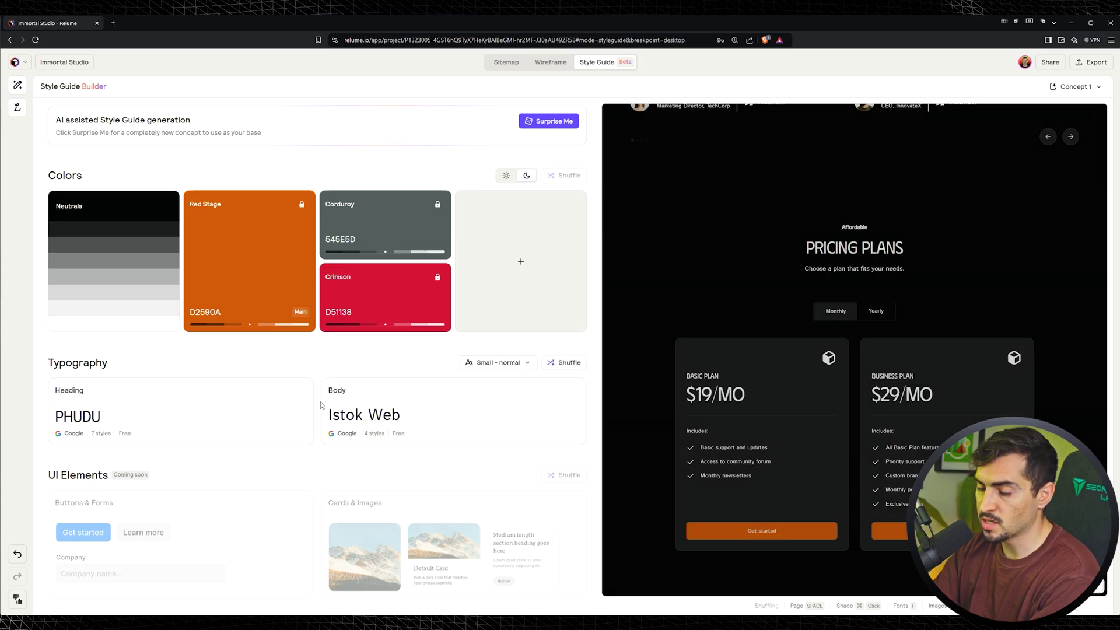
left_click(234, 403)
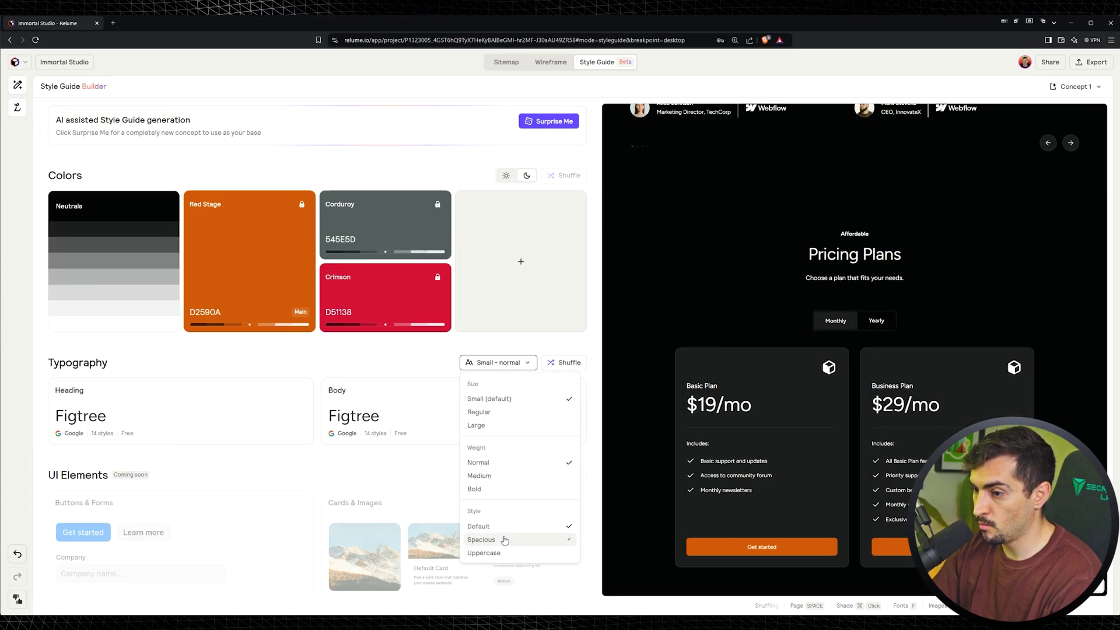
- Set the typography size to Regular and review the sections in the full-width page preview
left_click(490, 413)
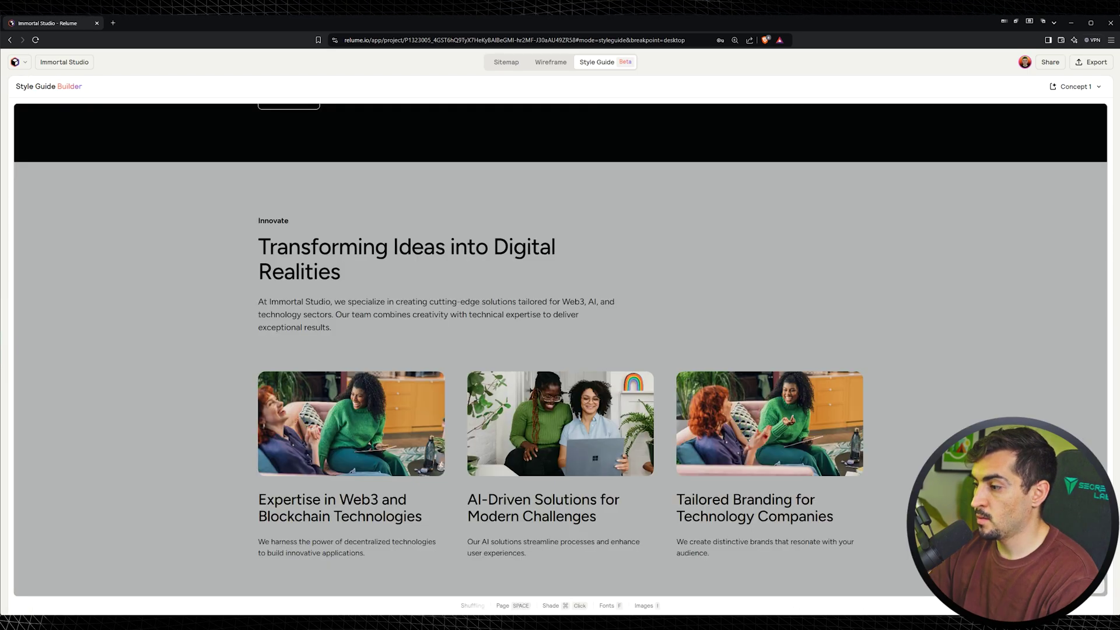
scroll(560, 350, "up", 20)
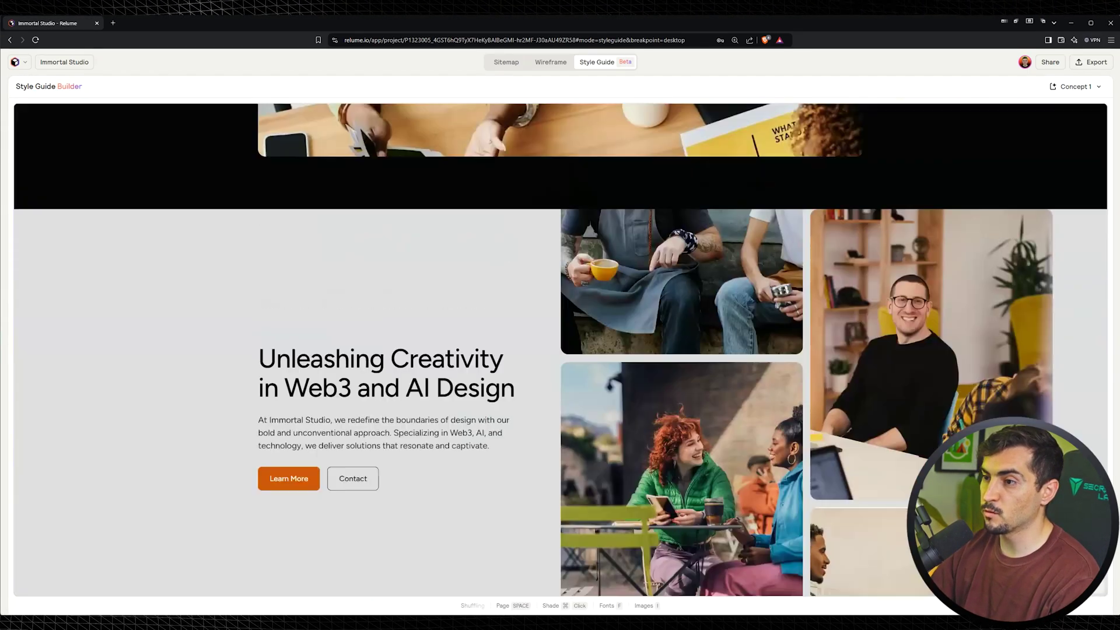
- Return to the start of the page preview and view the Top 3 concepts overview
scroll(560, 350, "up", 2)
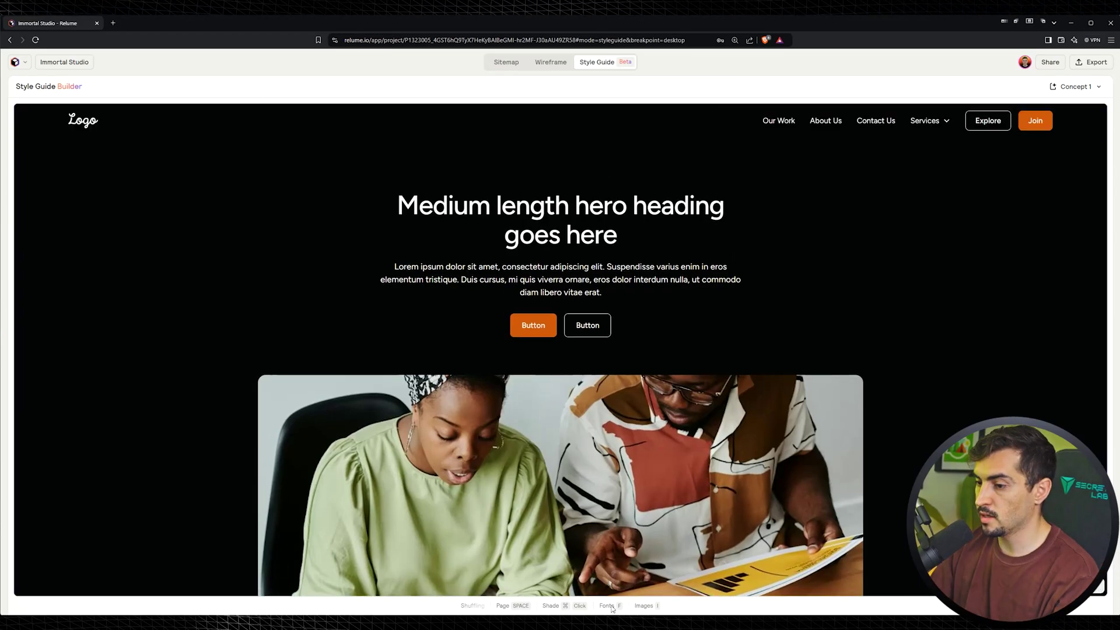
left_click(1071, 87)
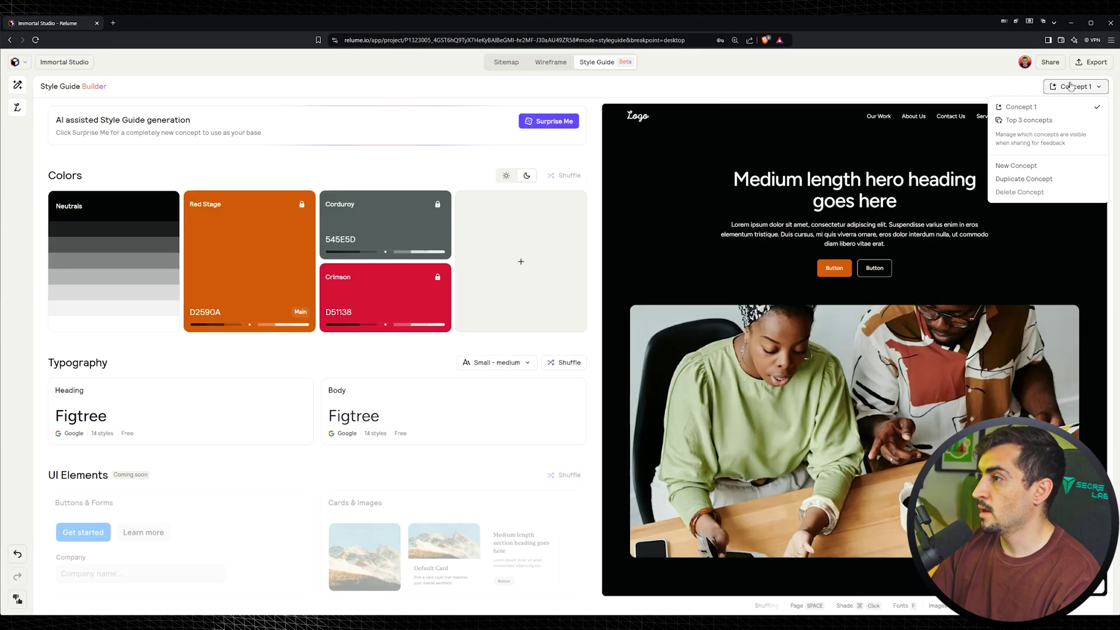
left_click(1041, 120)
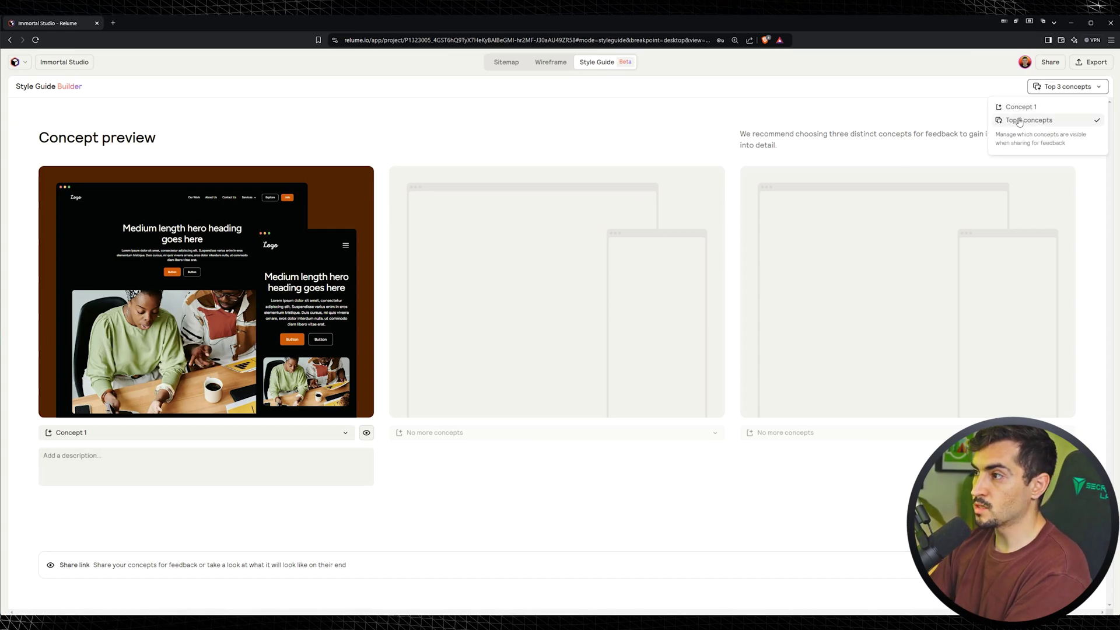
- Create a new style guide concept from Concept 1's view and generate its colors and fonts with Surprise Me
left_click(1030, 107)
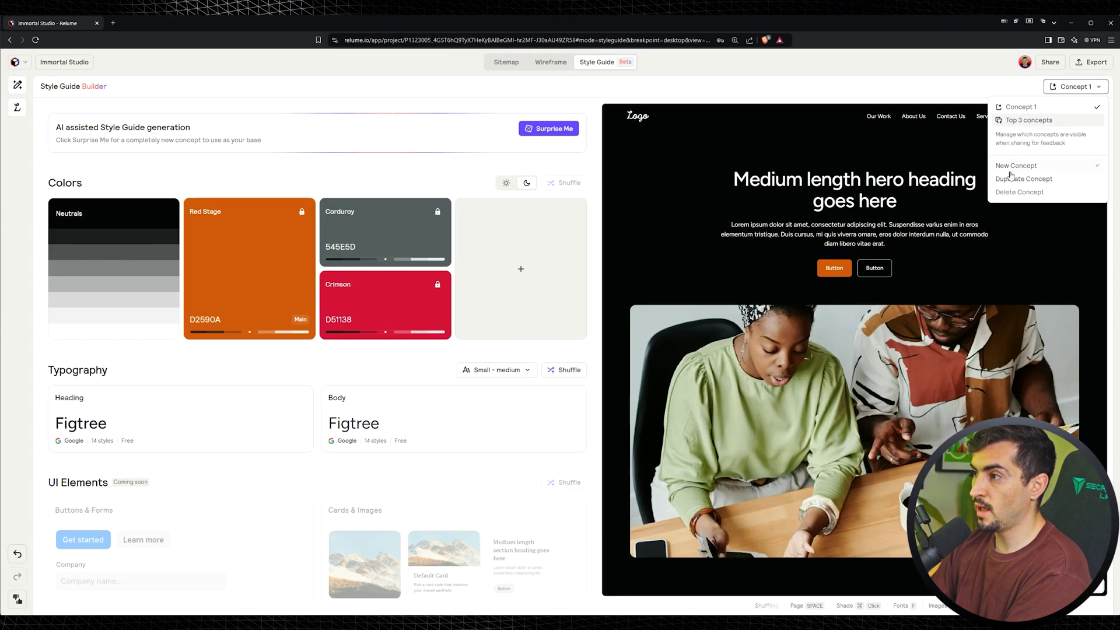
left_click(1014, 167)
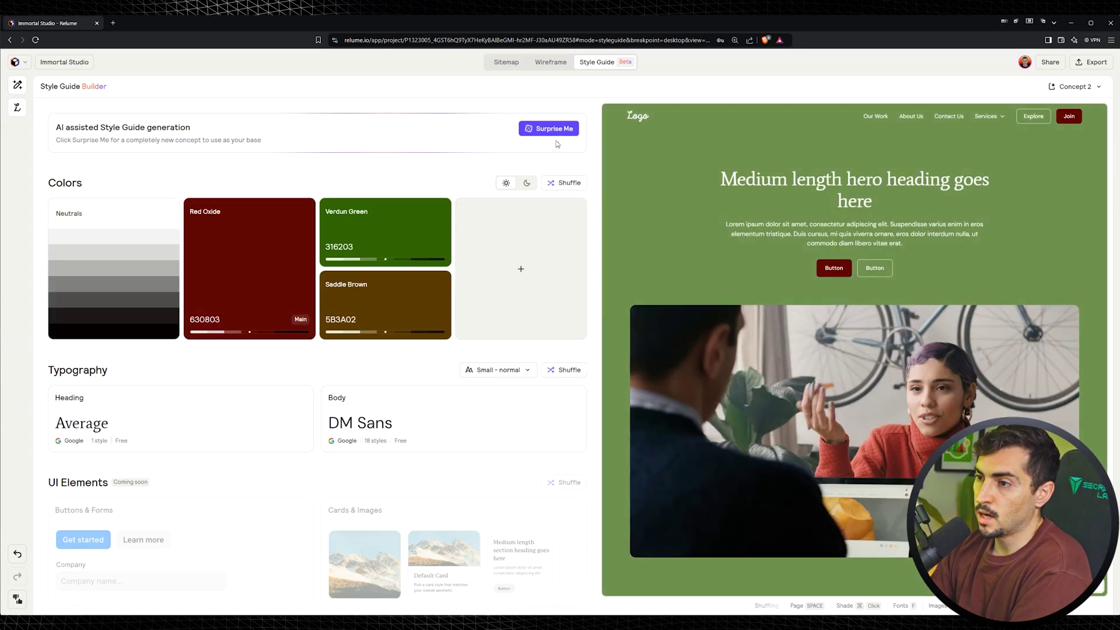
left_click(535, 128)
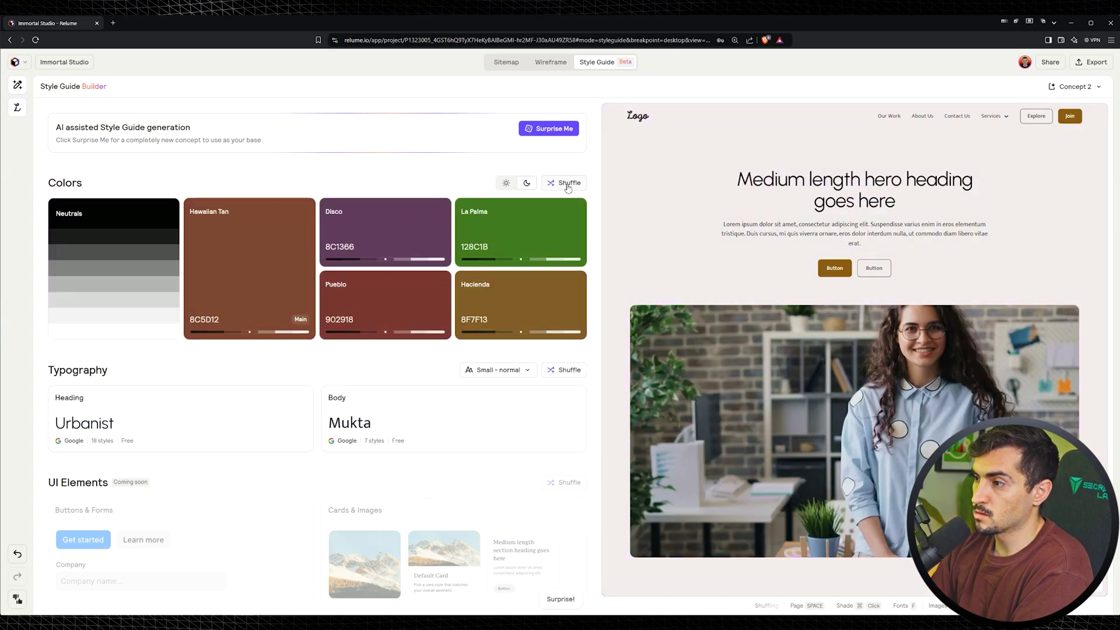
- Remove the Hacienda and La Palma colors from Concept 2 and shuffle its palette to Purple Heart 7B27DB as the main color
left_click(556, 284)
left_click(556, 211)
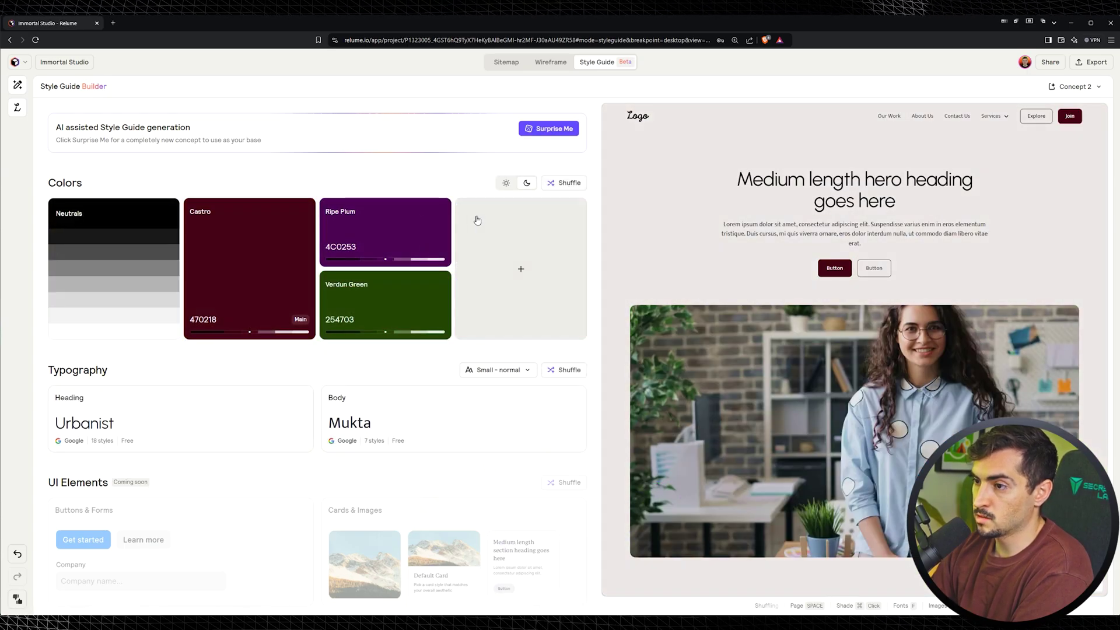
left_click(558, 183)
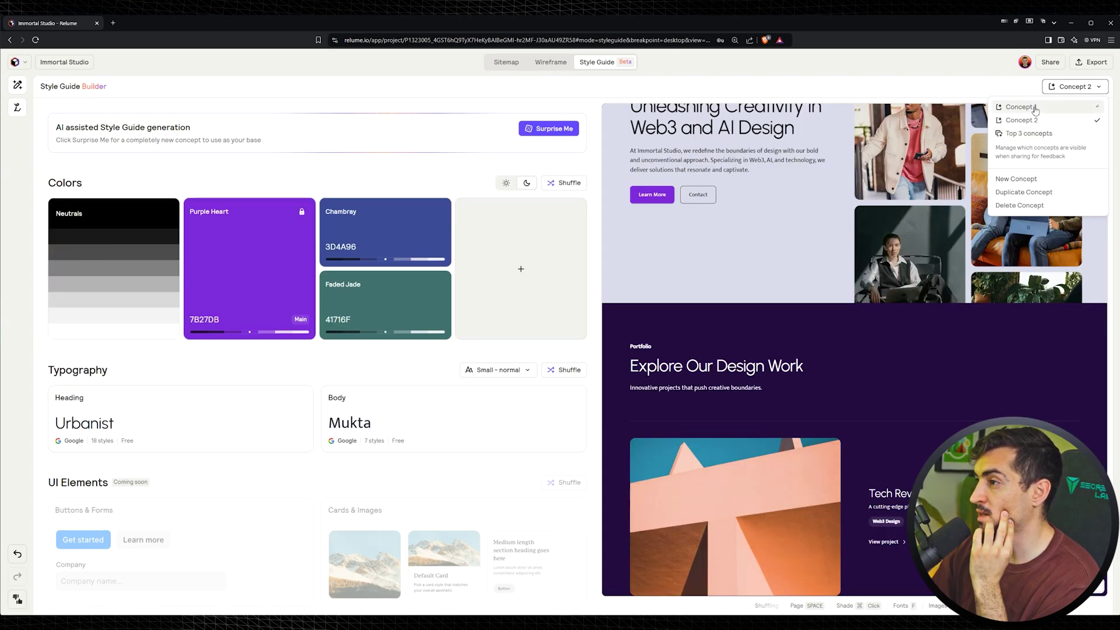
- Compare Concept 1 with Concept 2, and view Concept 2's full preview from the Top 3 concepts overview
left_click(1036, 108)
left_click(1046, 121)
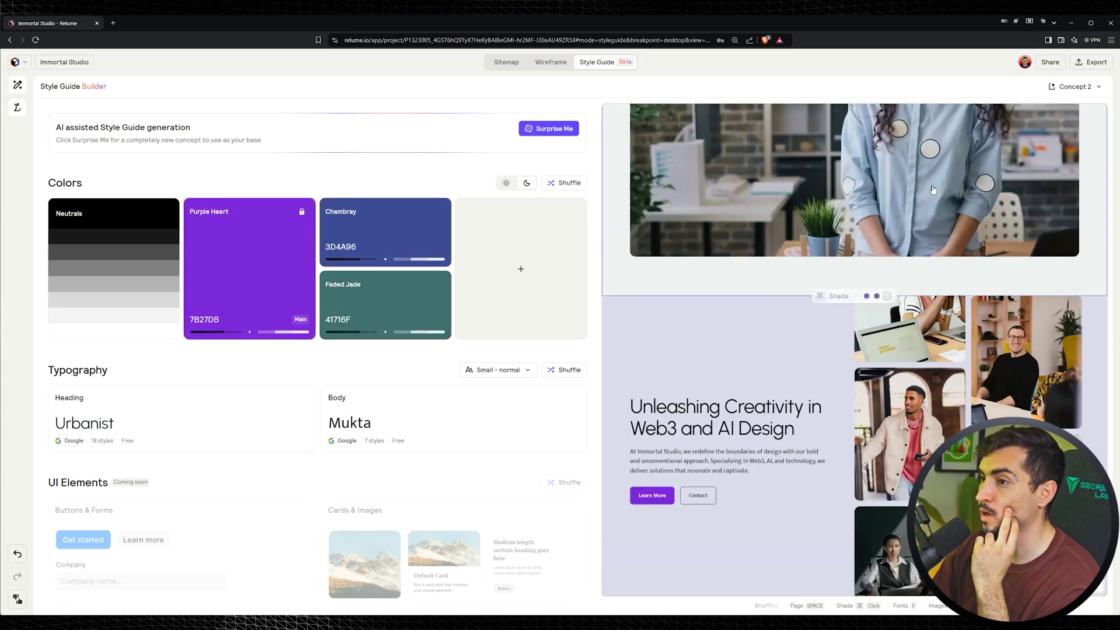
left_click(1029, 134)
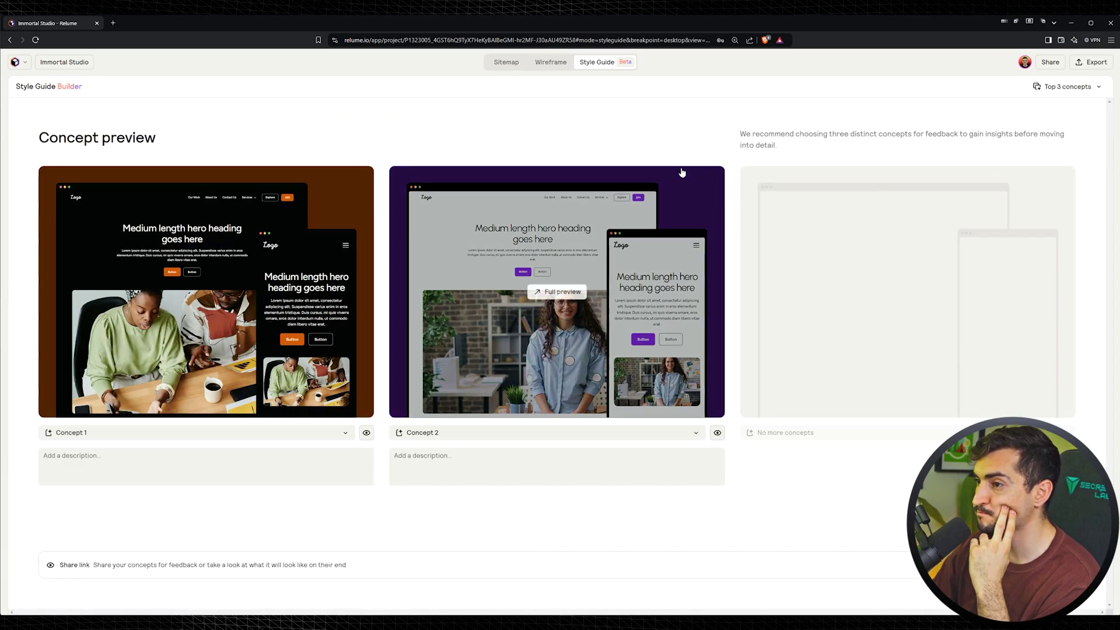
left_click(554, 301)
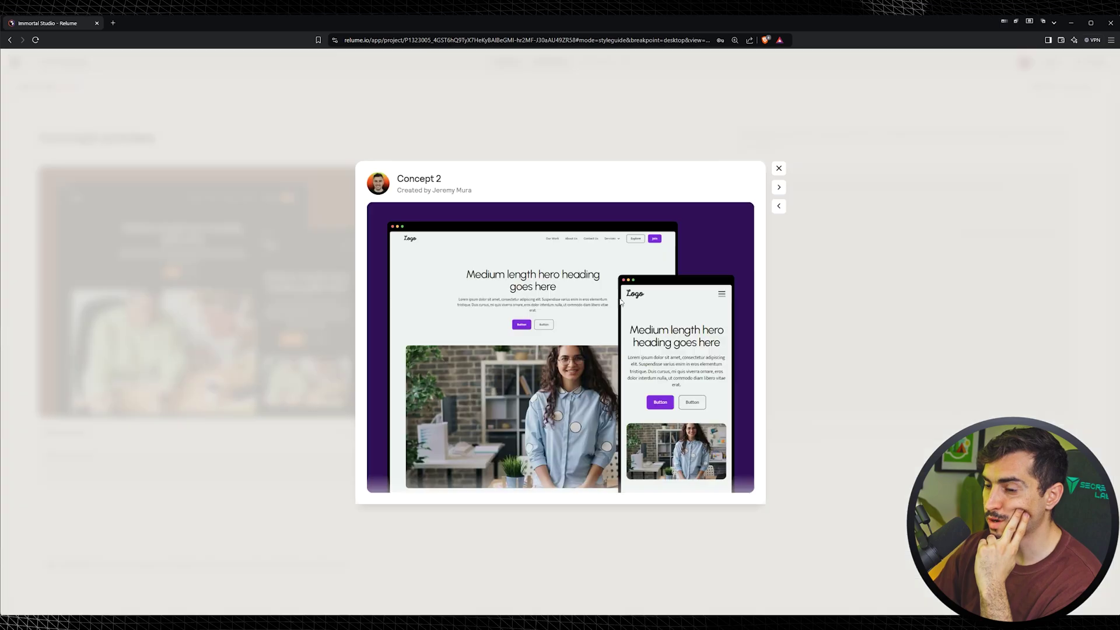
left_click(782, 197)
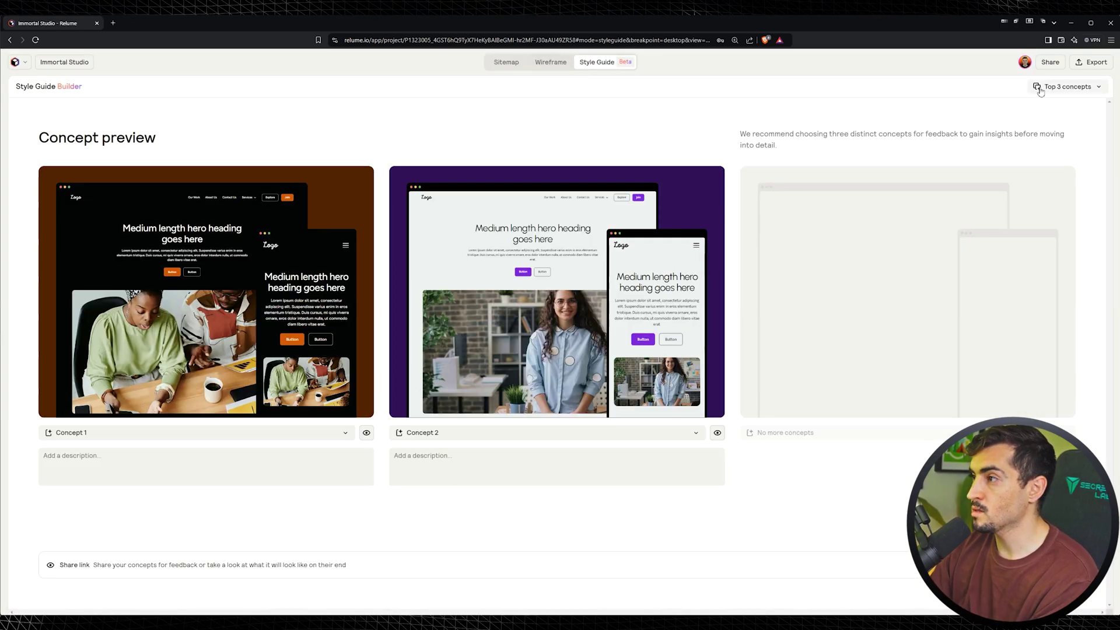
- Return to Concept 1 and check which export options the style guide offers
left_click(1058, 87)
left_click(1060, 88)
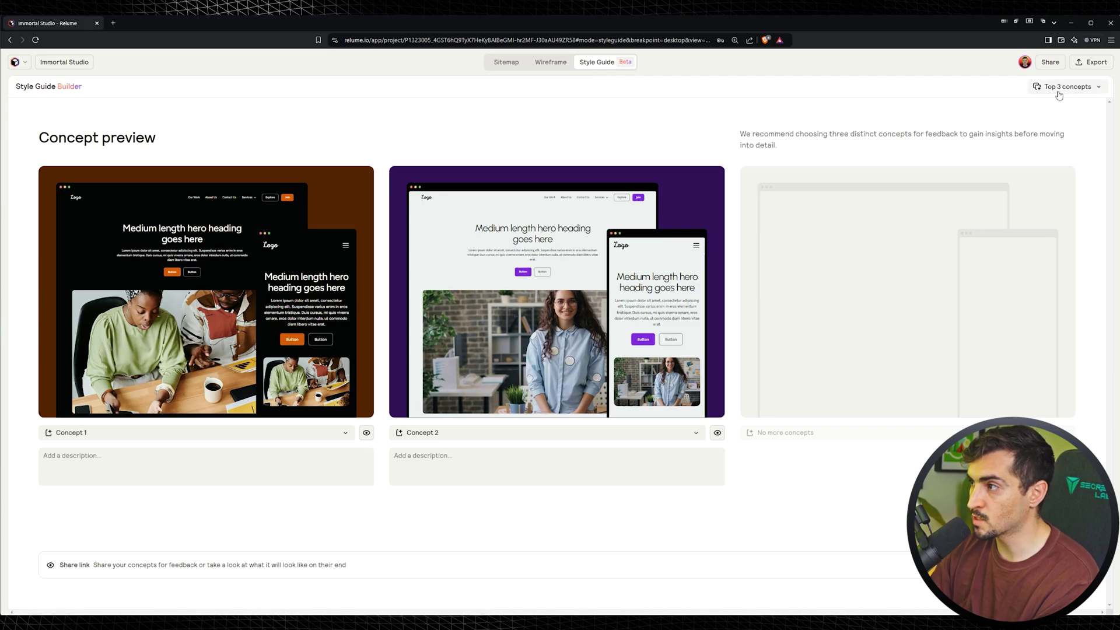
left_click(1060, 88)
left_click(1057, 110)
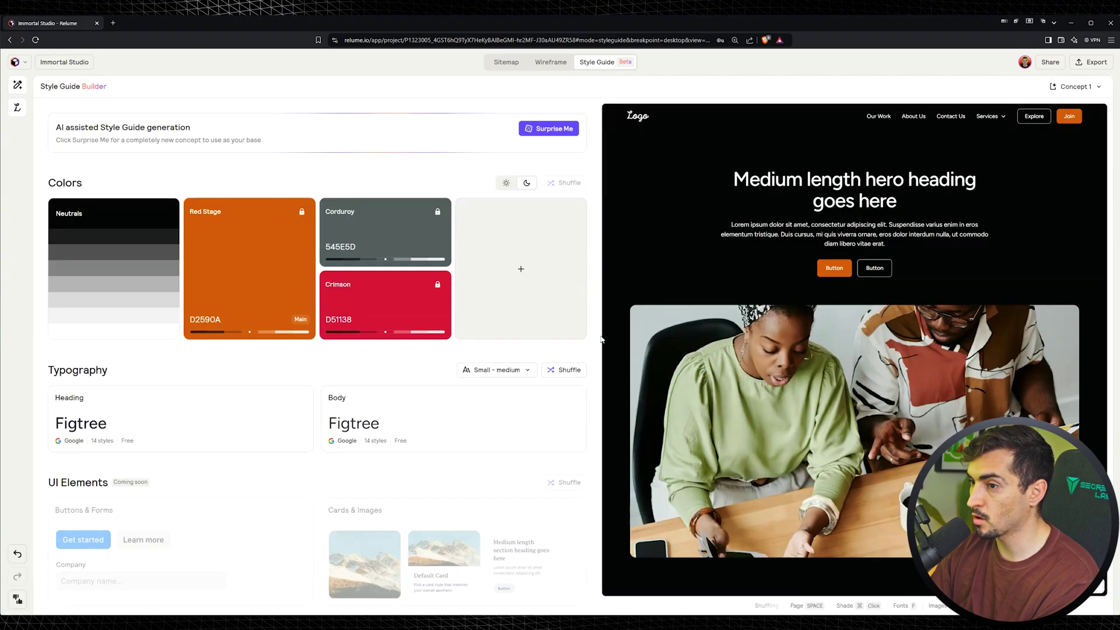
left_click(1096, 62)
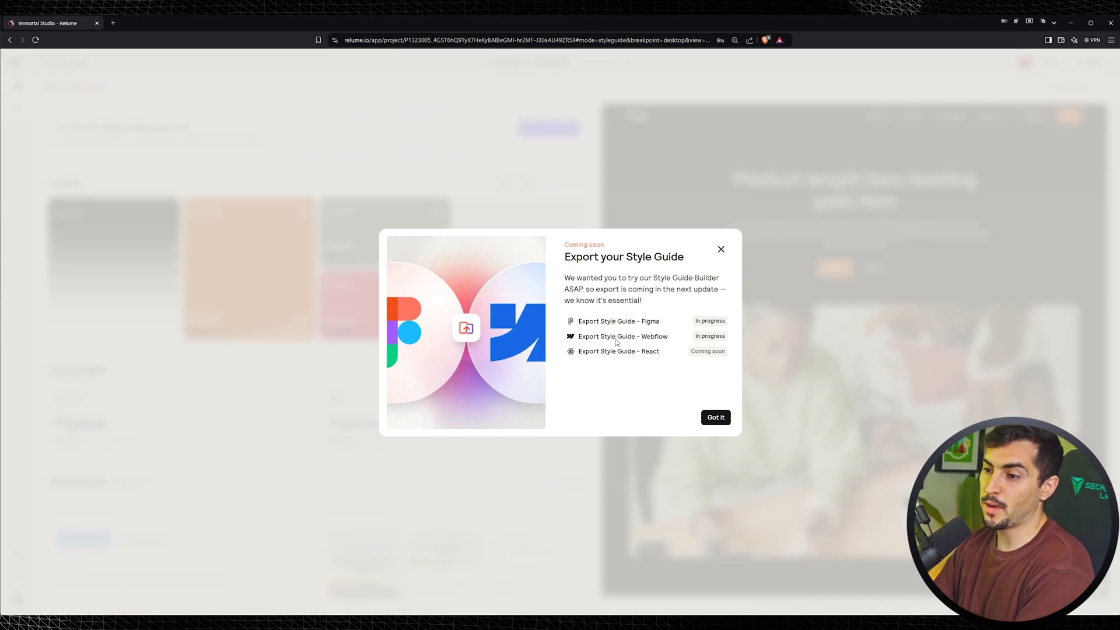
left_click(719, 419)
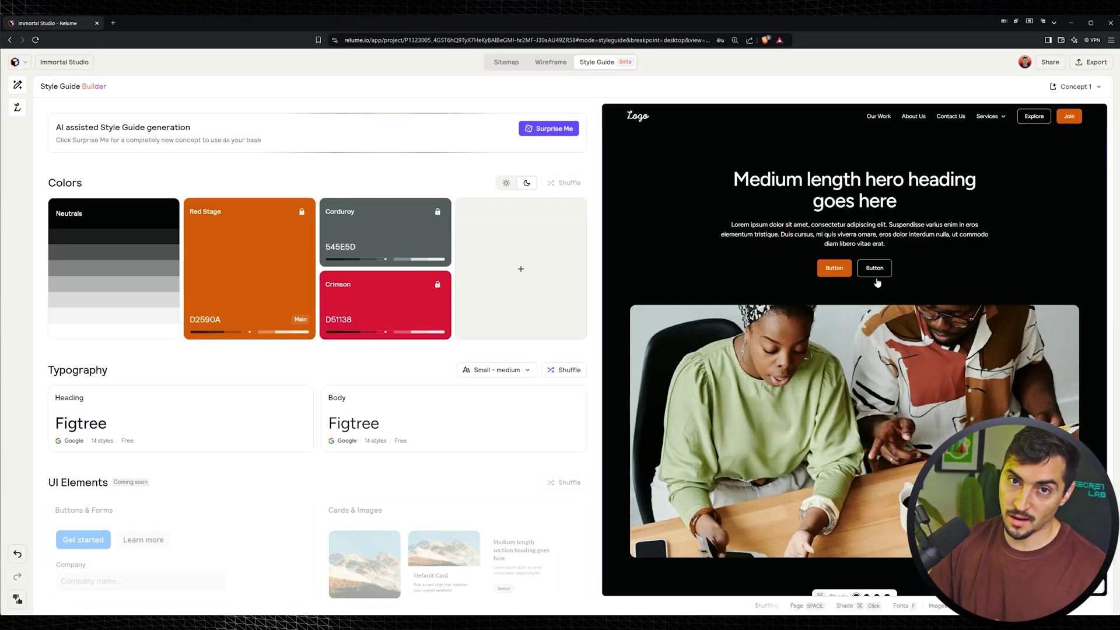
- Switch to the wireframes and, from their Figma export instructions, open the Relume Figma Kit (v2.8) in Figma
left_click(561, 64)
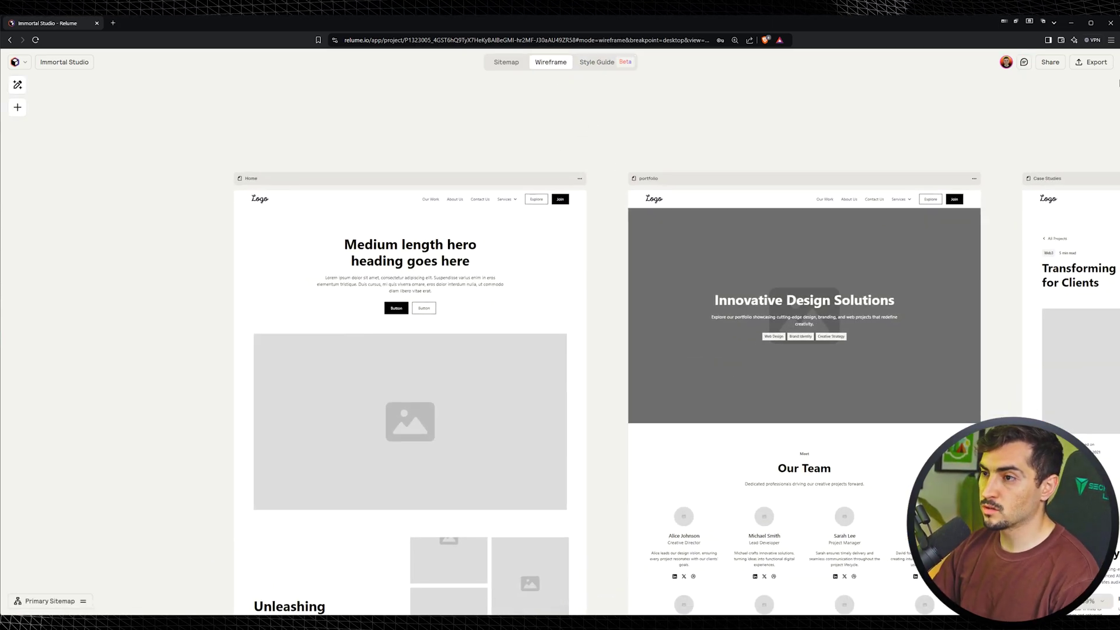
left_click(1094, 63)
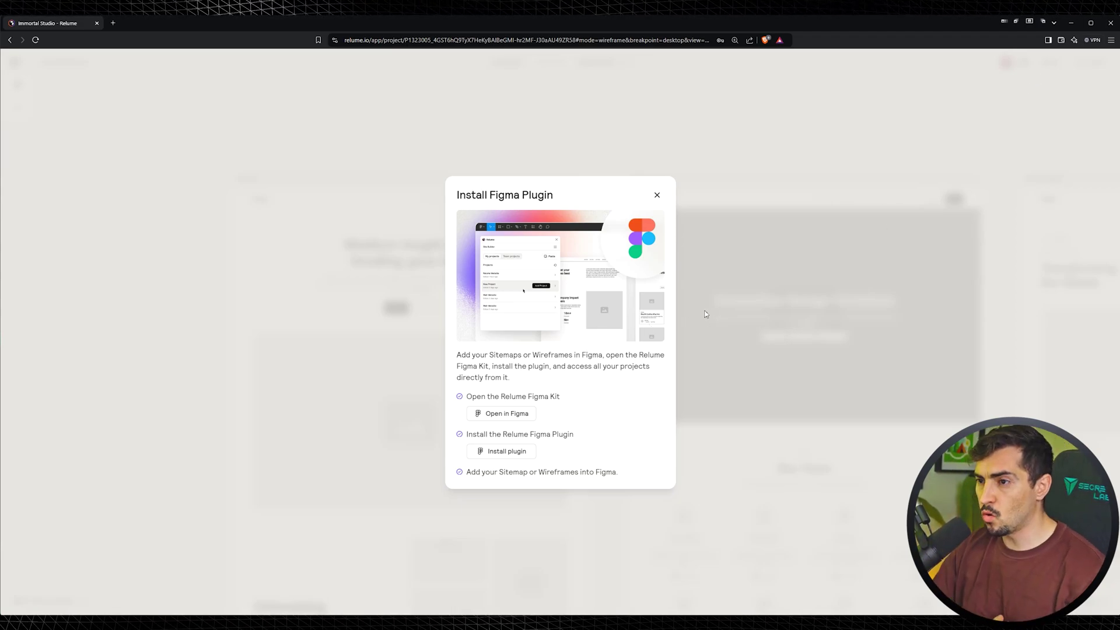
left_click(505, 416)
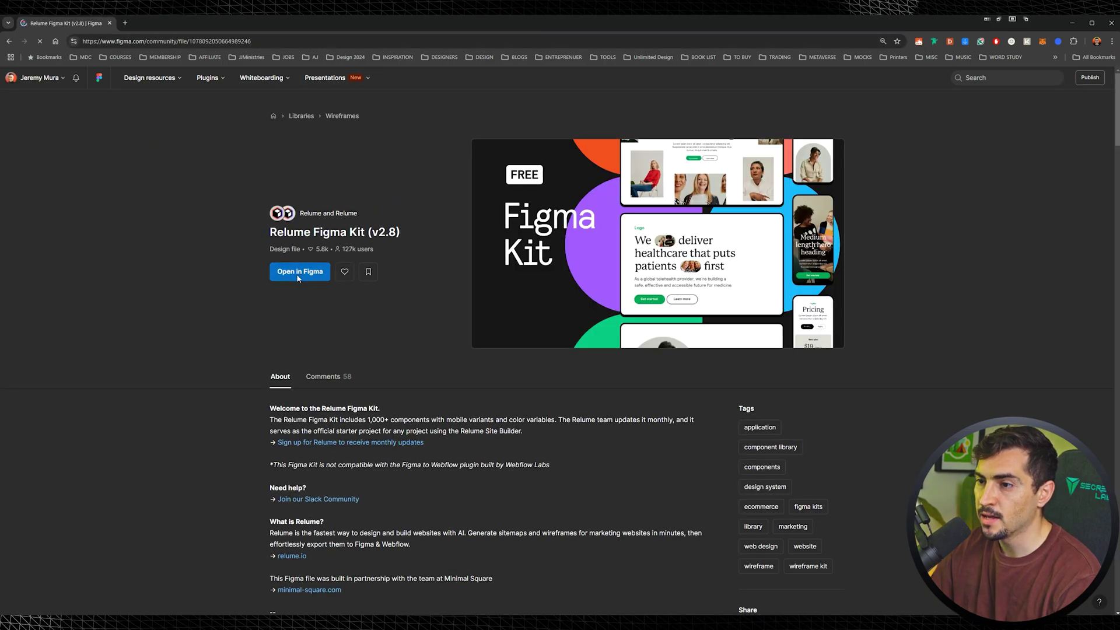
left_click(304, 273)
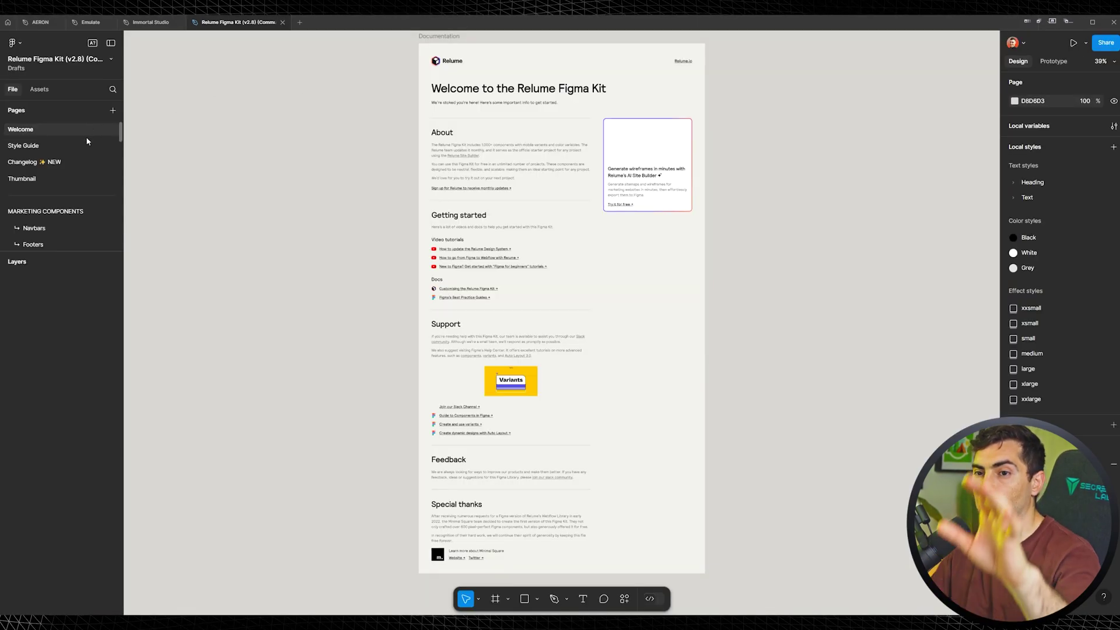
- Read through the kit's Welcome page and examine the Typography and Colour Variables frames on the Style Guide page with the interface hidden
scroll(530, 97, "up", 3)
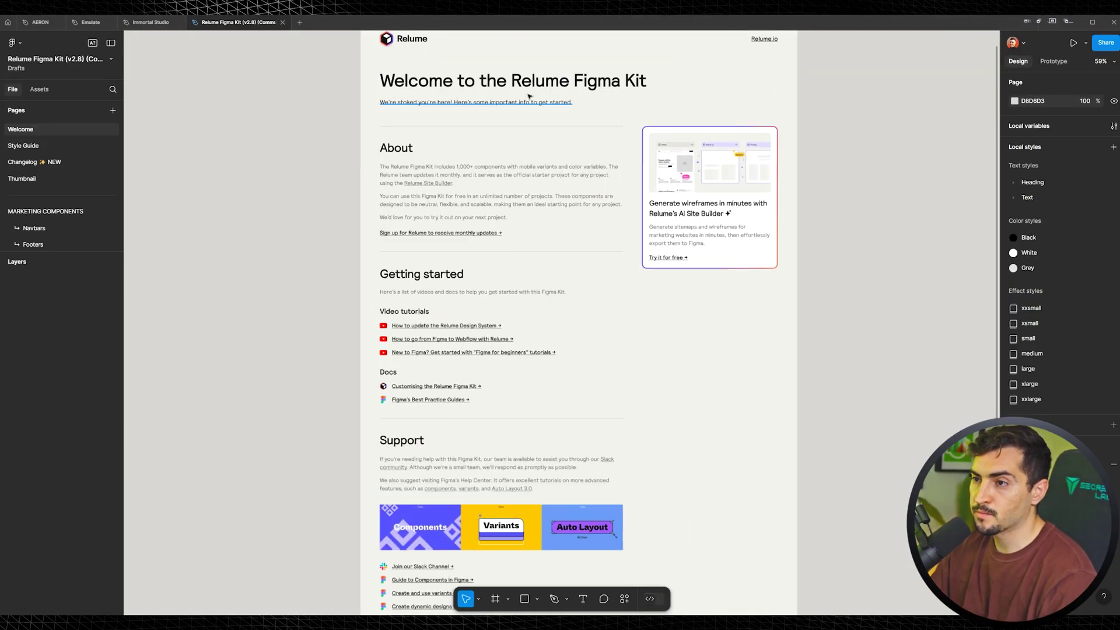
scroll(525, 175, "down", 5)
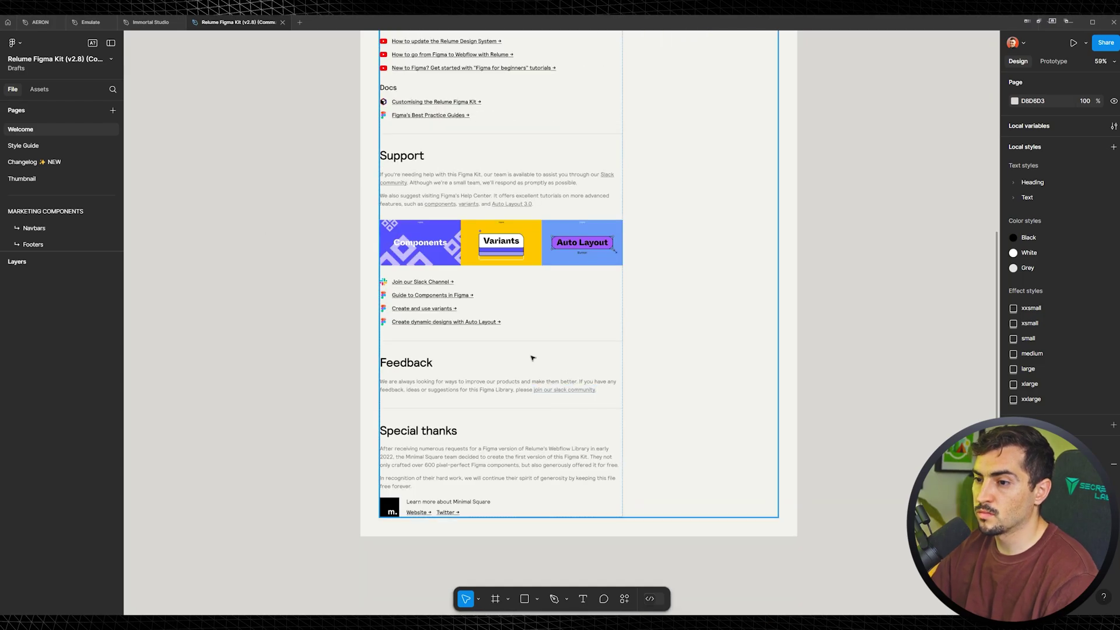
left_click(25, 145)
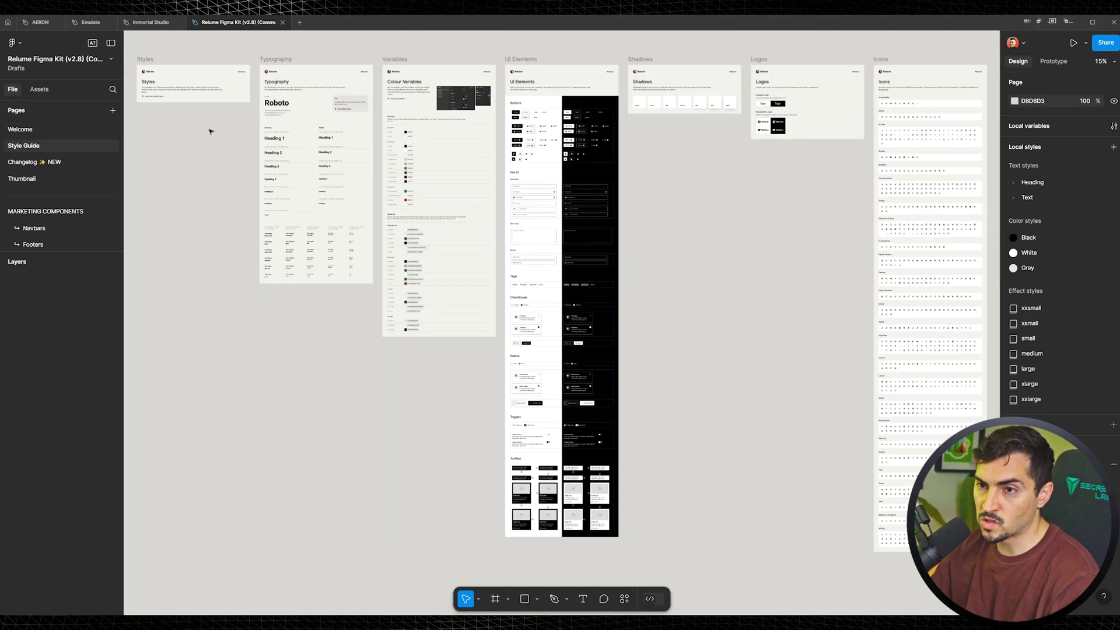
left_click_drag(204, 135, 291, 196)
scroll(256, 146, "up", 8)
left_click_drag(746, 220, 540, 175)
key("ctrl+backslash")
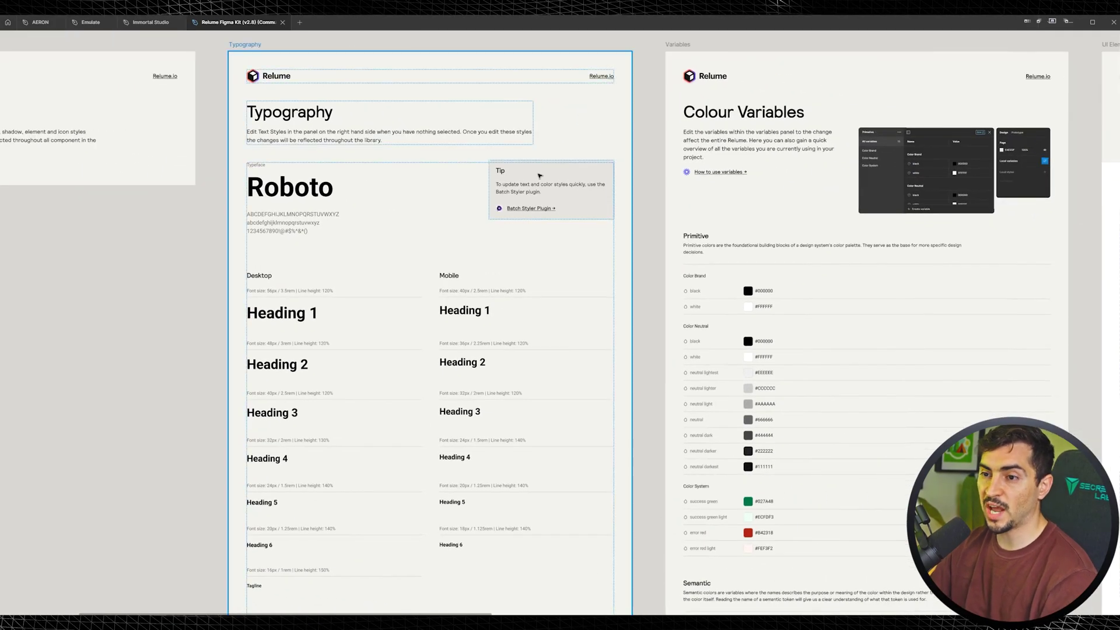
- Examine the UI Elements, Shadows, Logos and Icons frames of the Style Guide page, and restore the interface
scroll(868, 292, "right", 8)
scroll(706, 213, "down", 1)
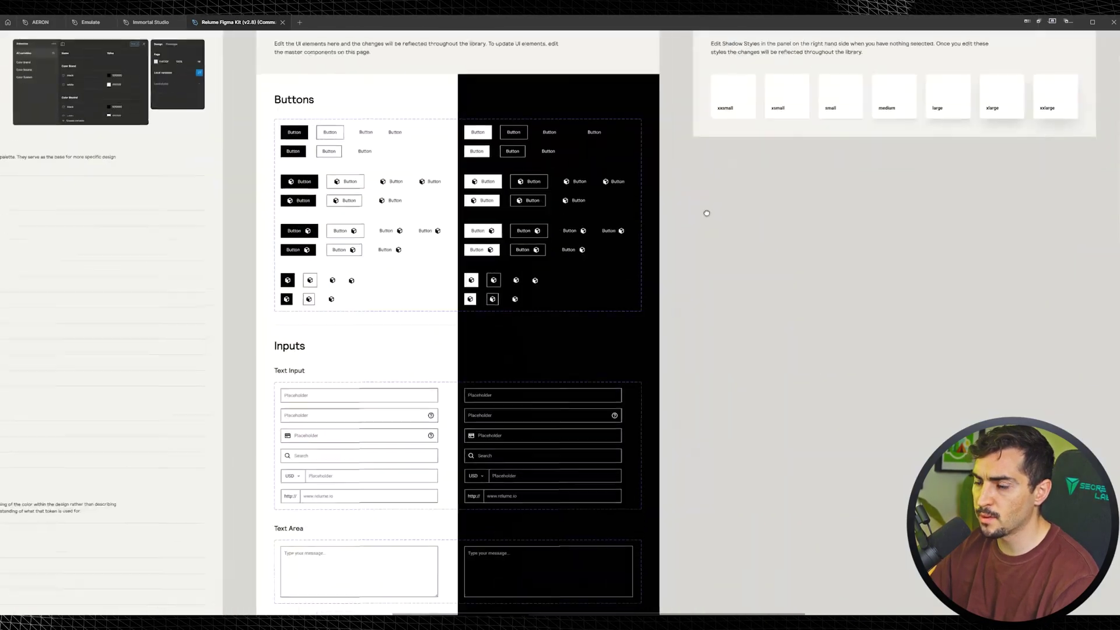
scroll(706, 213, "down", 1)
scroll(706, 213, "right", 10)
scroll(553, 218, "down", 5)
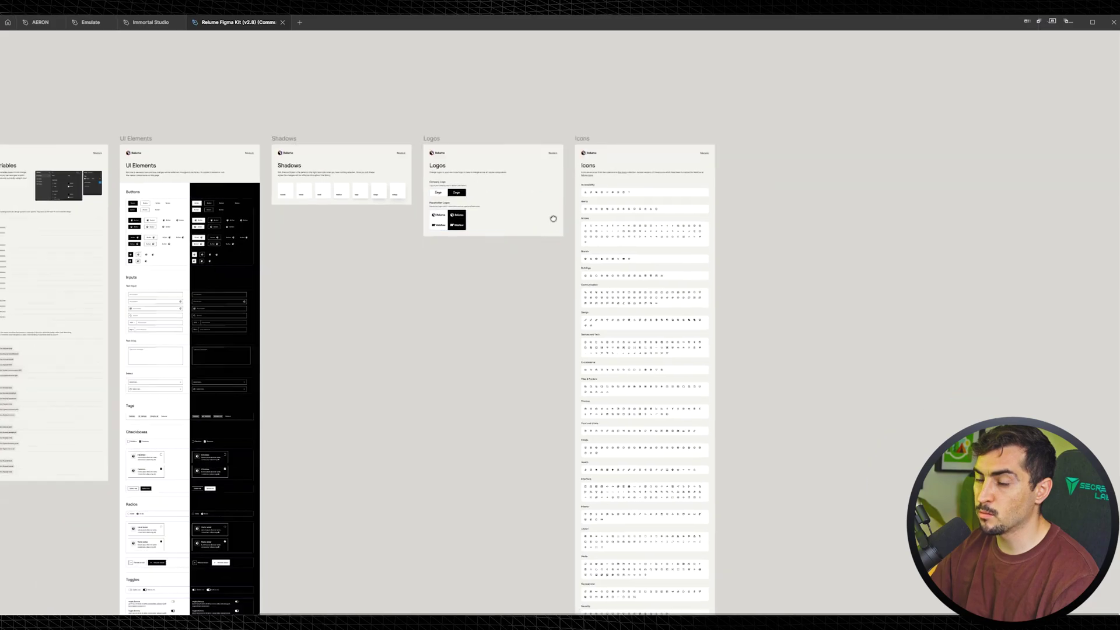
scroll(553, 218, "up", 5)
scroll(552, 218, "left", 10)
scroll(726, 102, "down", 5)
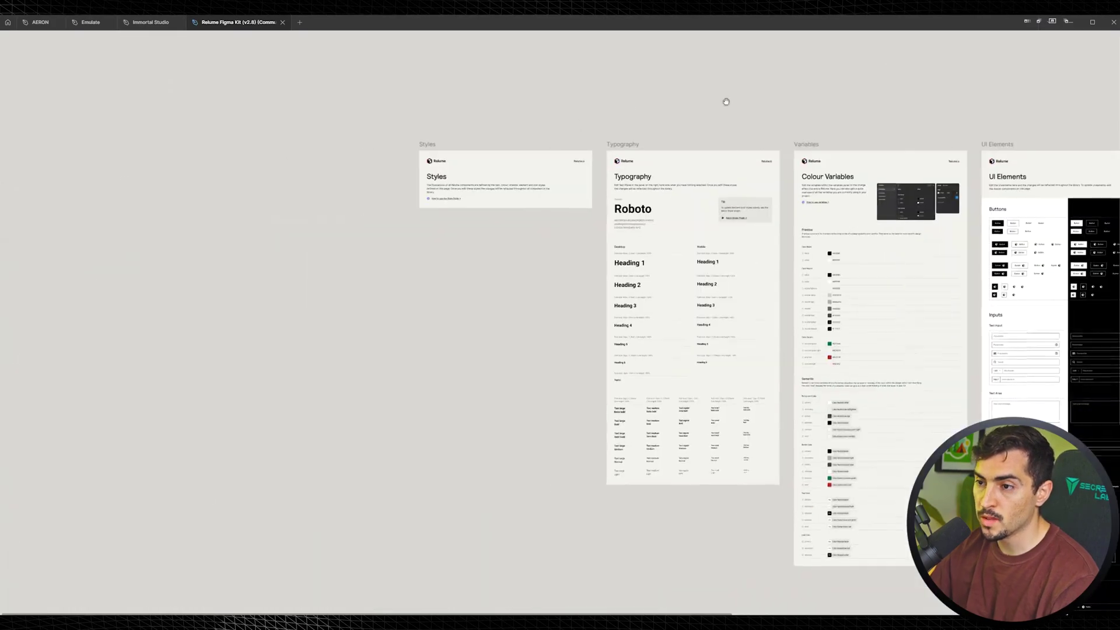
key("ctrl+backslash")
- Look through the kit's Changelog and Thumbnail pages
left_click(44, 166)
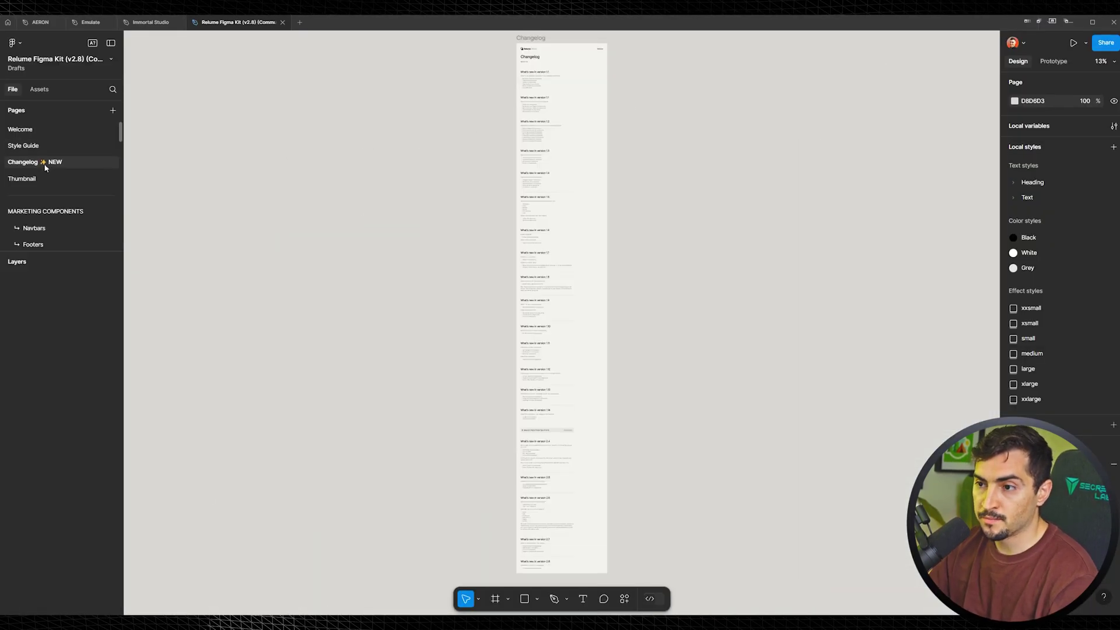
scroll(595, 212, "up", 3)
scroll(565, 208, "down", 5)
left_click(55, 178)
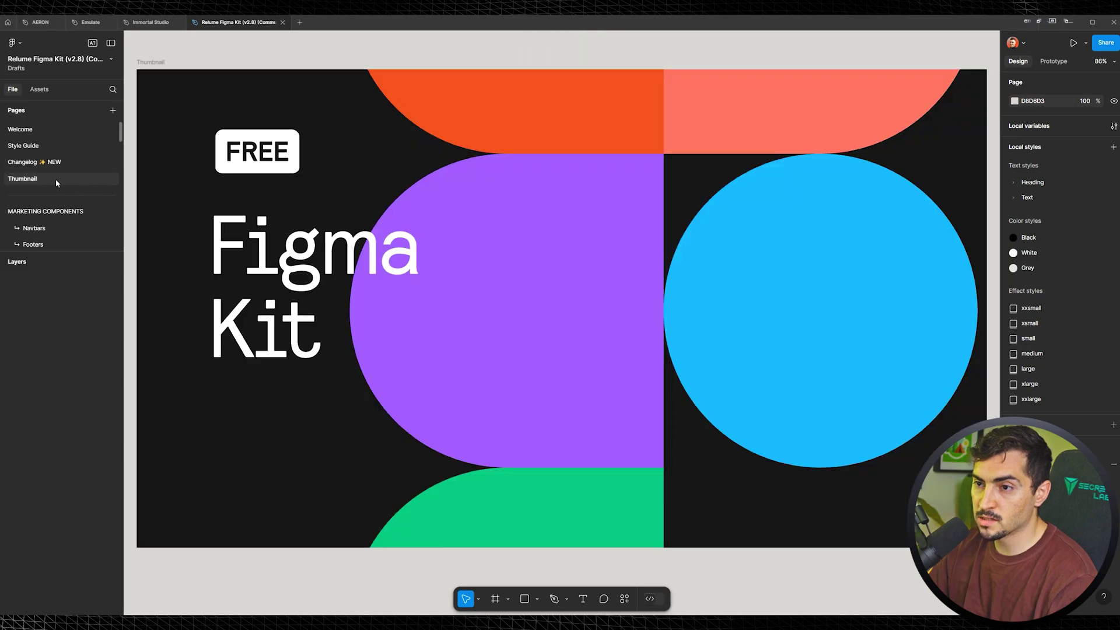
- Delete the Changelog, Thumbnail and Welcome pages from the Relume Figma Kit file
left_click(59, 164)
left_click(57, 179, "shift")
right_click(59, 176)
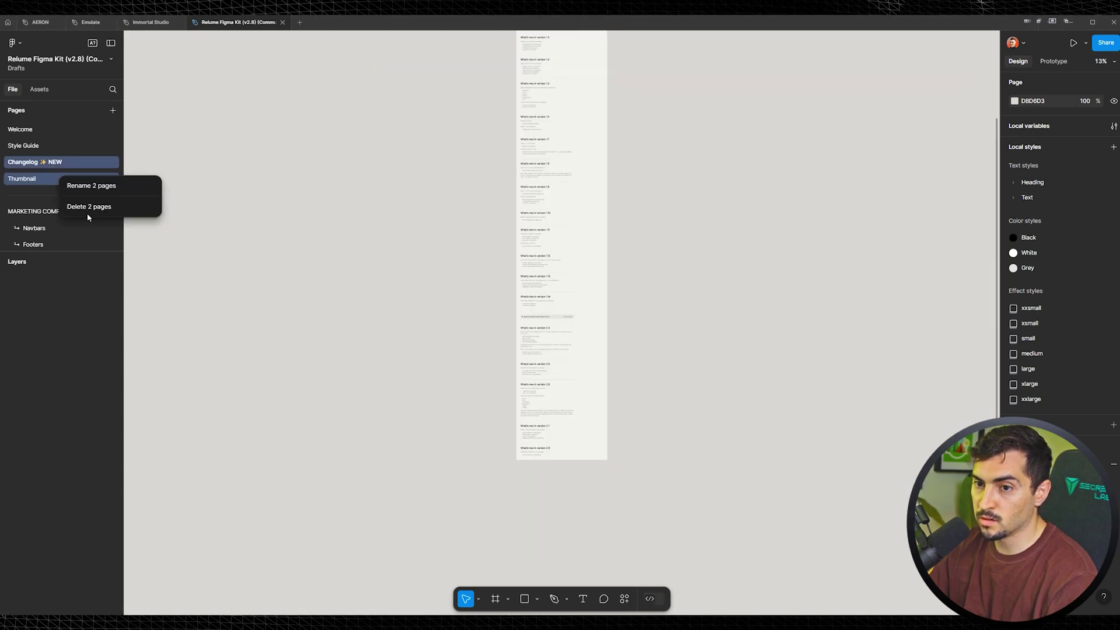
right_click(53, 128)
left_click(75, 191)
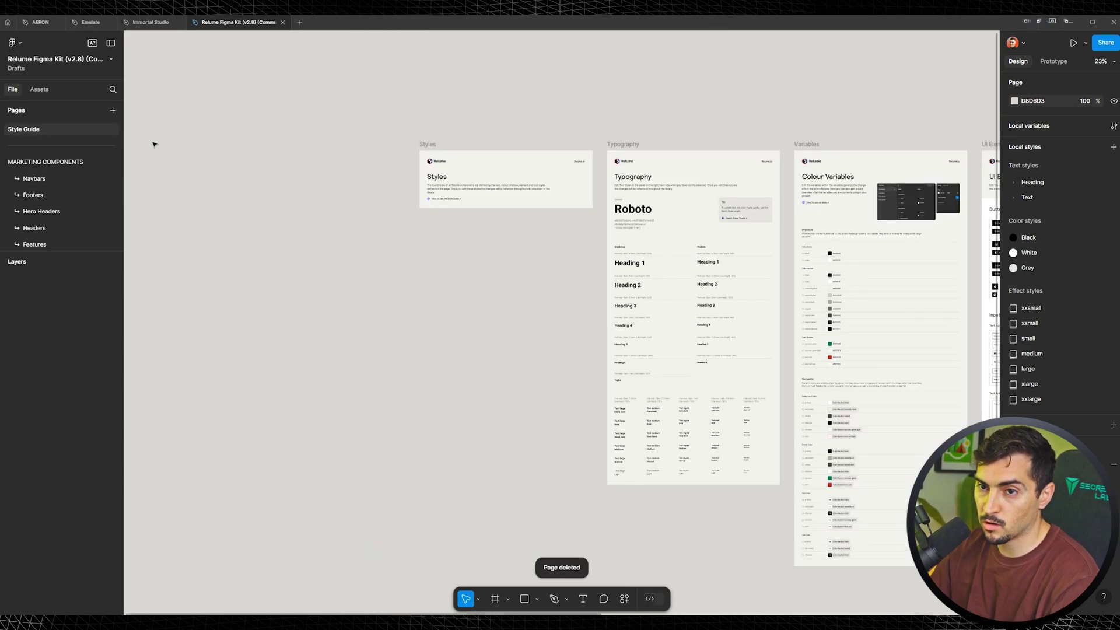
- Enlarge the page list, view the Navbars page and browse the marketing, ecommerce and application component pages
left_click_drag(41, 258, 41, 513)
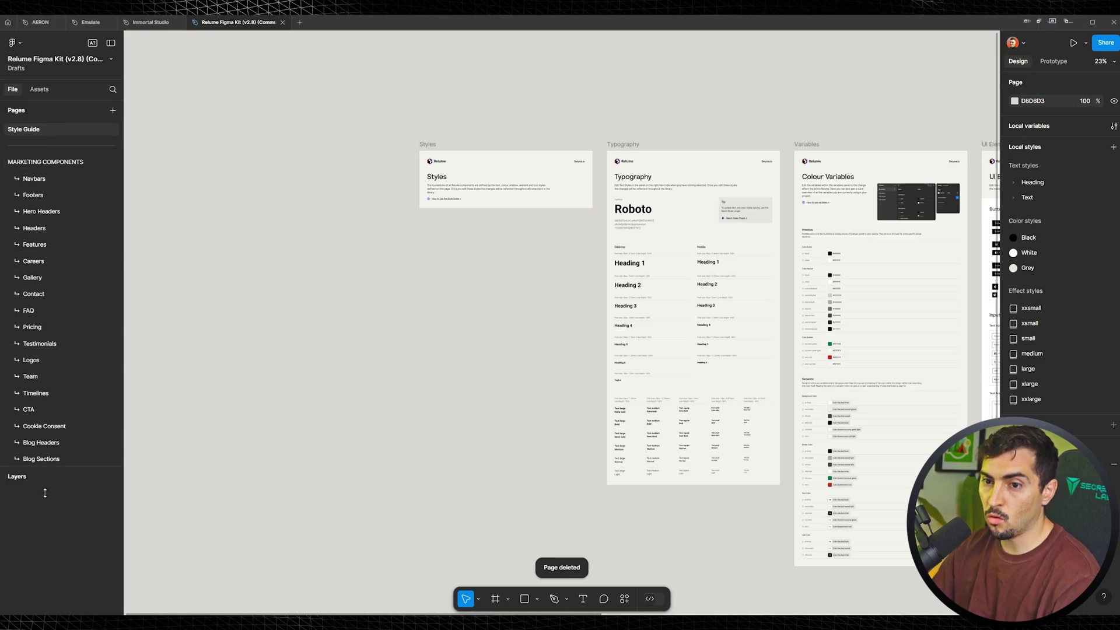
left_click(74, 175)
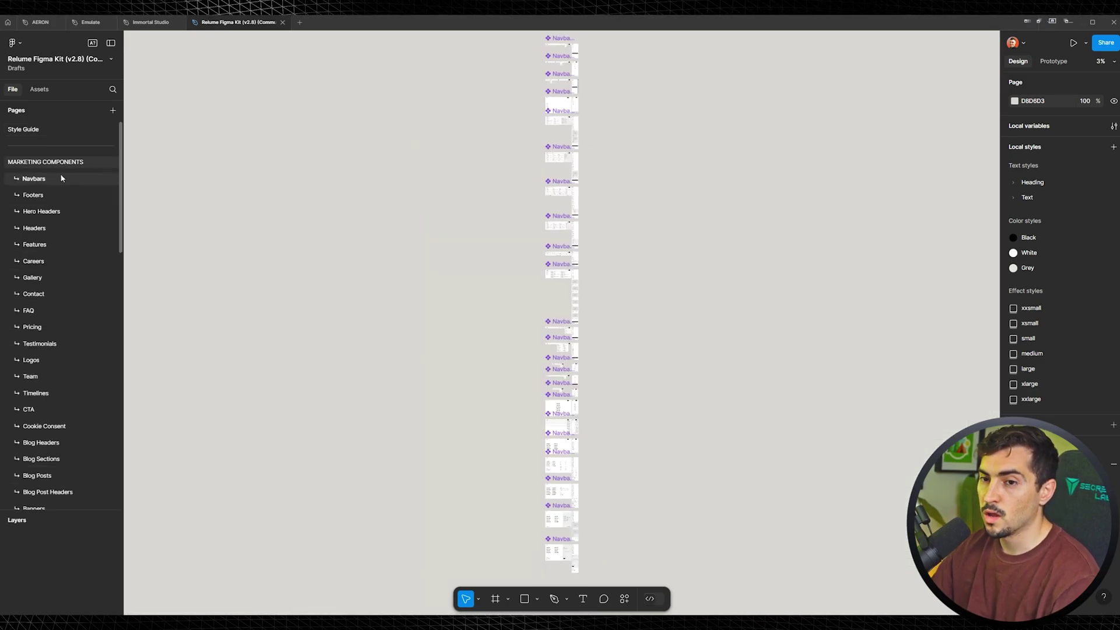
scroll(64, 202, "down", 10)
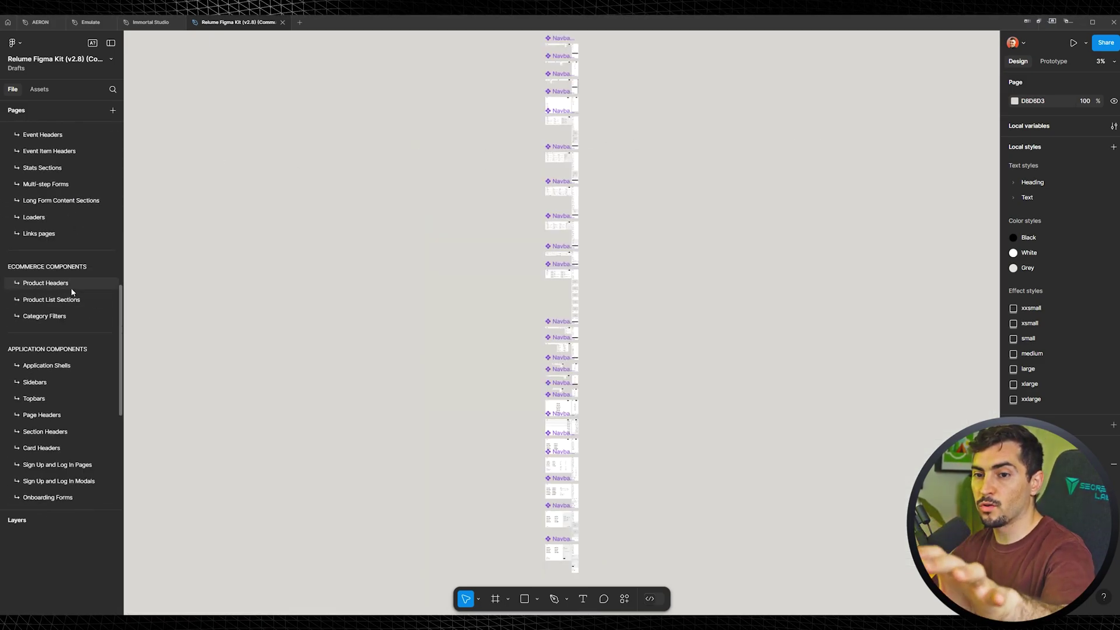
scroll(77, 286, "up", 10)
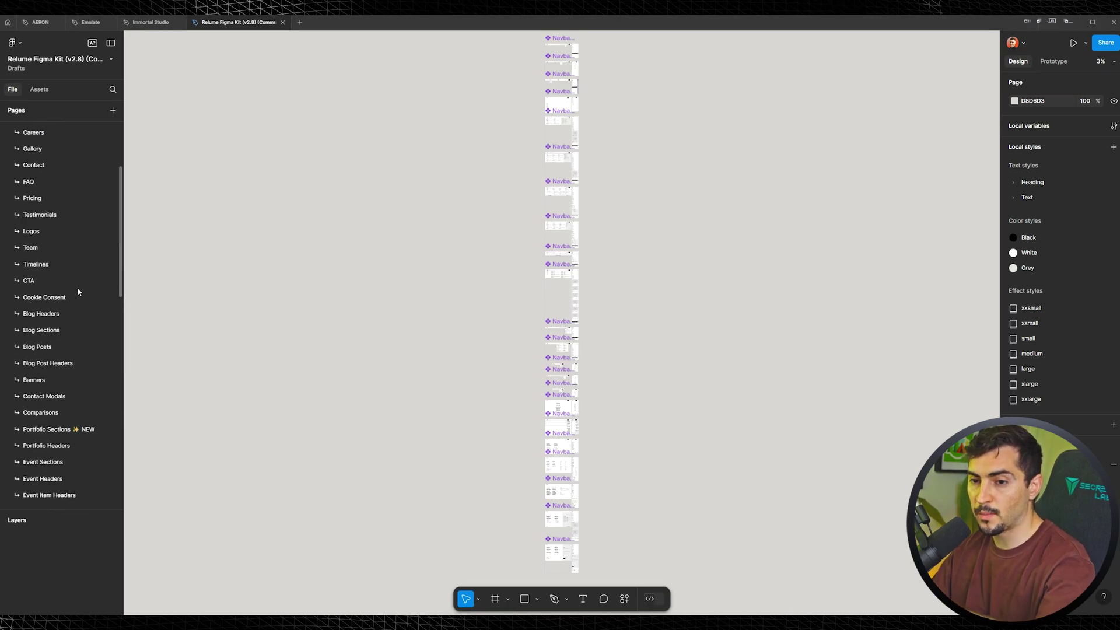
- Browse the Hero Headers and Gallery component pages of the kit
left_click(75, 212)
left_click(54, 277)
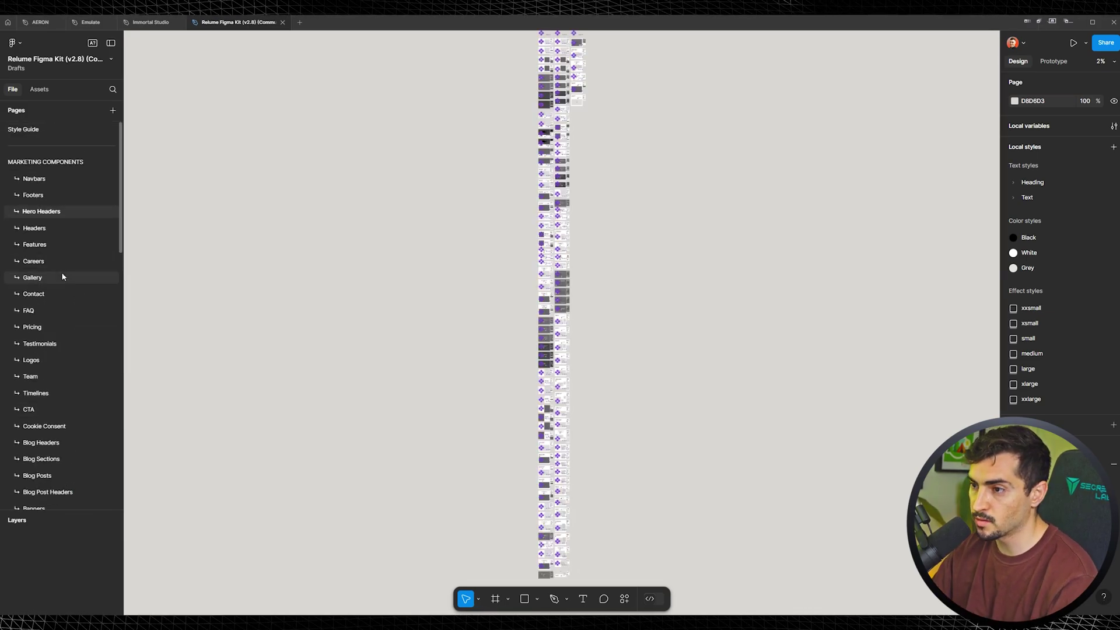
scroll(513, 157, "up", 10)
left_click_drag(475, 142, 604, 250)
scroll(605, 249, "down", 20)
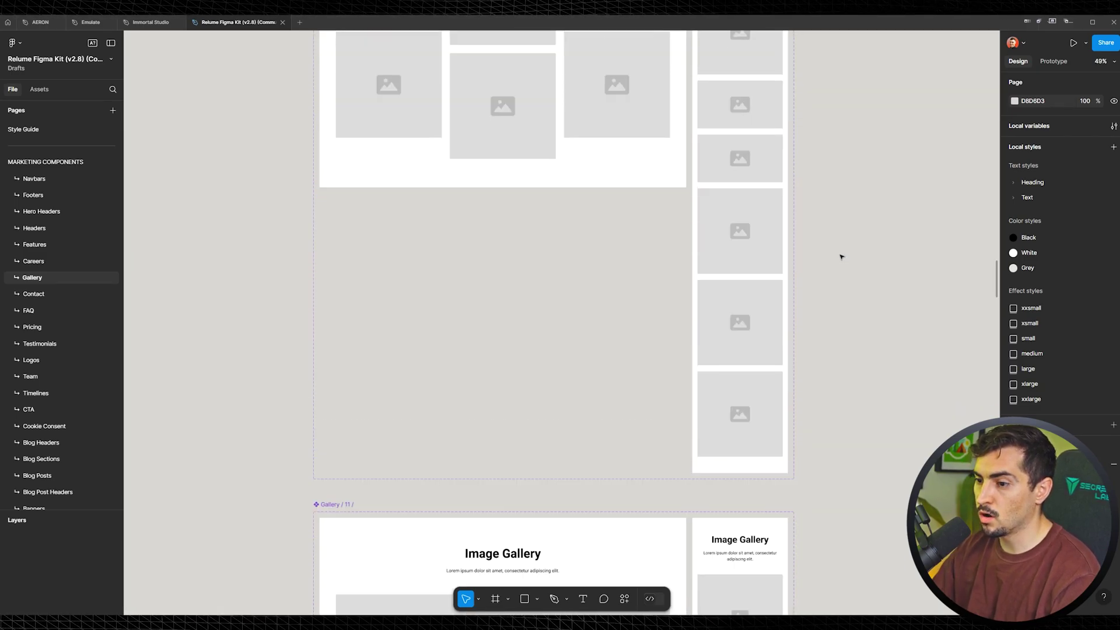
scroll(840, 252, "up", 10)
- On the Style Guide page, run the Relume plugin and add the wireframe of the Immortal Studio project's Primary Sitemap
left_click(23, 129)
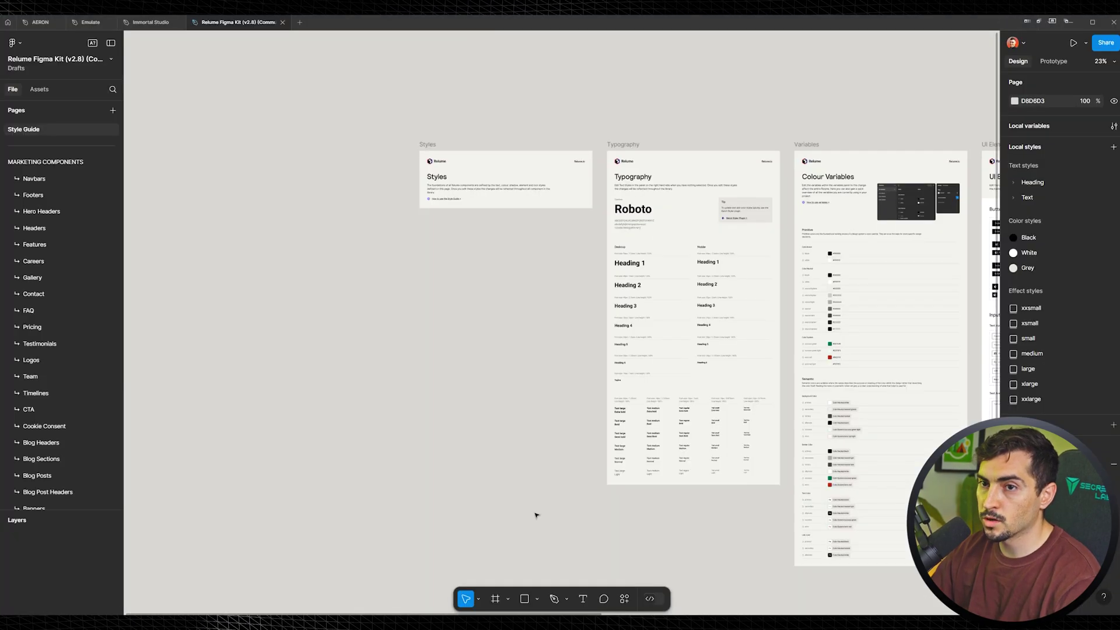
scroll(535, 515, "up", 5)
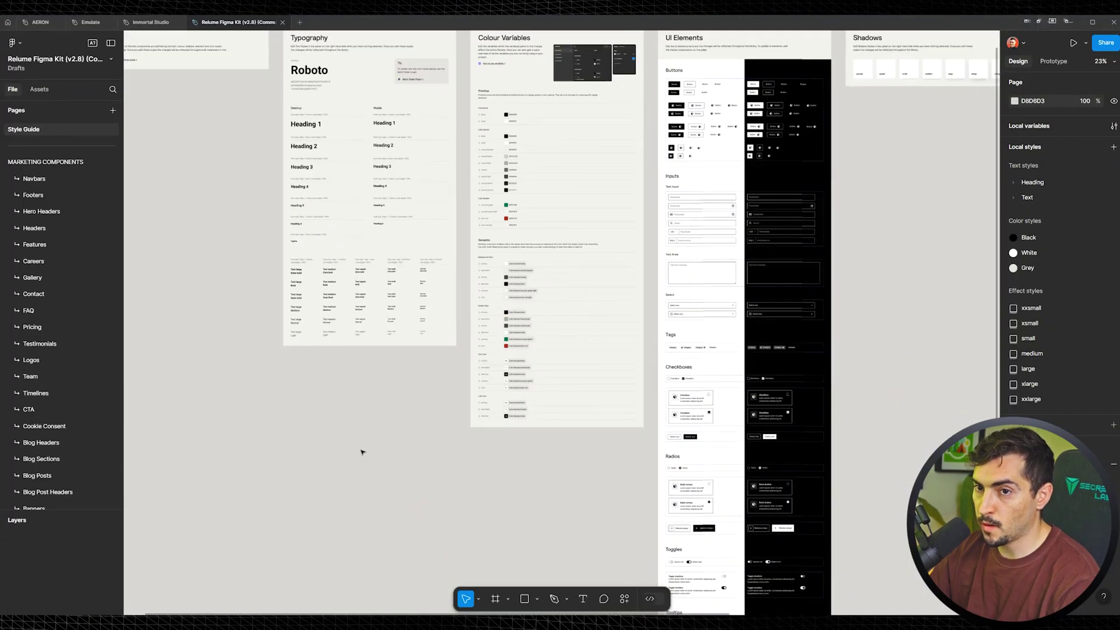
left_click(623, 598)
type("relume")
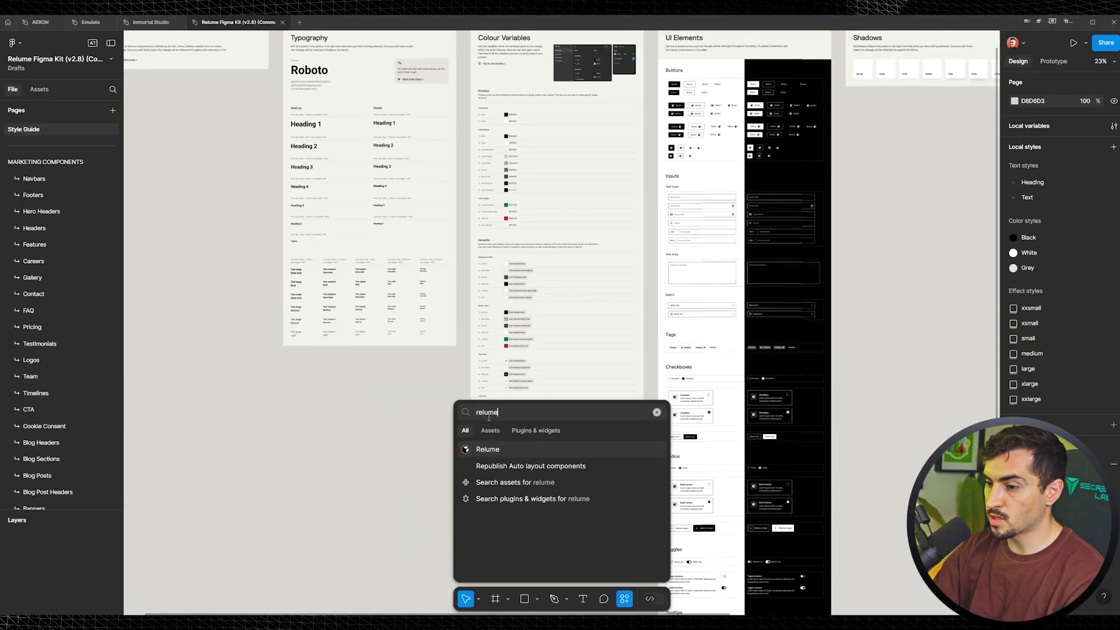
left_click(476, 447)
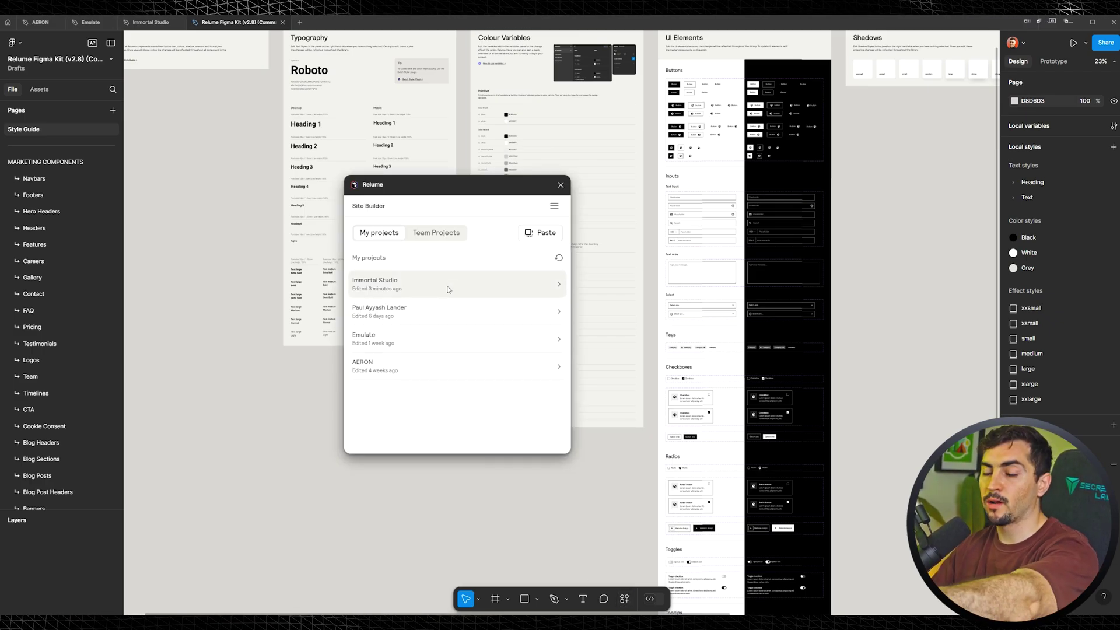
left_click(449, 295)
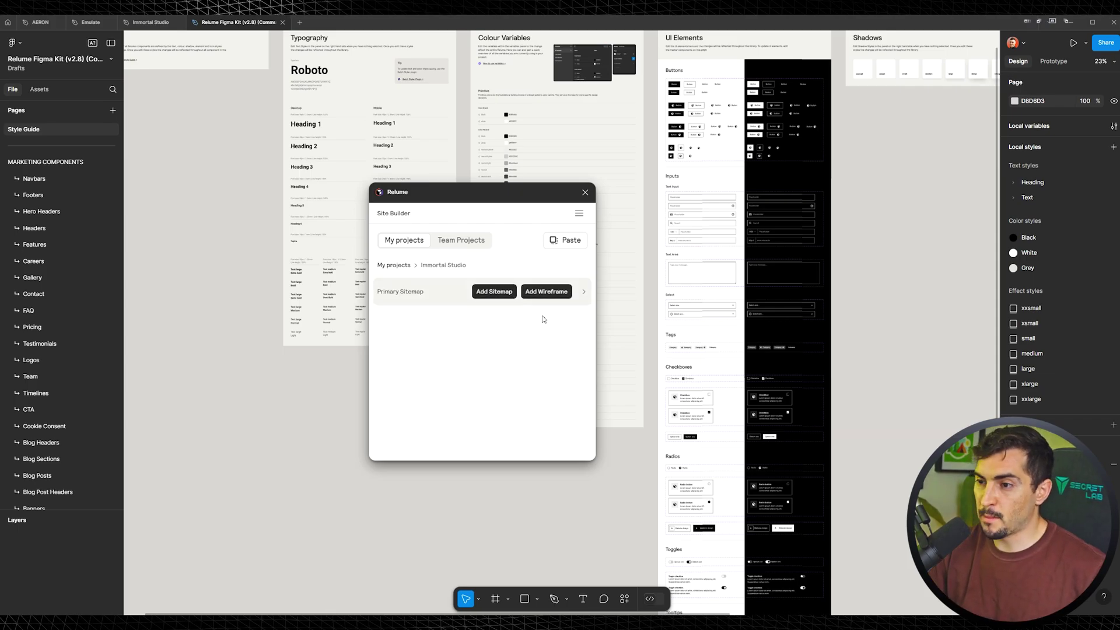
left_click(551, 295)
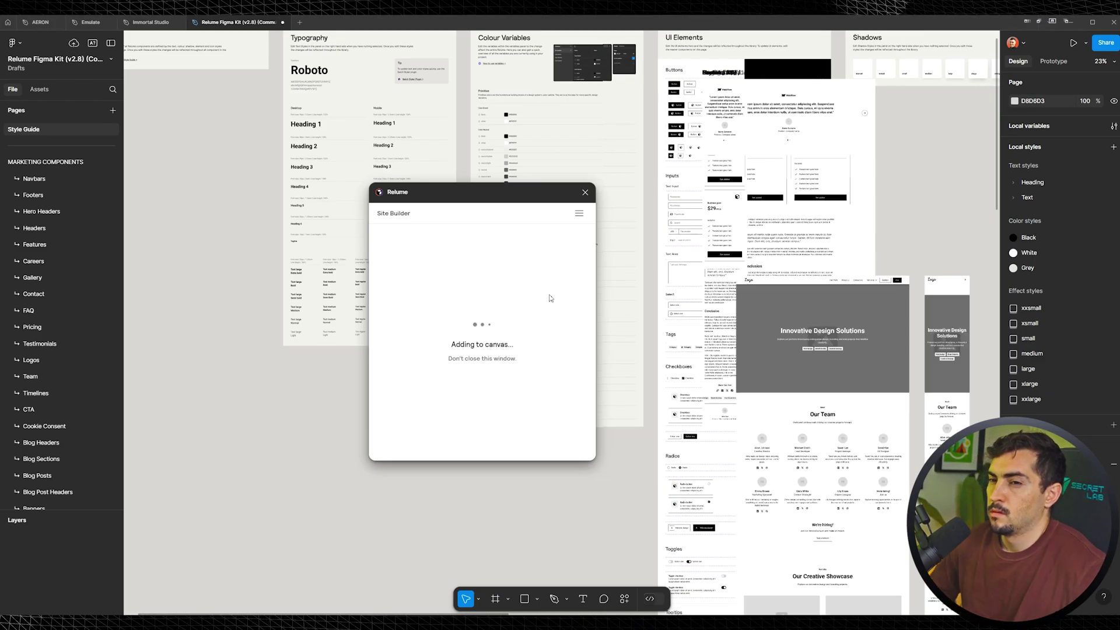
- Move the imported wireframes to empty canvas beyond the Icons frame and close the Relume plugin
scroll(472, 110, "down", 7)
left_click_drag(471, 110, 668, 115)
left_click(668, 116)
left_click(584, 192)
- Hide the interface and examine the desktop and mobile wireframes of all imported pages
scroll(791, 148, "up", 6)
key("ctrl+backslash")
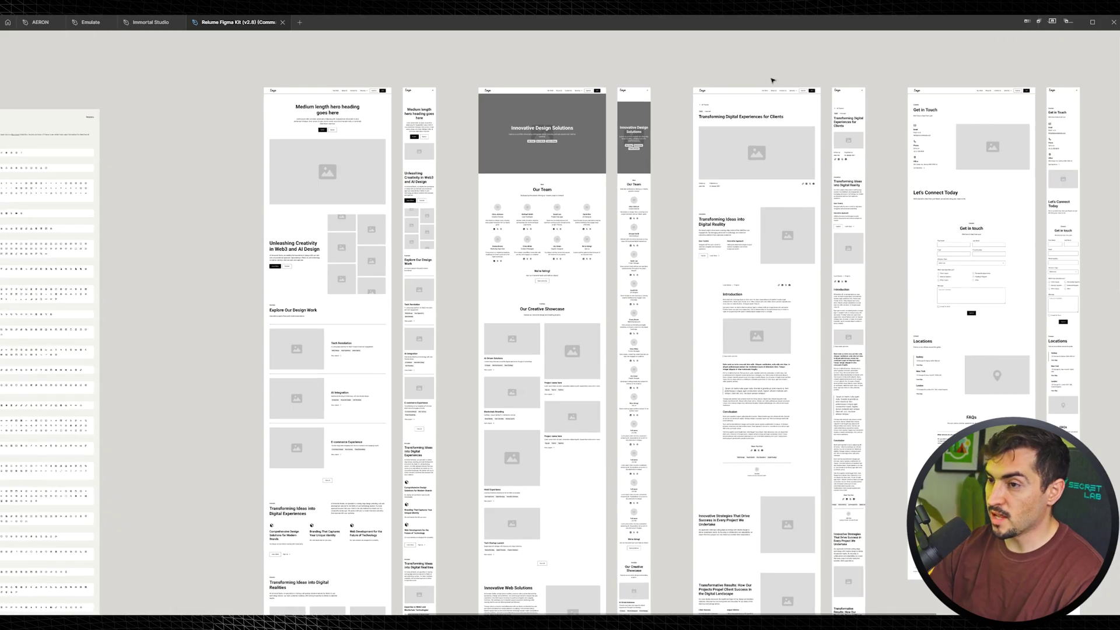
scroll(324, 105, "up", 7)
scroll(360, 136, "down", 3)
scroll(431, 225, "down", 4)
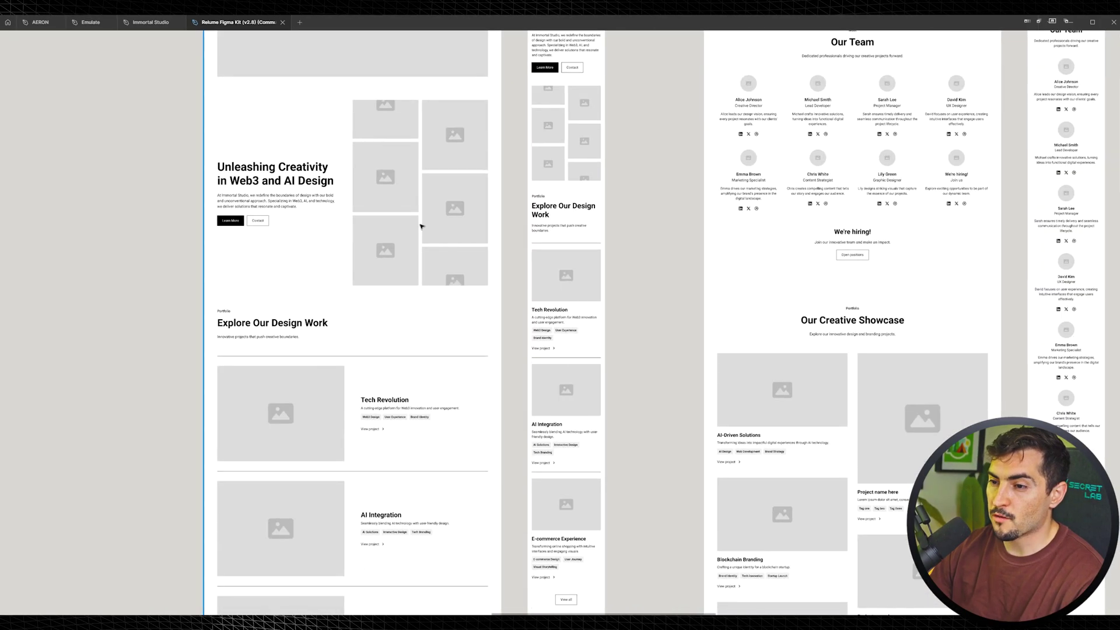
scroll(355, 150, "up", 5)
scroll(310, 122, "down", 6)
scroll(518, 180, "down", 5)
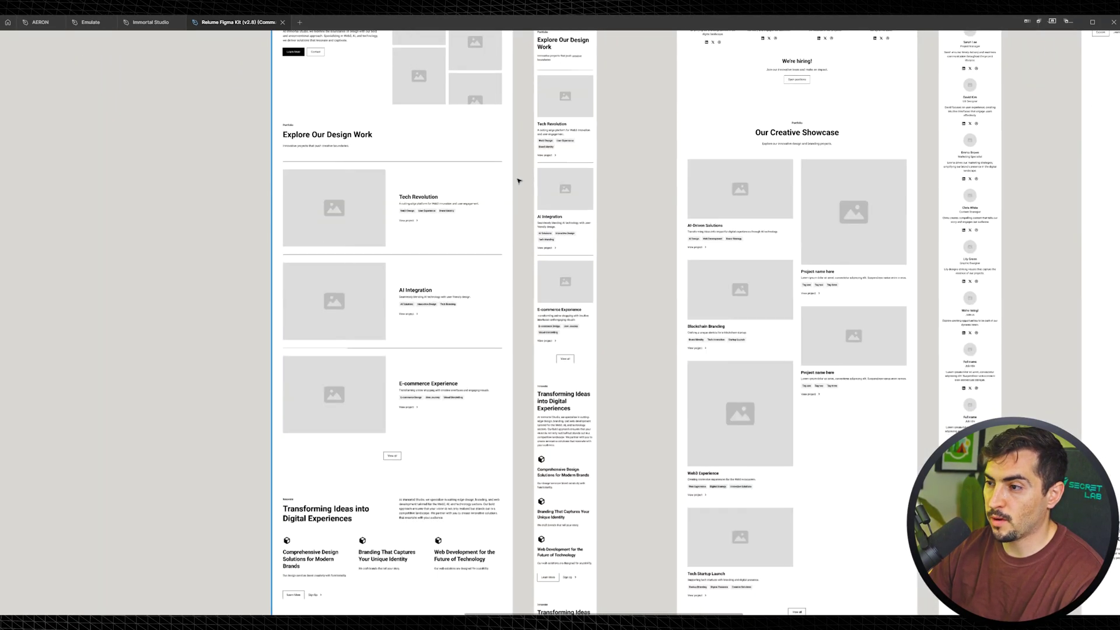
scroll(519, 181, "down", 5)
left_click_drag(550, 241, 408, 168)
scroll(520, 149, "up", 7)
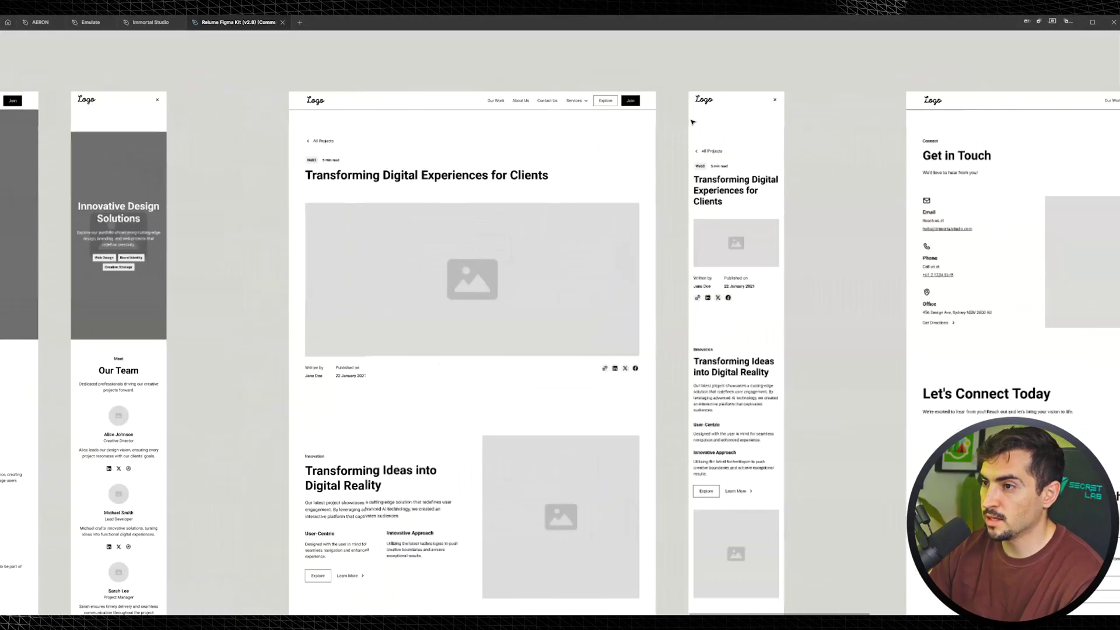
scroll(692, 122, "right", 10)
scroll(579, 150, "down", 6)
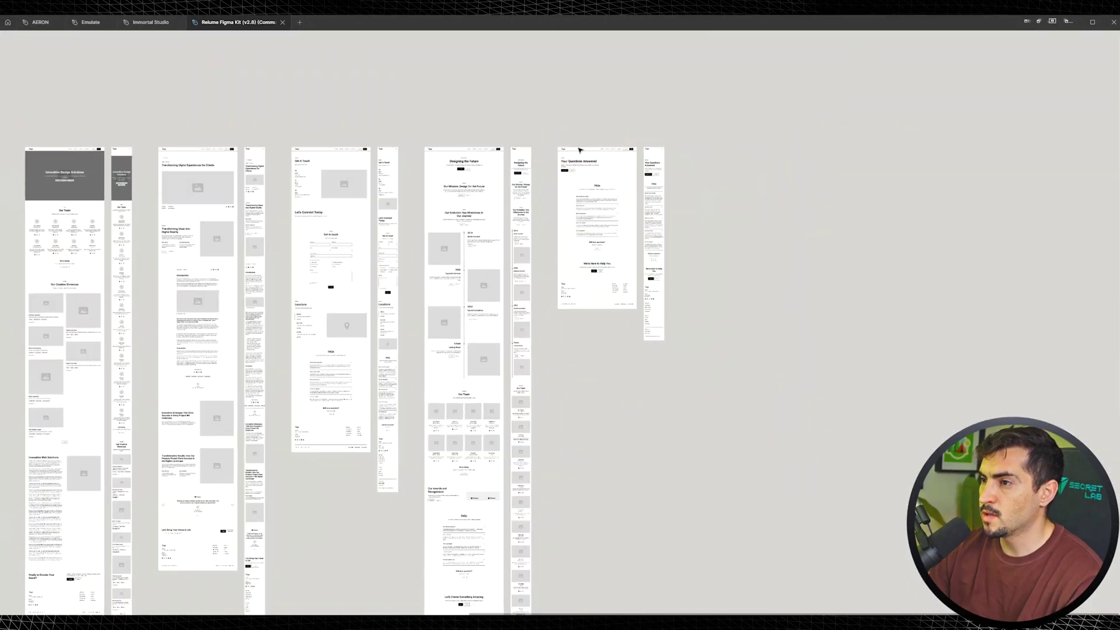
- Delete the mobile wireframes of the Home, "Innovative Design Solutions" and "Transforming Digital Experiences for Clients" pages
scroll(579, 150, "left", 3)
left_click(344, 151)
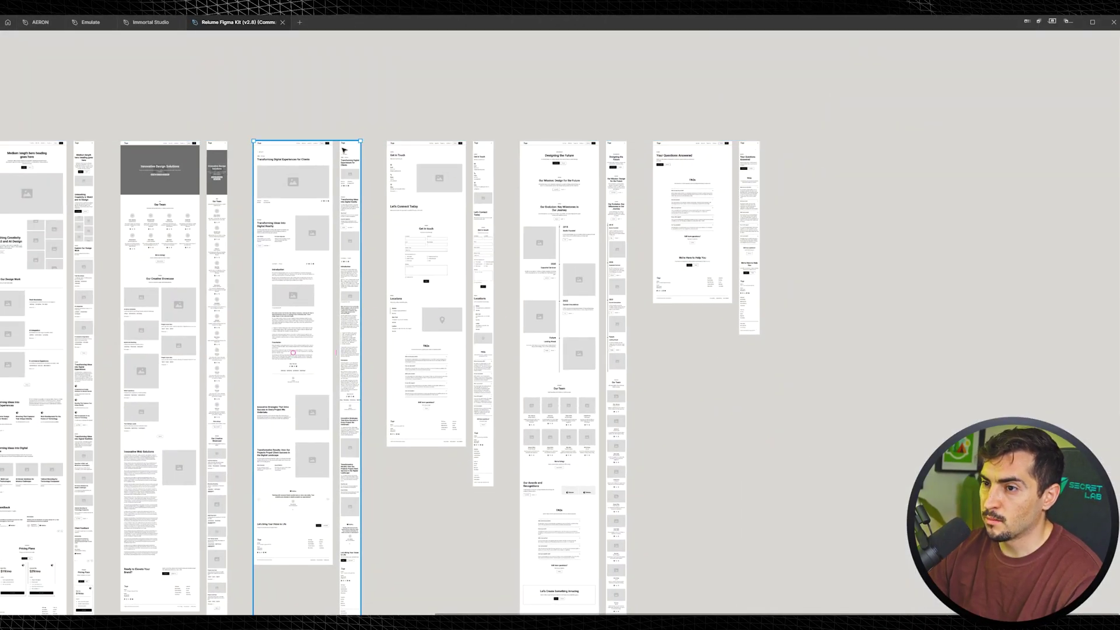
left_click_drag(345, 150, 570, 169)
double_click(570, 169)
double_click(451, 168, "shift")
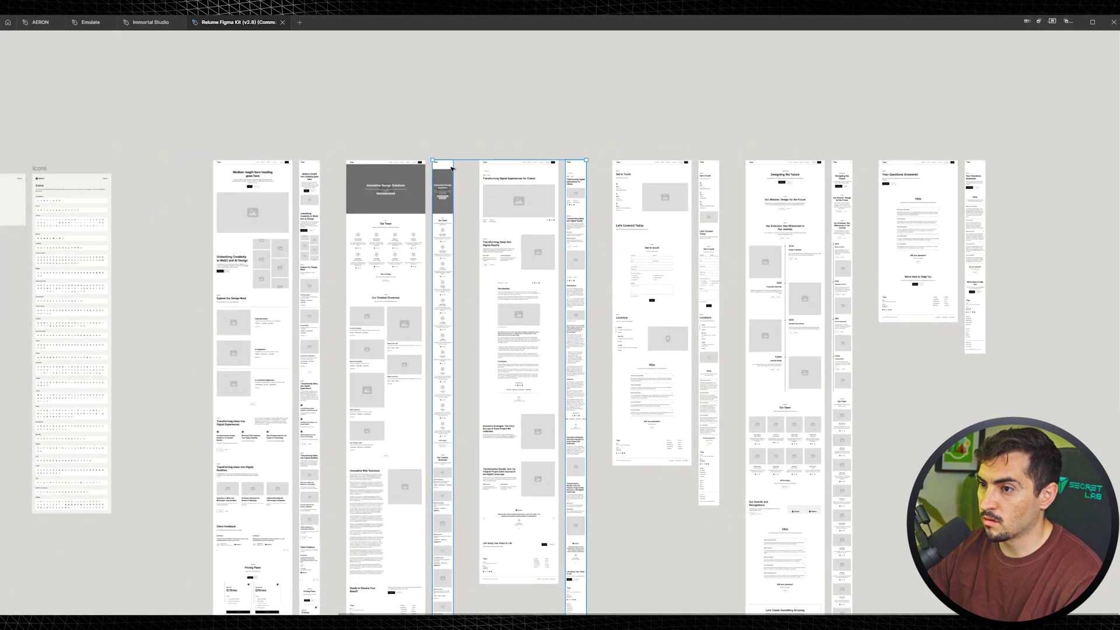
key("Delete")
double_click(310, 170)
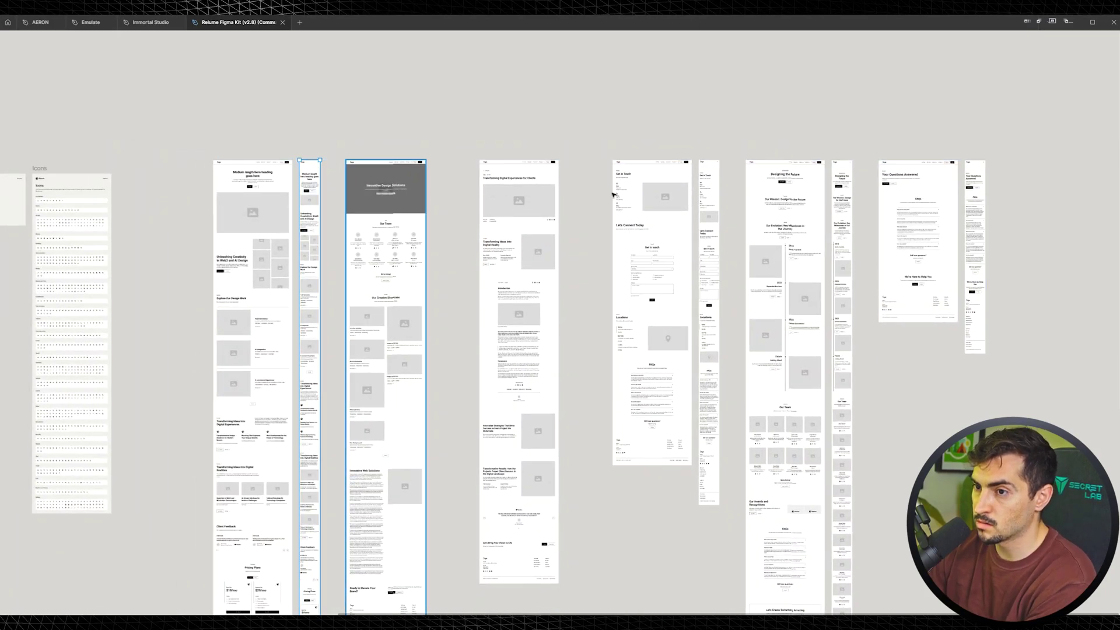
key("Delete")
- Delete the mobile wireframes of the "Get in Touch", "Your Questions Answered" and "Designing the Future" pages
left_click(713, 169)
double_click(712, 169)
key("Delete")
double_click(974, 173)
key("Delete")
double_click(845, 174)
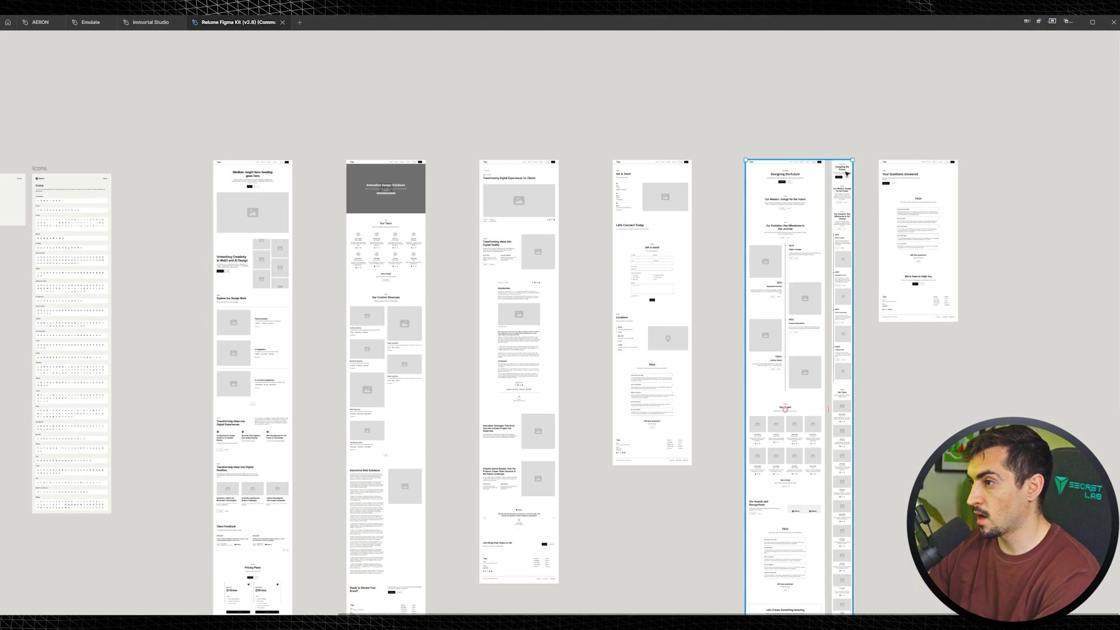
key("Delete")
- Move the desktop wireframes closer together so that all six pages sit in a row with narrow gaps
left_click(911, 165)
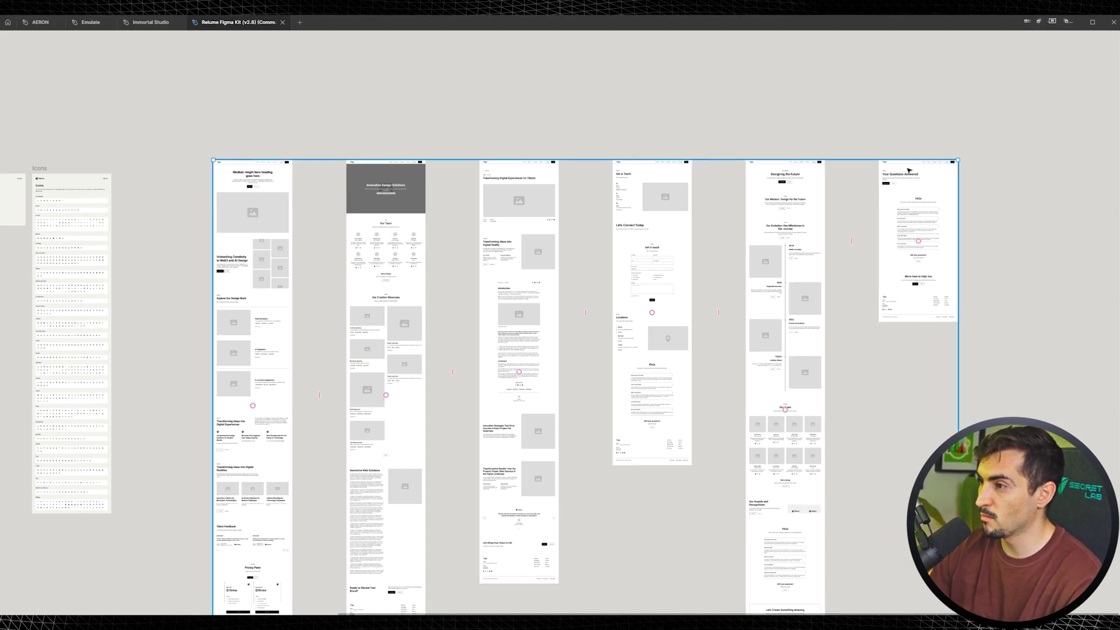
double_click(908, 171)
left_click_drag(906, 169, 862, 167)
left_click(793, 166, "shift")
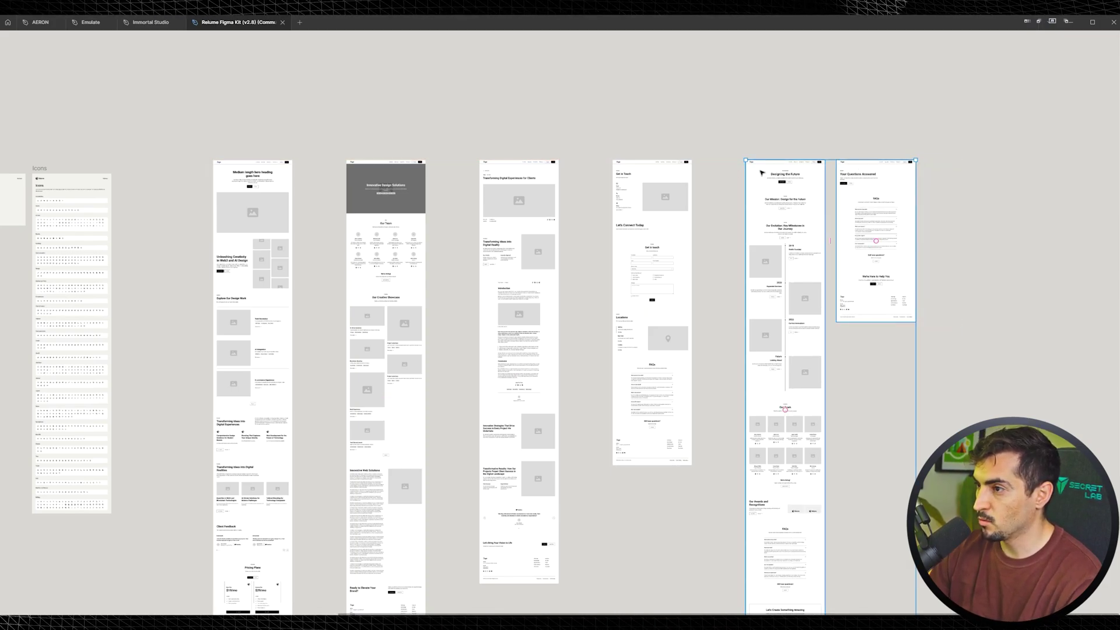
left_click_drag(760, 173, 715, 173)
left_click(636, 173, "shift")
left_click_drag(636, 173, 591, 173)
left_click(505, 173, "shift")
left_click_drag(504, 174, 360, 174)
left_click(408, 174, "shift")
left_click_drag(353, 139, 588, 122)
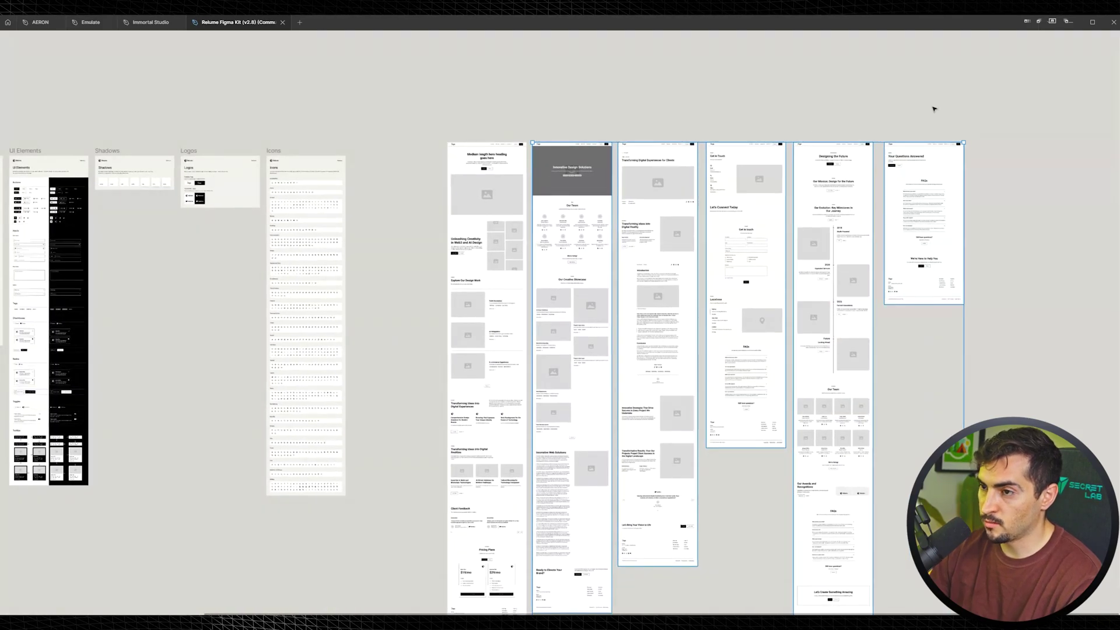
key("Escape")
- Restore the interface, create a page named Design v1 and place the Primary Sitemap wireframe group on it
key("ctrl+backslash")
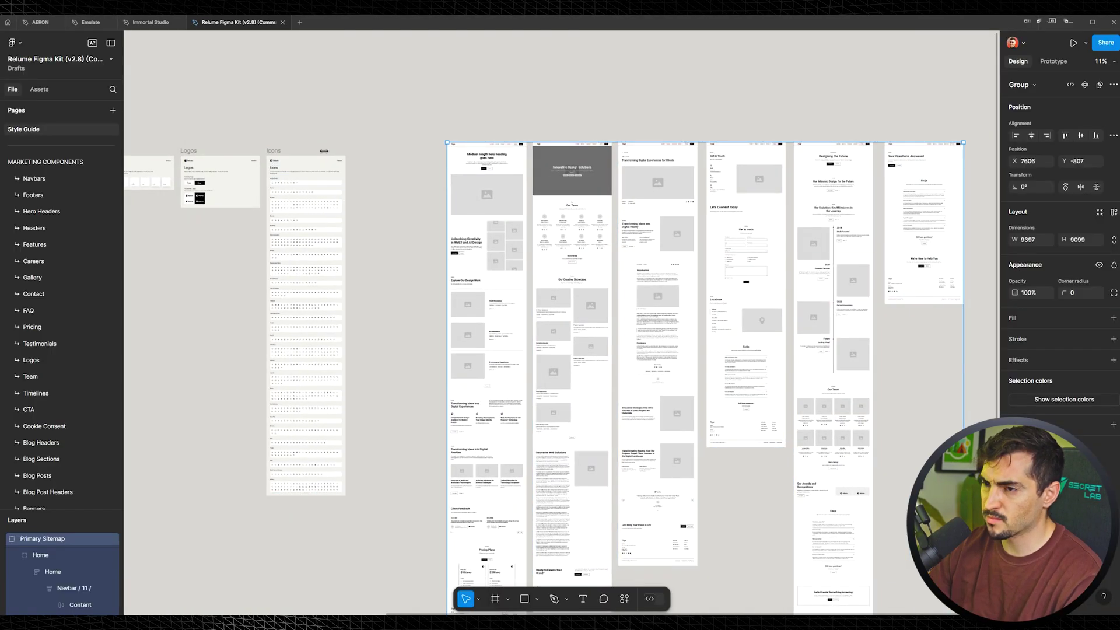
left_click(111, 112)
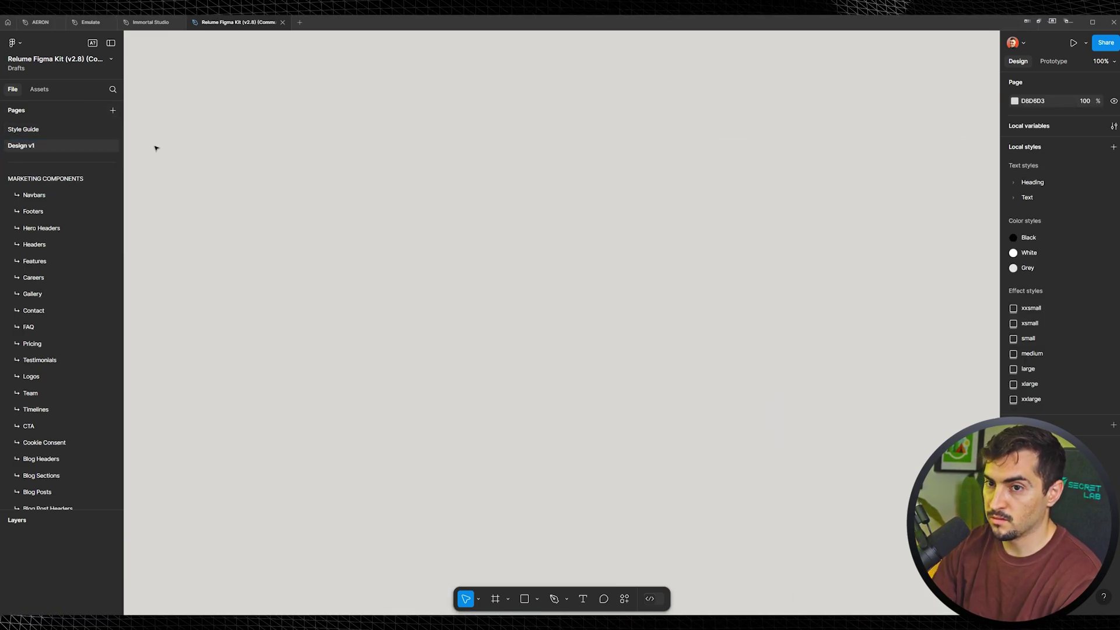
scroll(340, 162, "down", 3)
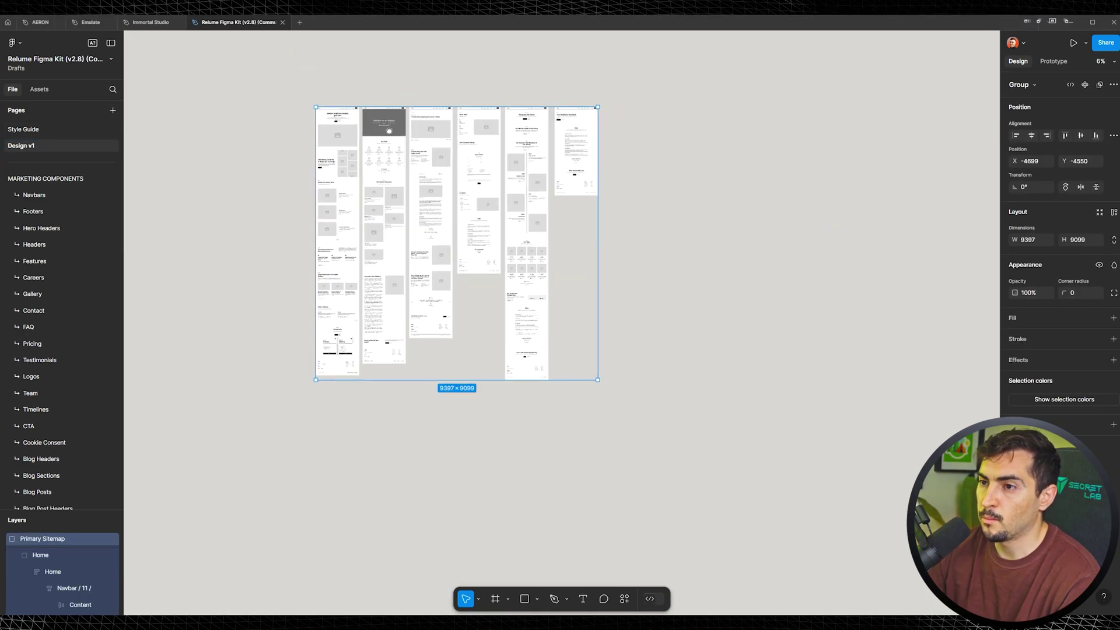
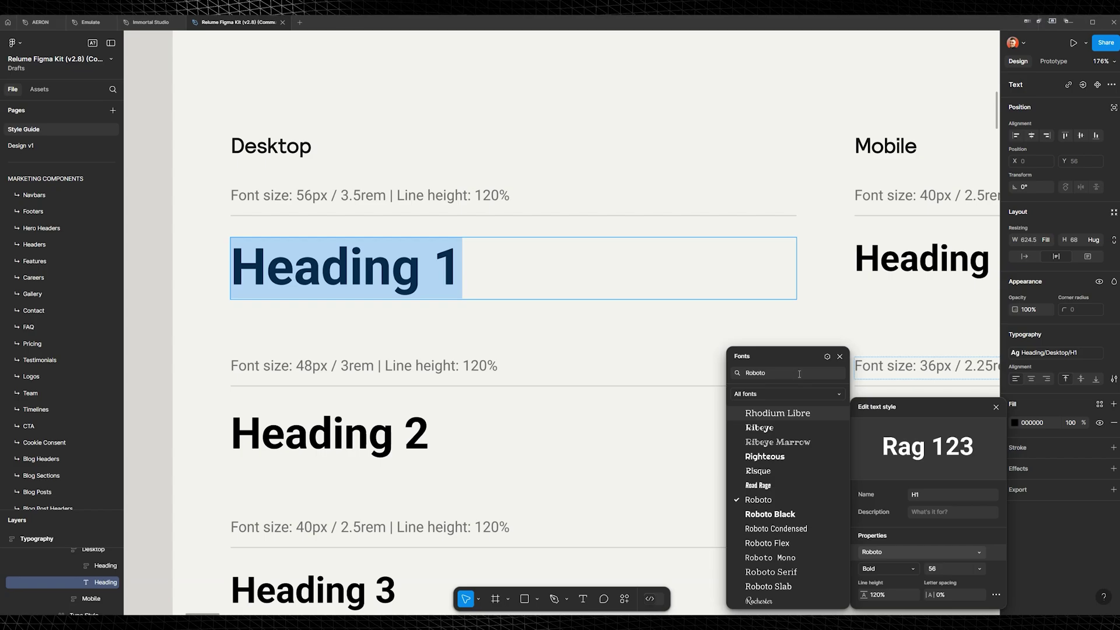
- Set the desktop H1 text style to the Figtree font with ExtraBold weight
type("fig")
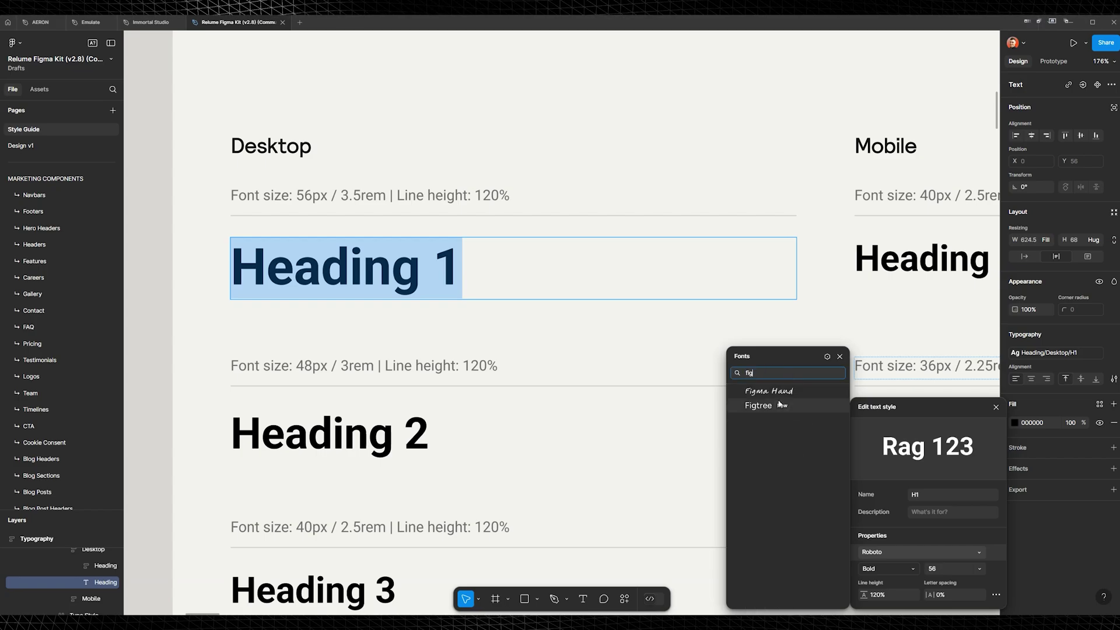
left_click(759, 406)
double_click(339, 266)
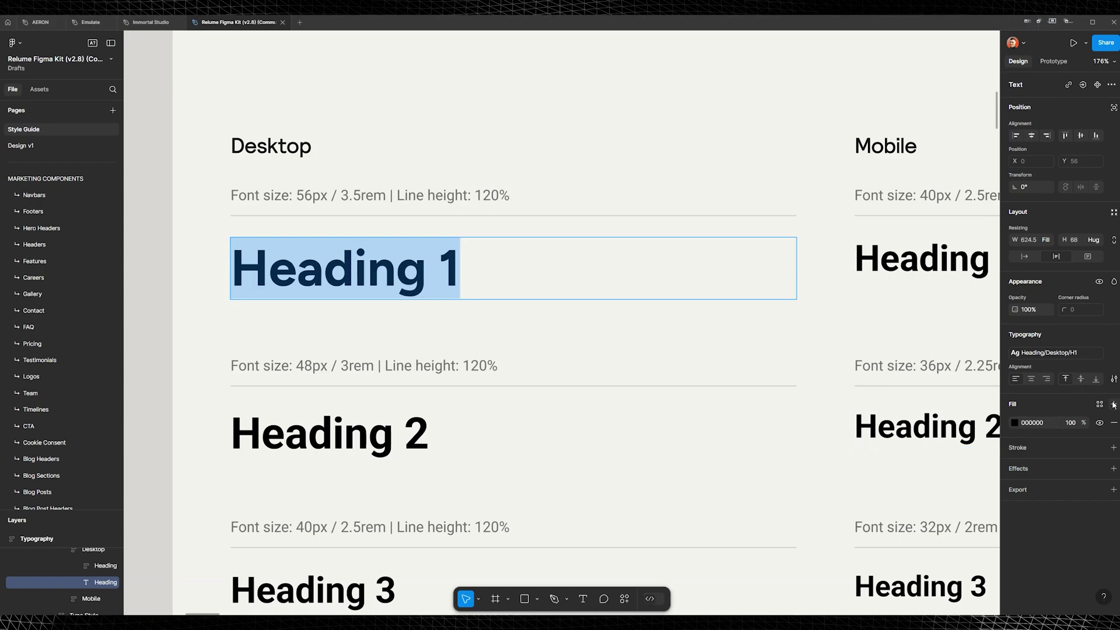
left_click(1100, 404)
left_click(1099, 403)
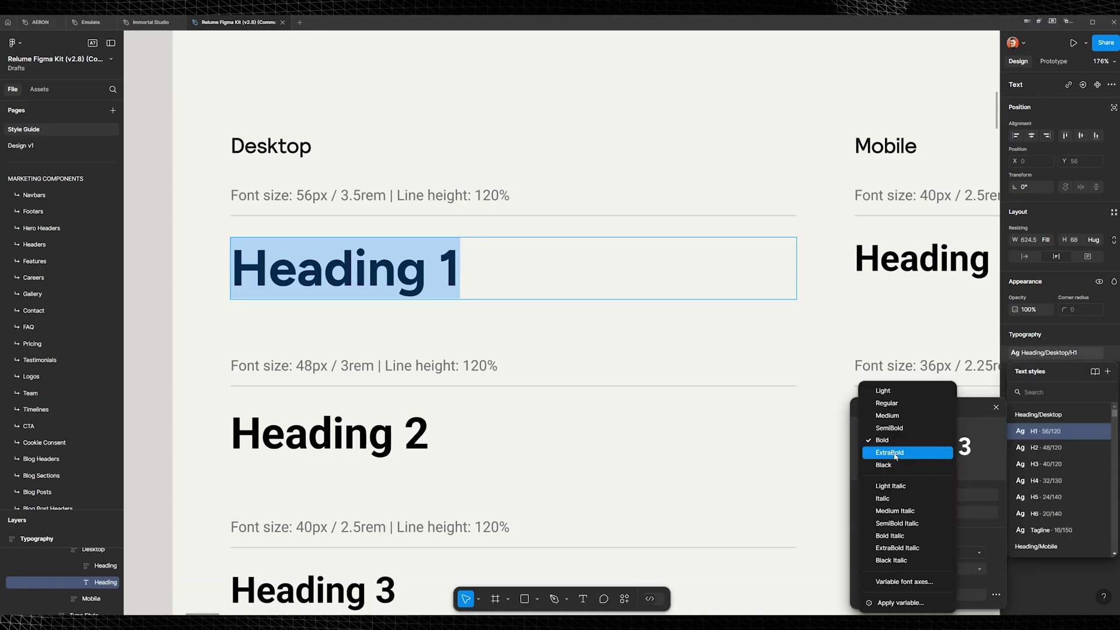
left_click(894, 452)
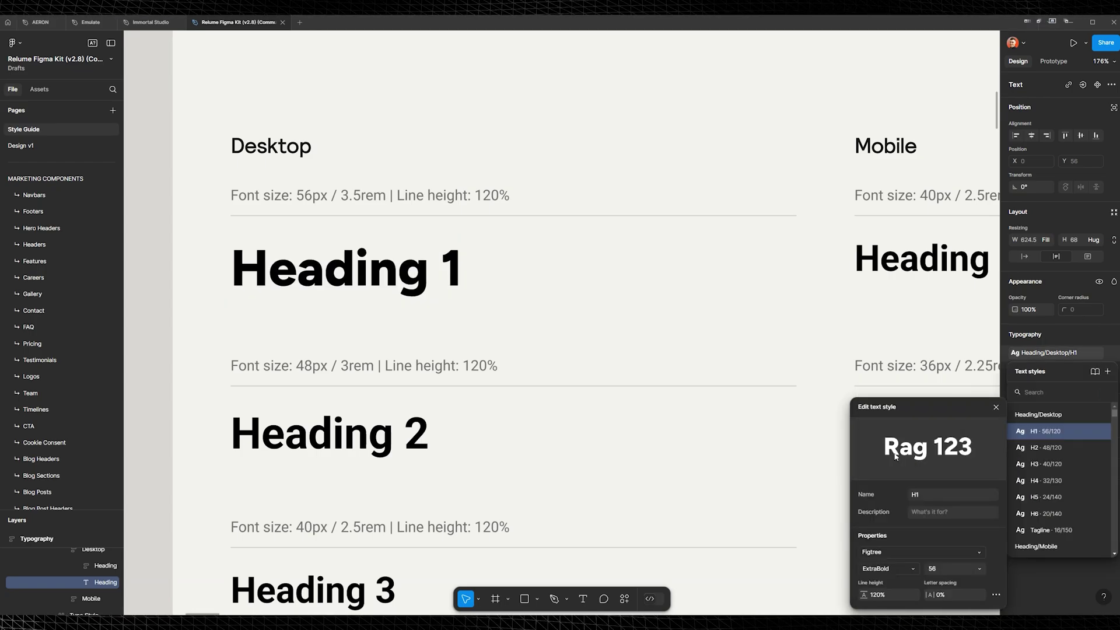
- Look over the Typography frame's heading styles and open the Batch Styler plugin page linked in its tip
left_click(370, 432)
scroll(440, 350, "down", 5)
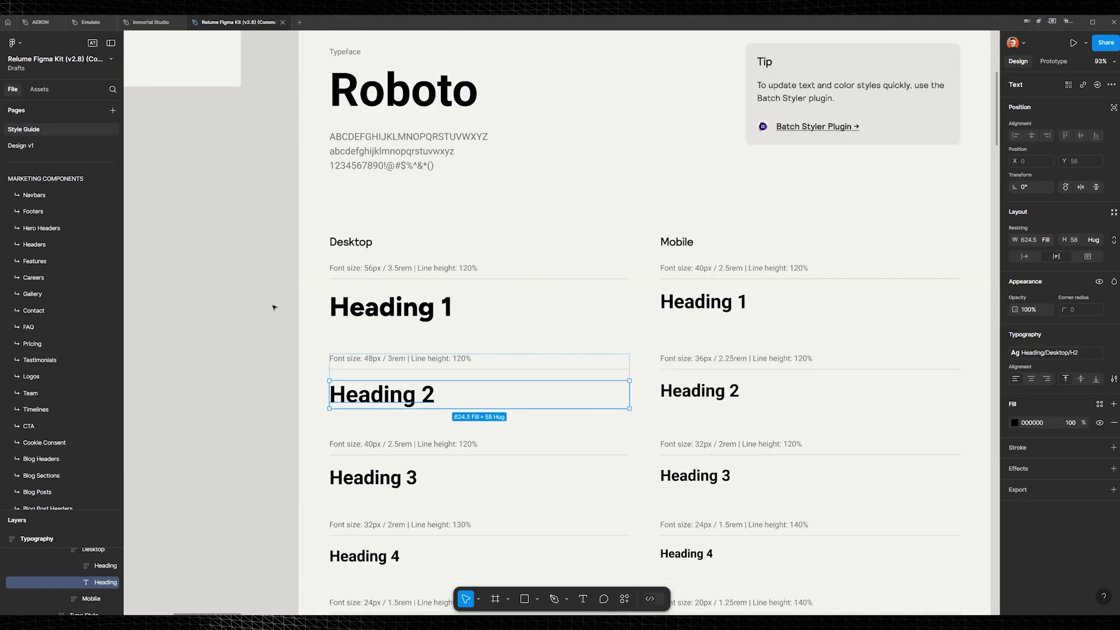
scroll(345, 279, "down", 3)
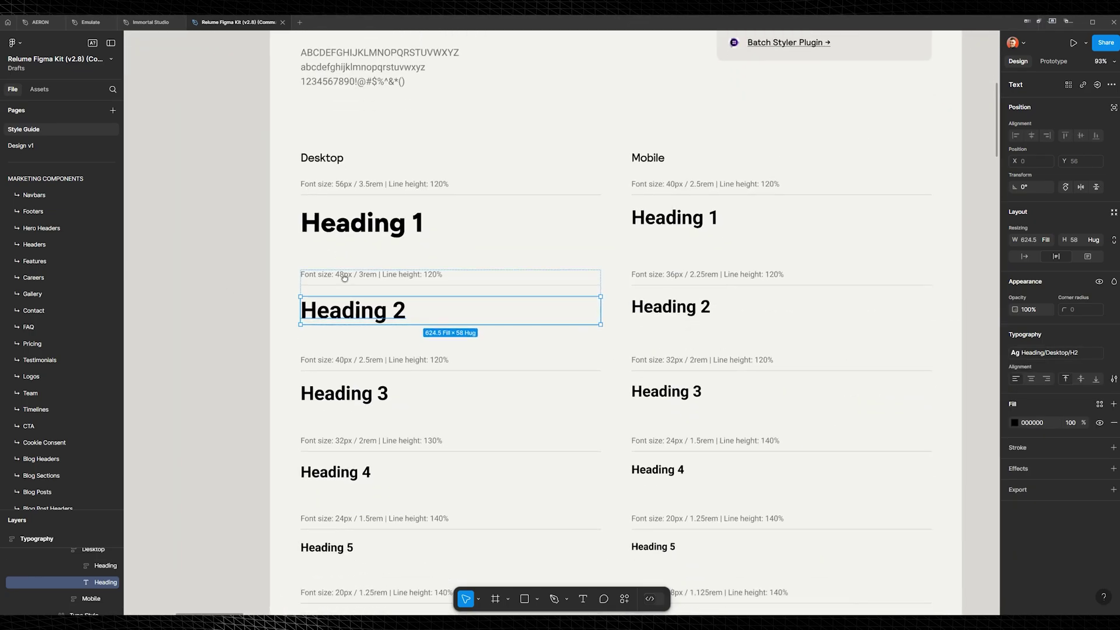
left_click(327, 550, "shift")
left_click(787, 42)
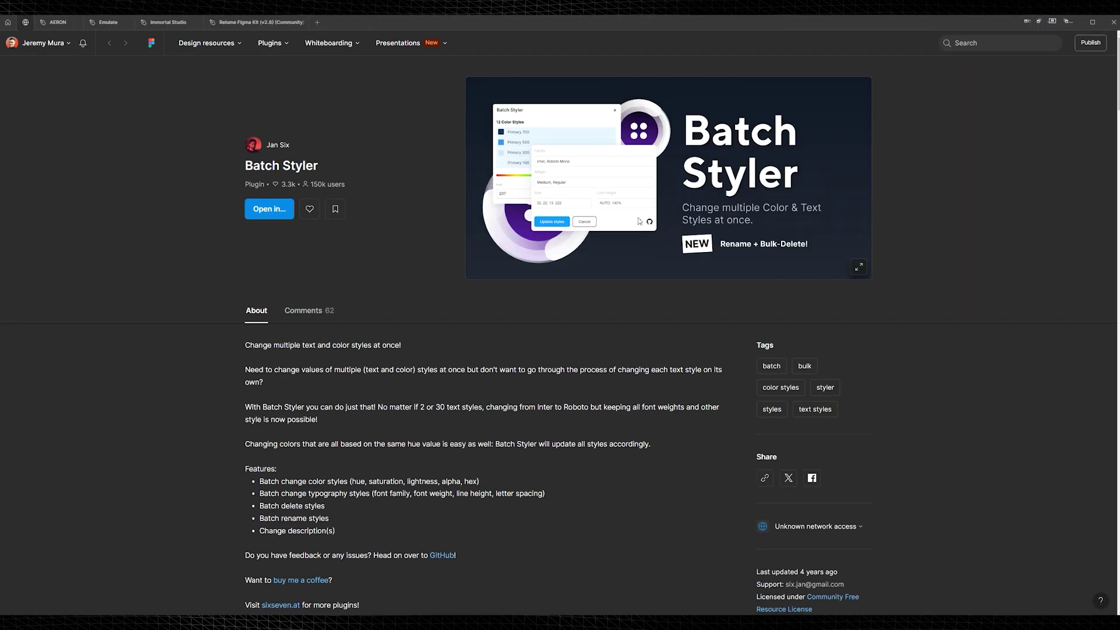
left_click(269, 208)
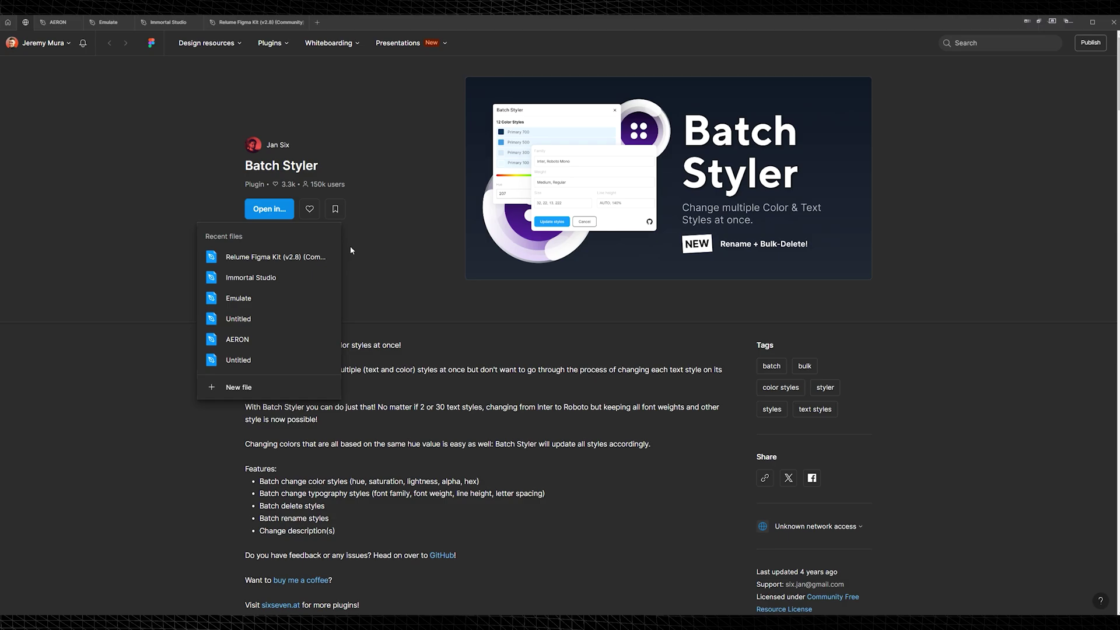
left_click(262, 280)
left_click(437, 286)
scroll(539, 220, "down", 3)
left_click_drag(540, 220, 489, 147)
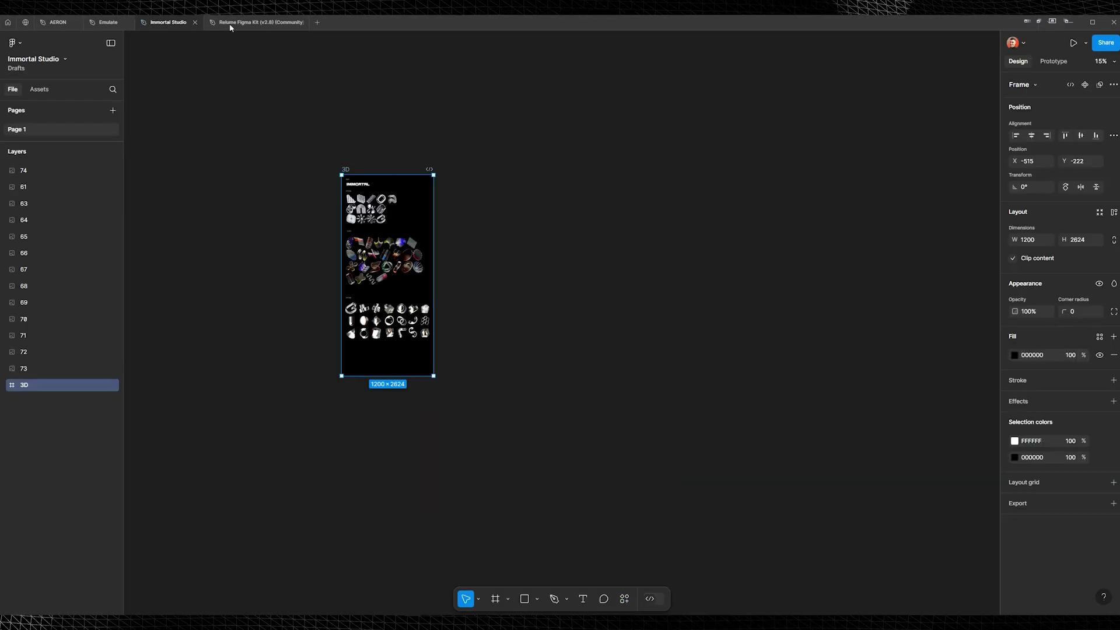
- Return to the Relume Figma Kit file, search the plugins for Batch Styler and run it
left_click(230, 24)
left_click(624, 598)
left_click(535, 430)
type("batch styler")
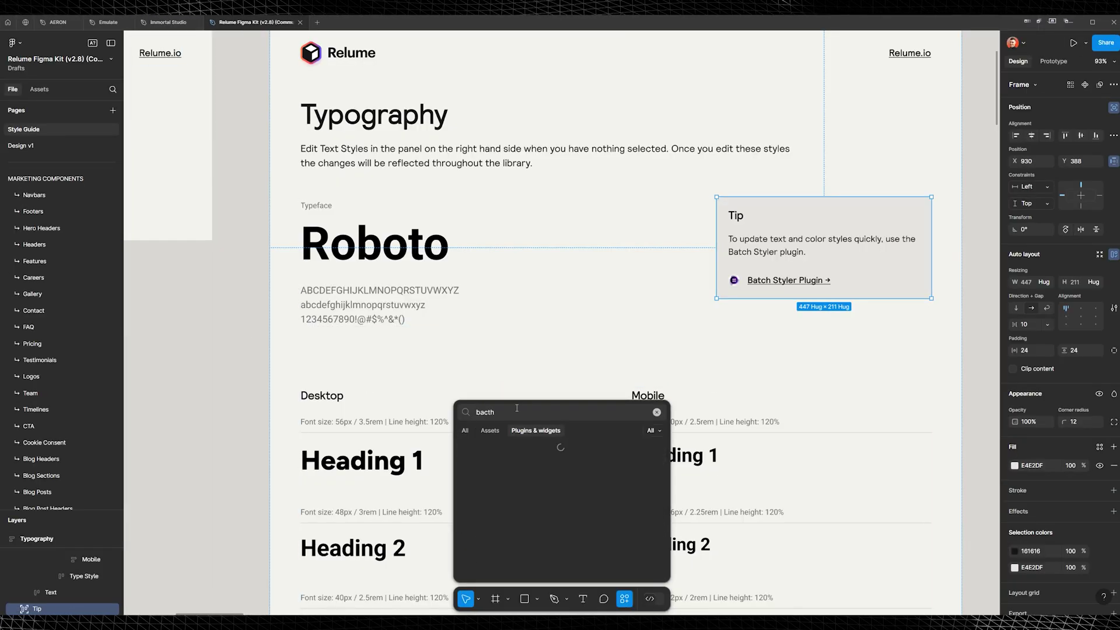
key("Return")
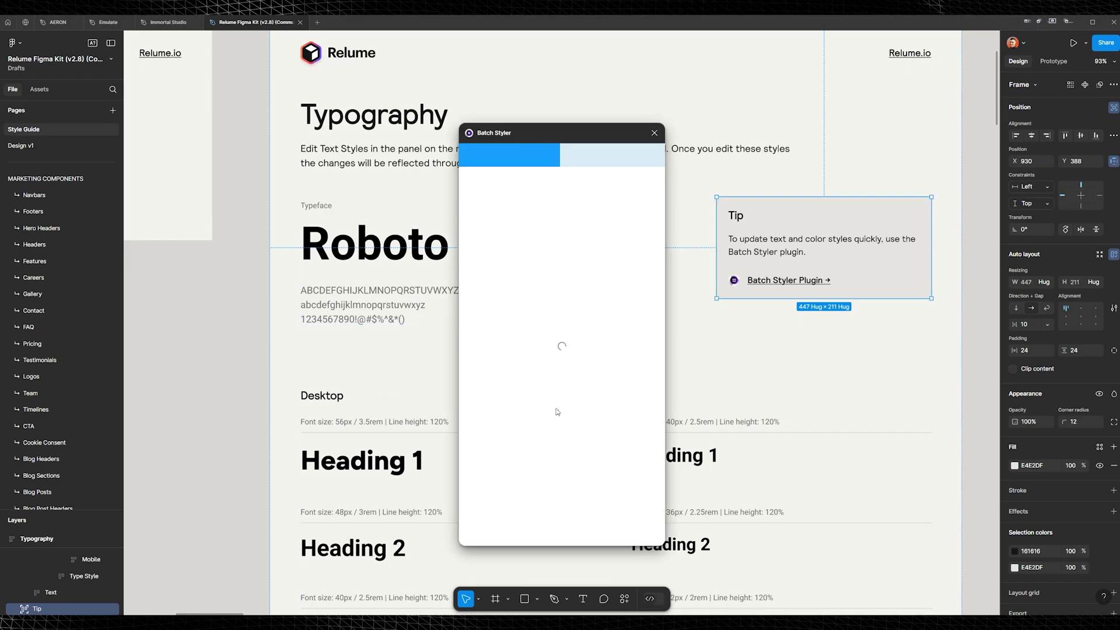
- Try to set the font family of the Heading/Desktop/H2 style to Figtree in Batch Styler
left_click_drag(547, 136, 565, 118)
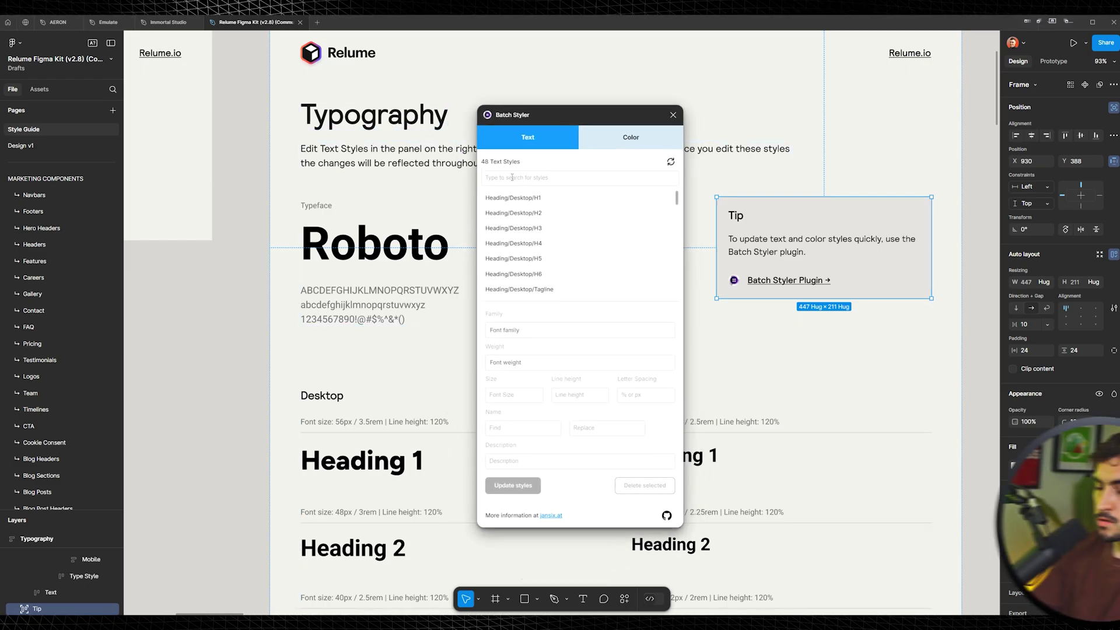
left_click(543, 197)
left_click(524, 212)
left_click(507, 331)
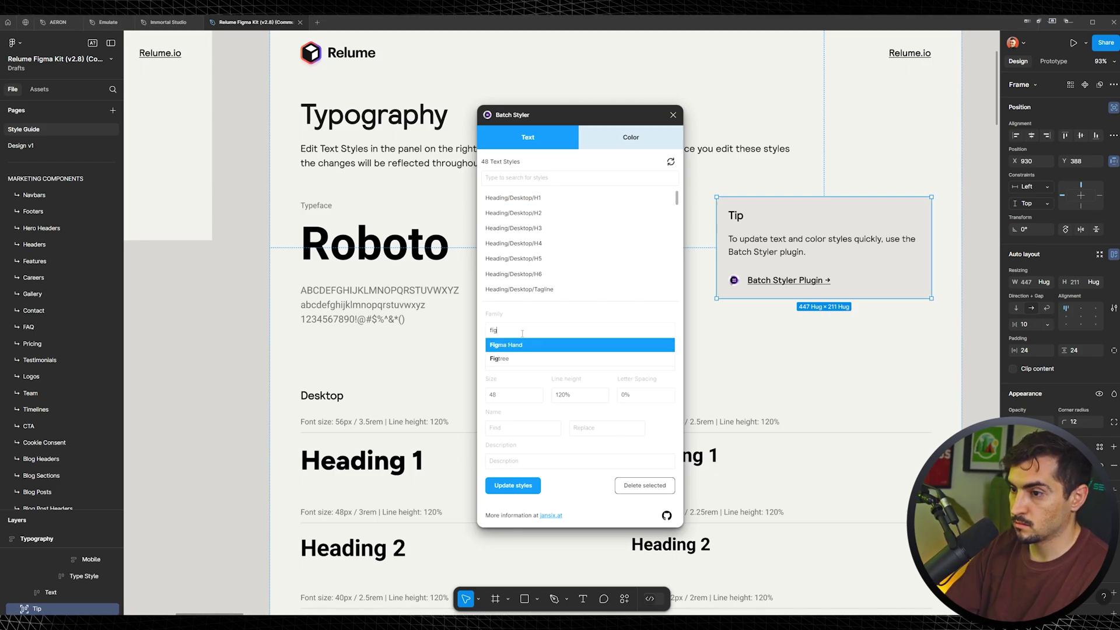
key("Down")
key("Return")
left_click_drag(596, 113, 678, 100)
left_click(632, 200)
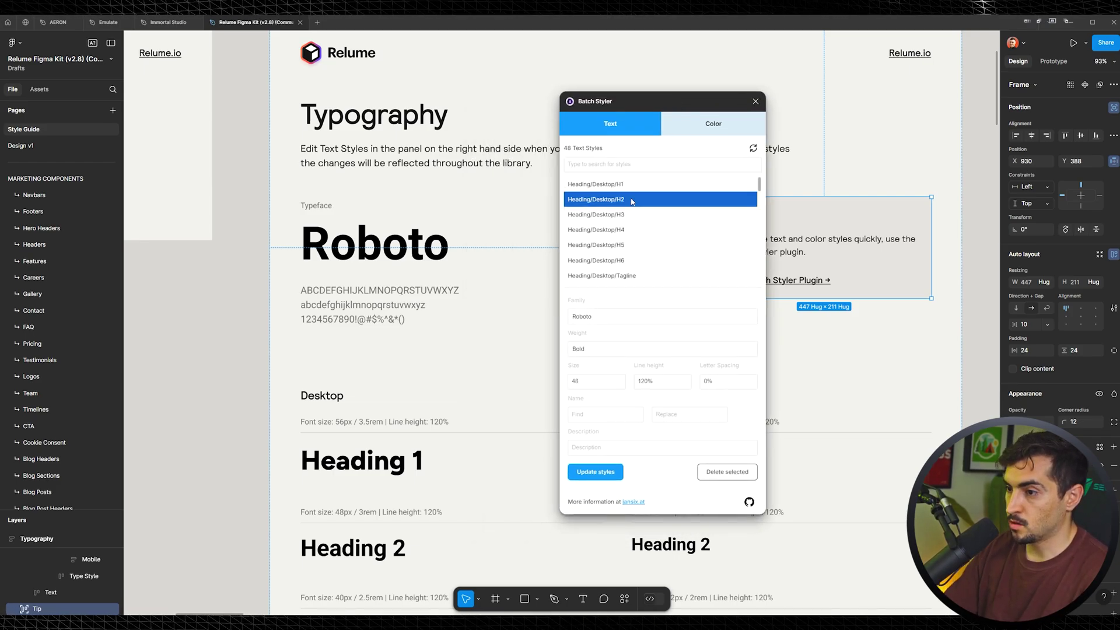
left_click(633, 190)
left_click(629, 200)
left_click(600, 316)
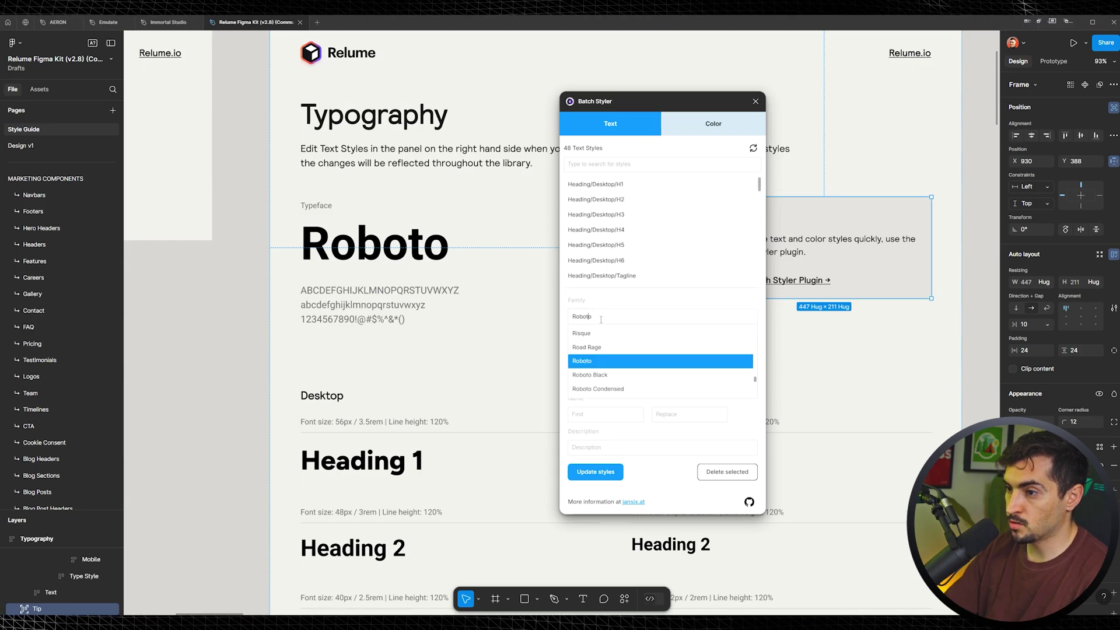
type("f")
- Check the plugin's color styles, return to the text styles and try Figtree as the family for the desktop H3 and H4 headings
left_click(621, 200)
left_click(699, 130)
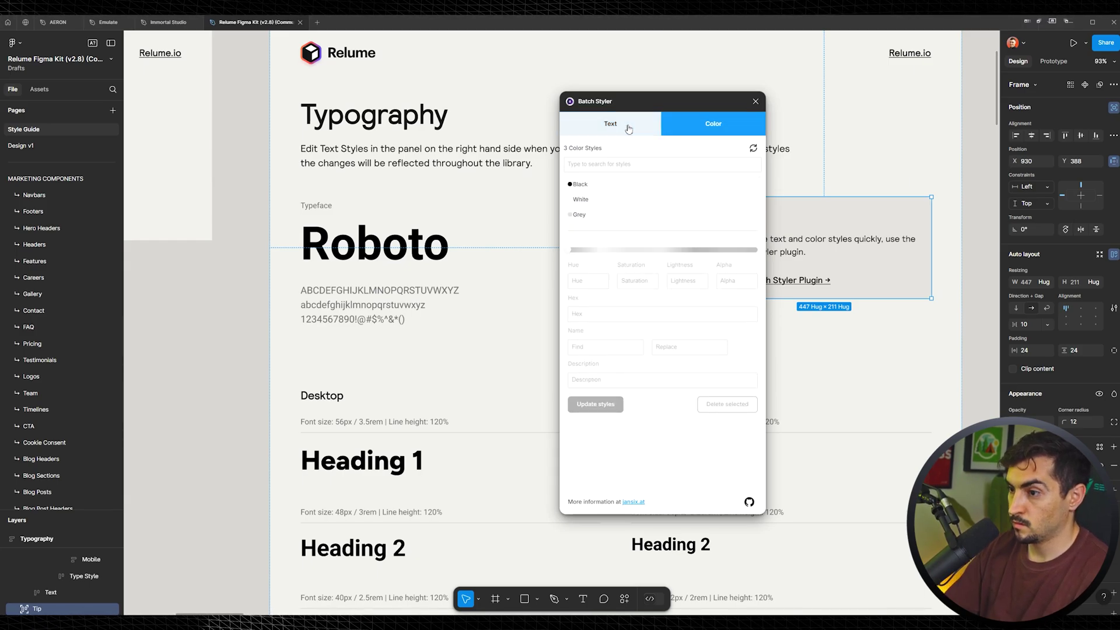
left_click(627, 127)
left_click(618, 165)
type("f")
key("BackSpace")
left_click(594, 316)
type("Roboto")
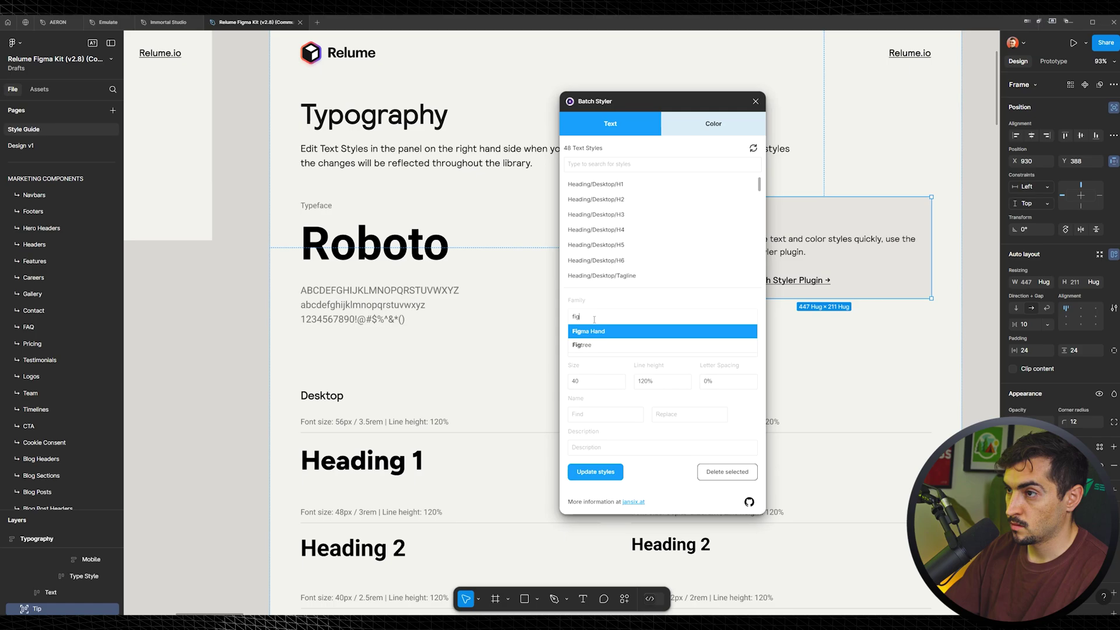
left_click(606, 230)
left_click(603, 319)
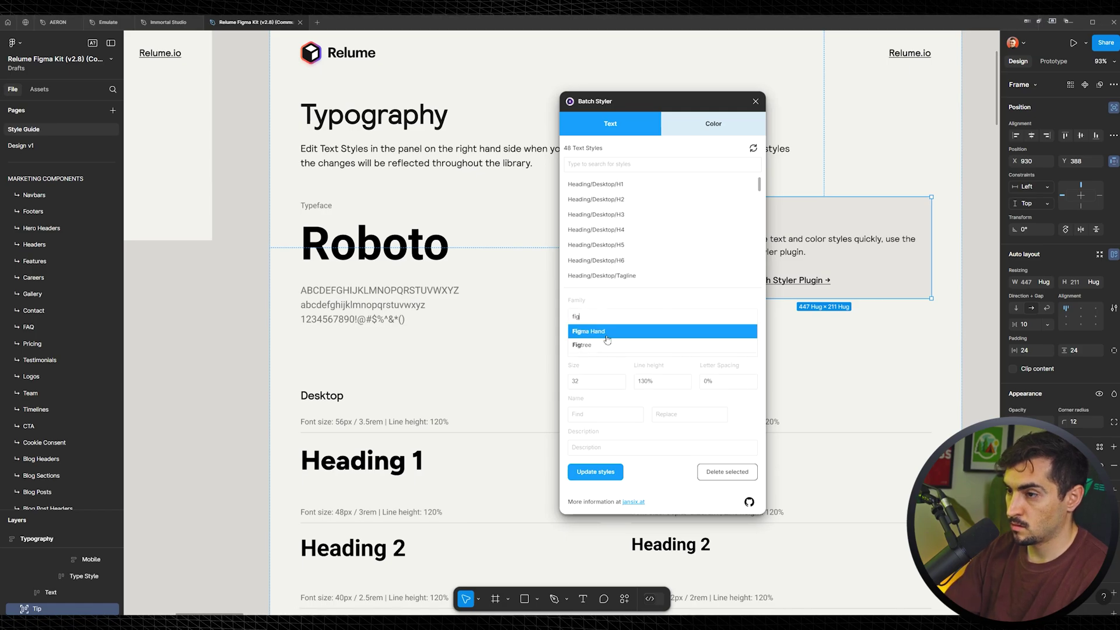
left_click(608, 345)
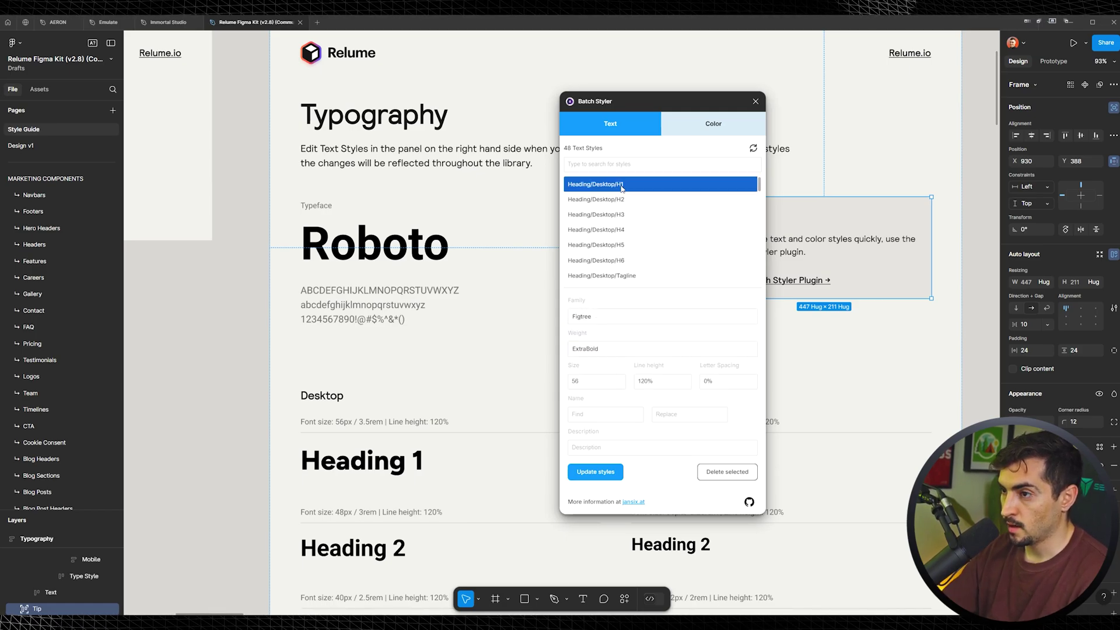
- Set the weight of the Heading/Desktop/H3 style to Medium in Batch Styler and update the style
left_click(627, 216)
left_click(592, 350)
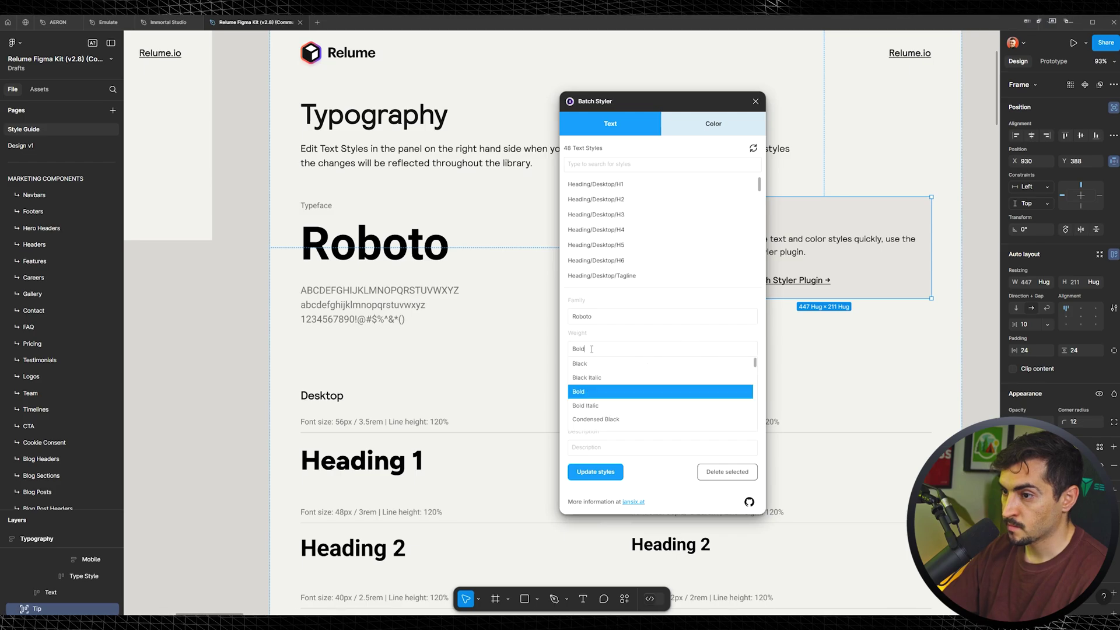
left_click(592, 363)
scroll(641, 238, "down", 3)
scroll(642, 242, "up", 5)
scroll(642, 241, "down", 5)
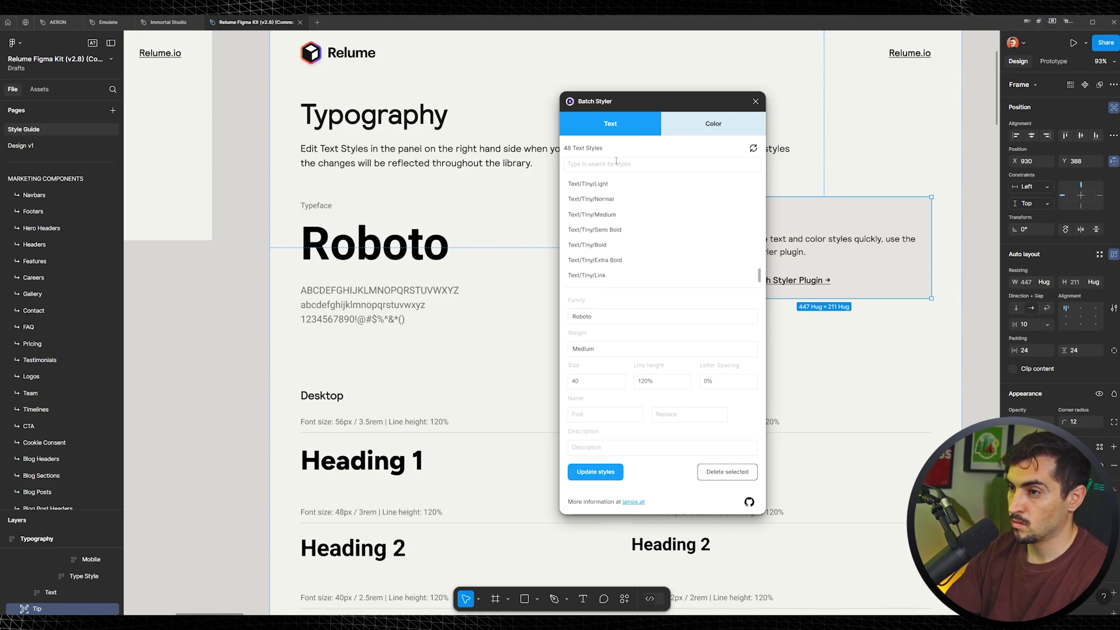
left_click(615, 164)
type("bo")
key("BackSpace")
key("BackSpace")
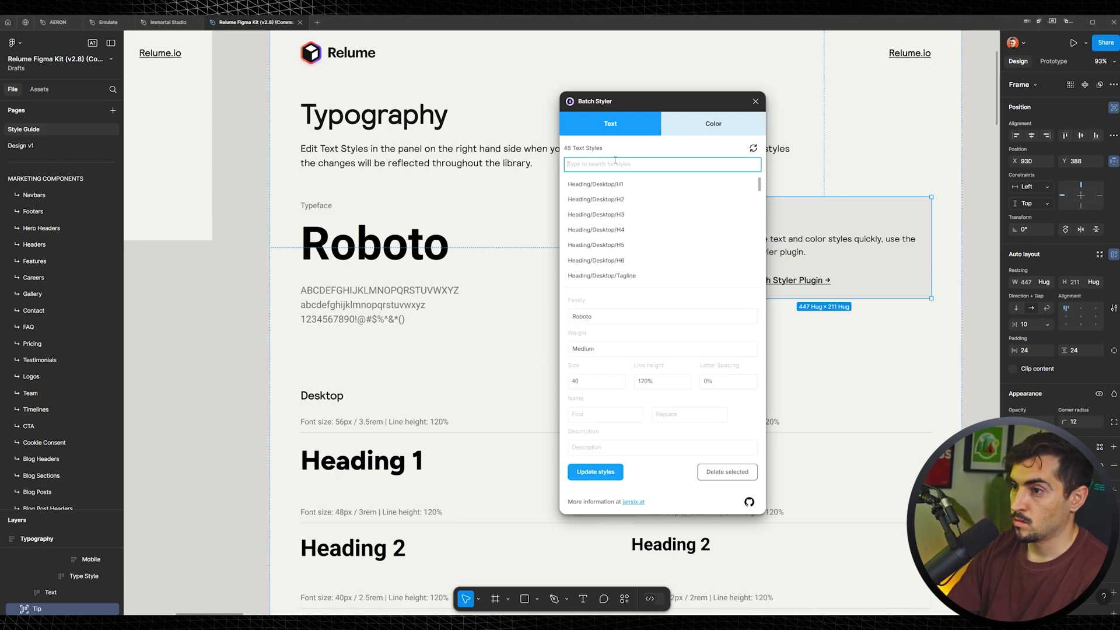
left_click(596, 473)
- Replace the fill of the first Primary button in the UI Elements frame's Buttons section with a custom orange
scroll(477, 380, "down", 2)
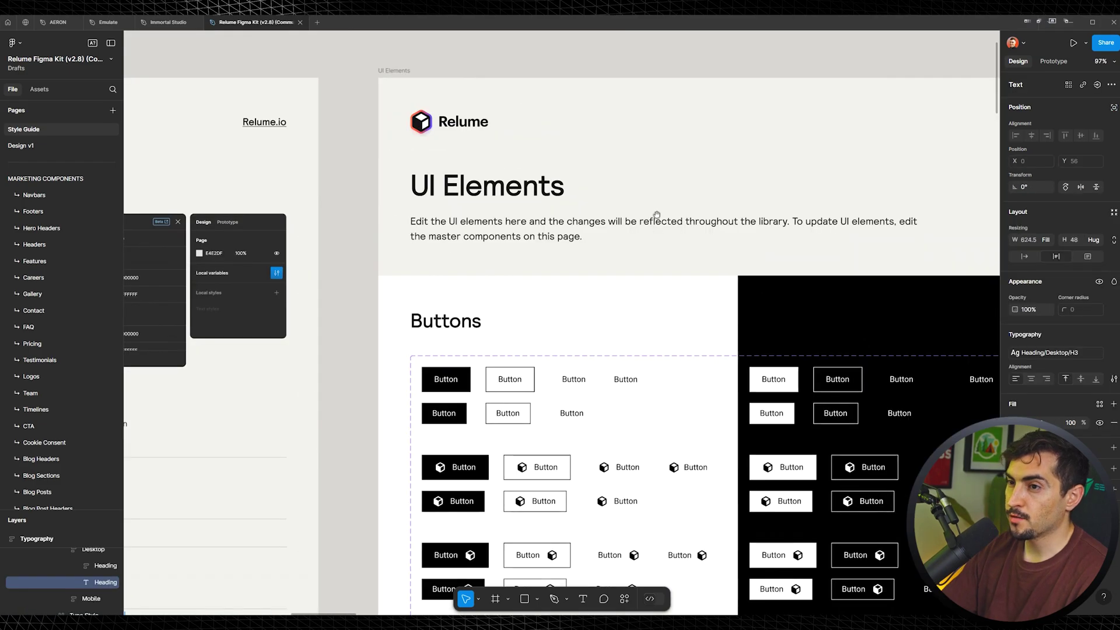
left_click_drag(657, 215, 591, 121)
scroll(420, 275, "up", 3)
scroll(538, 319, "down", 4)
left_click_drag(538, 320, 501, 247)
scroll(437, 222, "up", 5)
left_click(465, 231)
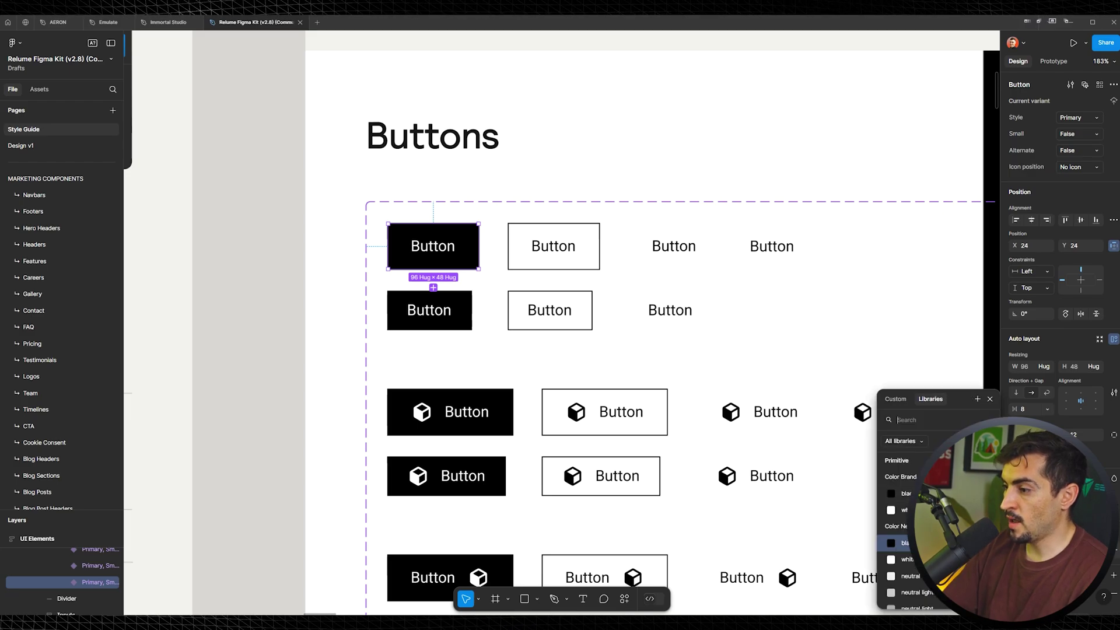
key("Escape")
key("alt+/")
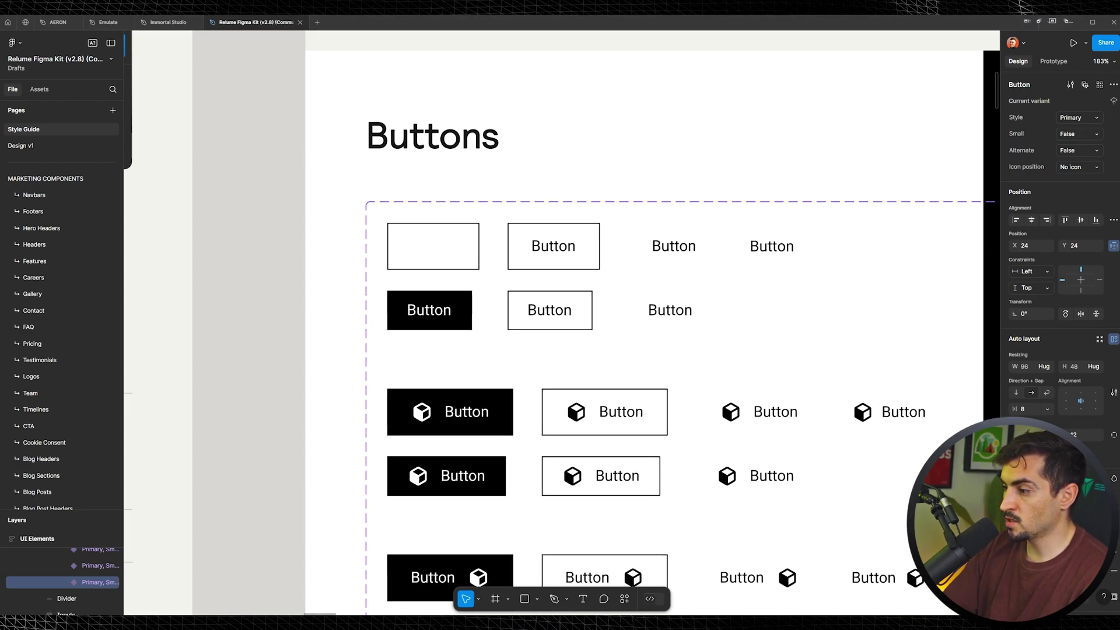
left_click(1015, 551)
left_click(974, 415)
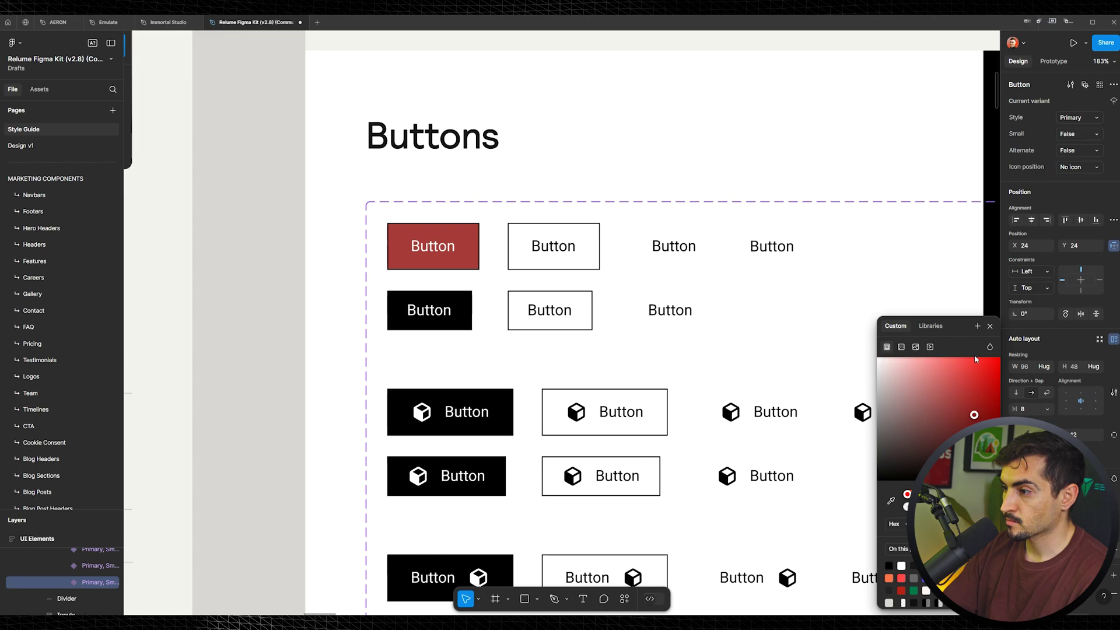
left_click_drag(907, 494, 909, 494)
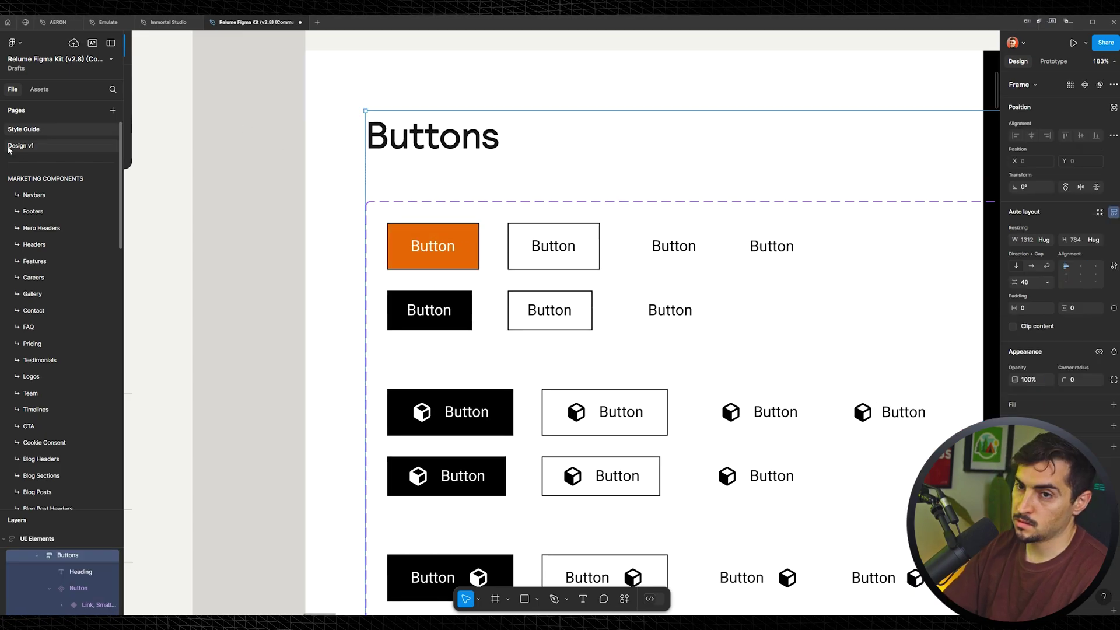
- Open the Design v1 page and inspect the hero section's primary button and heading on the first wireframe
left_click(8, 149)
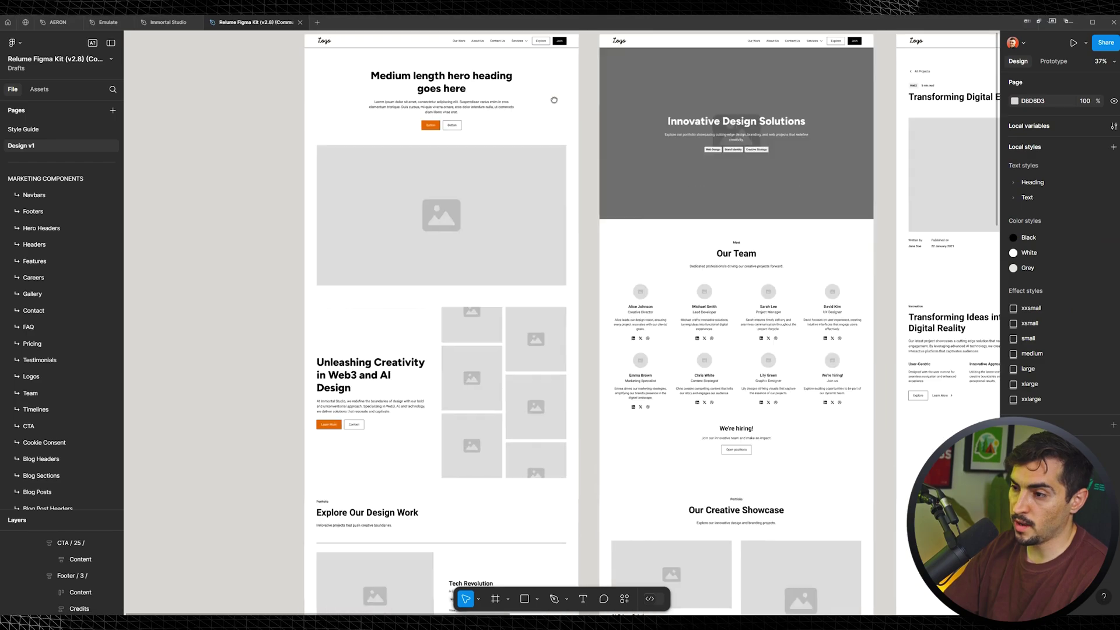
scroll(487, 169, "up", 10, "ctrl")
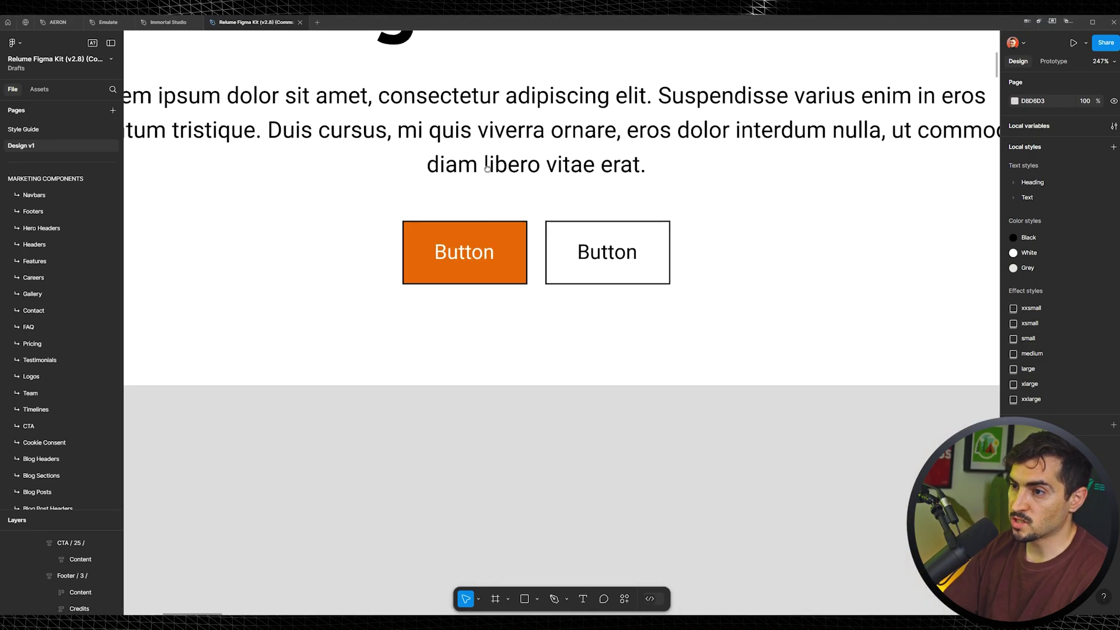
left_click_drag(487, 169, 516, 248)
left_click(514, 93)
left_click_drag(514, 93, 522, 251)
left_click(522, 179, "ctrl")
scroll(521, 179, "down", 2, "ctrl")
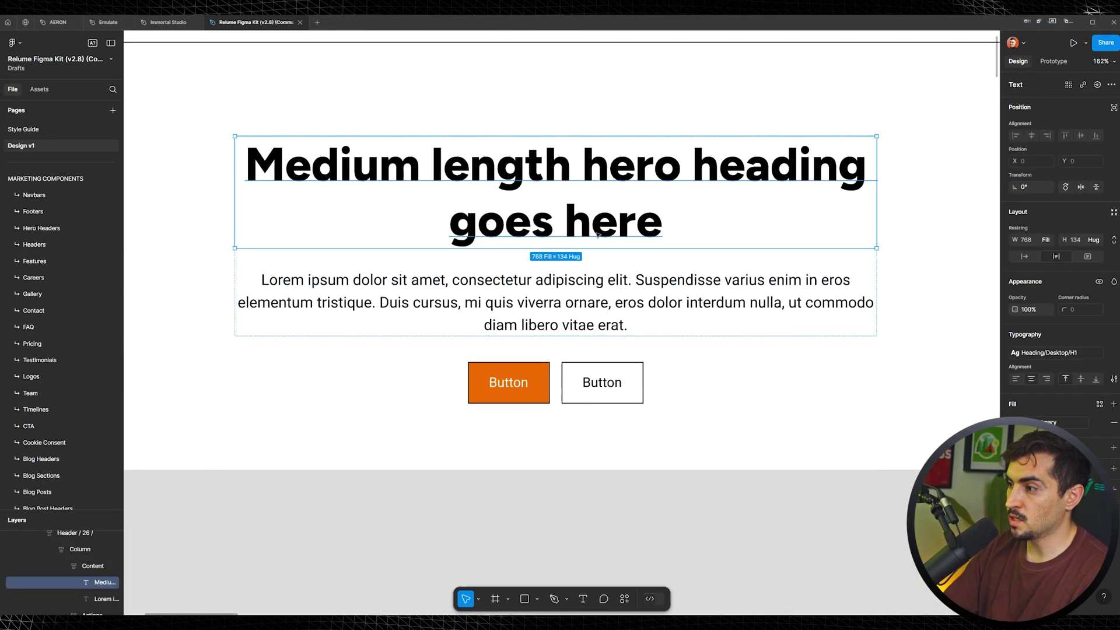
- Edit the Text/Medium/Normal style used by the hero paragraph to use the Figtree font and a larger size
left_click(637, 293)
left_click(1101, 472)
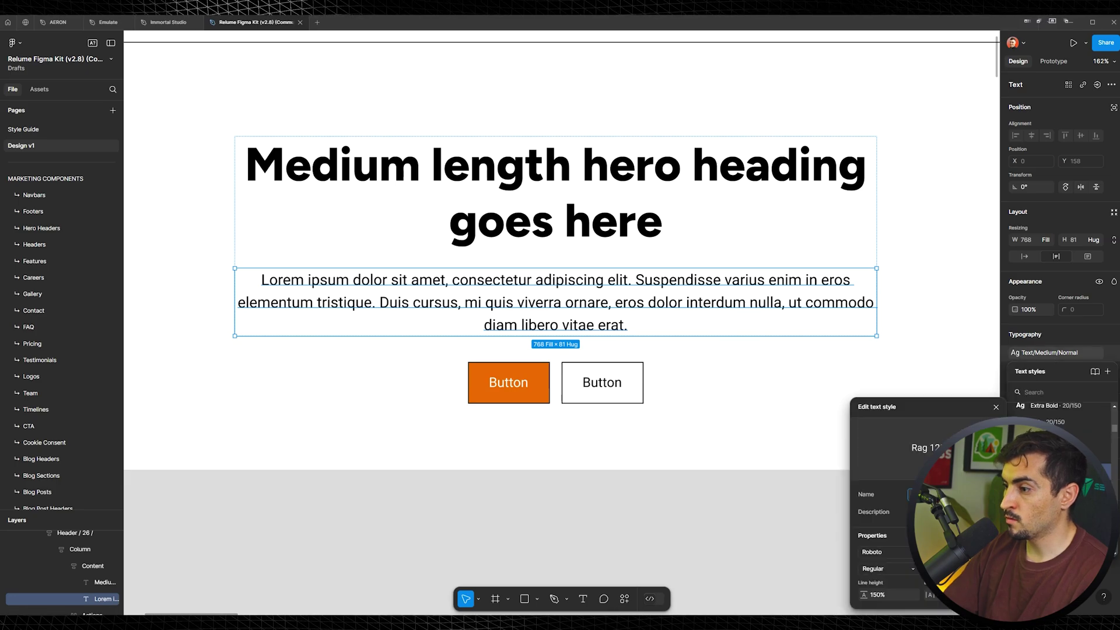
left_click(883, 553)
type("fig")
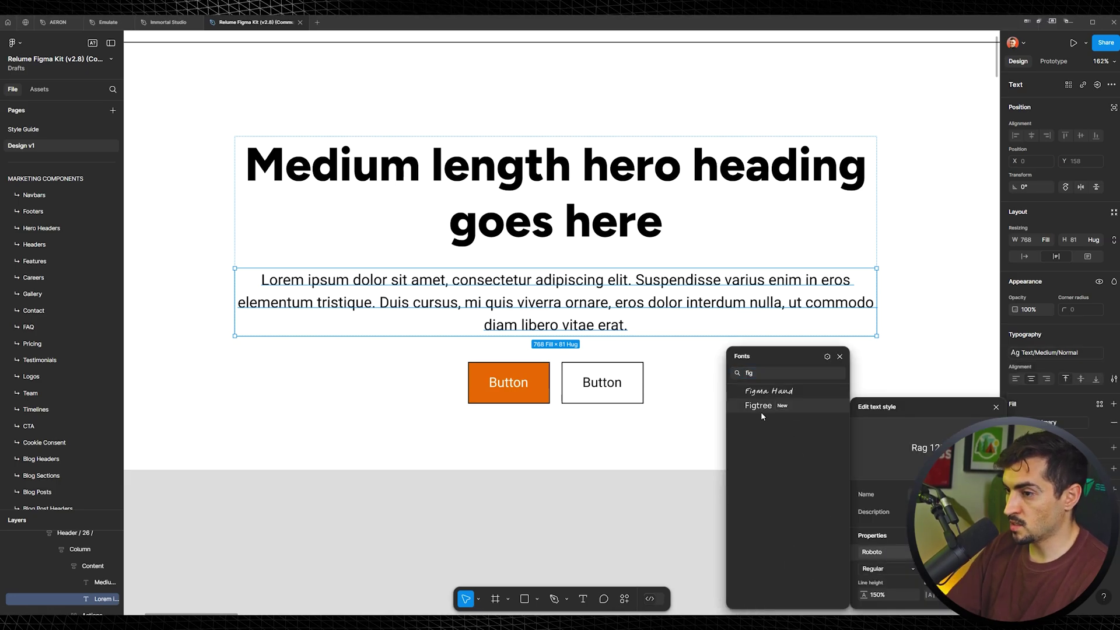
left_click(759, 406)
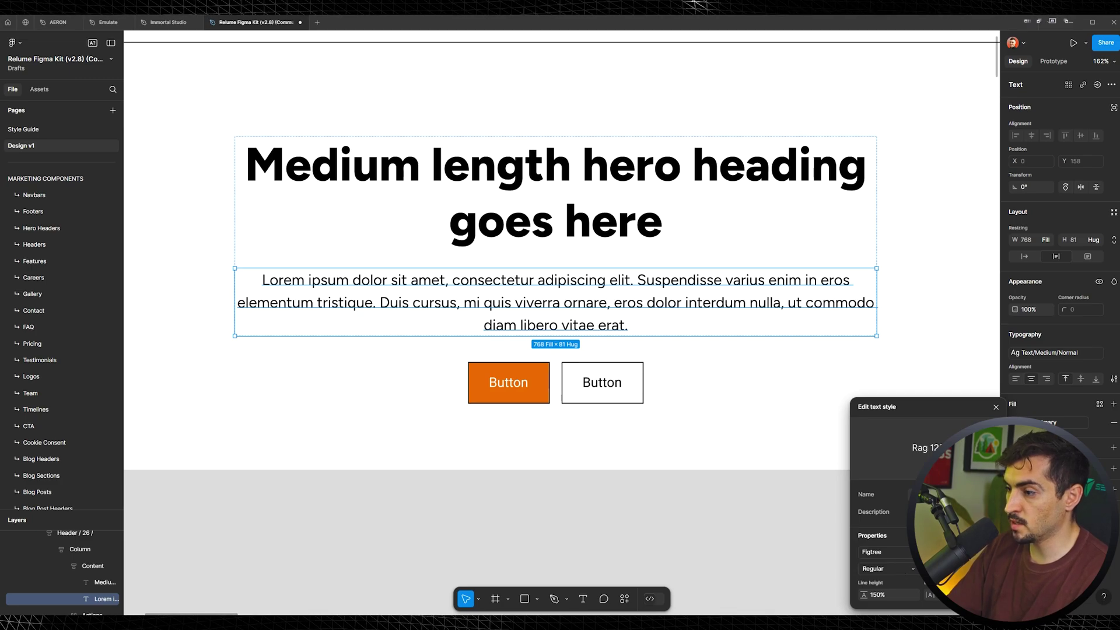
key("Return")
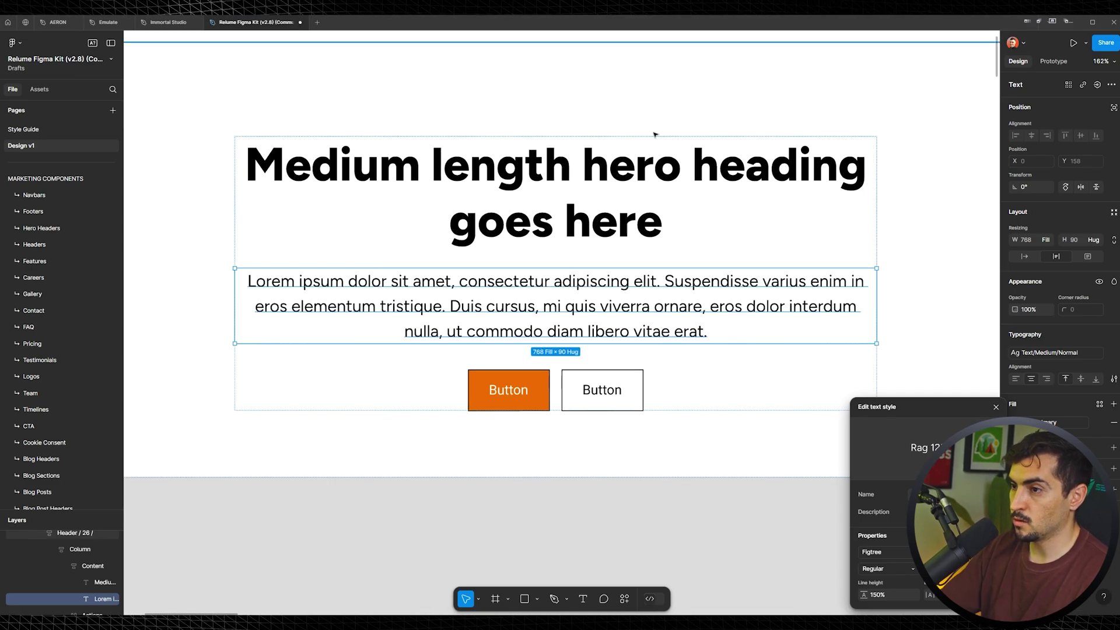
- Look over the wireframe pages on Design v1 to see how the edited button and text styles carry through
scroll(653, 132, "down", 4)
left_click(692, 132)
scroll(613, 229, "up", 1)
scroll(715, 266, "down", 4)
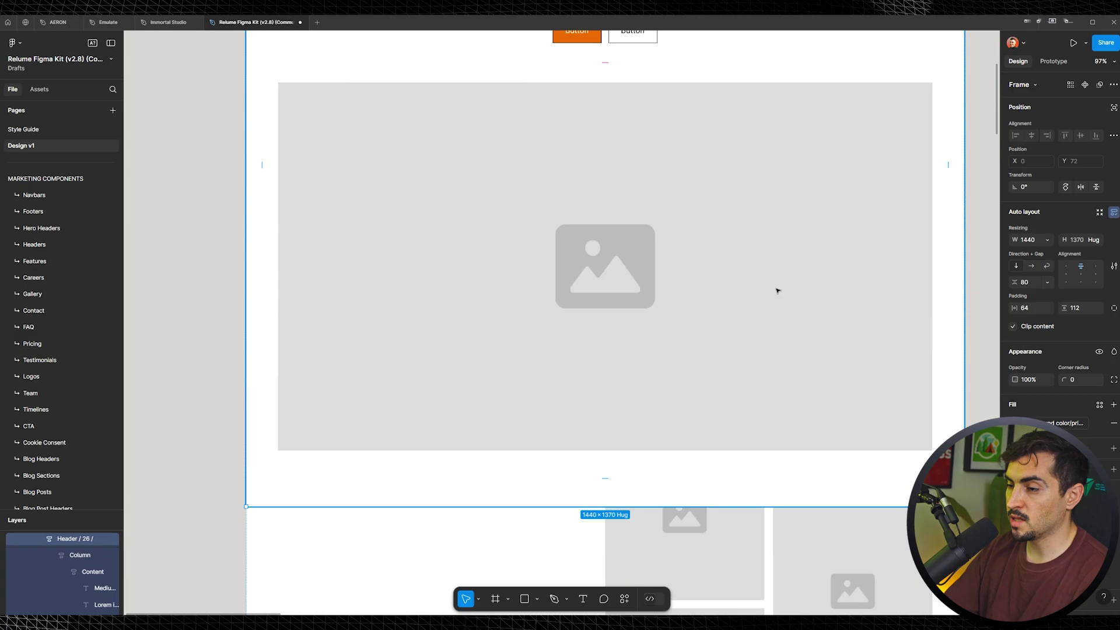
scroll(777, 288, "down", 10)
scroll(783, 282, "up", 8)
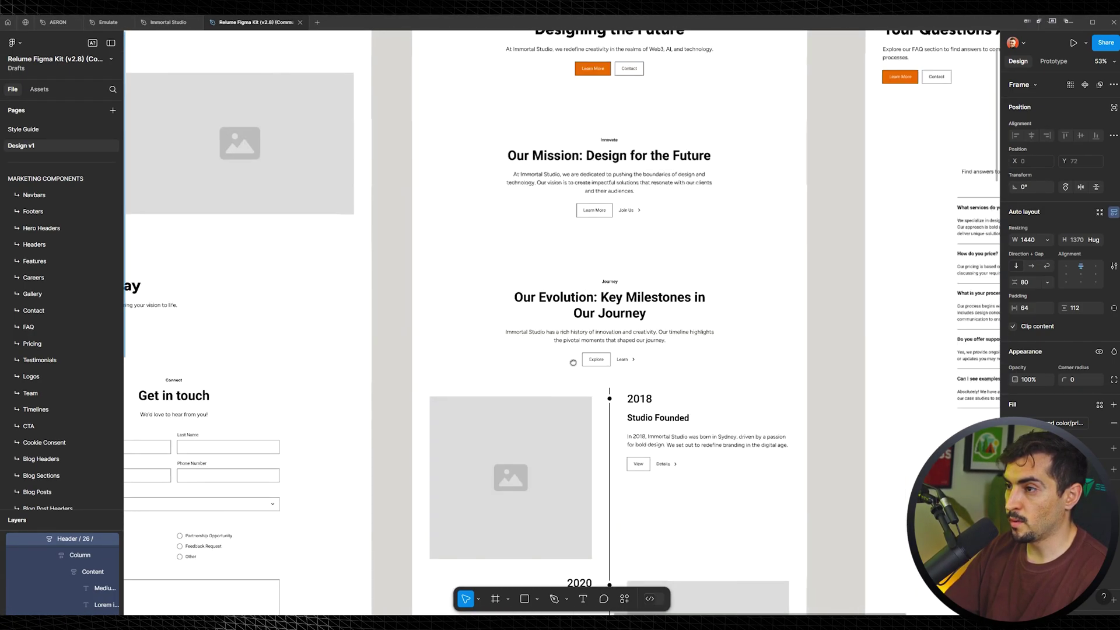
left_click_drag(693, 98, 617, 228)
scroll(616, 228, "down", 3)
left_click_drag(230, 249, 985, 203)
scroll(433, 224, "up", 3)
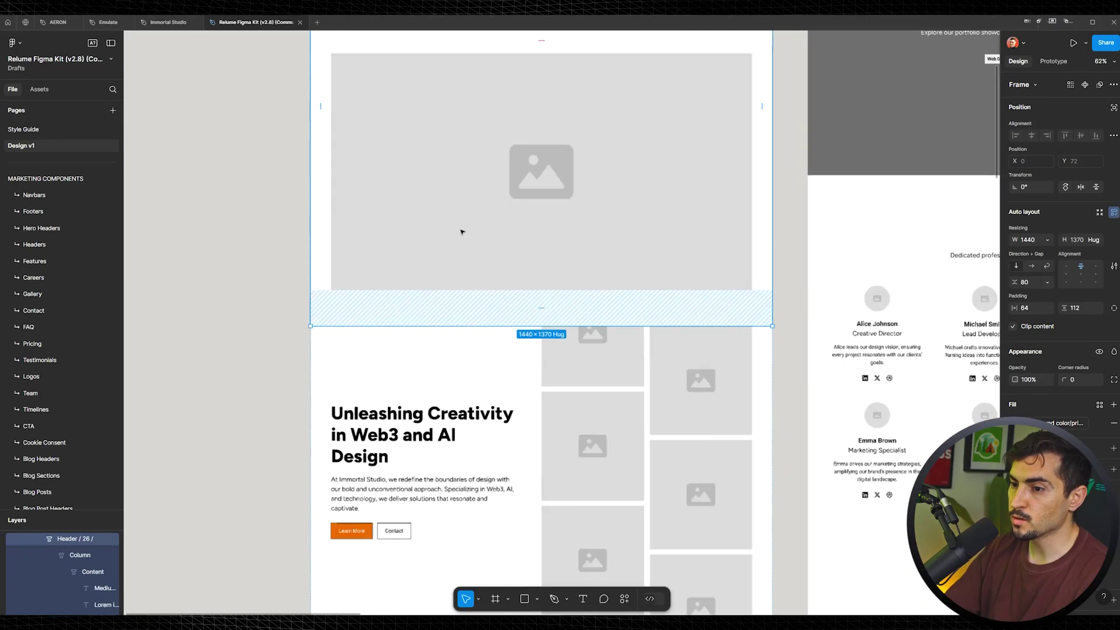
scroll(506, 273, "down", 5)
- Copy the 3D assets frame from the Immortal Studio file and place it beside the first wireframe on the Design v1 page
left_click(167, 22)
left_click_drag(535, 97, 270, 479)
left_click(256, 22)
left_click(383, 173)
key("ctrl+v")
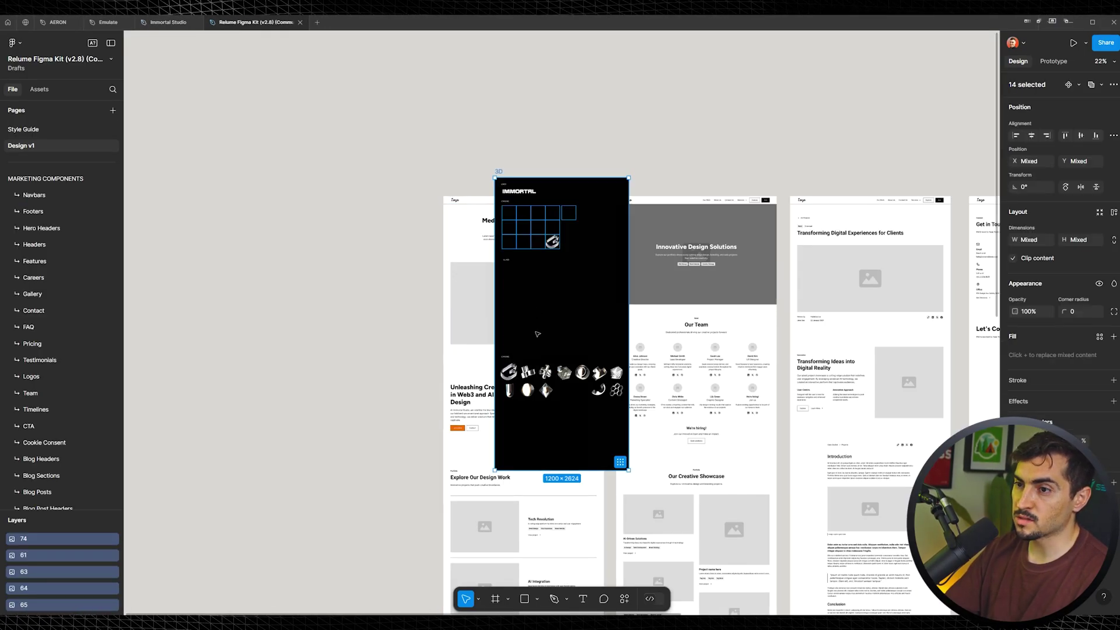
left_click_drag(552, 289, 356, 302)
- Copy the IMMORTAL logo from the 3D frame and paste it on the Style Guide page near the Logos frame
scroll(351, 188, "up", 2)
scroll(352, 189, "up", 2)
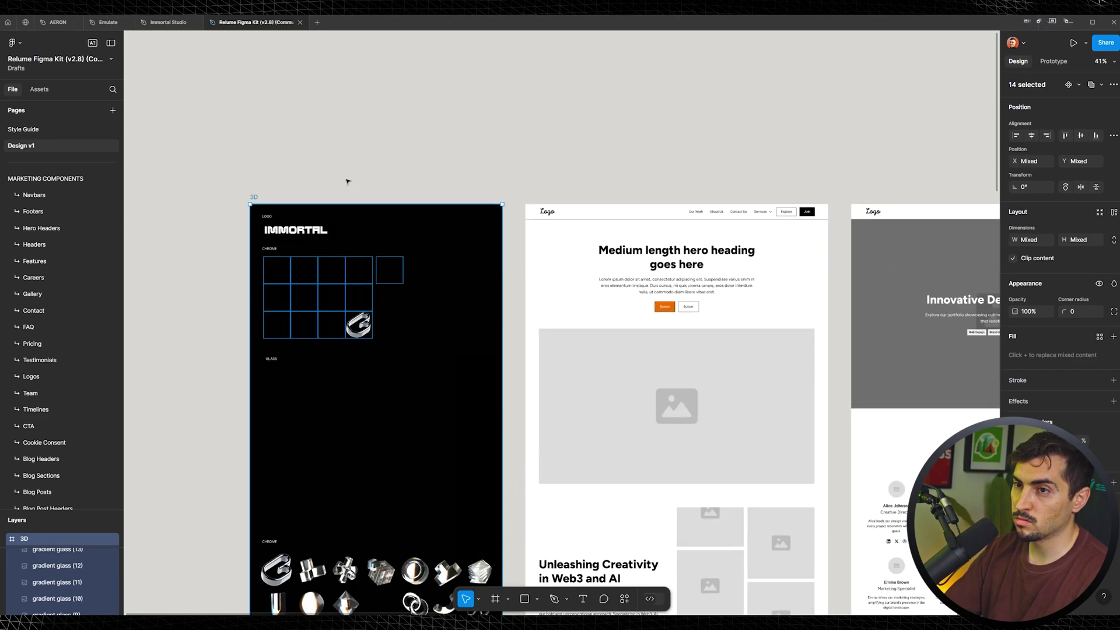
left_click(307, 211)
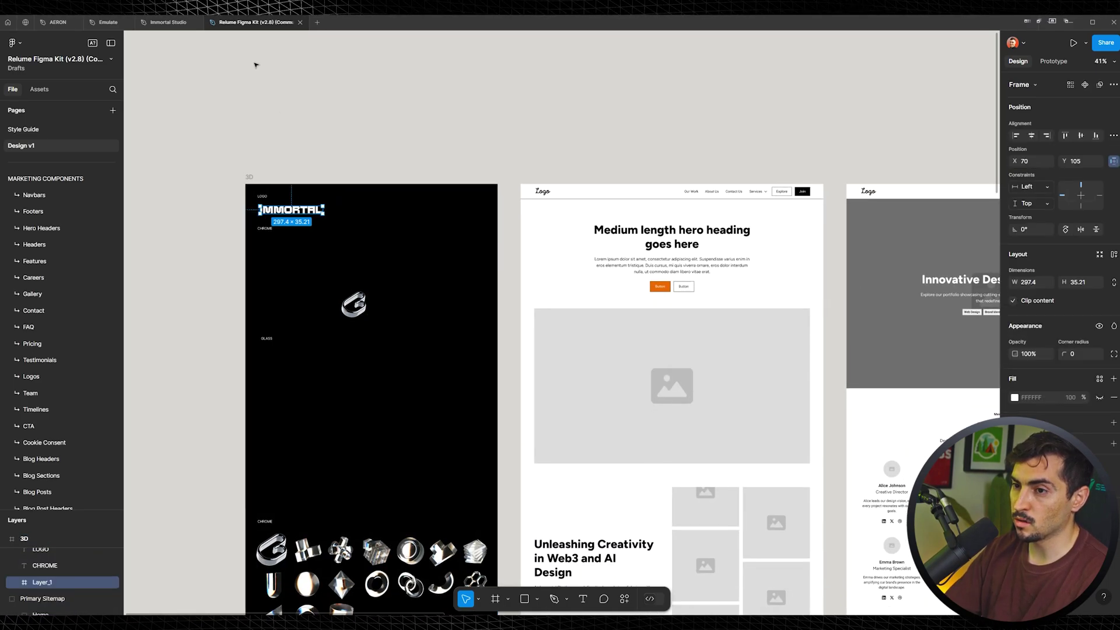
left_click(169, 22)
left_click(260, 22)
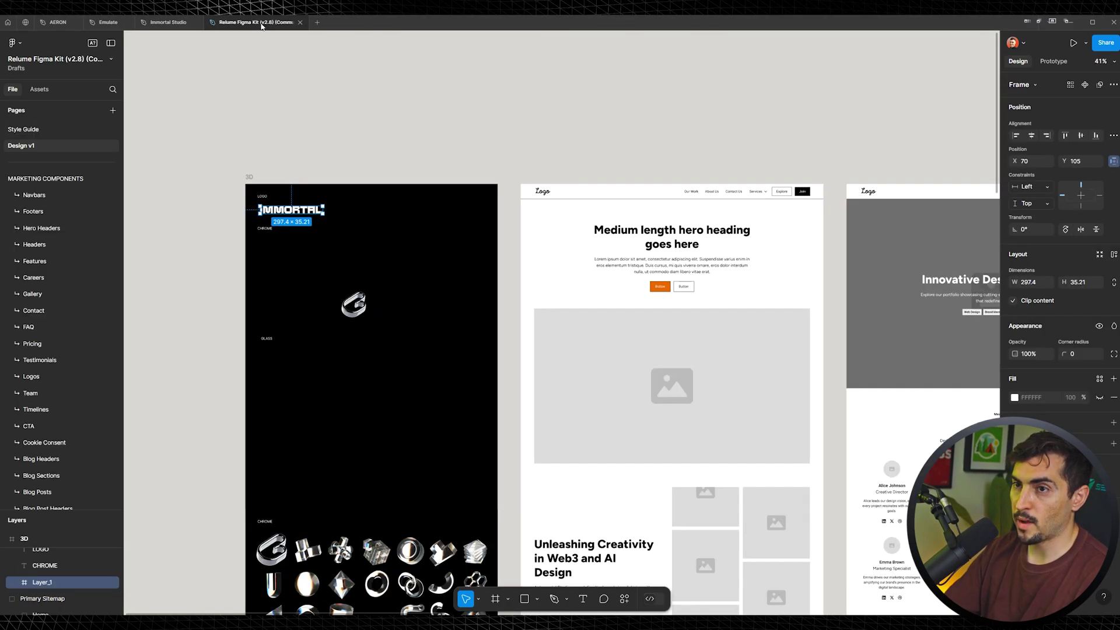
left_click(39, 130)
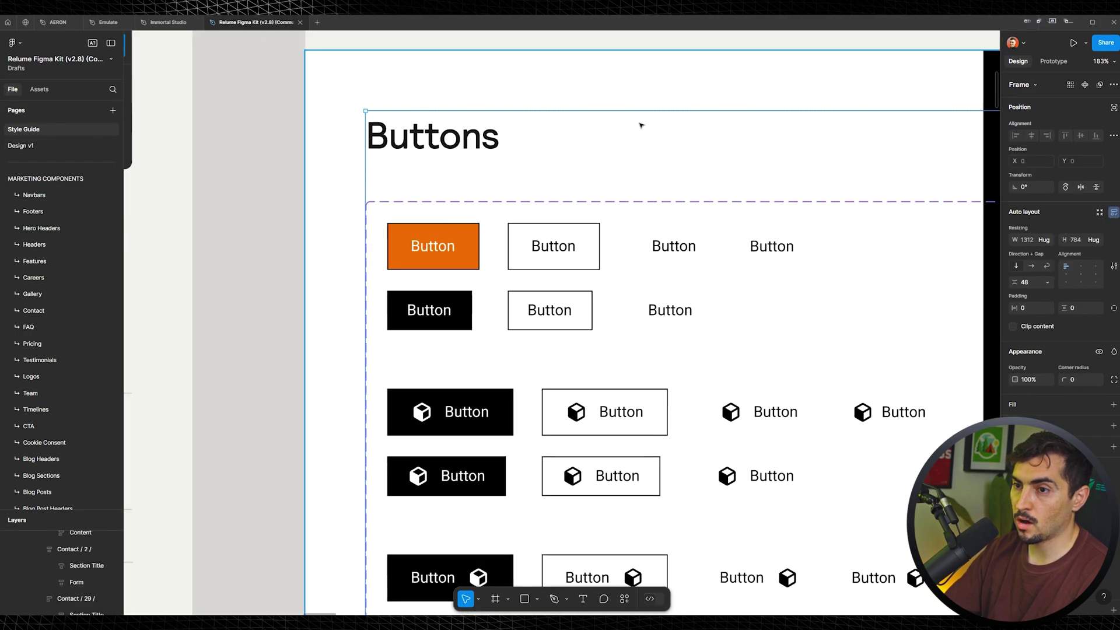
scroll(640, 125, "down", 6)
scroll(640, 267, "right", 5)
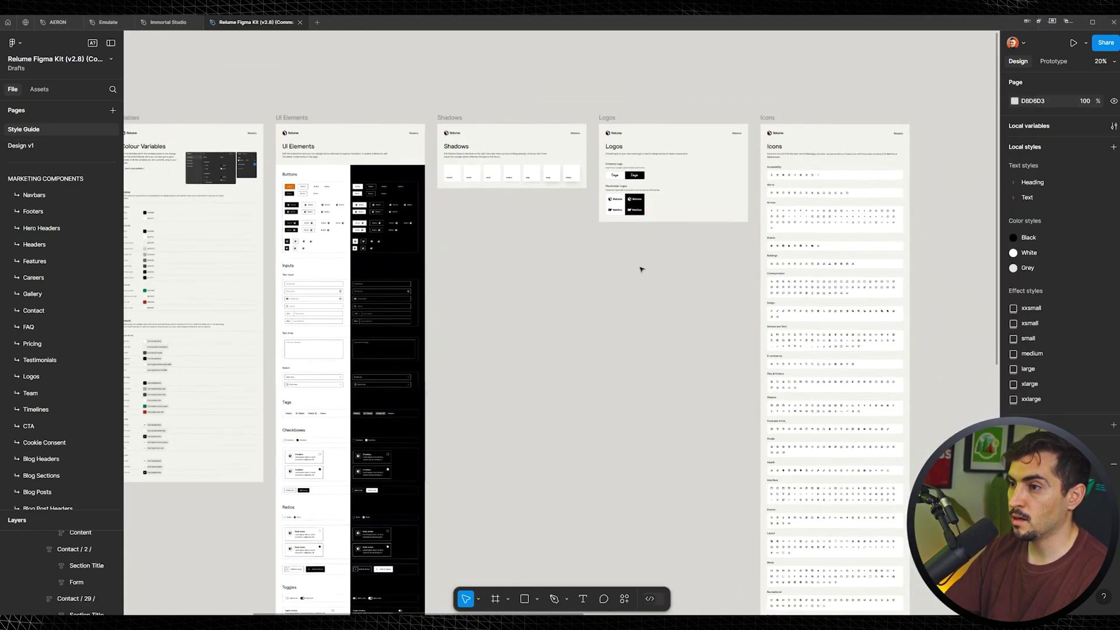
key("ctrl+v")
key("ctrl+z")
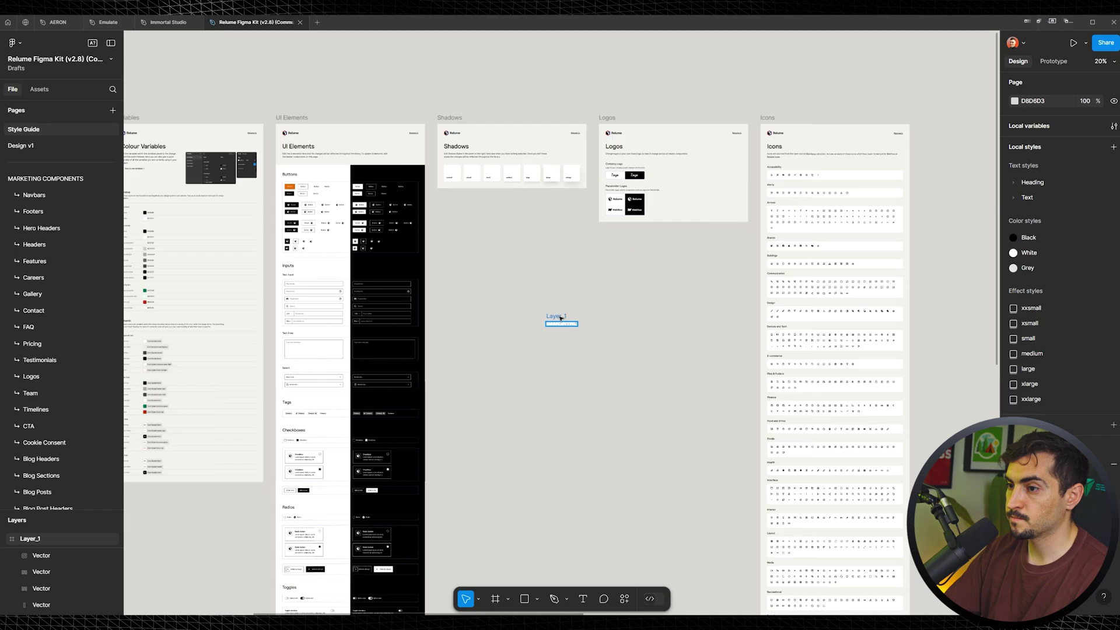
left_click_drag(561, 320, 745, 299)
- Delete the script lettering from the dark Company Logo variant in the Logos frame
scroll(622, 166, "up", 8)
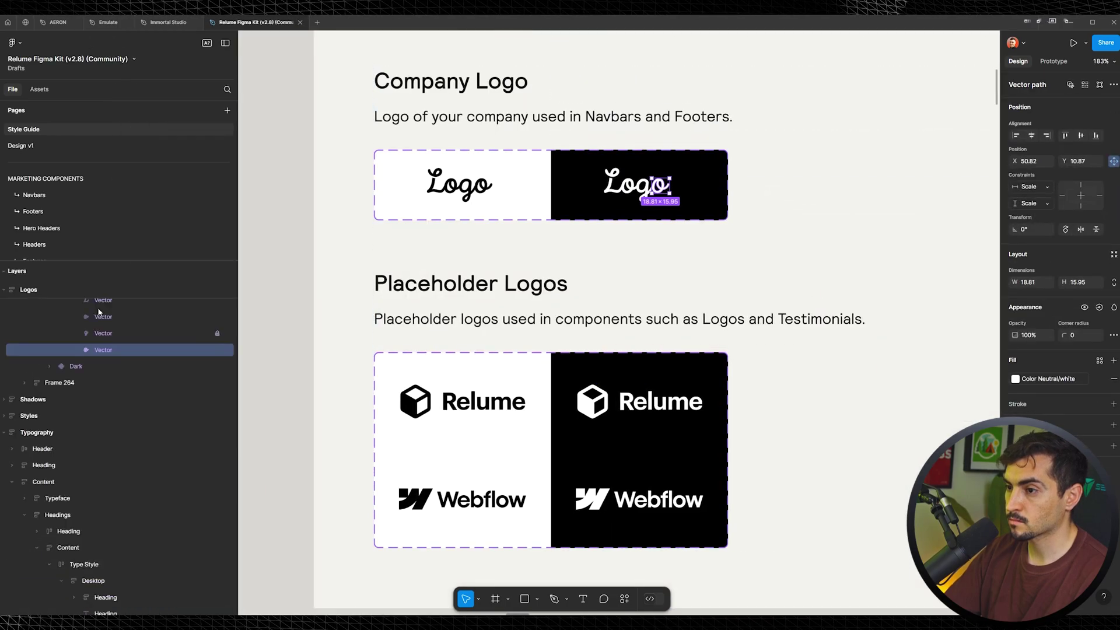
key("Delete")
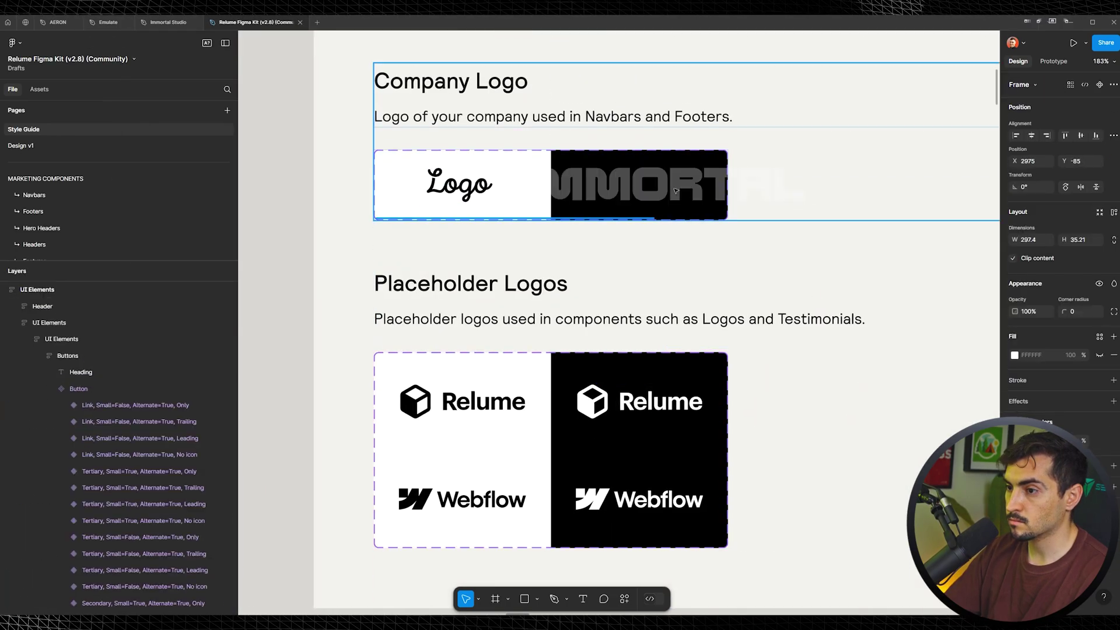
- Place the IMMORTAL logo in both Company Logo variants, white on dark and black on white, removing its background fill and turning off content clipping
left_click_drag(665, 192, 598, 298)
left_click(465, 220)
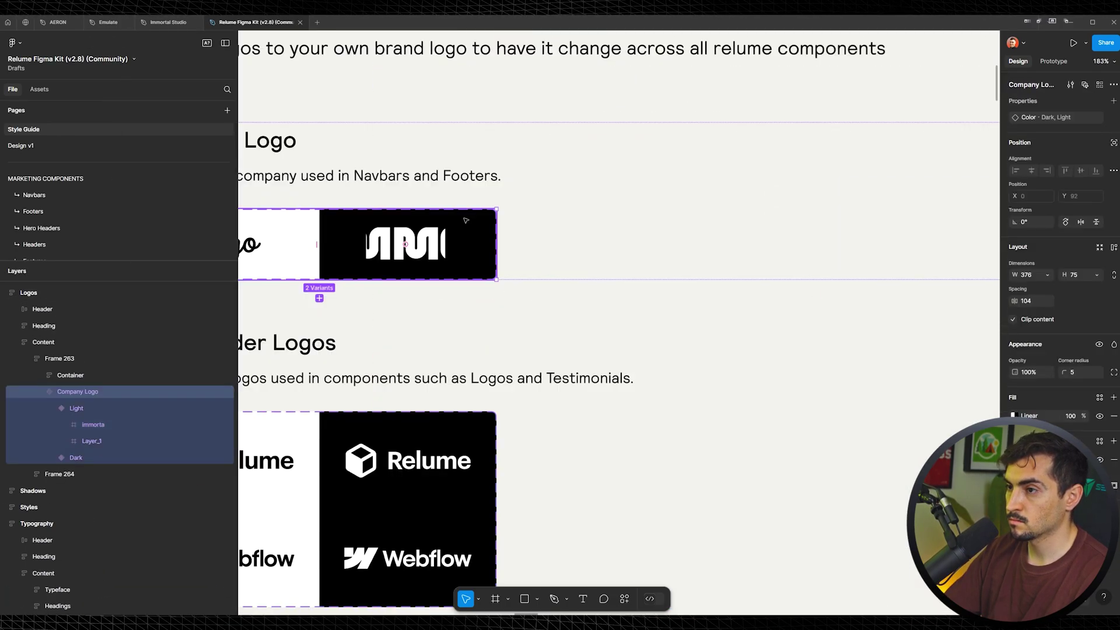
scroll(509, 245, "down", 4)
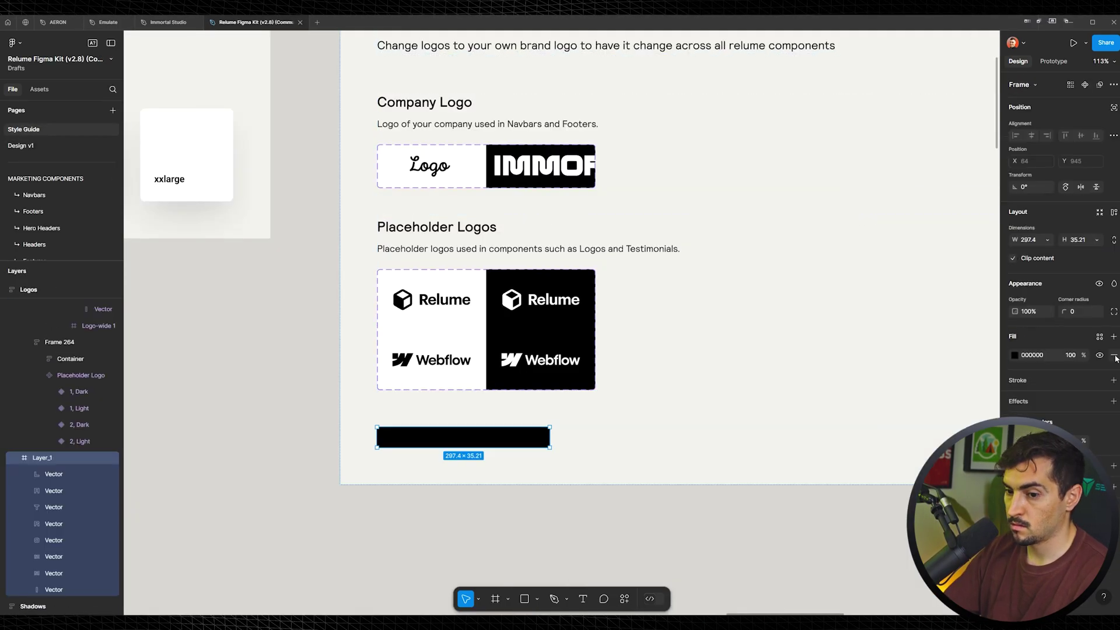
scroll(445, 225, "up", 5)
scroll(446, 225, "down", 3)
left_click(85, 387)
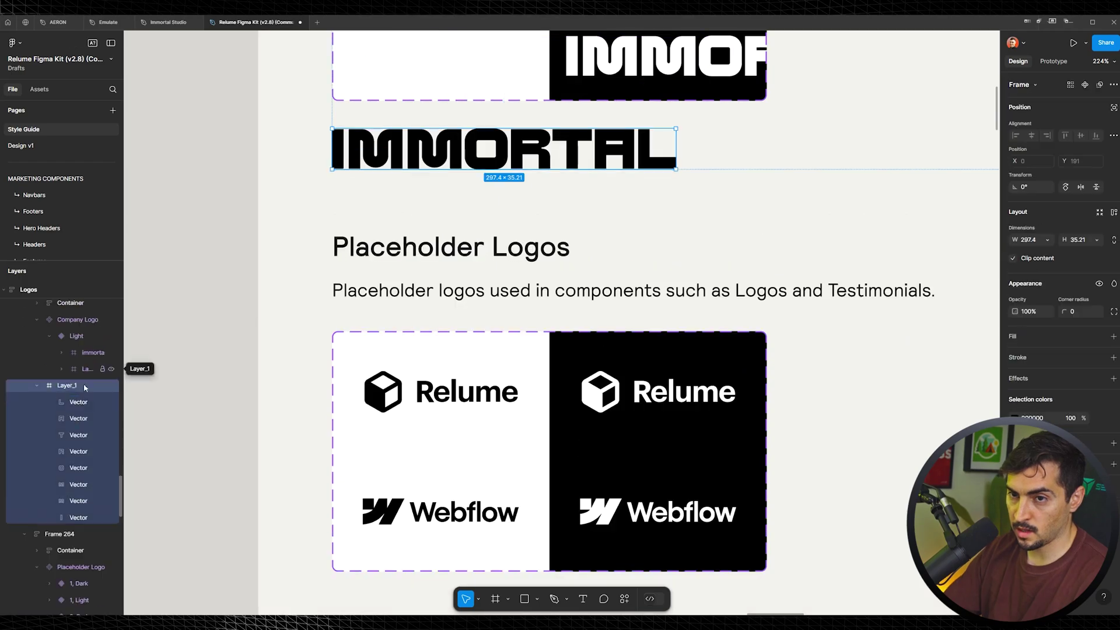
left_click(1013, 258)
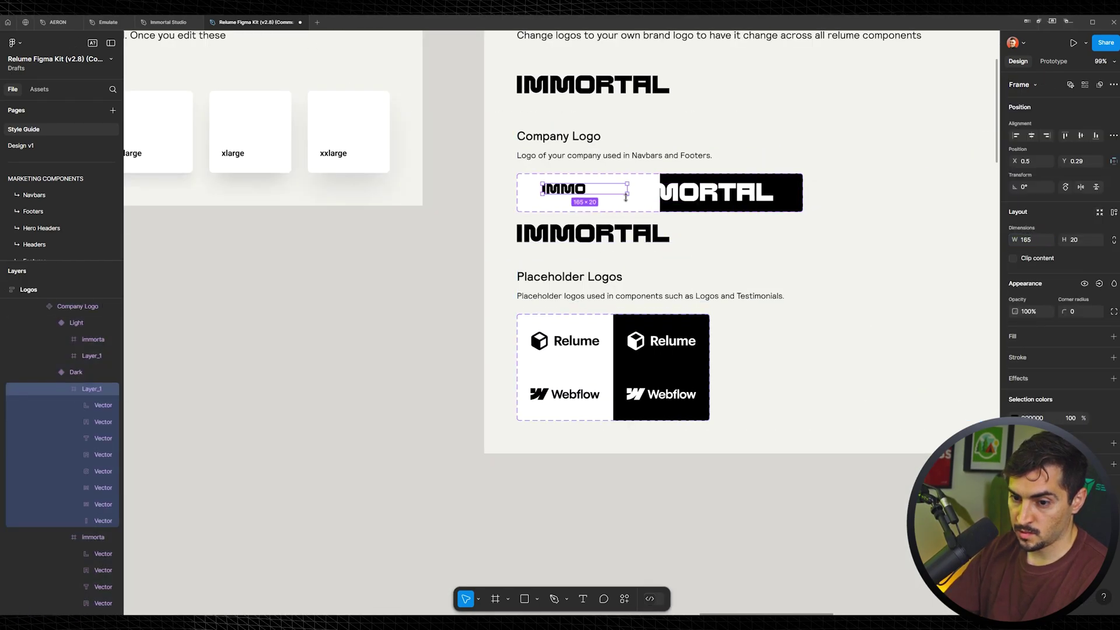
- Inspect the replaced company logo in the Home frame's navbar and across the wireframes on the Design v1 page
scroll(625, 197, "up", 2)
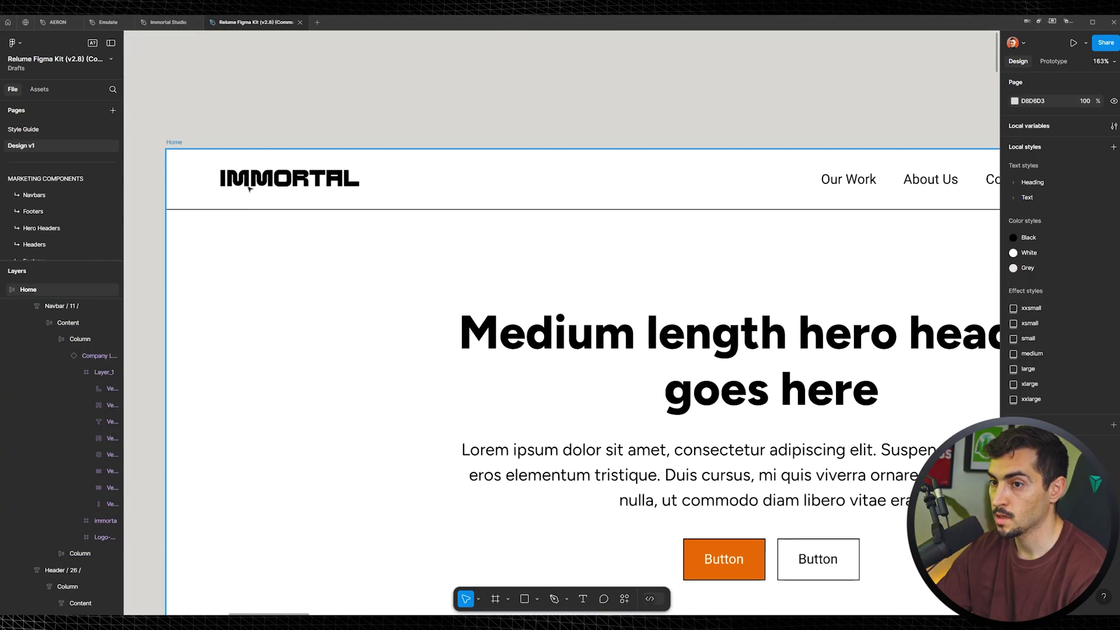
scroll(249, 189, "up", 5)
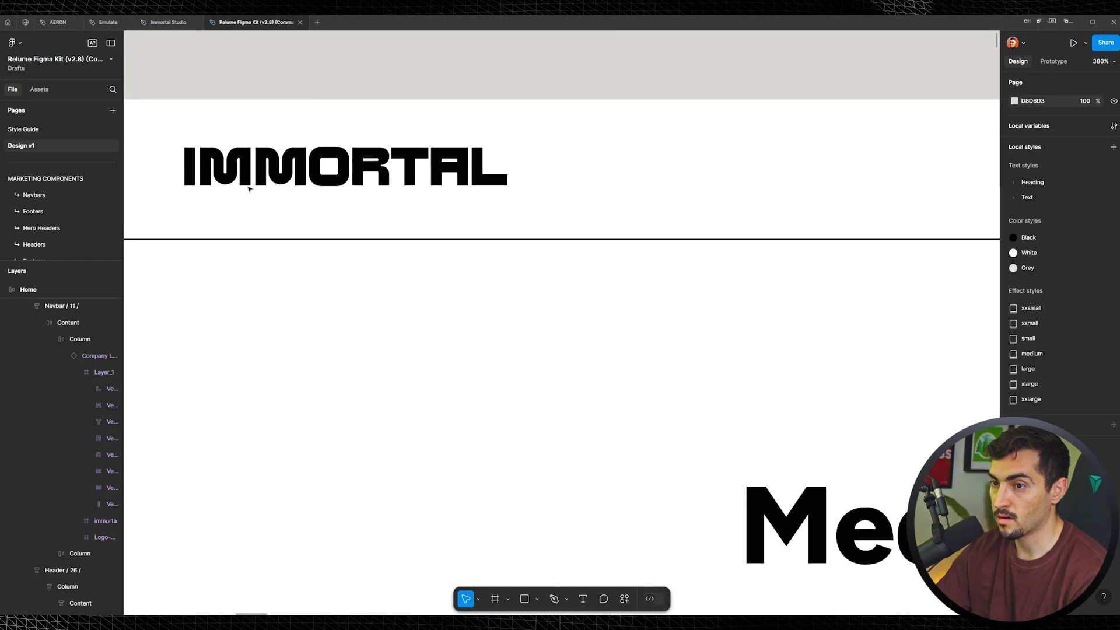
scroll(249, 189, "down", 15)
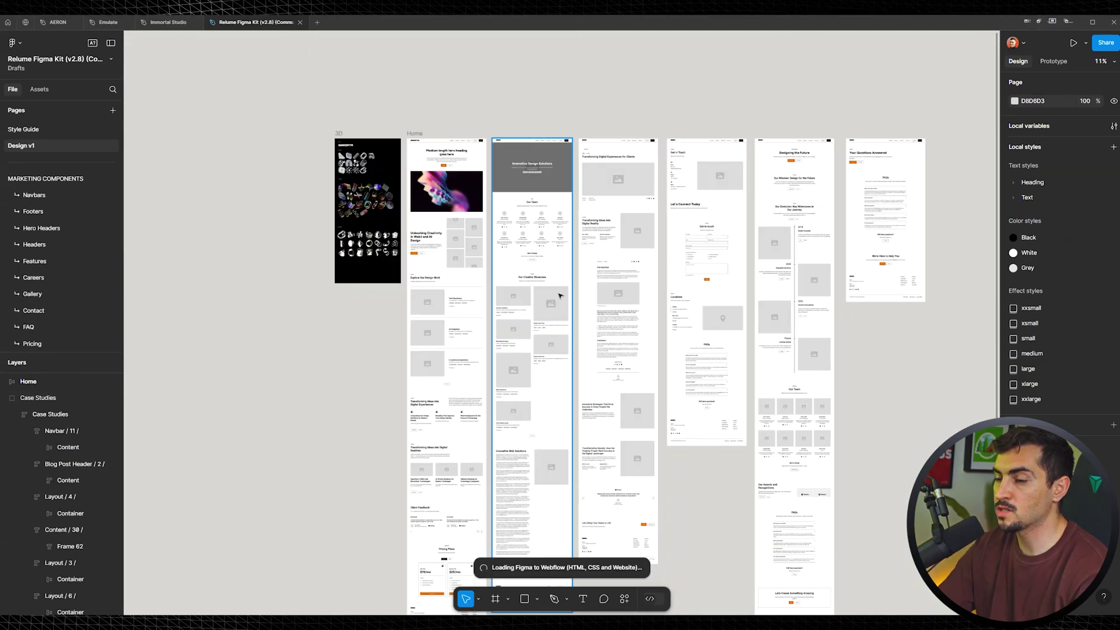
- Close the Figma to Webflow plugin window and hide the interface to view the Design v1 wireframes unobstructed
left_click_drag(994, 81, 337, 141)
scroll(297, 120, "up", 3)
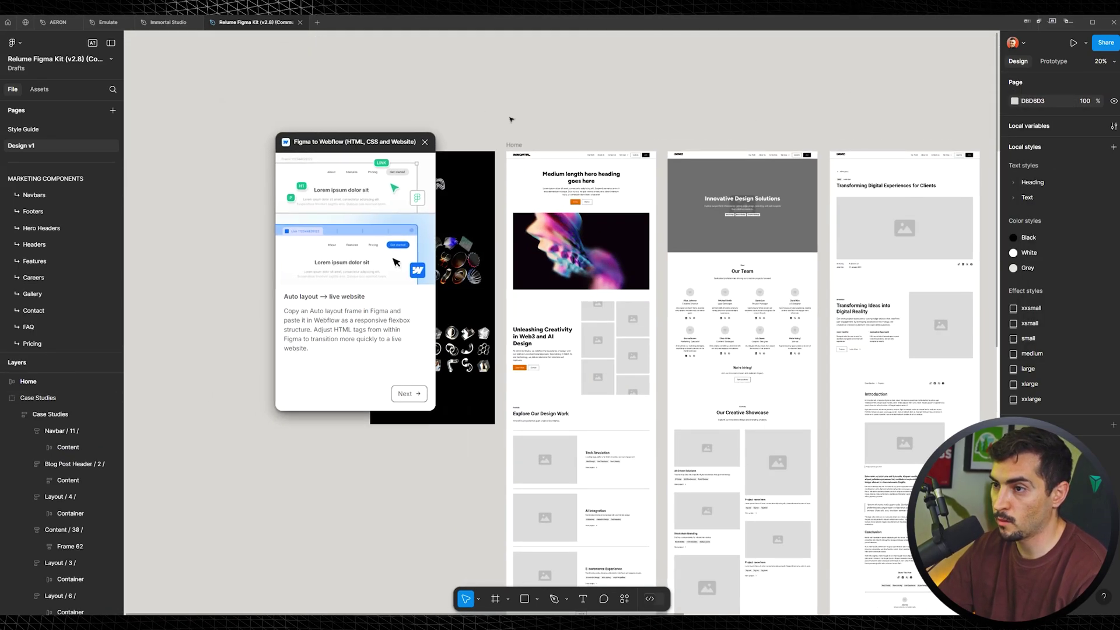
scroll(445, 145, "up", 3)
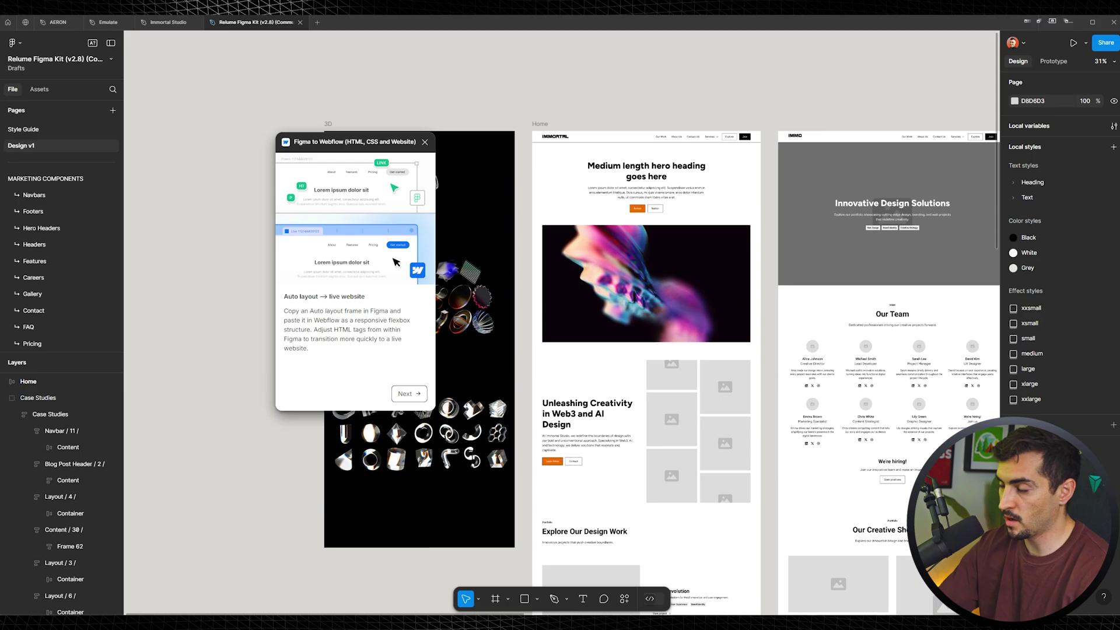
left_click(425, 141)
key("ctrl+backslash")
scroll(482, 317, "down", 3)
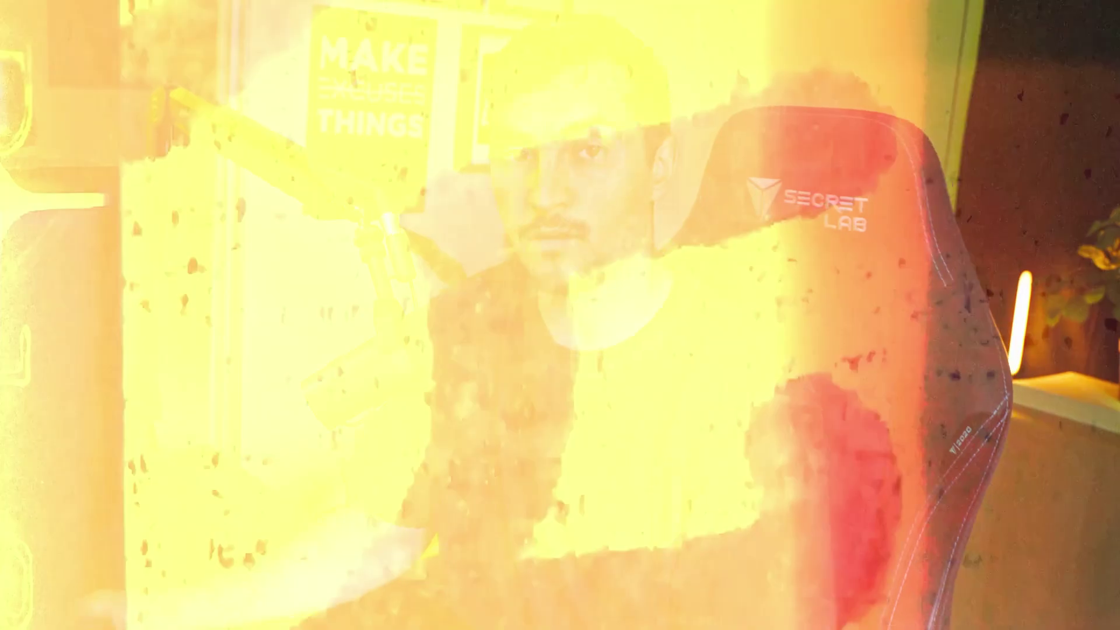